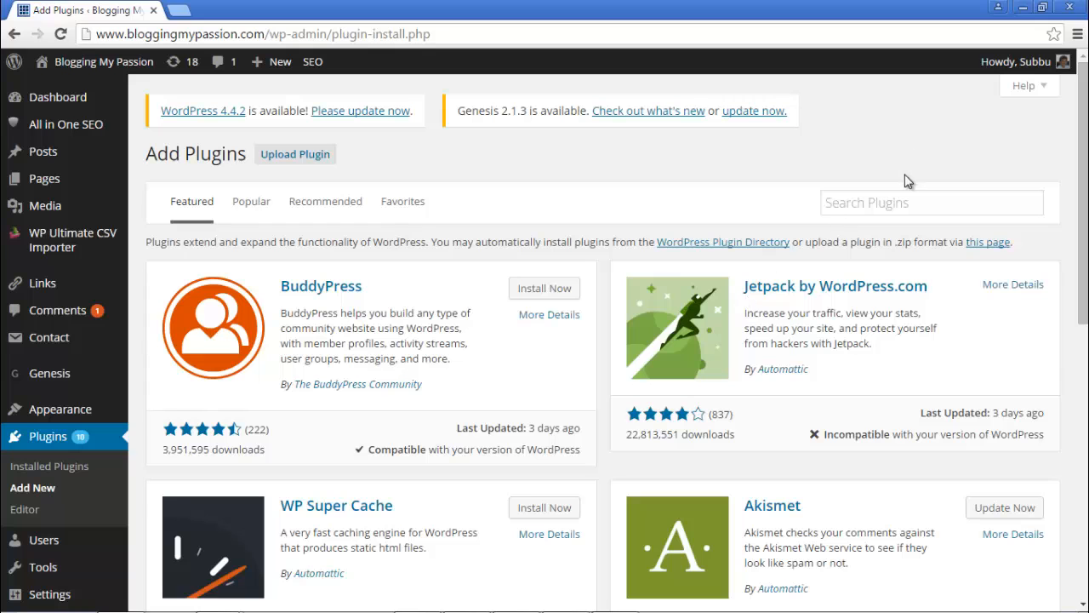
Step: Search the plugin directory for 'custom contact forms' and install Custom Contact Forms, confirming with OK
left_click(897, 199)
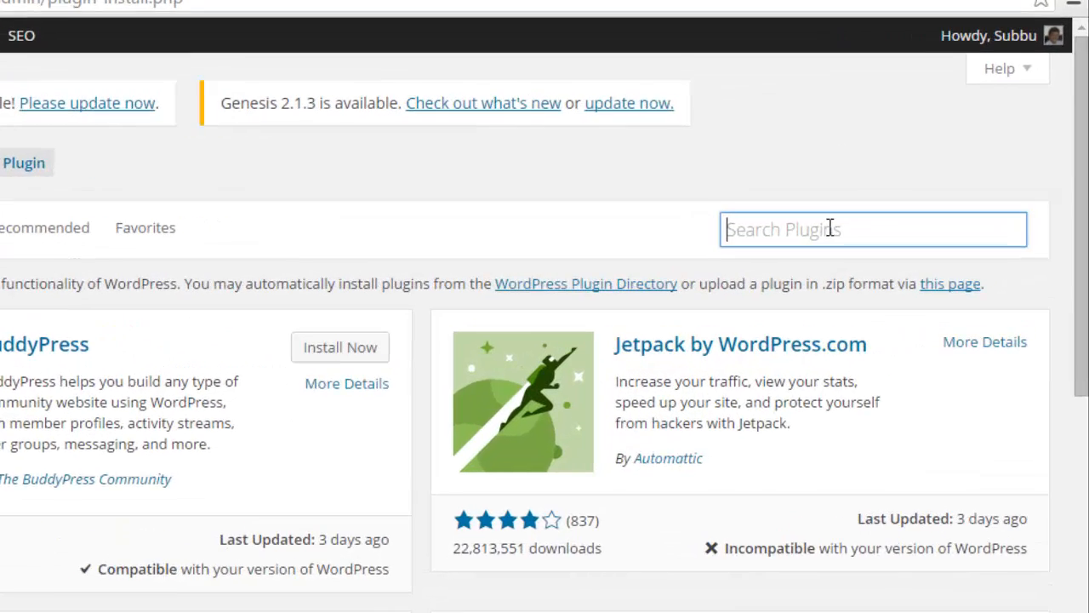
type("cus")
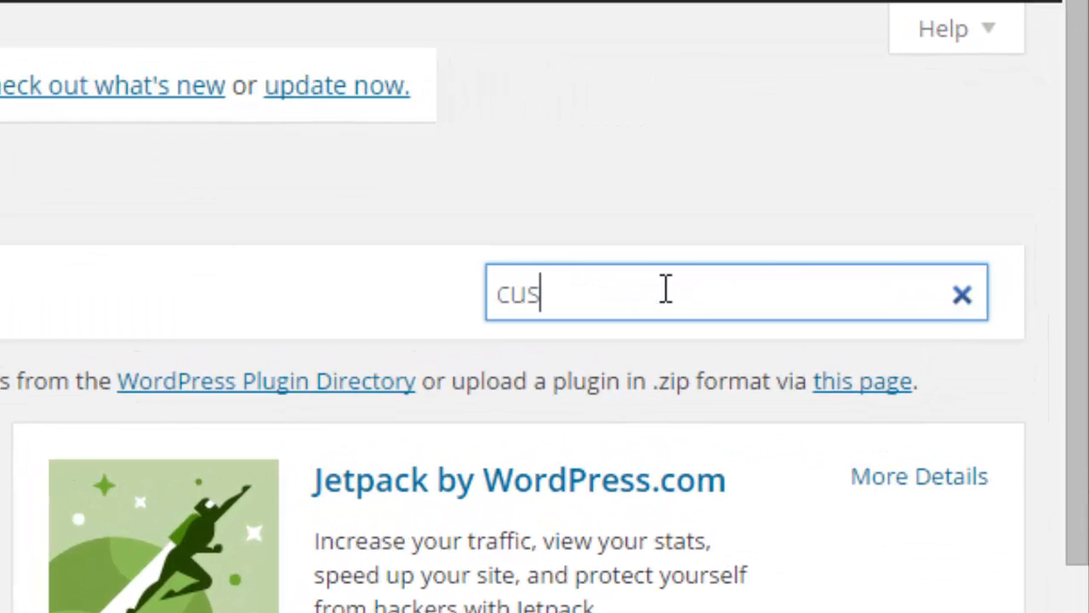
type("tom con")
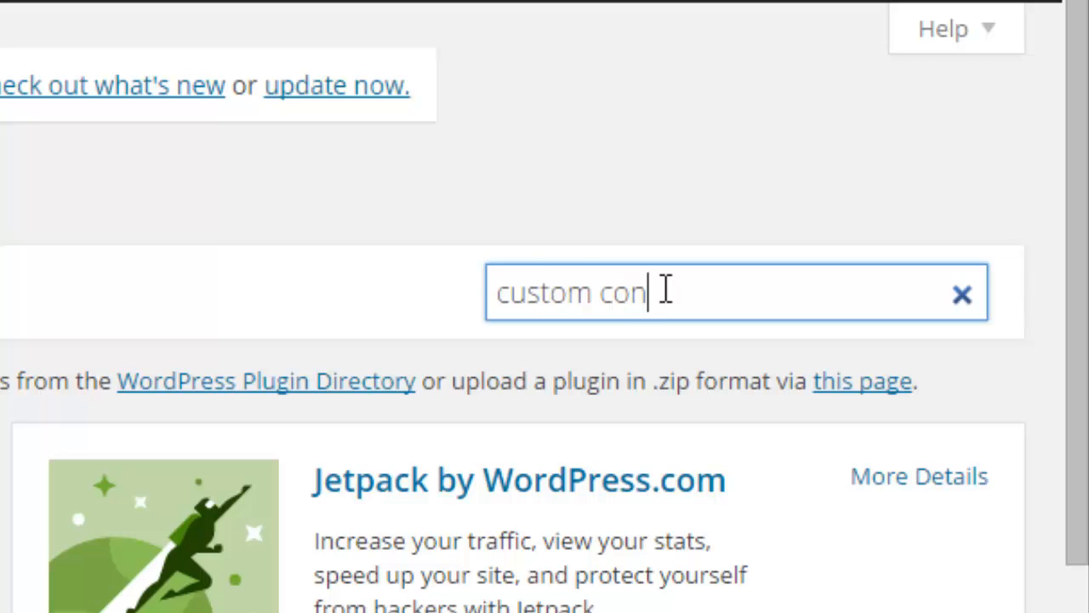
type("tact forms")
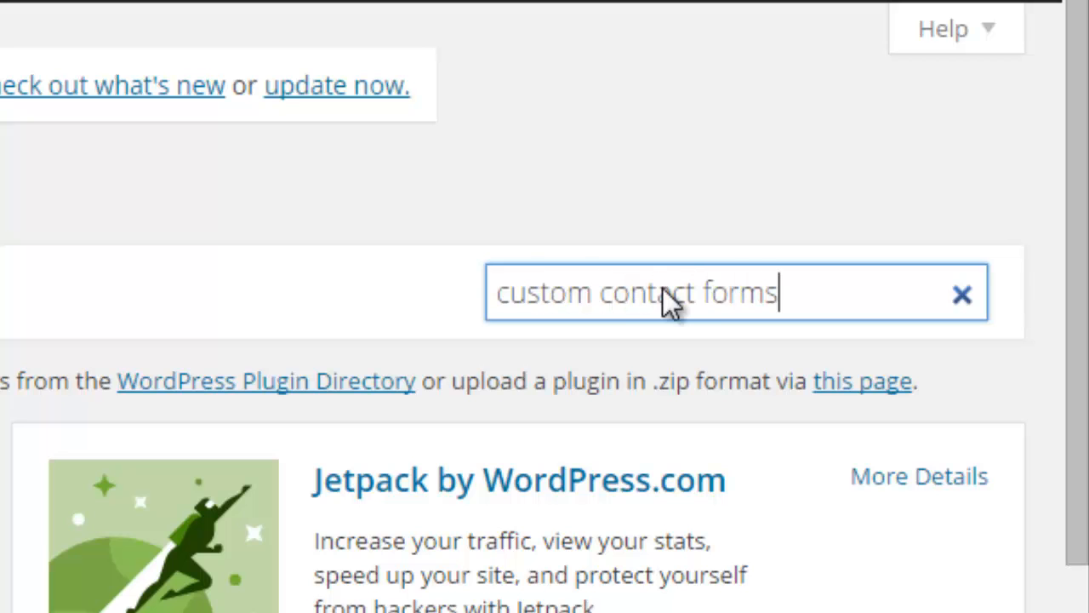
key("Return")
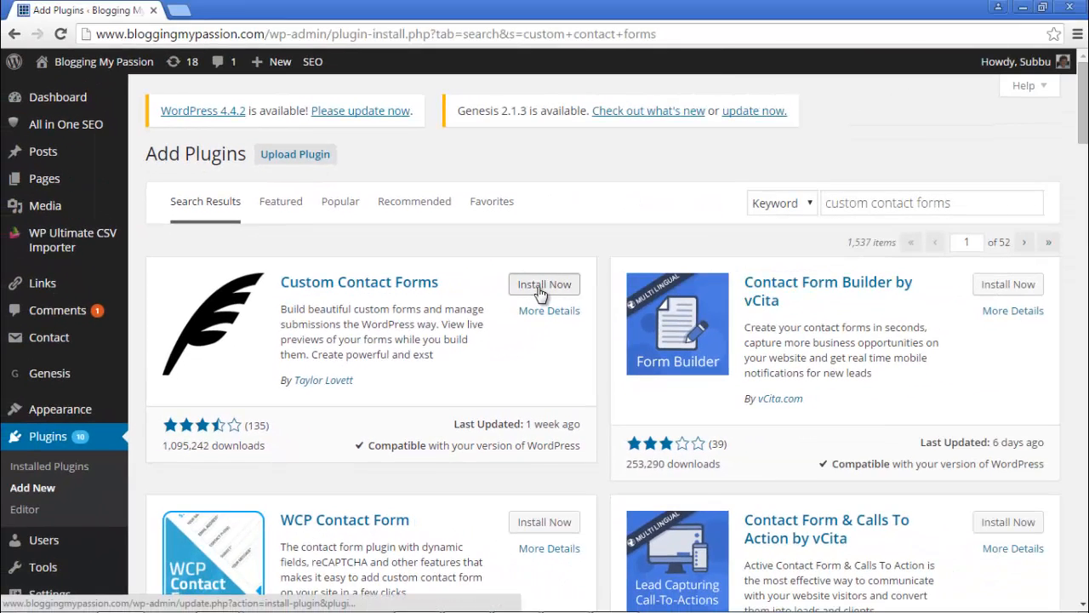
left_click(541, 289)
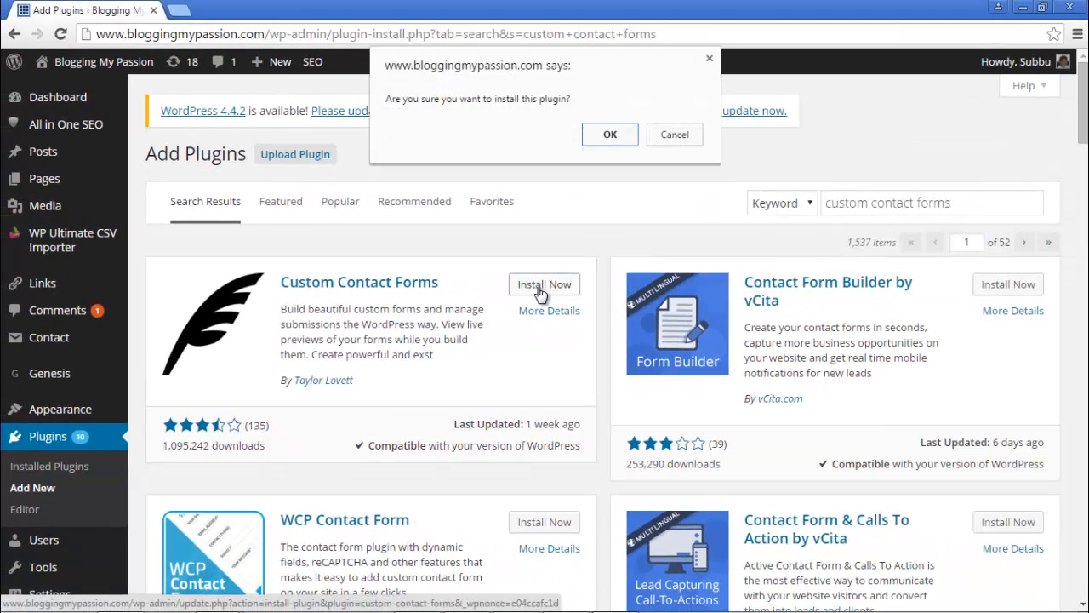
left_click(610, 136)
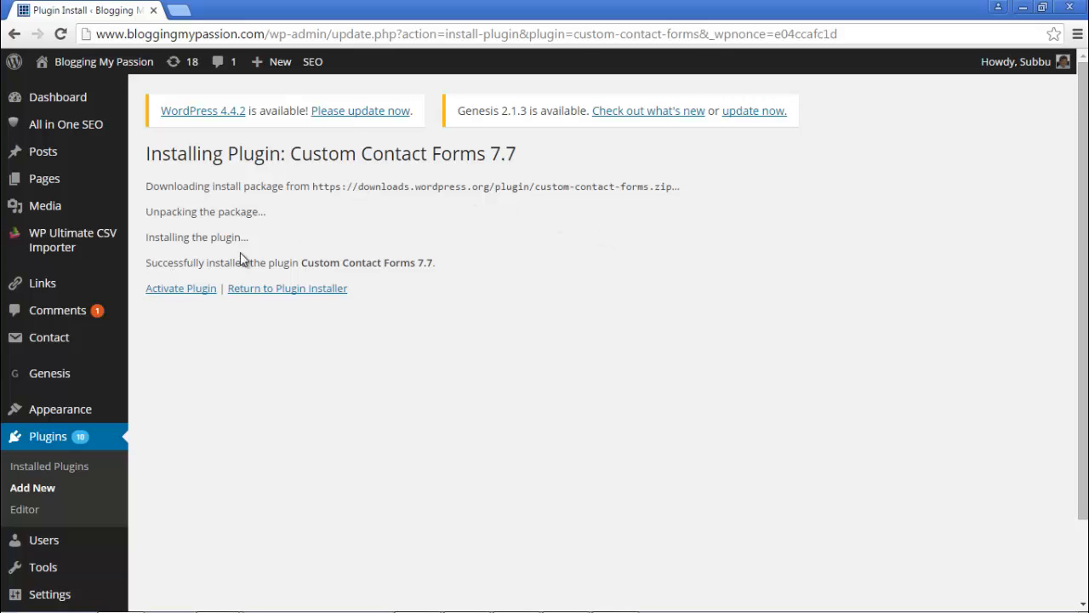
Step: Activate Custom Contact Forms and reveal the new Forms submenu in the admin sidebar
left_click(195, 292)
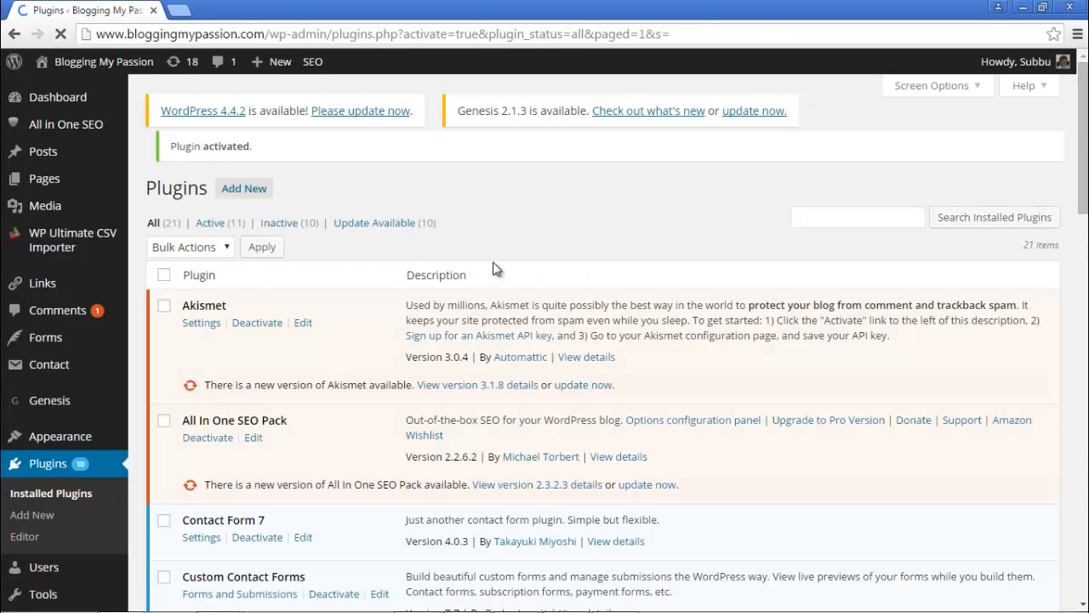
scroll(496, 269, "down", 3)
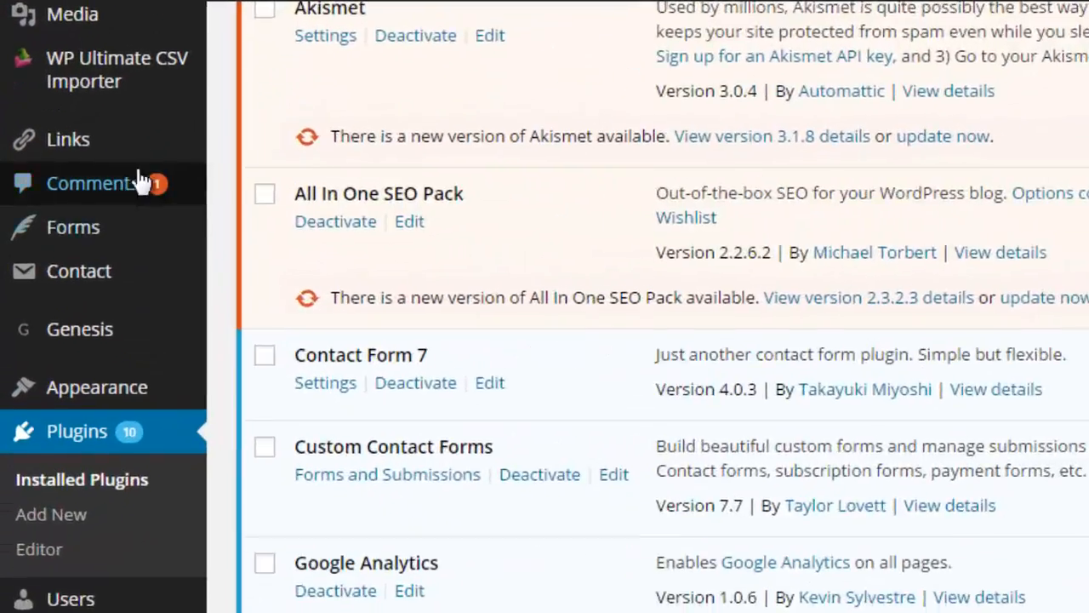
mouse_move(37, 220)
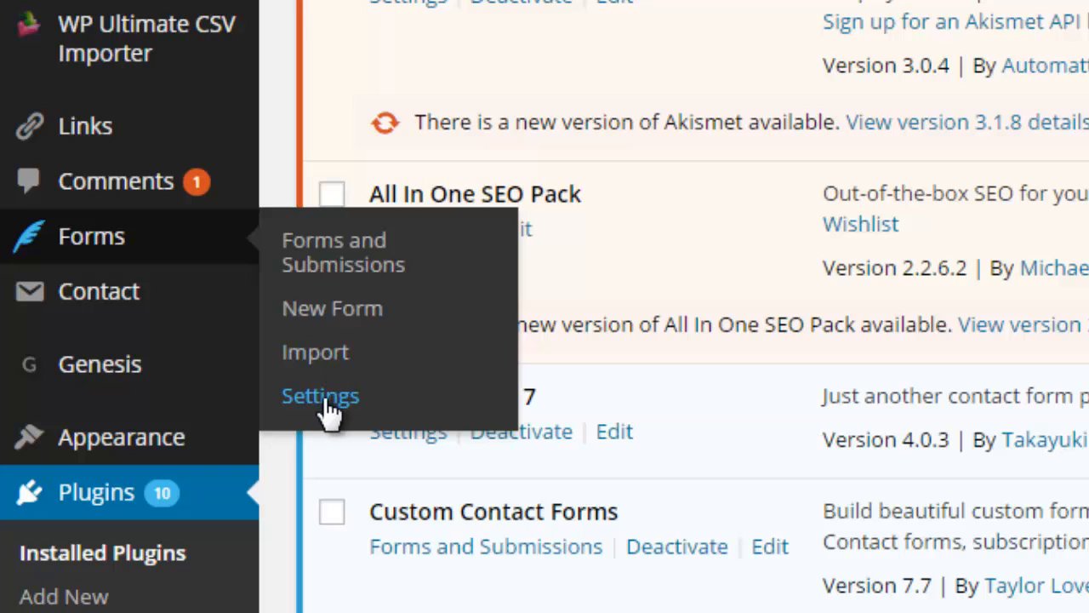
Step: Go to Forms > Forms and Submissions and create a New Form
left_click(342, 254)
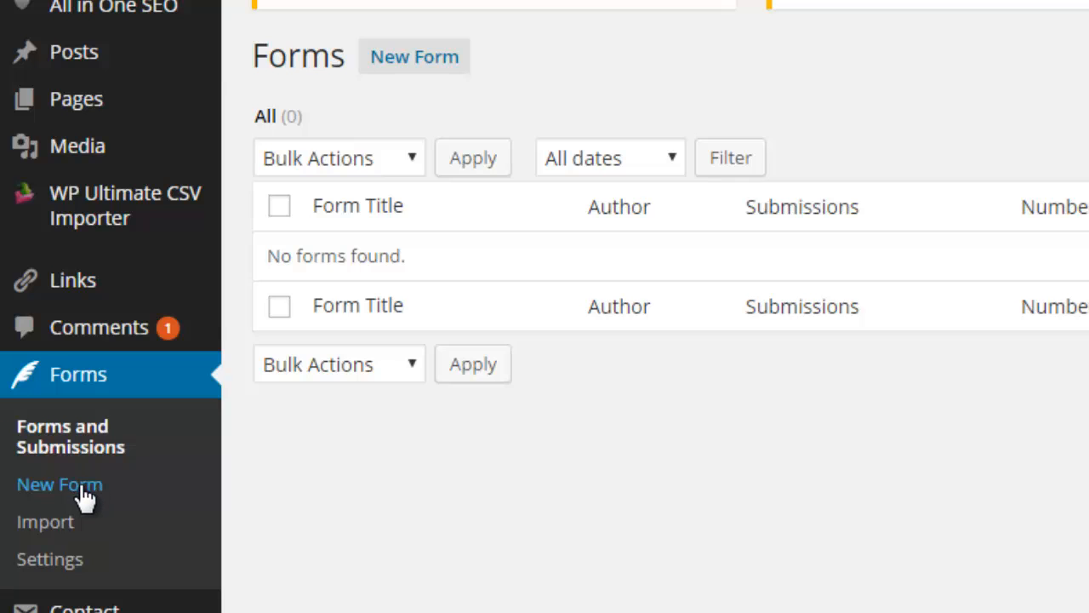
left_click(403, 56)
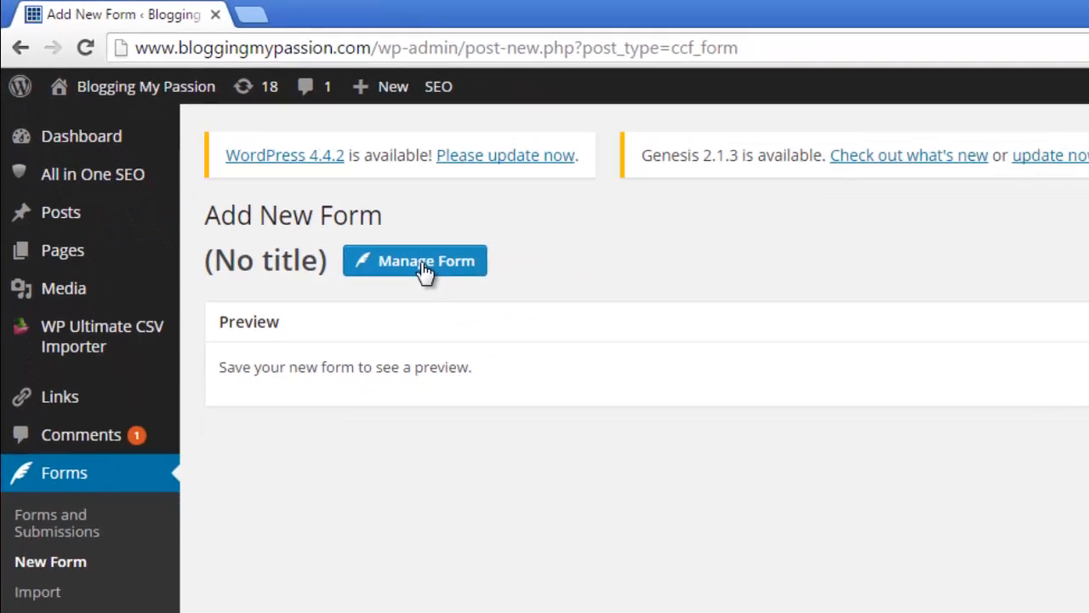
Step: Open Manage Form and collapse, expand, then collapse the Standard Fields group
left_click(608, 383)
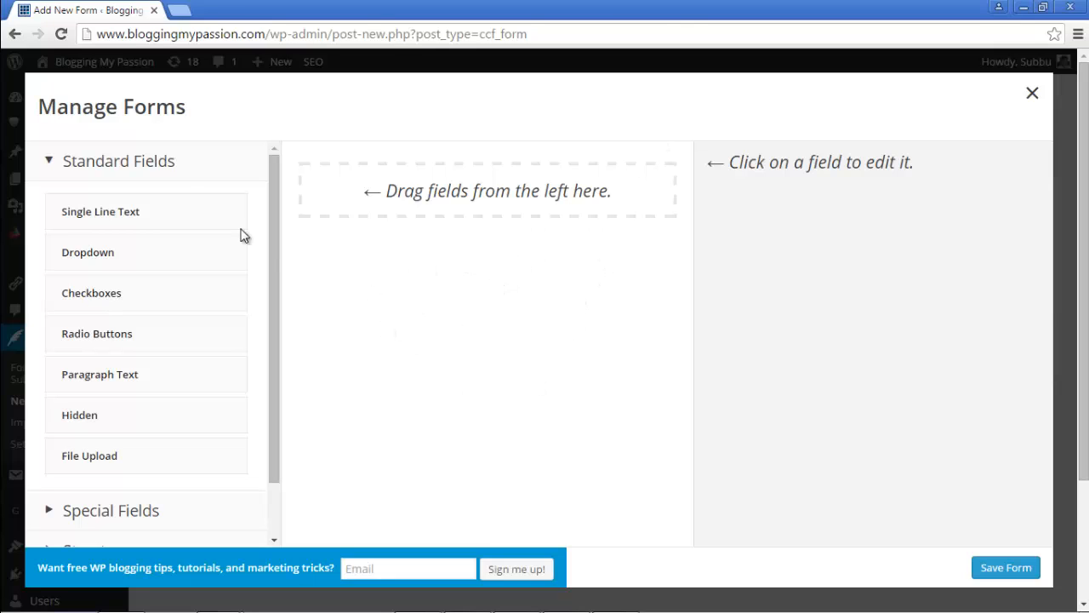
left_click(49, 161)
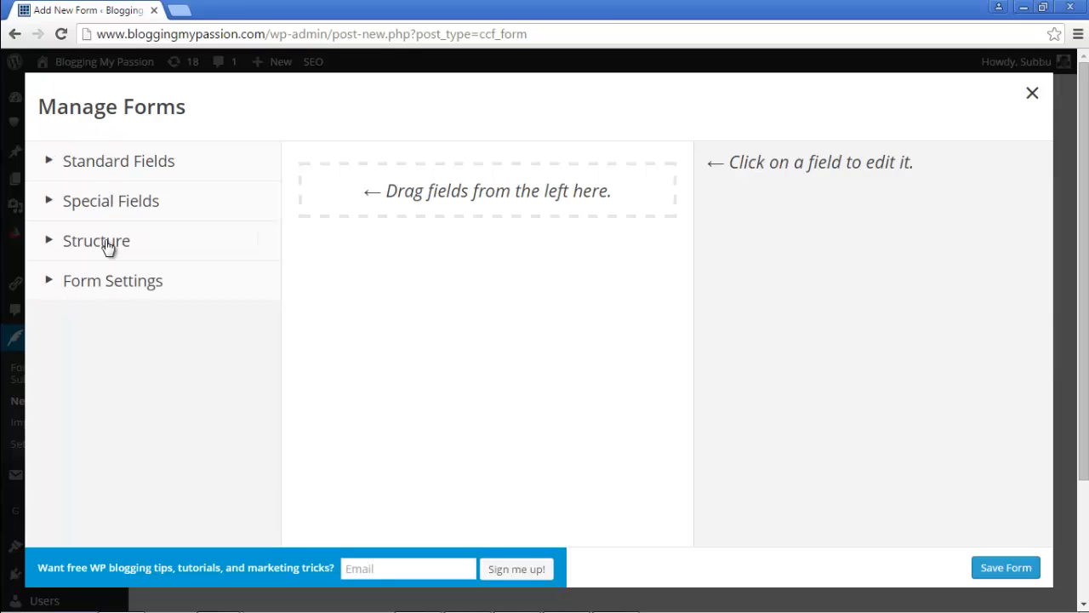
left_click(120, 163)
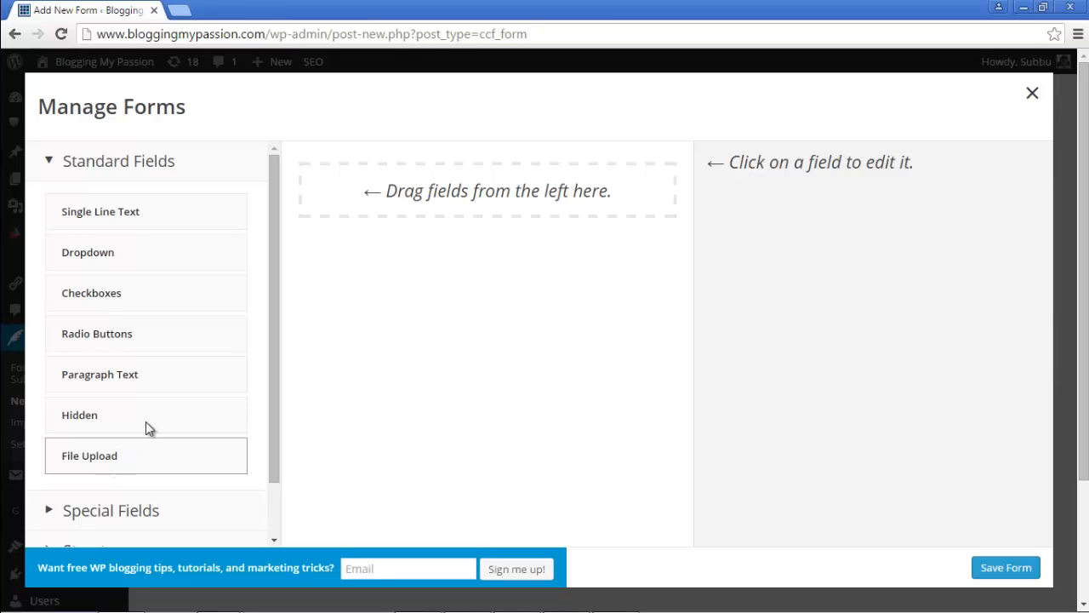
left_click(78, 170)
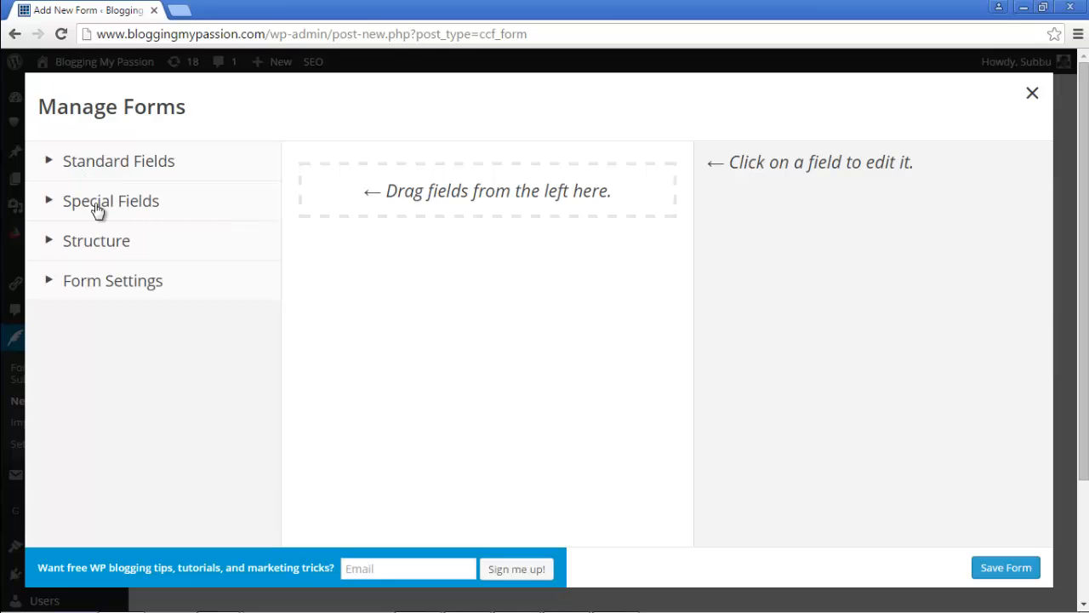
Step: Expand and collapse the Special Fields and Structure groups to review their field types
left_click(98, 209)
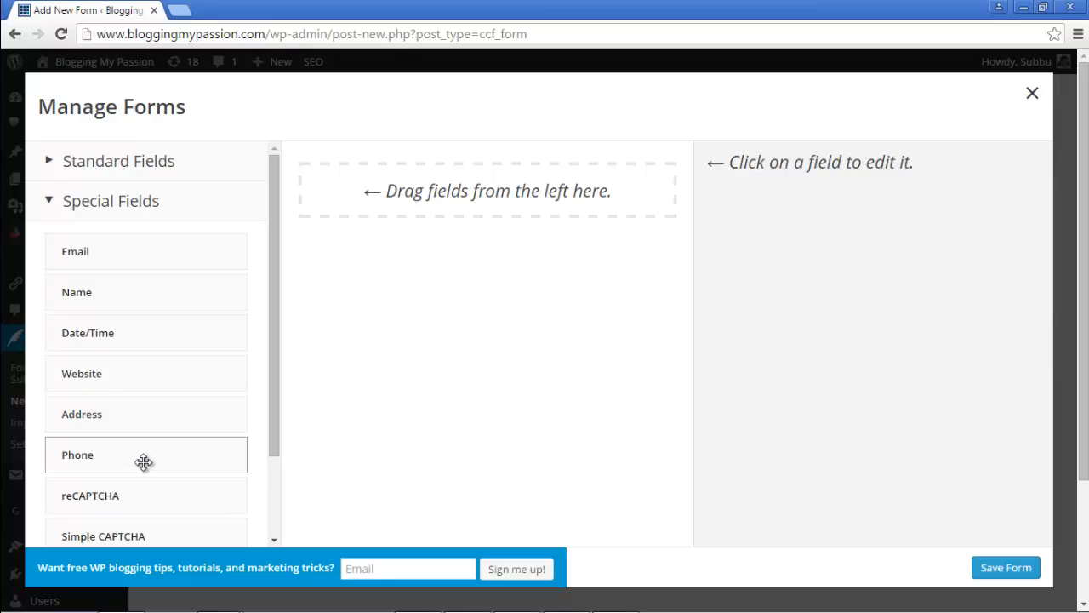
scroll(151, 408, "down", 3)
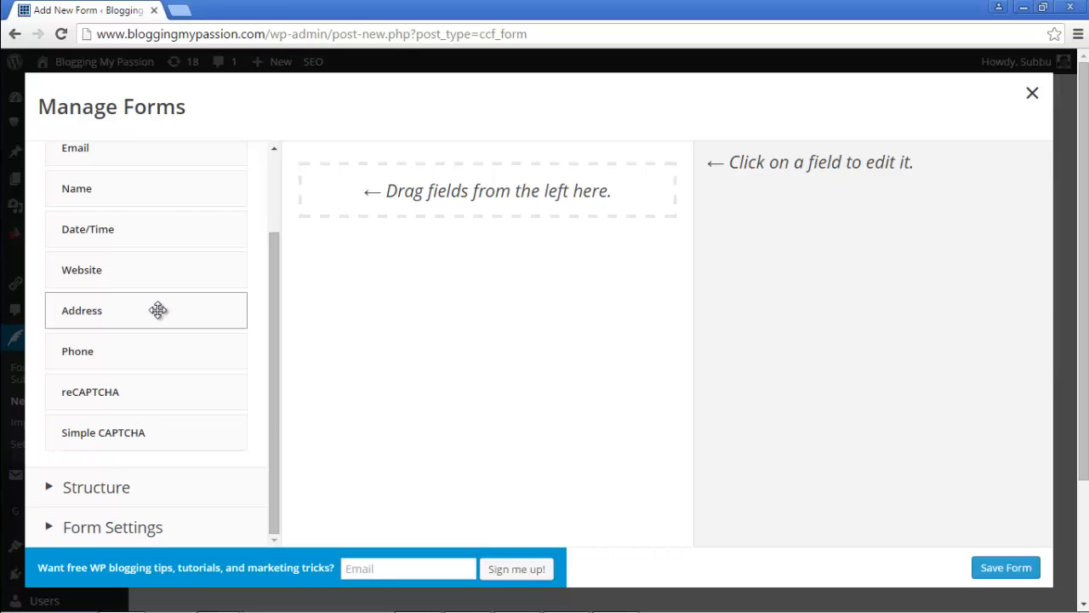
scroll(156, 308, "up", 2)
left_click(54, 202)
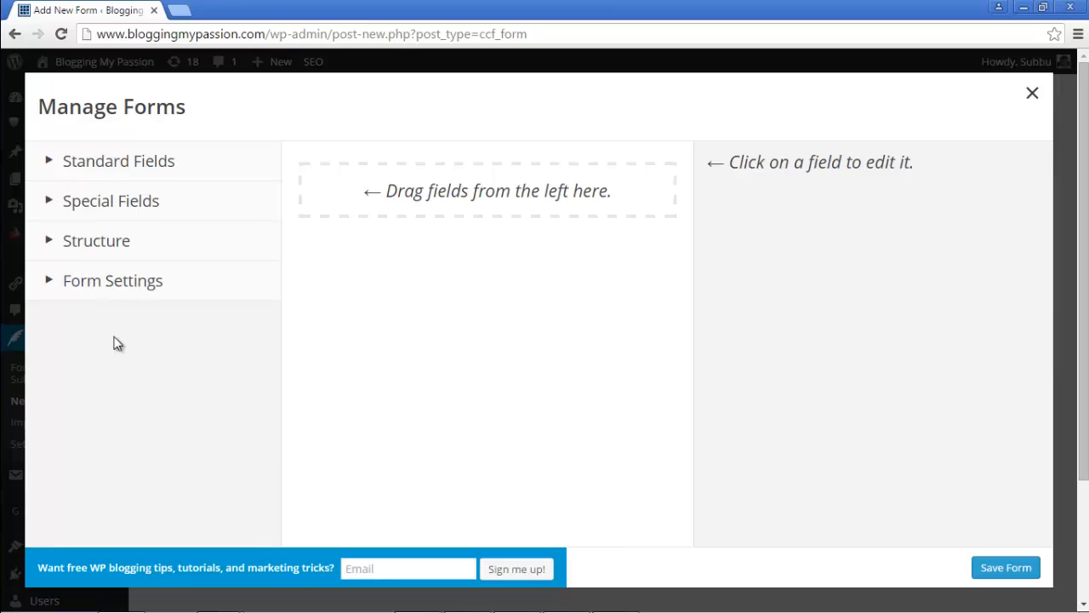
left_click(50, 244)
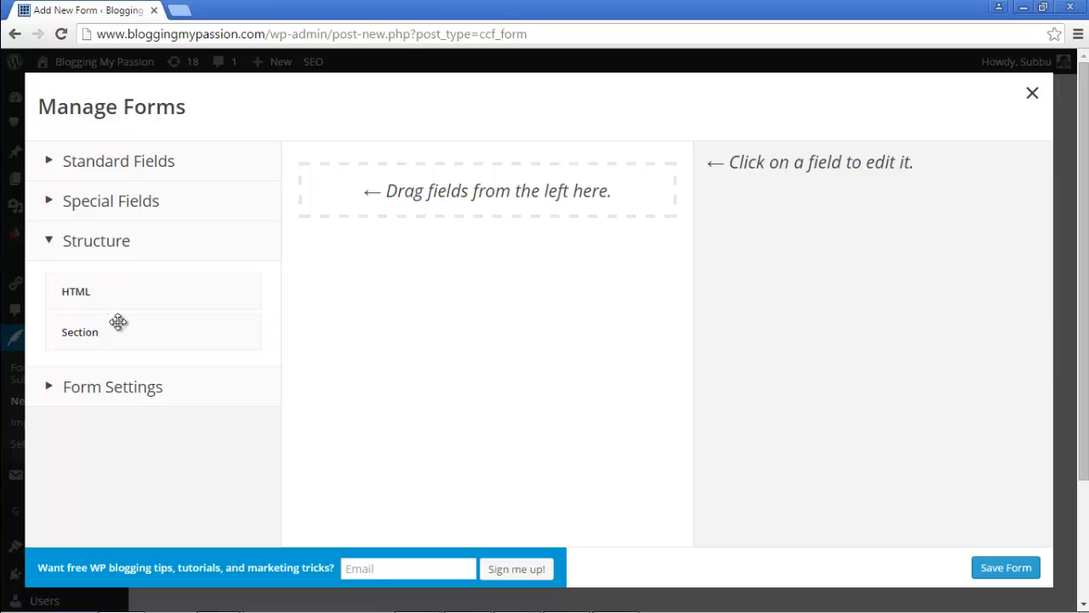
left_click(53, 243)
Step: View the General options under Form Settings, then re-expand the Standard Fields list
left_click(53, 283)
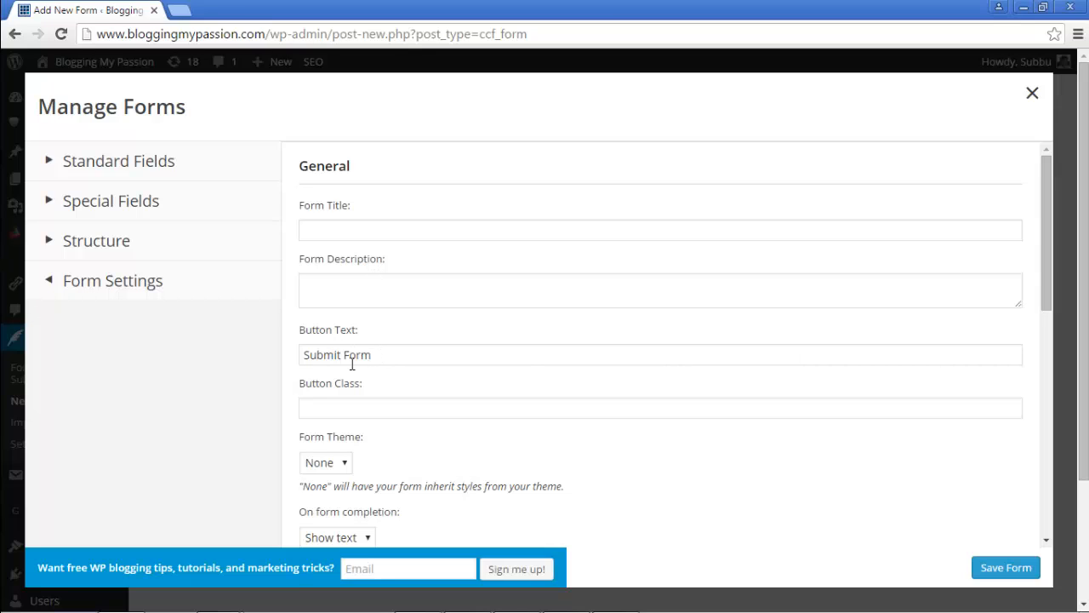
left_click(89, 167)
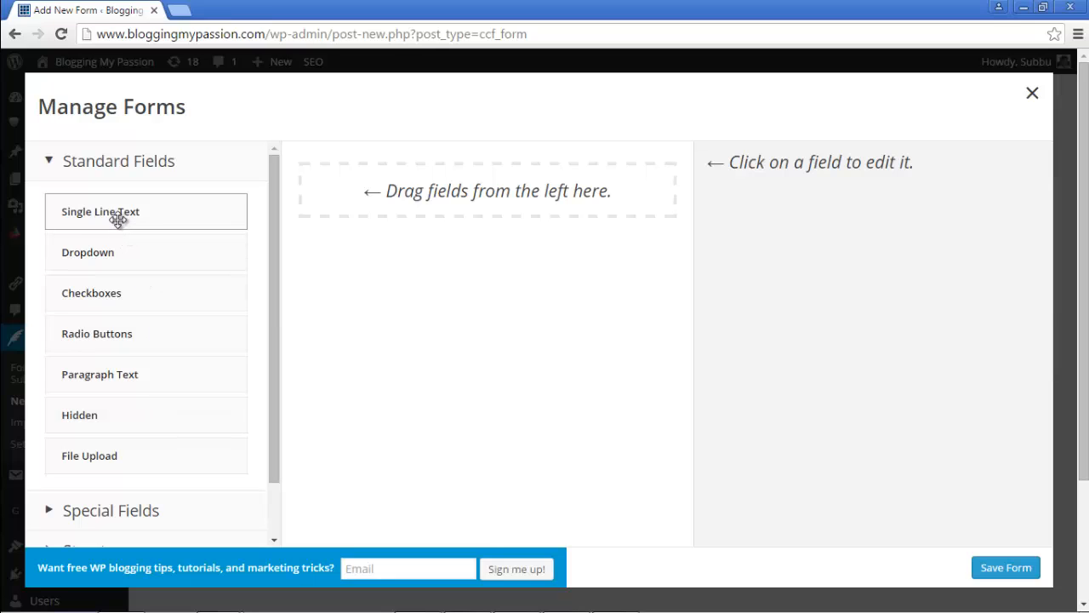
Step: Drop a Single Line Text field into the form and view its Advanced and Basic settings
left_click_drag(118, 220, 391, 196)
left_click_drag(372, 188, 376, 190)
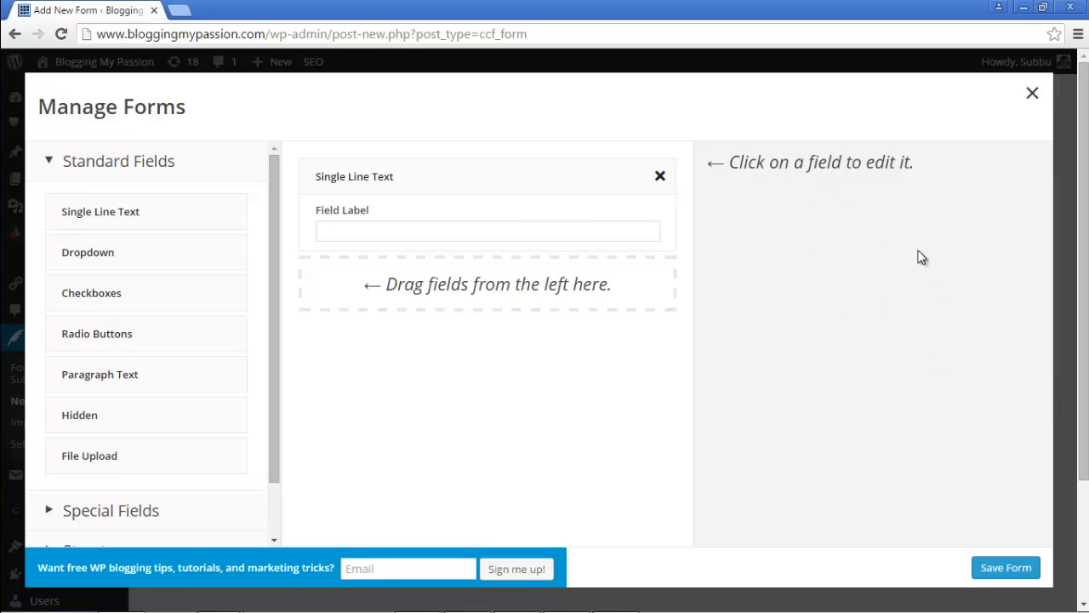
left_click(513, 172)
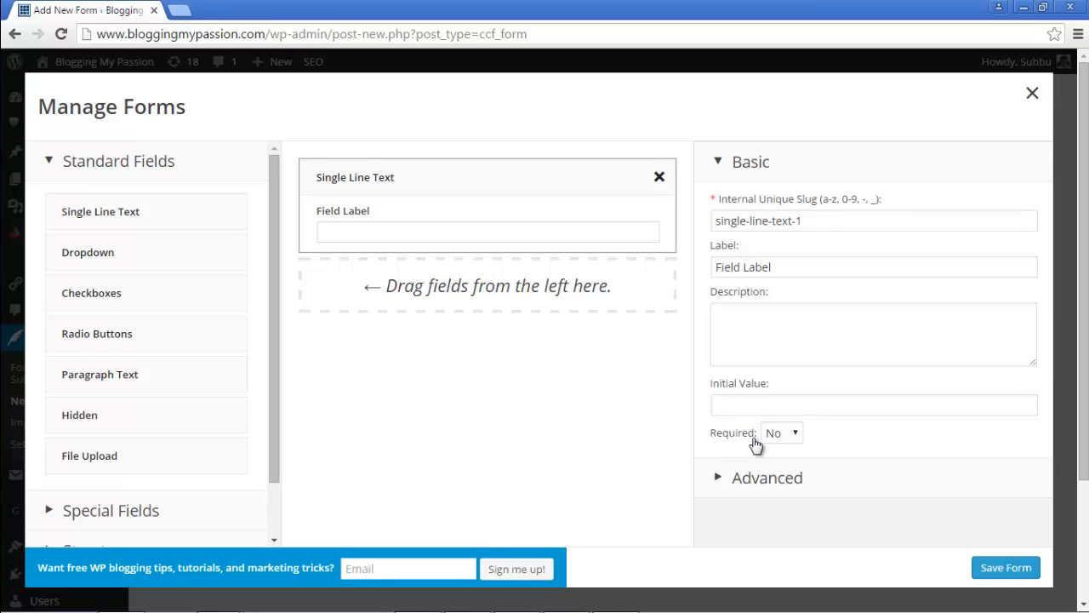
left_click(746, 479)
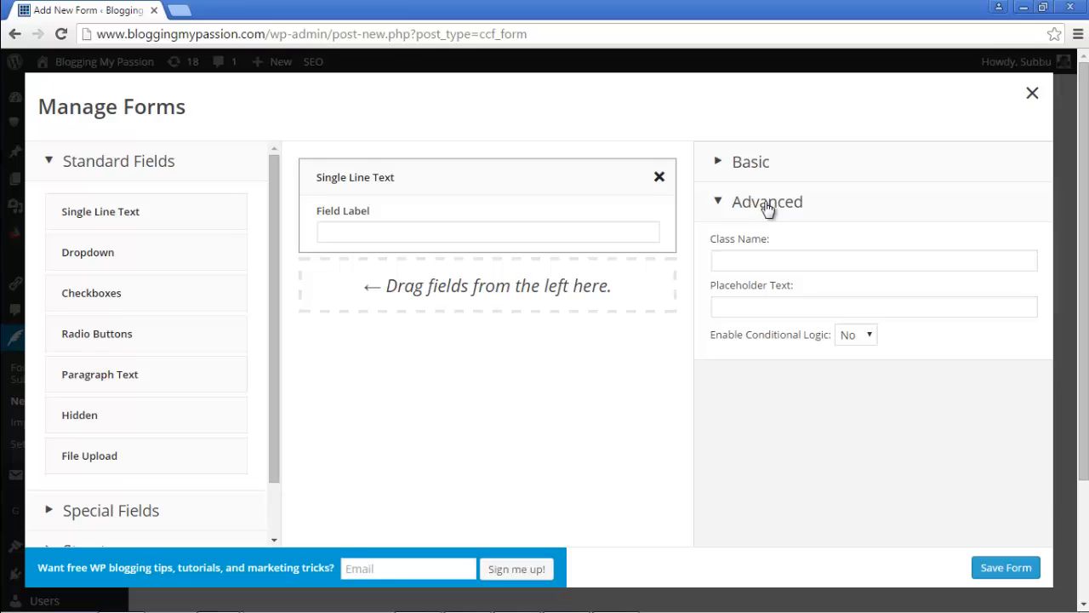
left_click(752, 165)
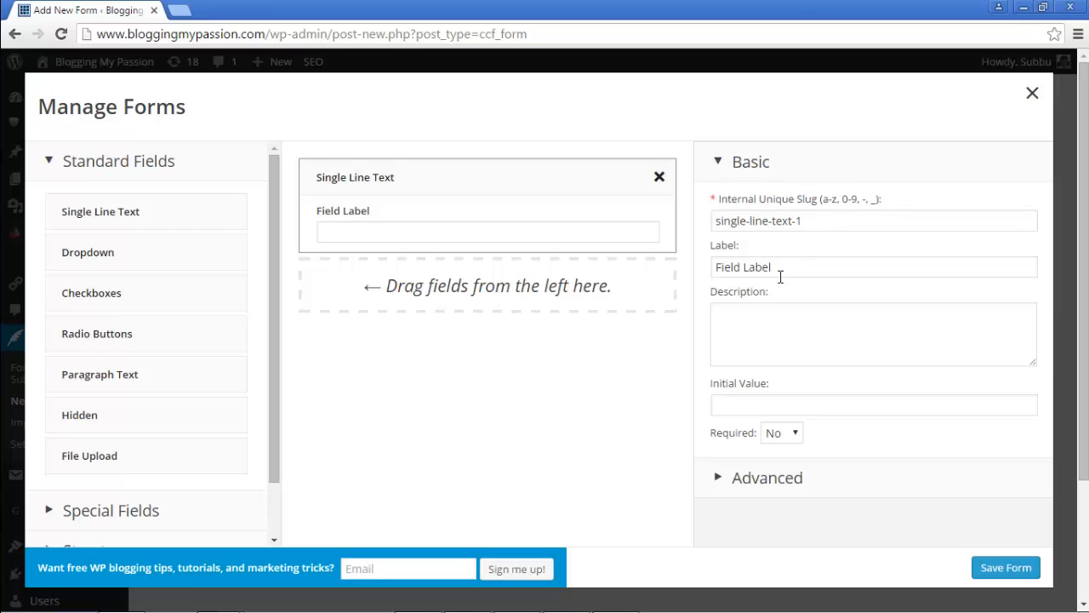
Step: Label the text field 'Subject', describe it 'Please enter the subject', and set Required to Yes
left_click_drag(787, 267, 722, 284)
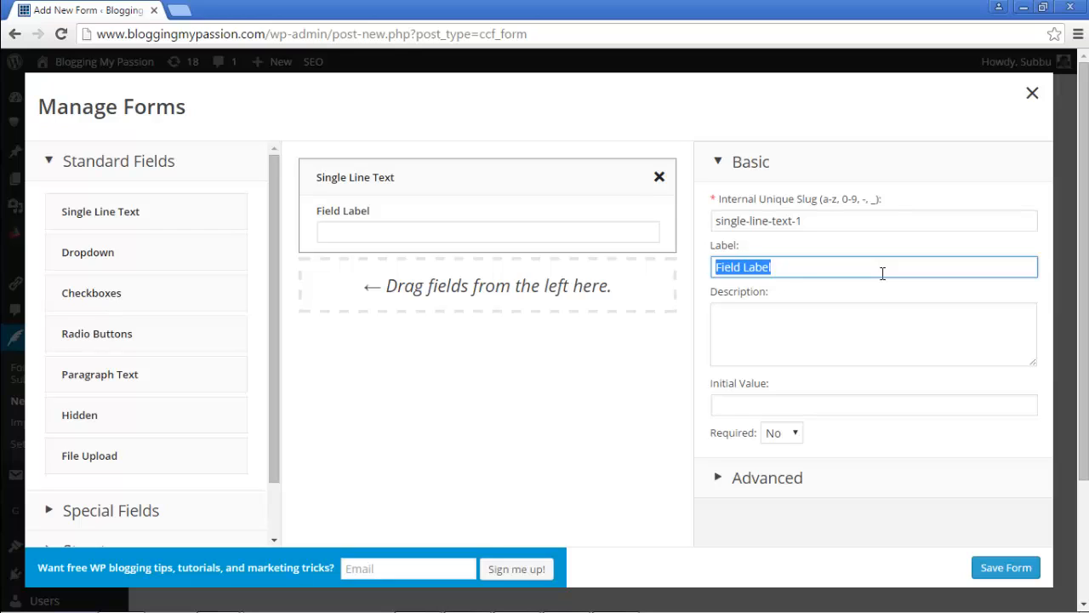
type("S")
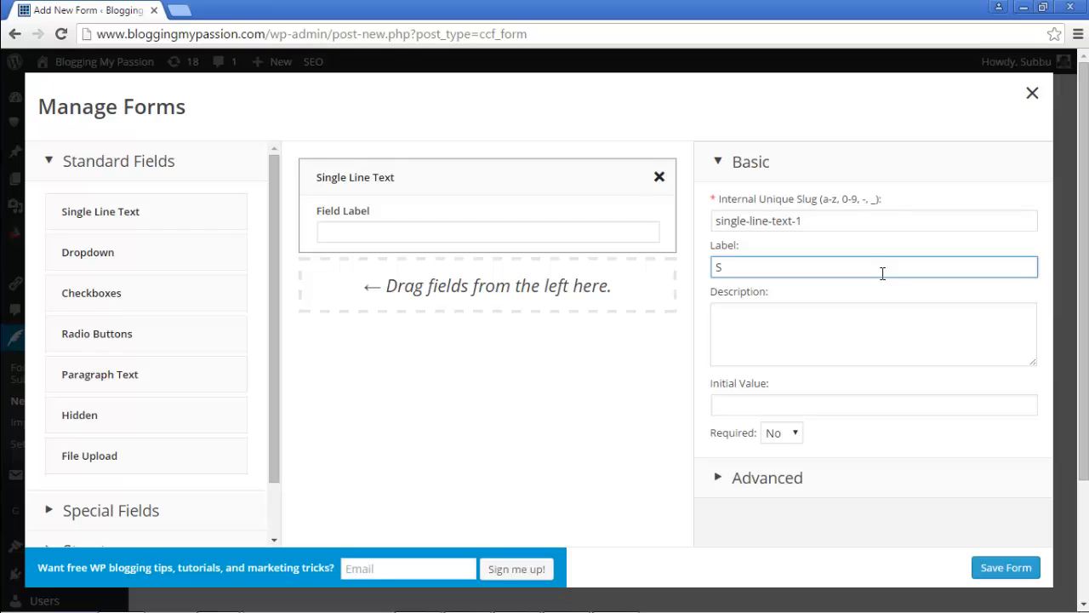
type("ubject")
left_click(838, 324)
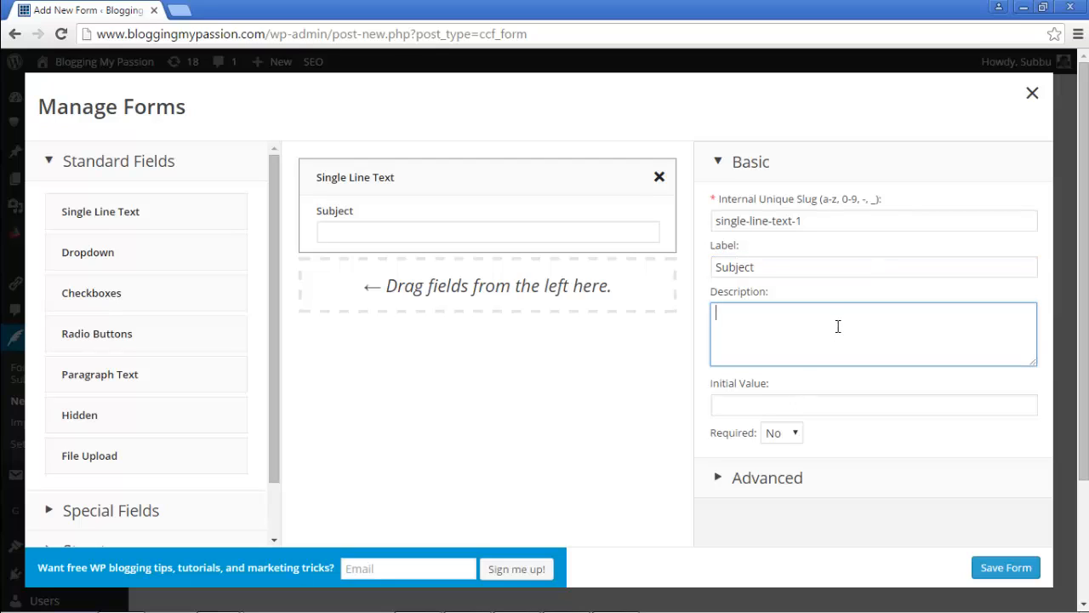
type("Please enter the subject")
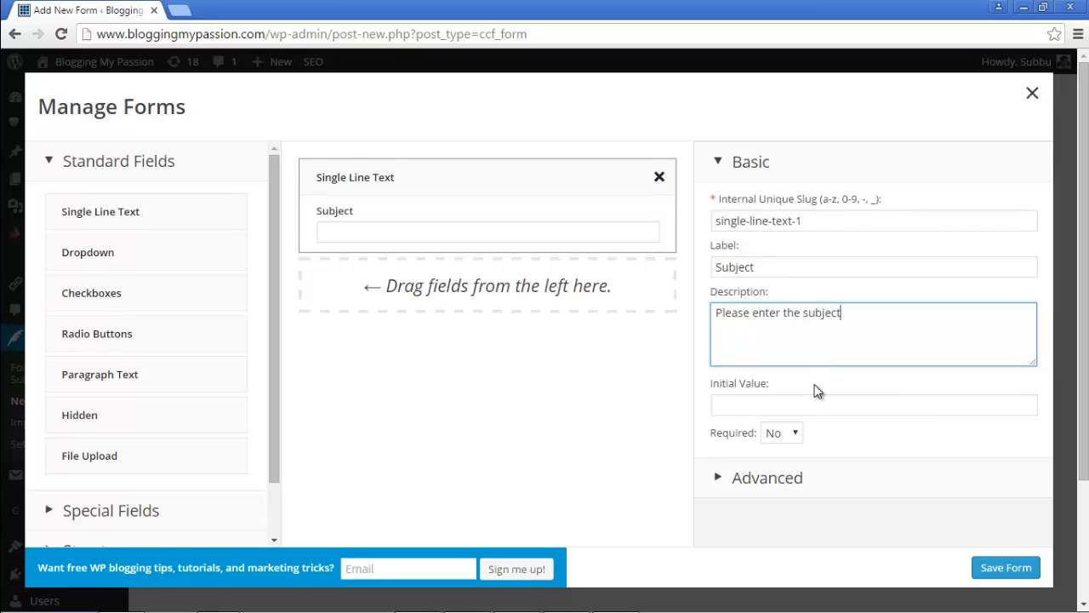
left_click(816, 392)
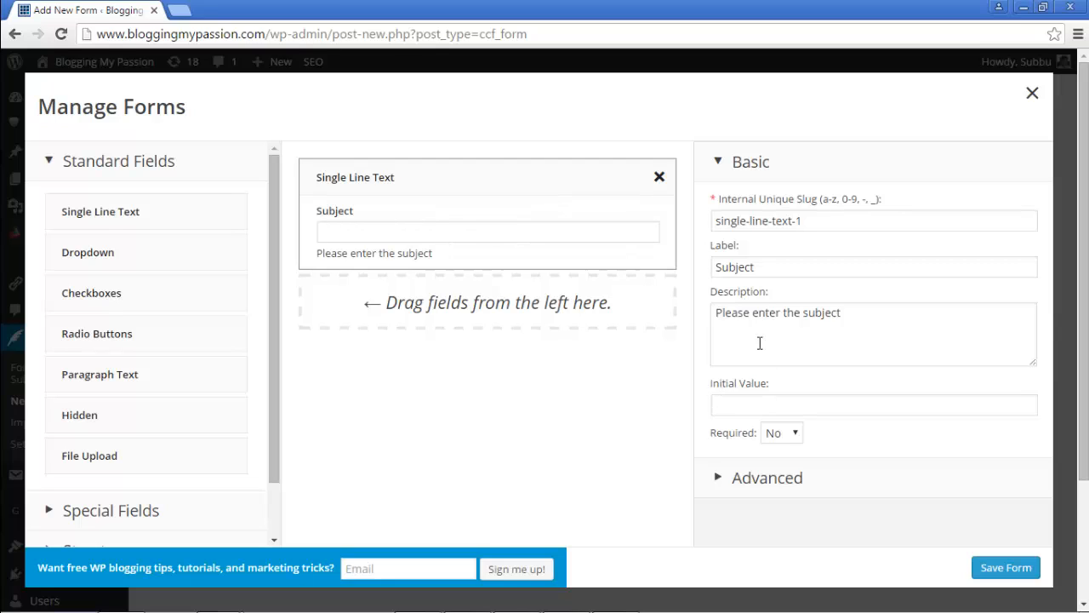
left_click(779, 436)
left_click(776, 453)
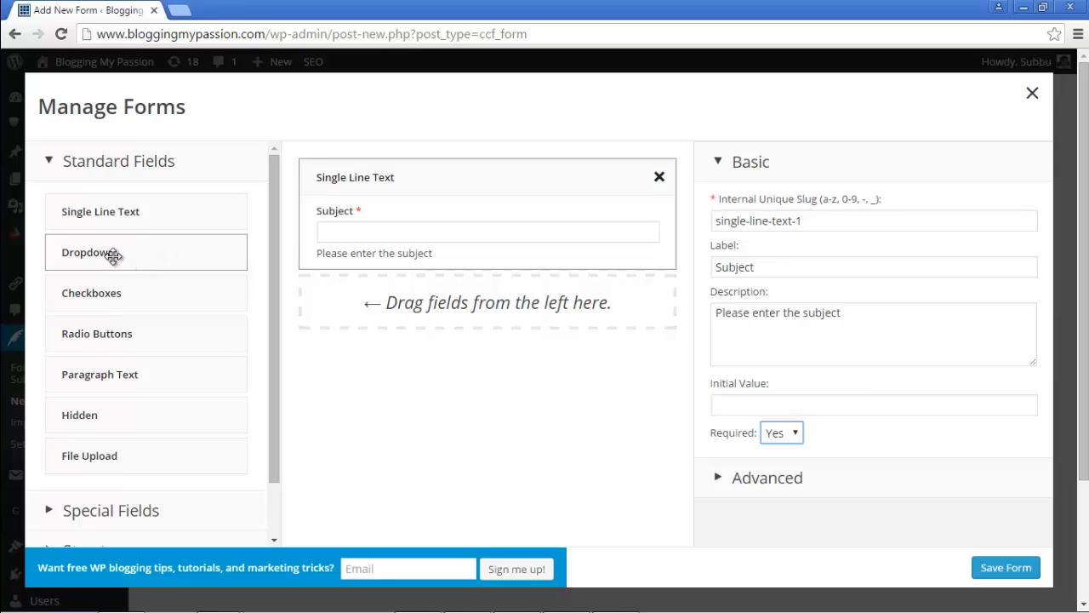
Step: Add a Dropdown below Subject; the Gender label and description end up in Subject's settings, still required
left_click_drag(114, 257, 365, 297)
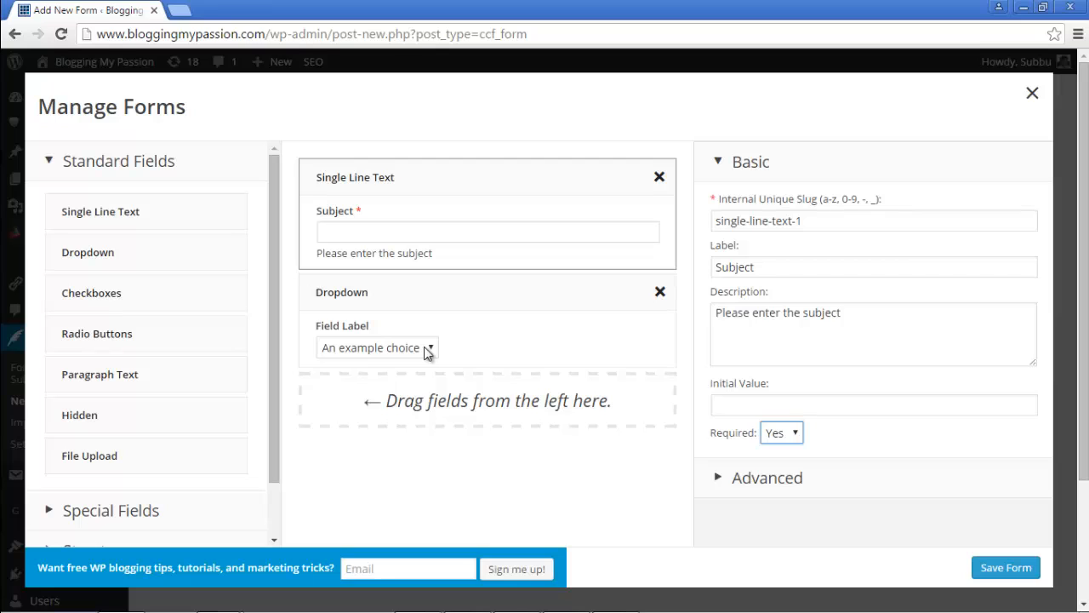
double_click(778, 264)
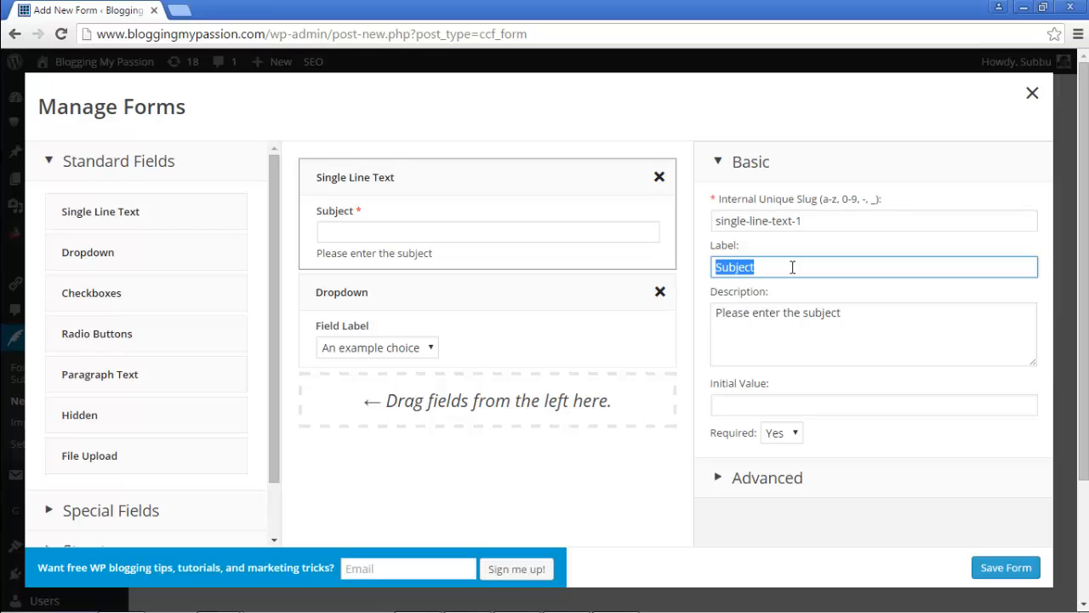
type("Gender")
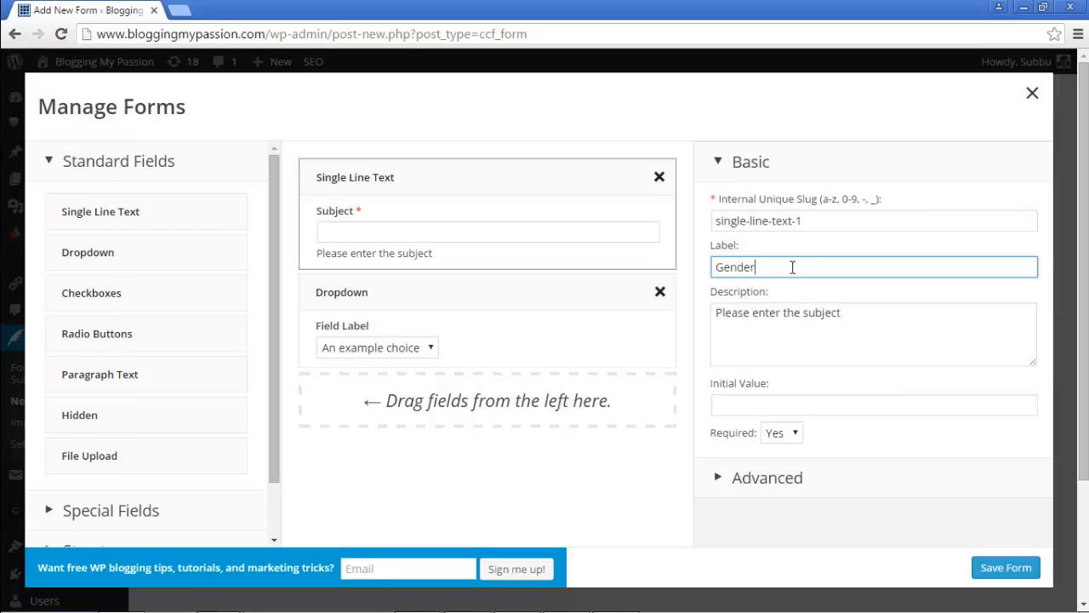
left_click(868, 309)
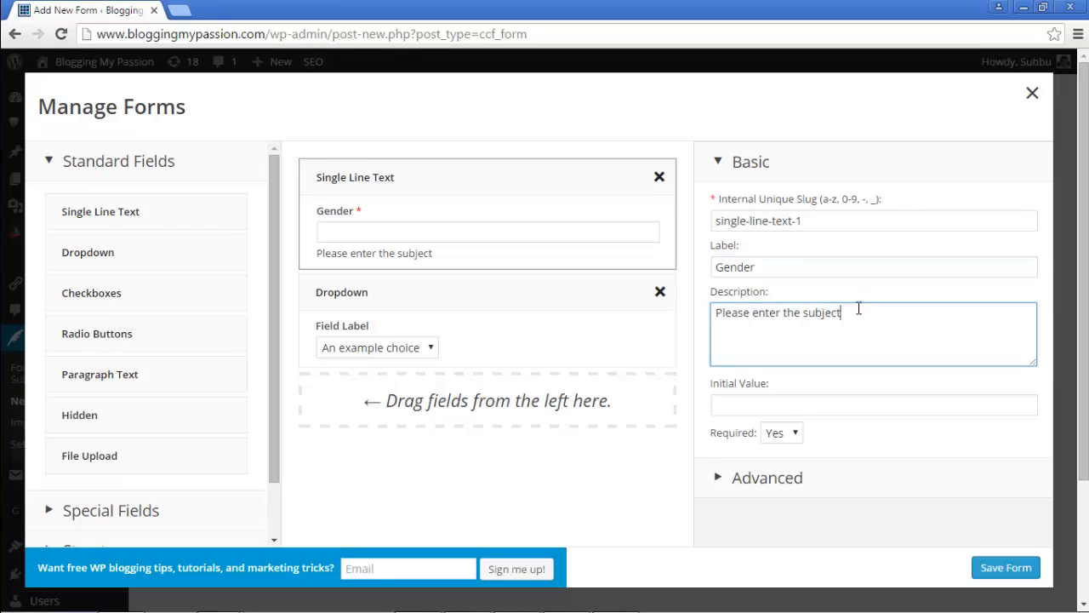
triple_click(804, 332)
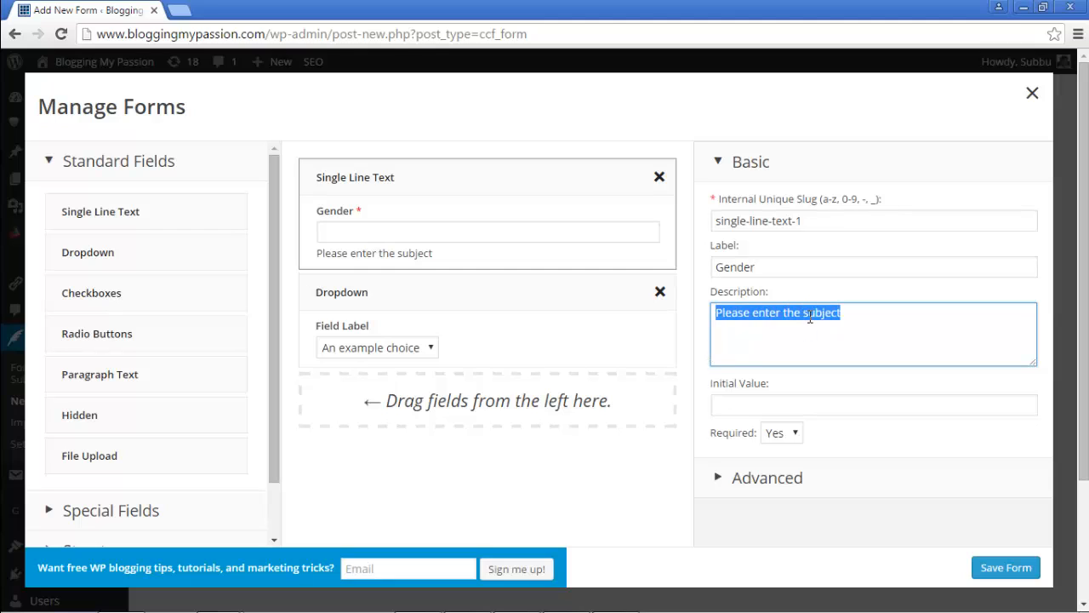
type("Pl")
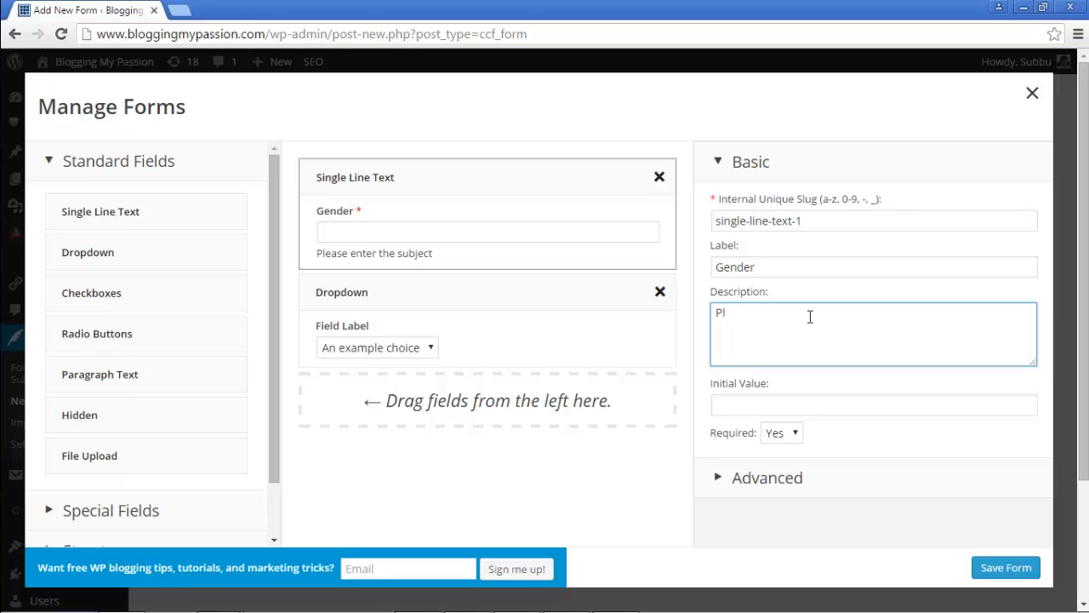
type("ease select your gender")
left_click(791, 437)
left_click(780, 467)
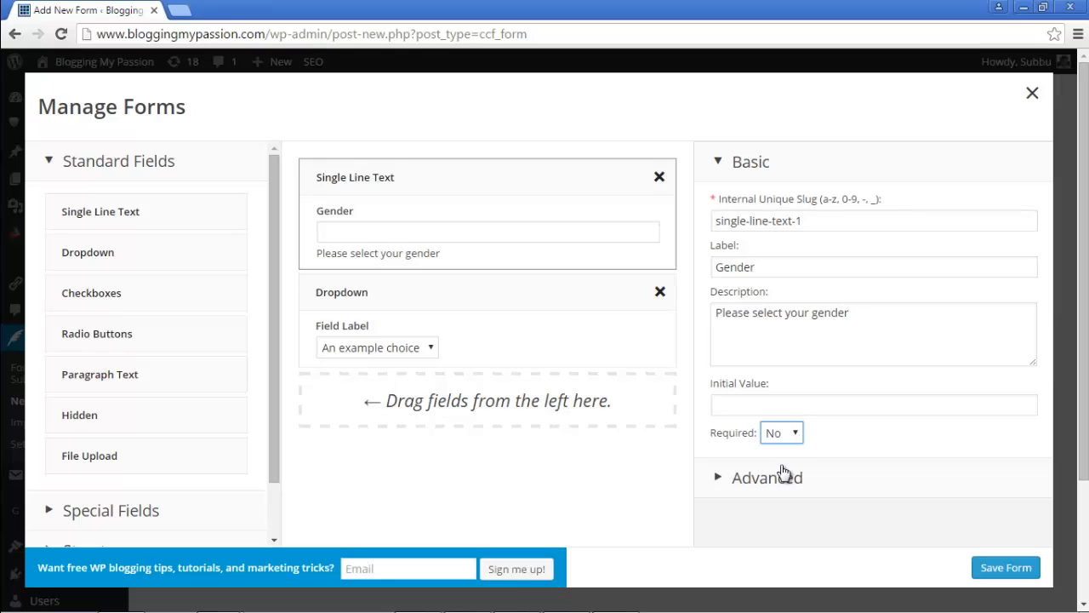
left_click(791, 433)
left_click(776, 453)
left_click(704, 337)
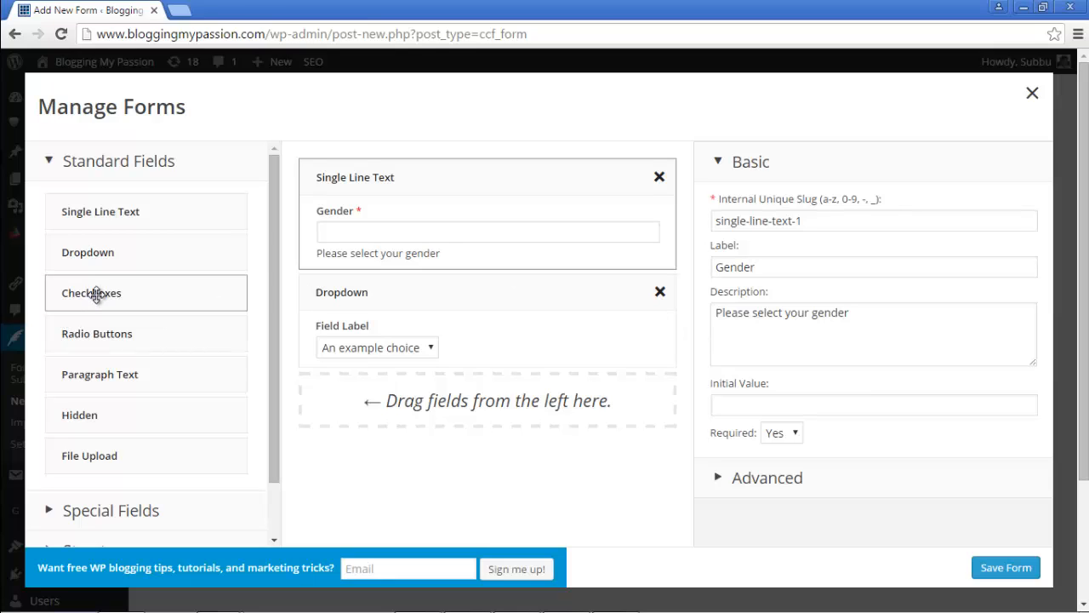
Step: Add a Checkboxes field, then restore the label 'Subject' with description 'Please enter the subject line'
left_click_drag(98, 293, 355, 397)
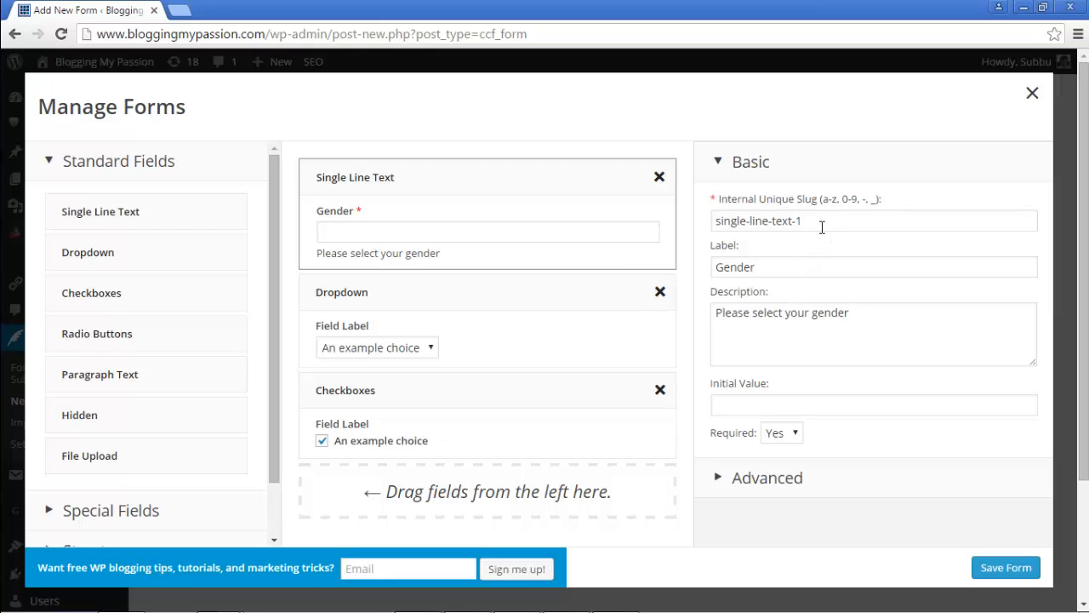
double_click(787, 272)
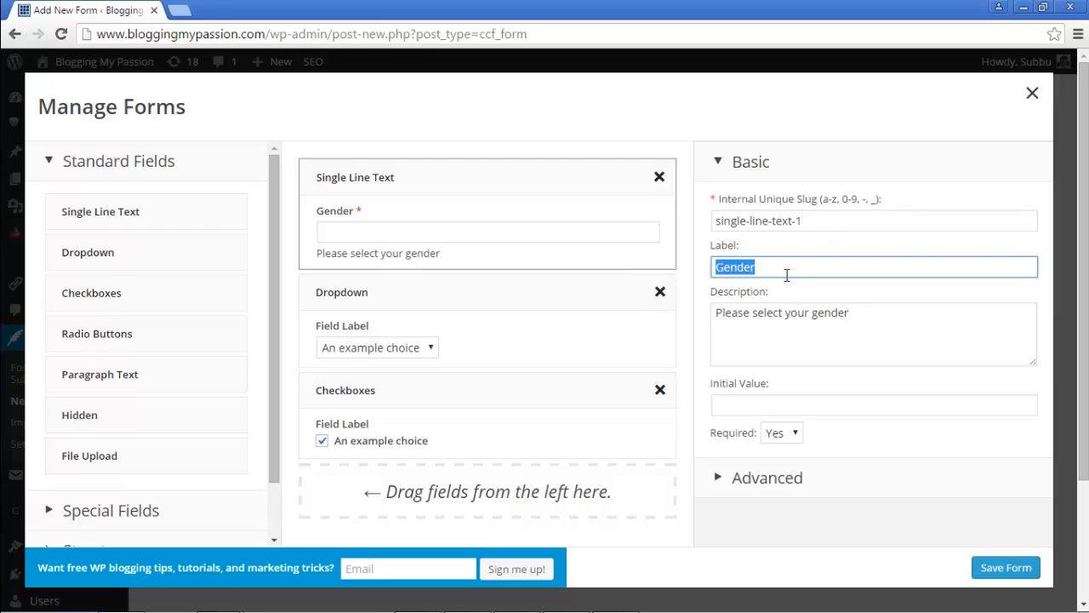
type("Subject")
left_click_drag(884, 312, 758, 315)
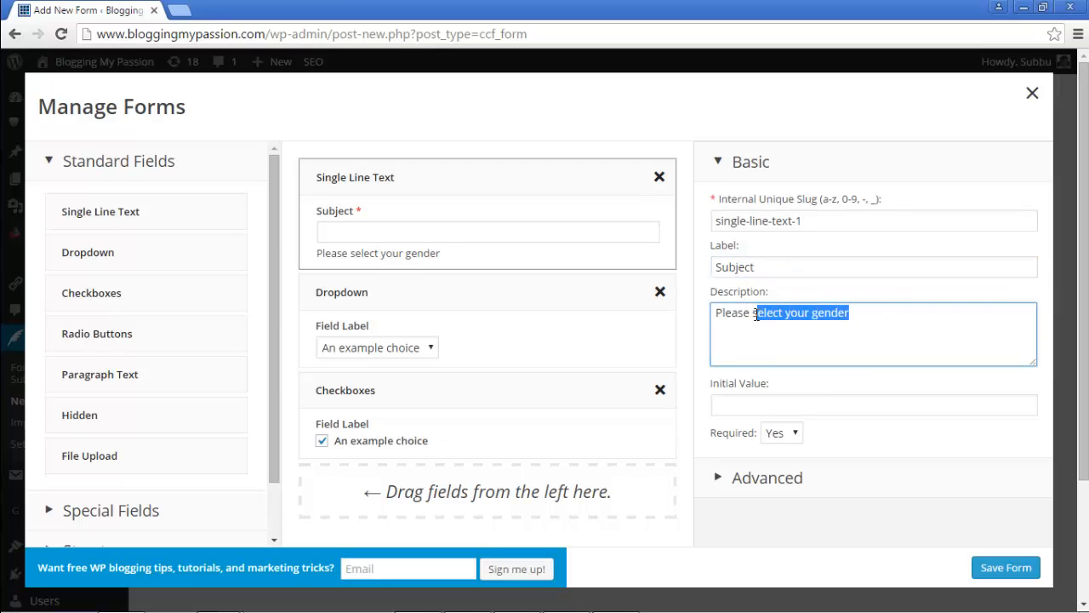
type("en")
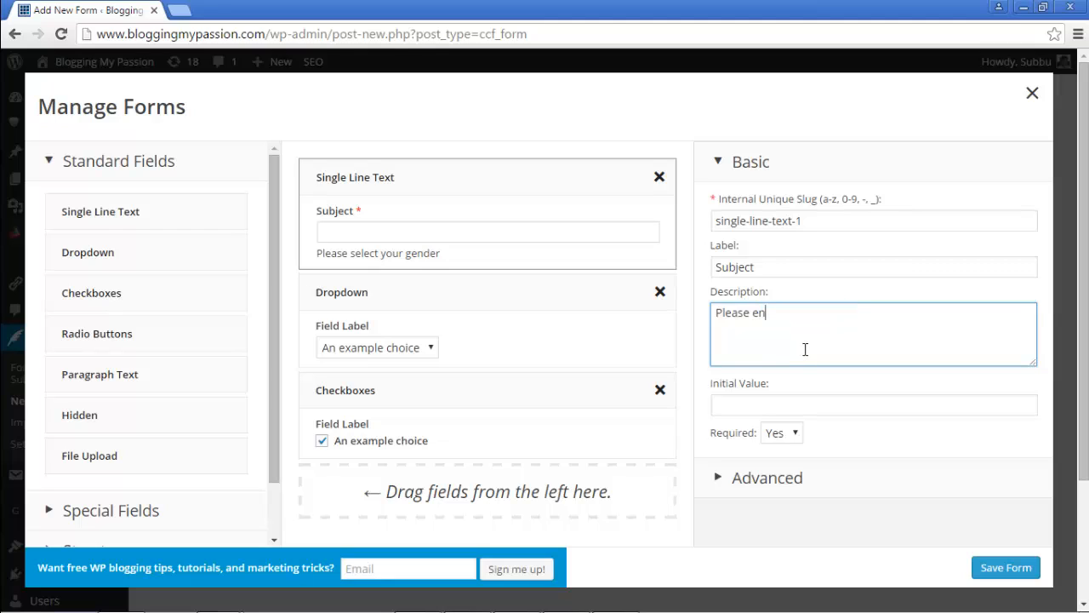
type("ter")
key("BackSpace")
type("er the subject line")
left_click(419, 291)
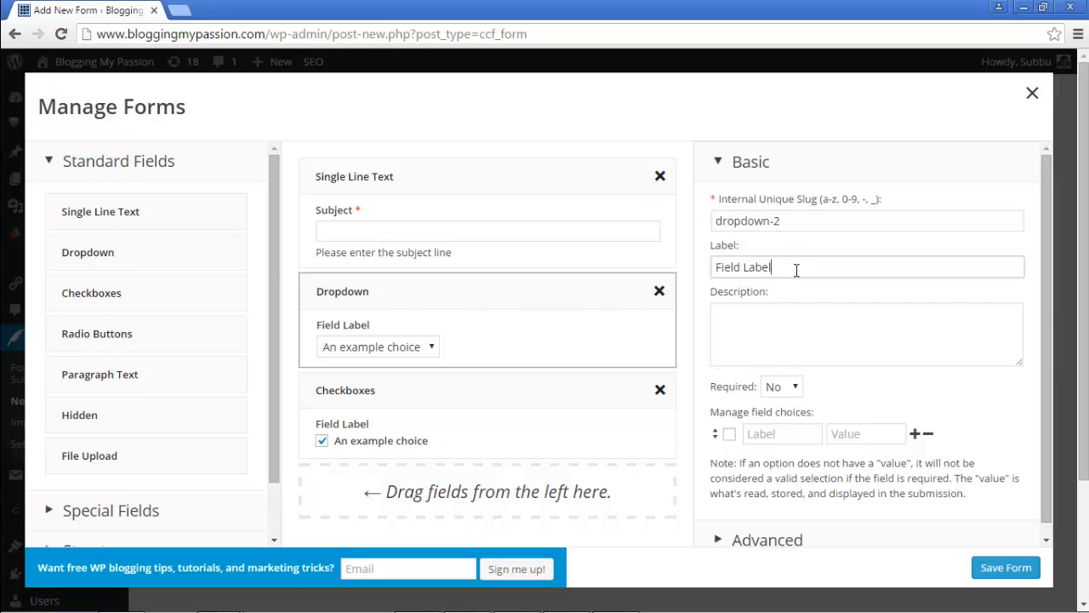
Step: Label the dropdown 'Gender' with the description 'Please select your gender'
left_click_drag(796, 270, 715, 267)
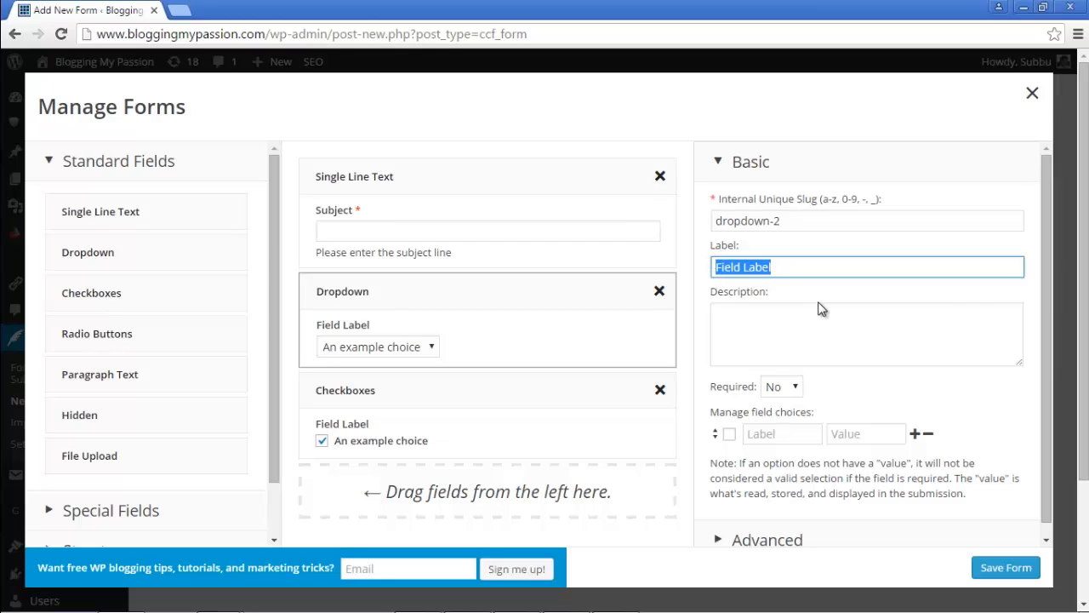
type("Gen")
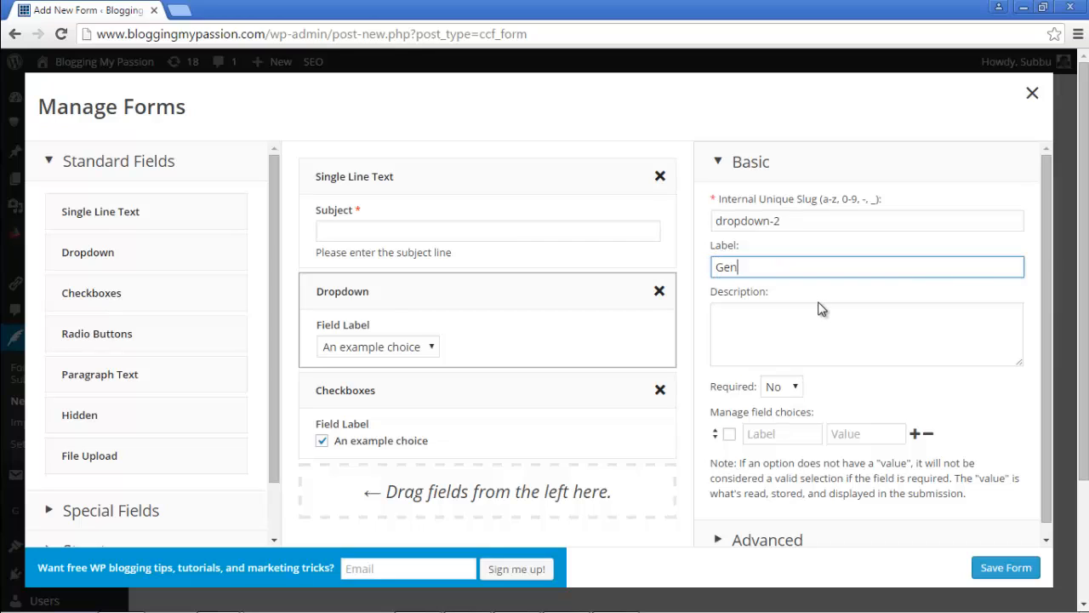
type("der")
left_click(821, 308)
type("Ple")
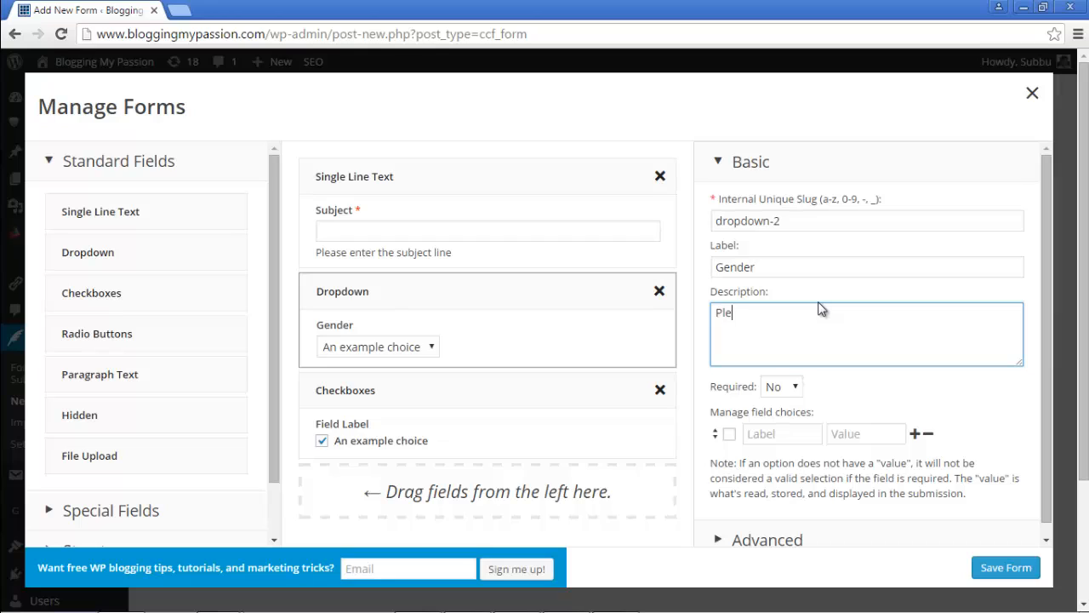
type("ase select your gender")
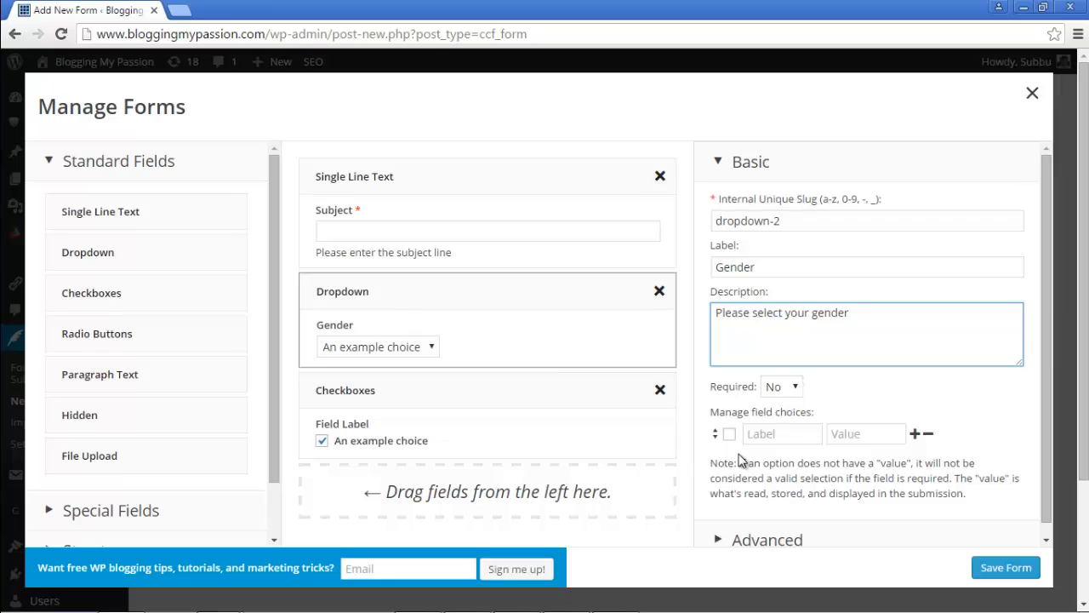
Step: Add Male and Female choices to the dropdown, with Female ticked as the default
left_click(773, 435)
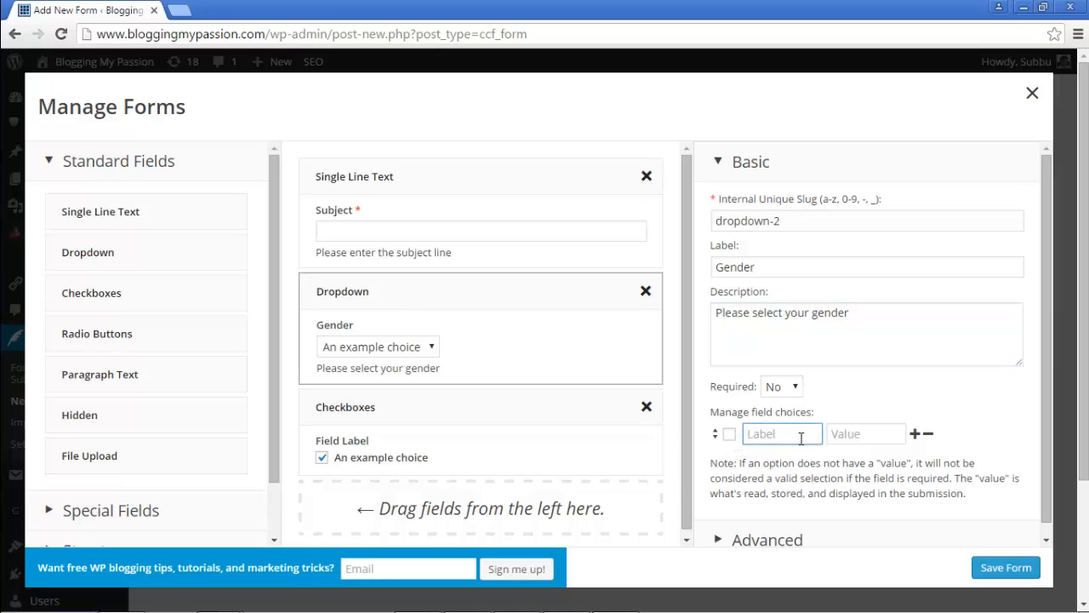
type("Male")
key("Tab")
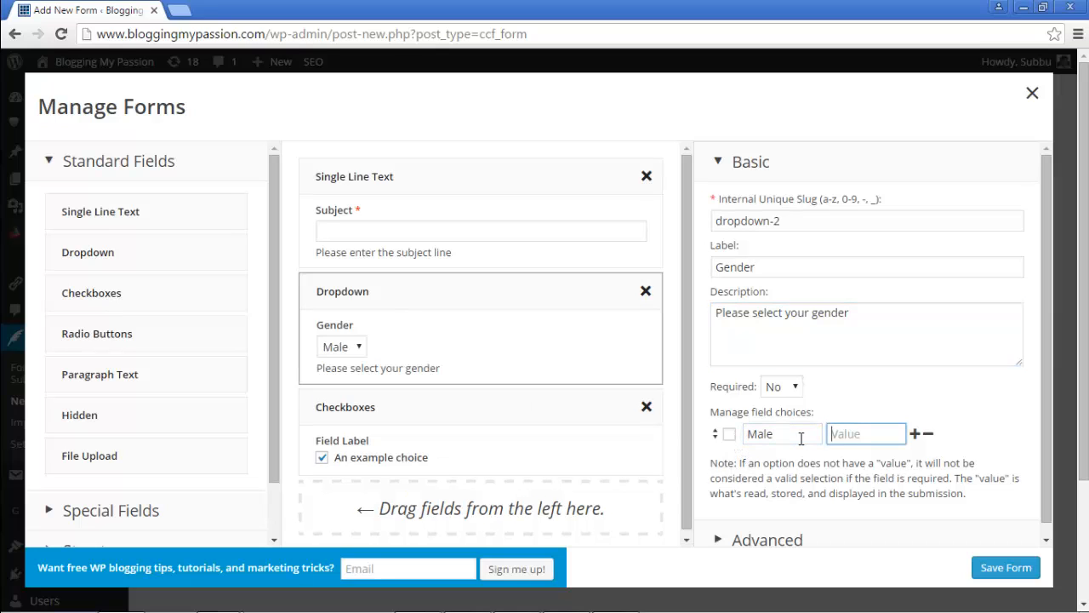
type("Male")
left_click(915, 434)
left_click(814, 458)
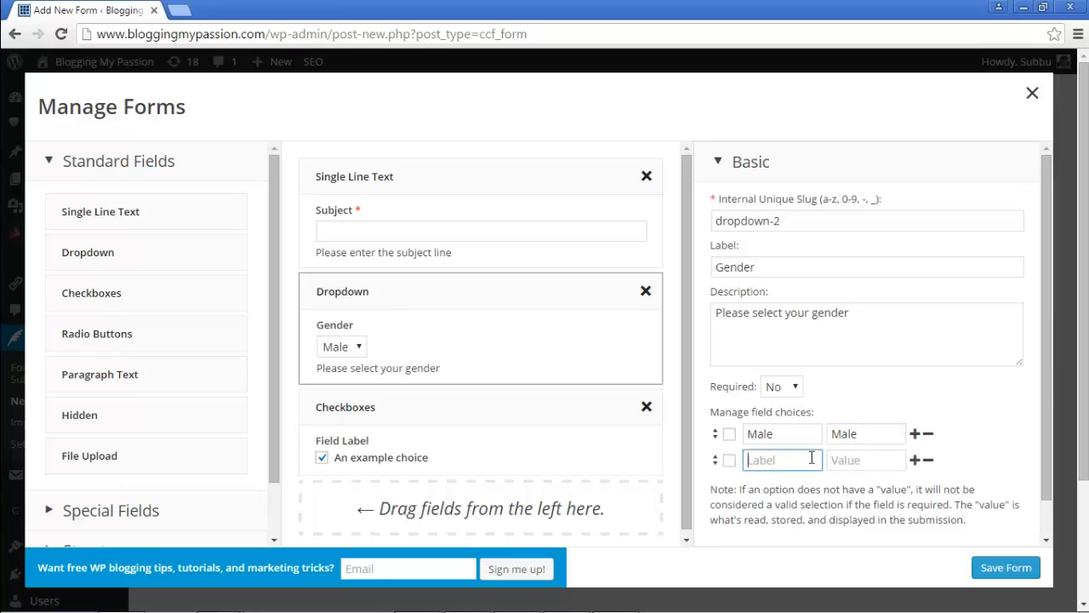
type("Female")
key("Tab")
type("Female")
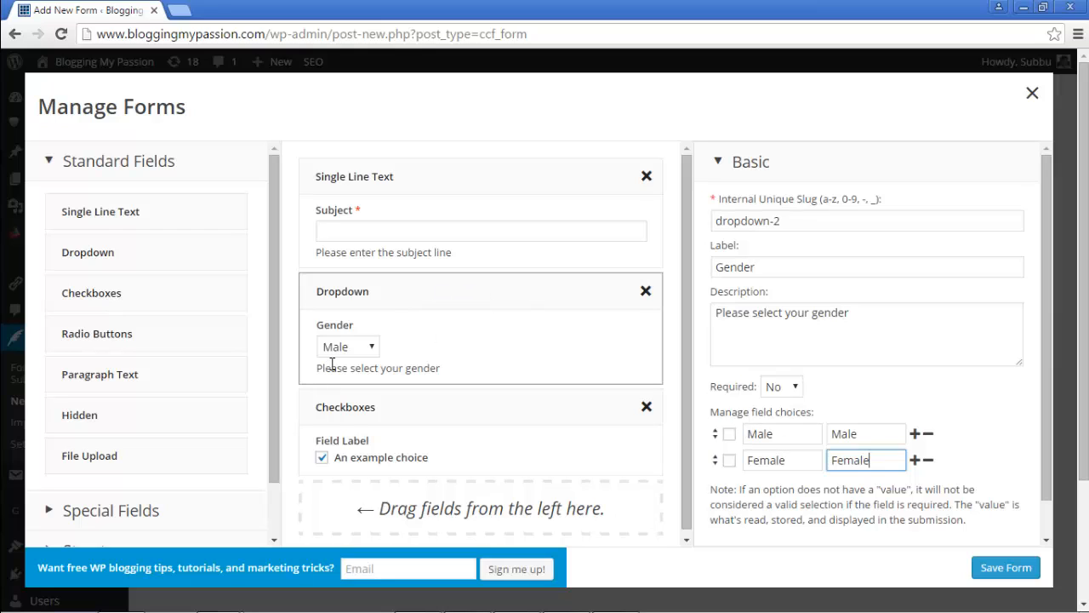
left_click(729, 462)
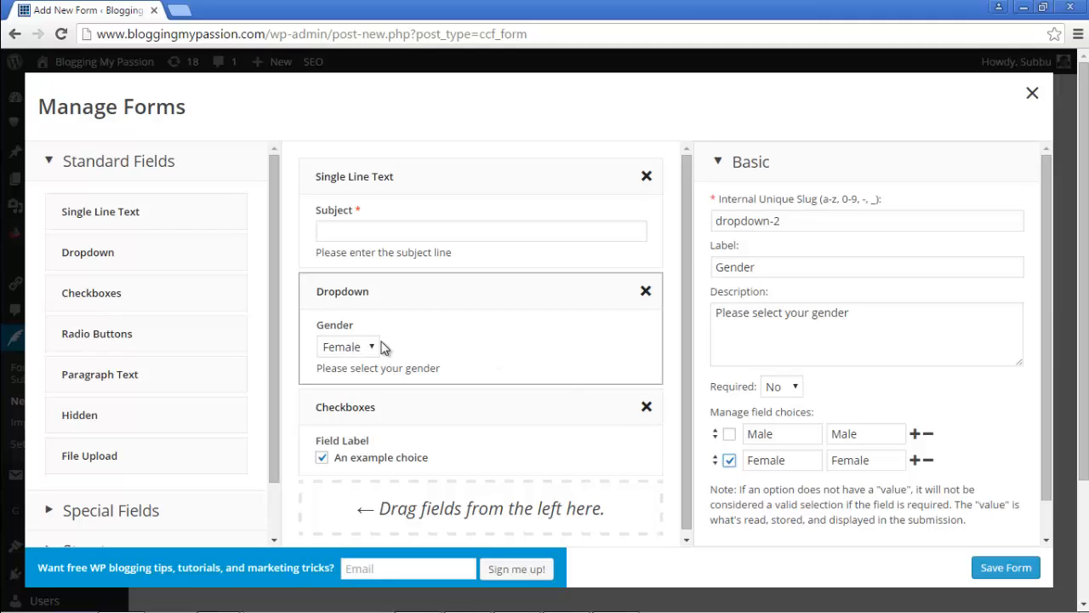
left_click(729, 461)
left_click(728, 460)
left_click(416, 419)
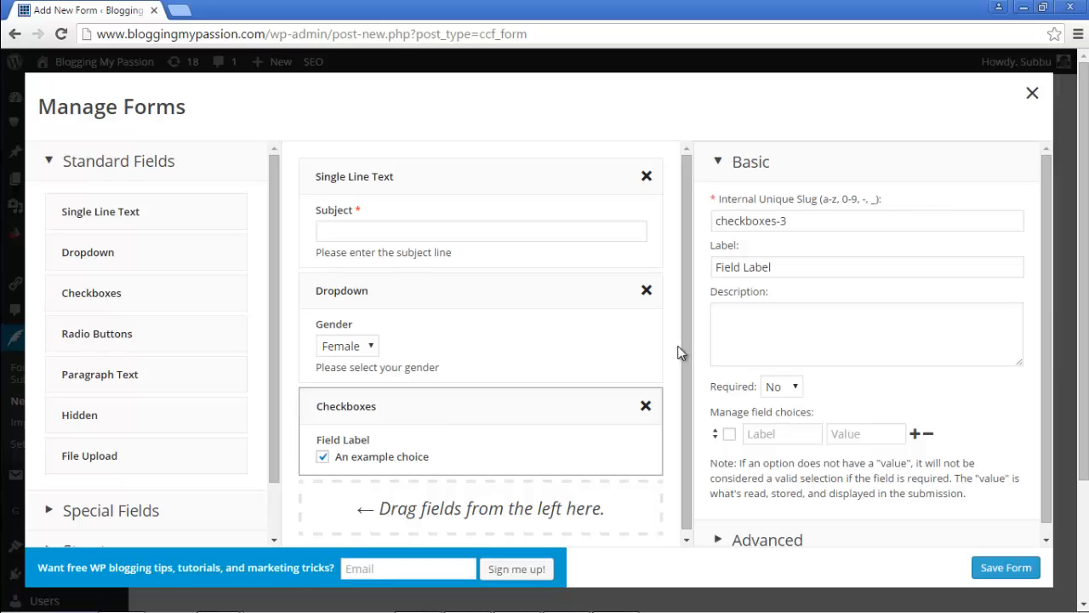
Step: Set the Checkboxes label to 'Food You Like' and its description to 'Please select the kind of food you like'
triple_click(784, 265)
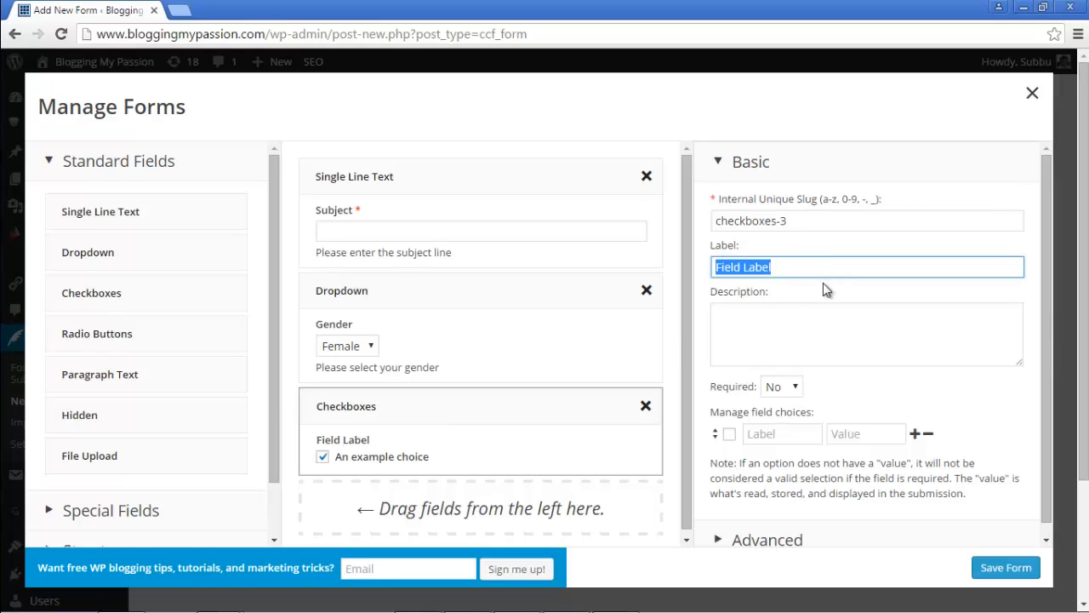
type("F")
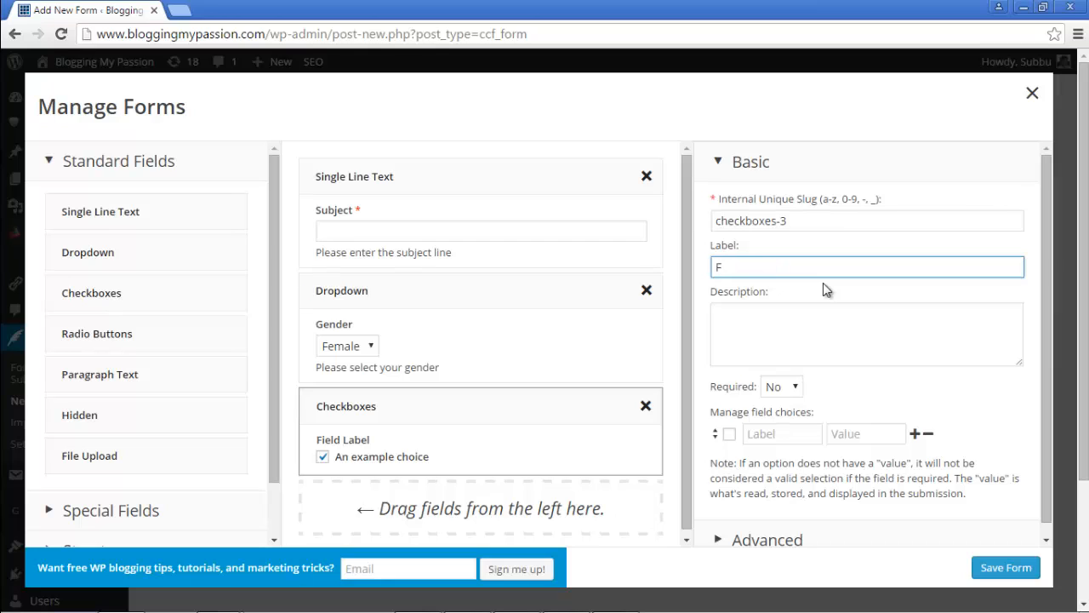
type("ood You Like")
left_click(843, 344)
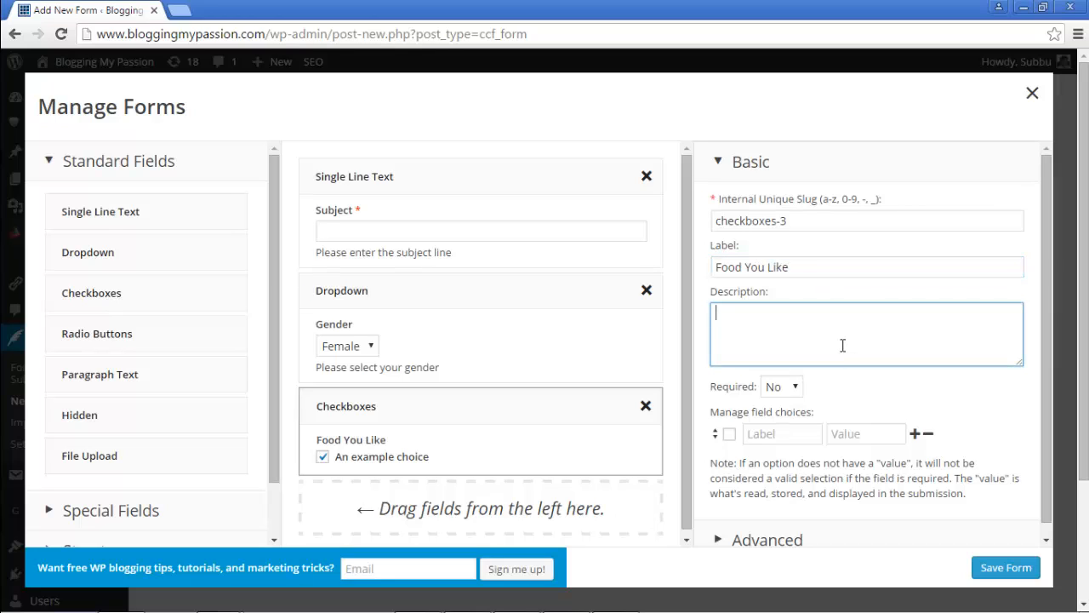
type("Please select the fo")
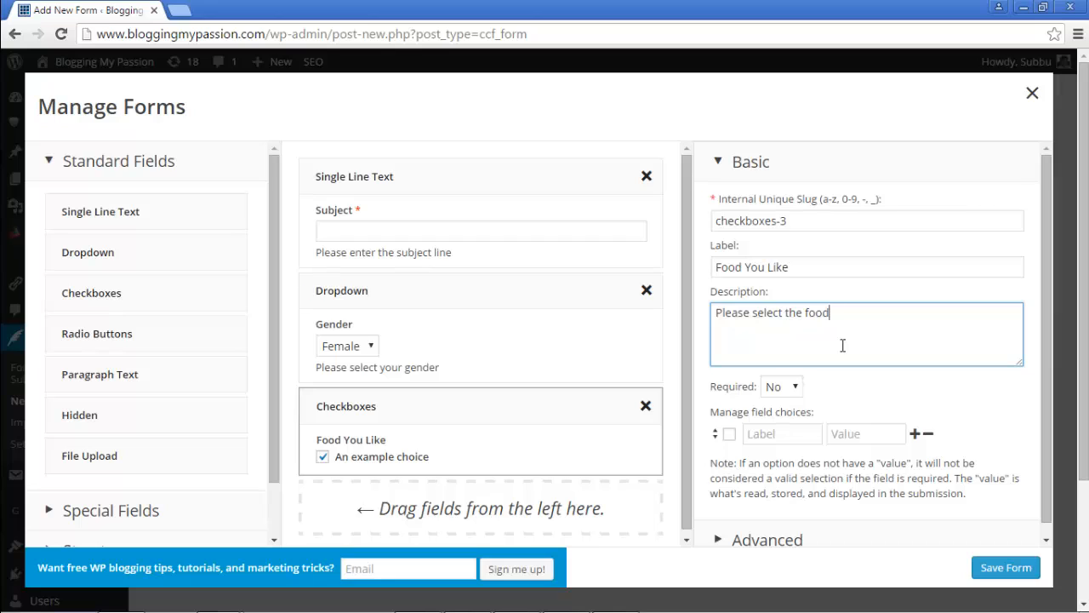
type("od")
key("BackSpace")
key("BackSpace")
key("BackSpace")
type("kind of food you l")
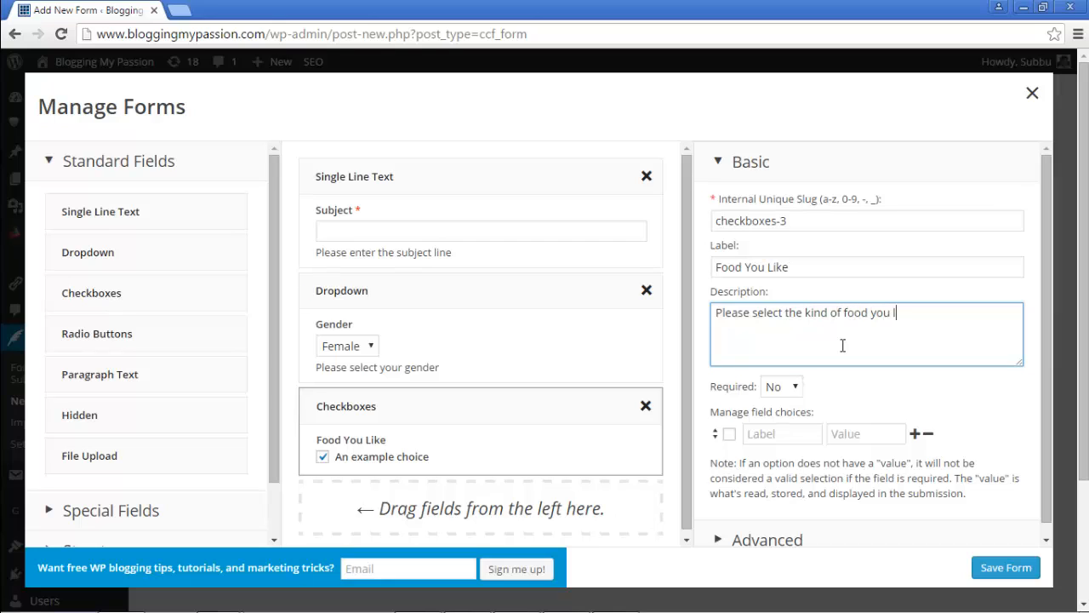
type("ike")
scroll(1040, 368, "down", 1)
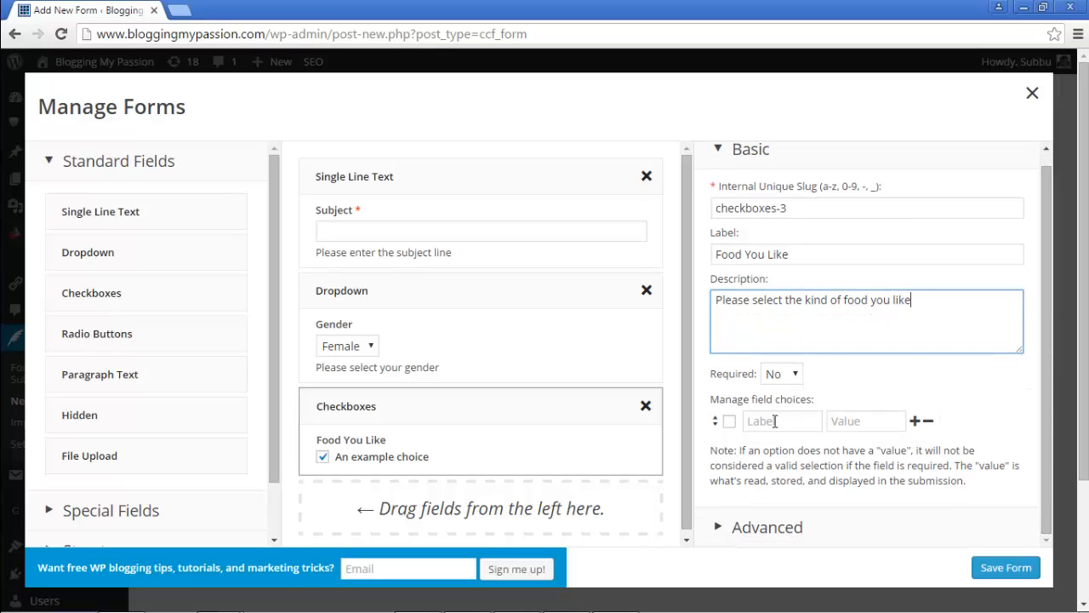
Step: Enter the first three food choices, Chinese, Indian and Japanese, as label/value rows
left_click(776, 421)
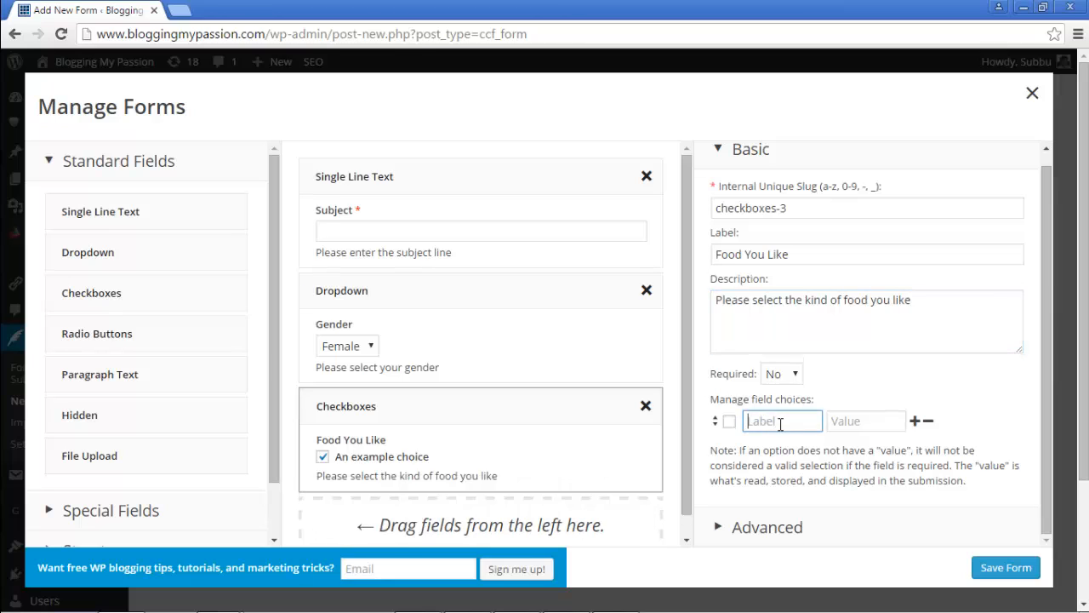
type("Chinese")
key("Tab")
type("Chines")
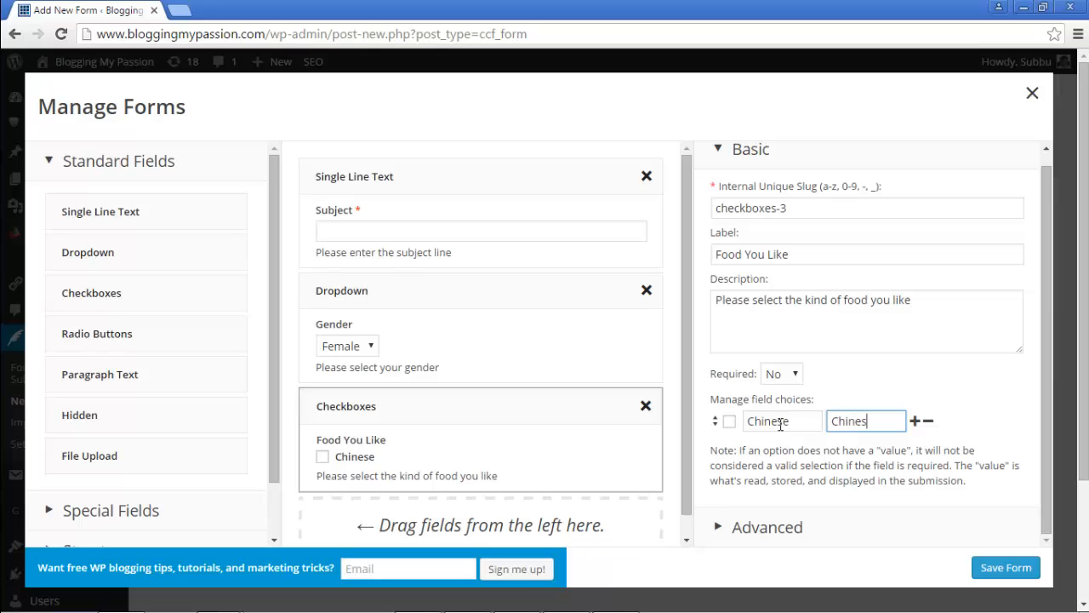
left_click(915, 422)
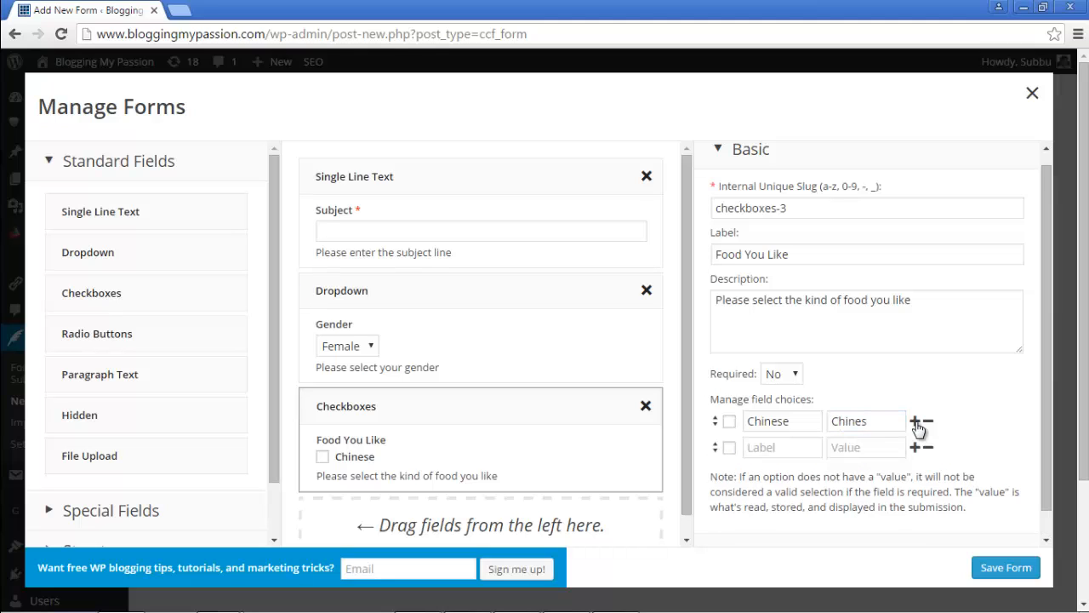
left_click(804, 448)
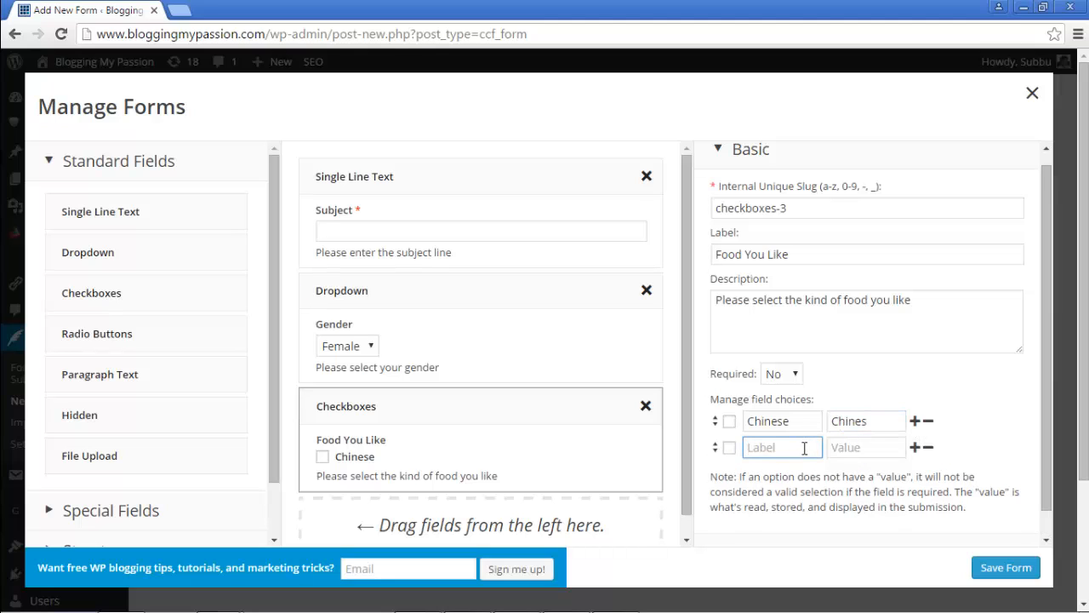
type("Indian")
key("Tab")
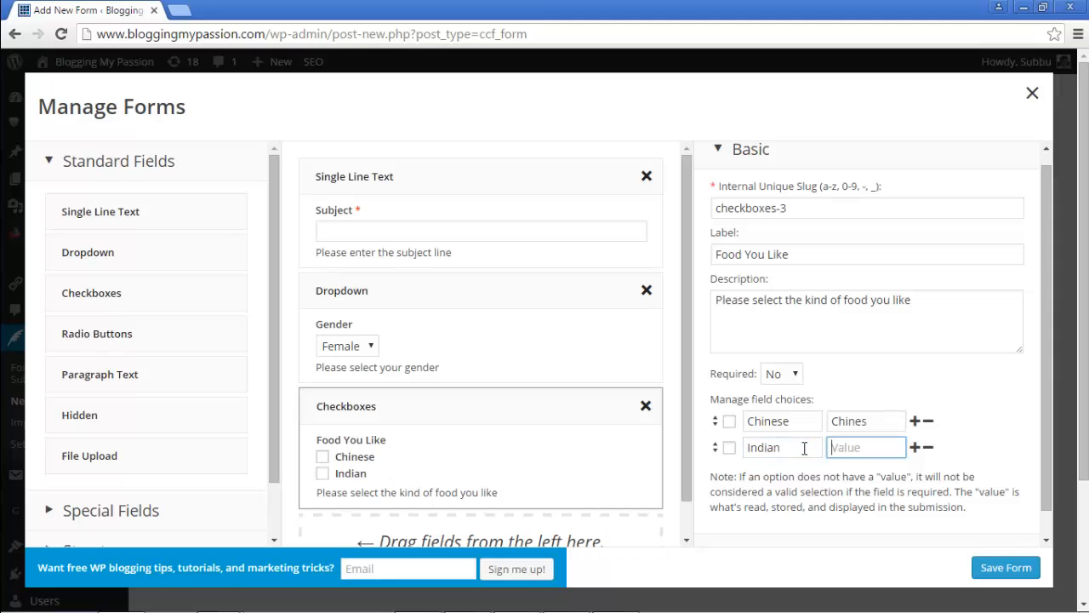
type("Indian")
left_click(914, 447)
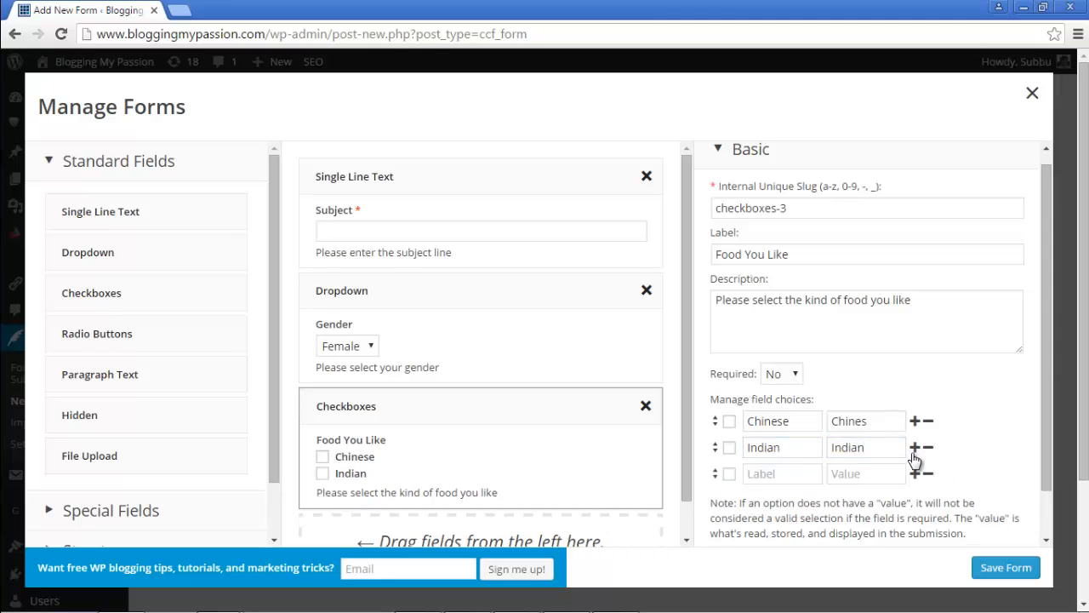
left_click(781, 473)
type("Japanese")
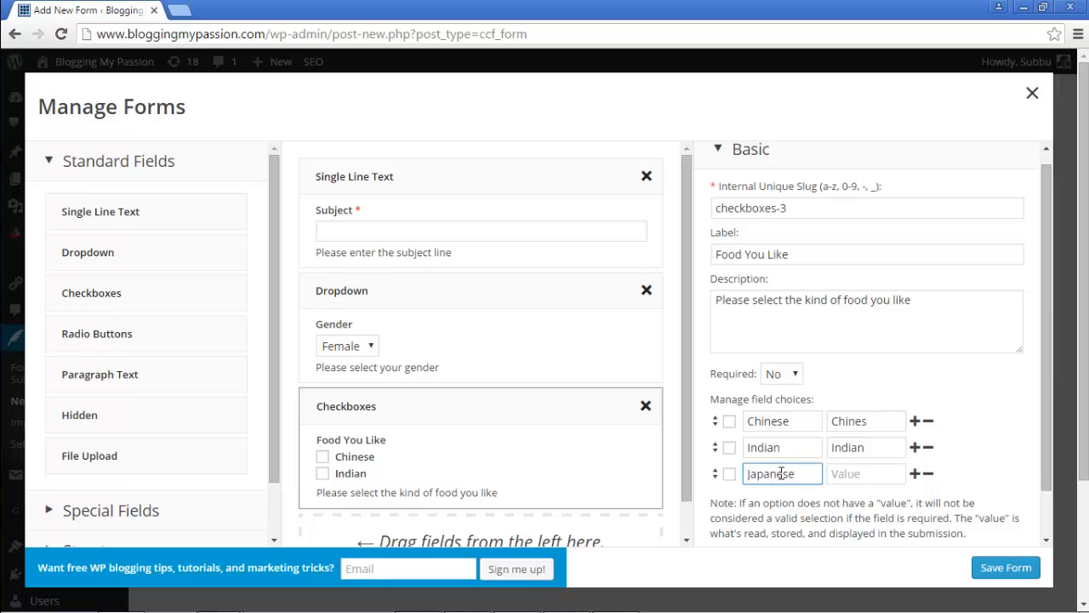
key("Tab")
type("Ja")
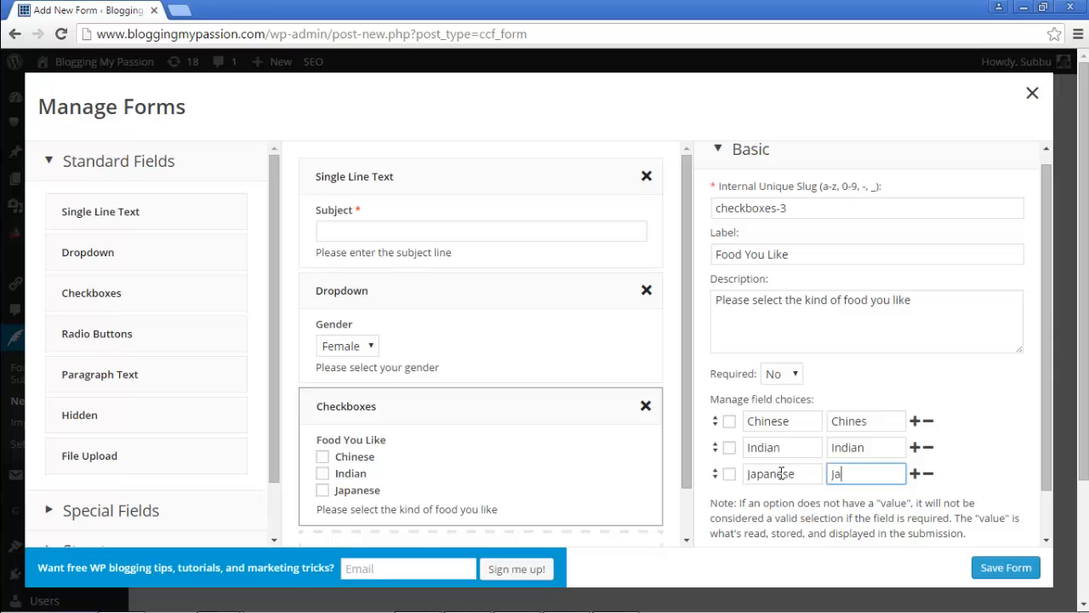
type("panese")
Step: Add two more choice rows for Italian and Western
left_click(915, 473)
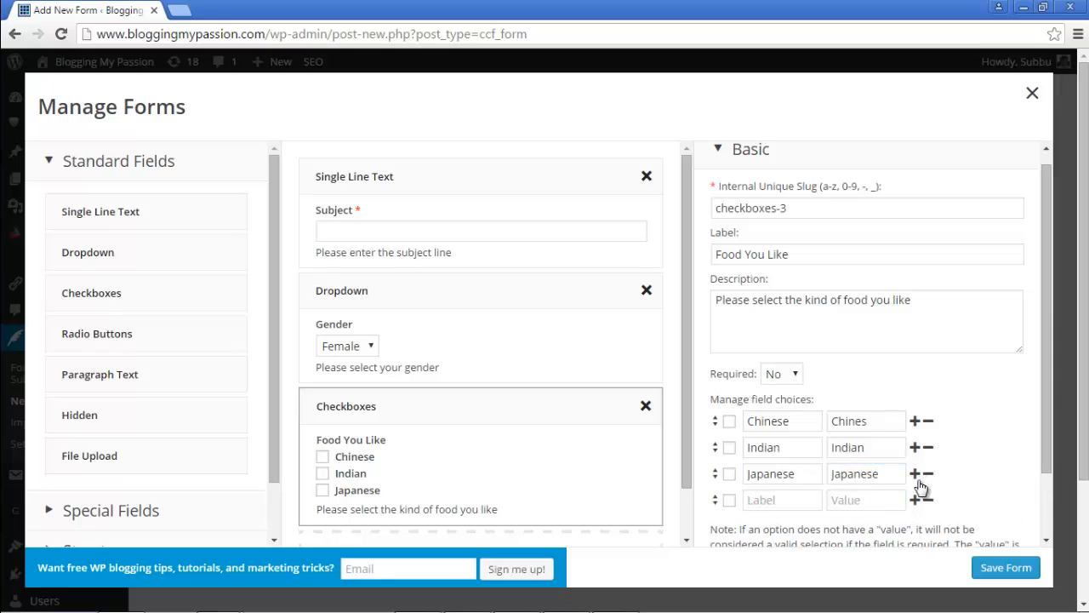
left_click(797, 500)
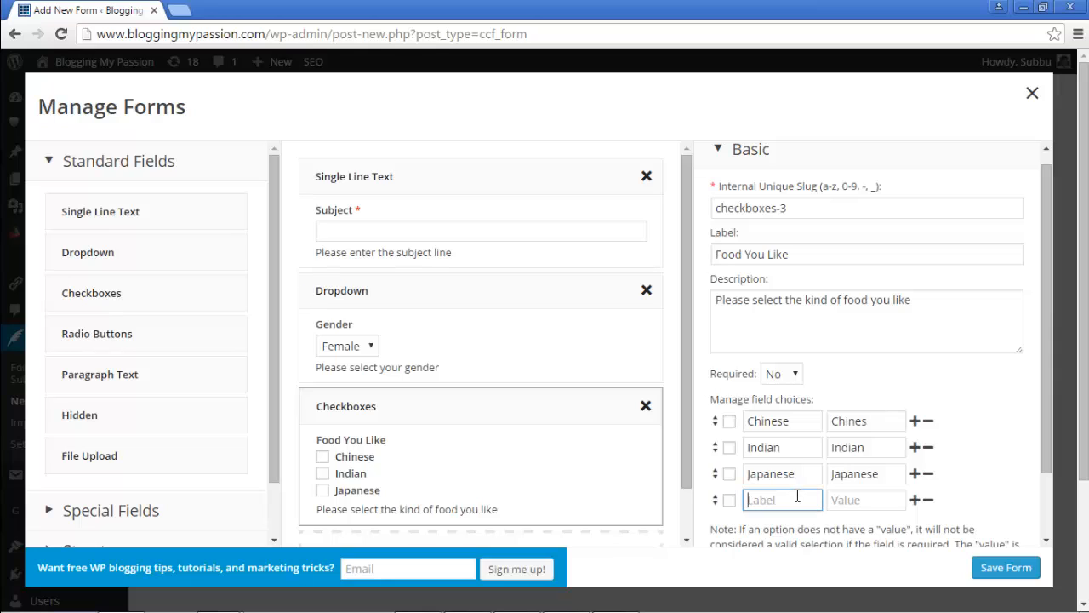
type("Italian")
key("Tab")
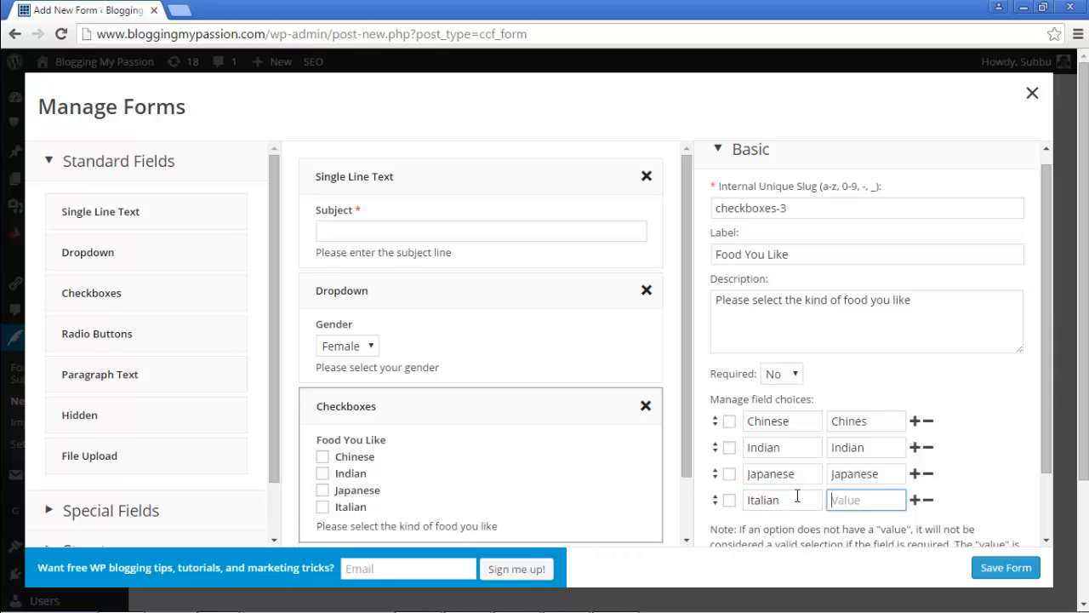
type("Italian")
left_click(914, 500)
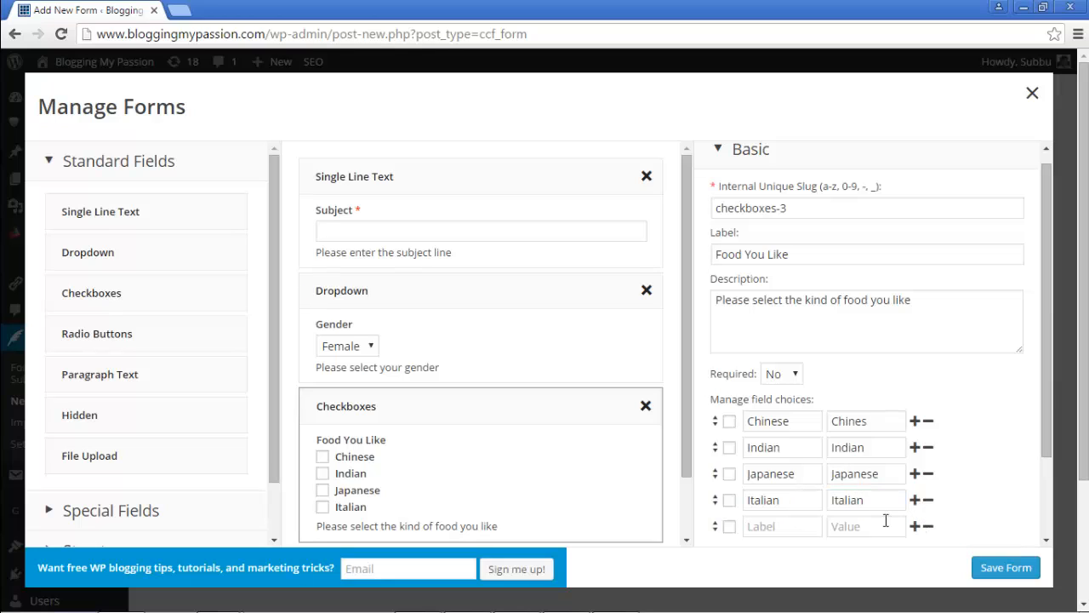
left_click(792, 530)
type("Wester")
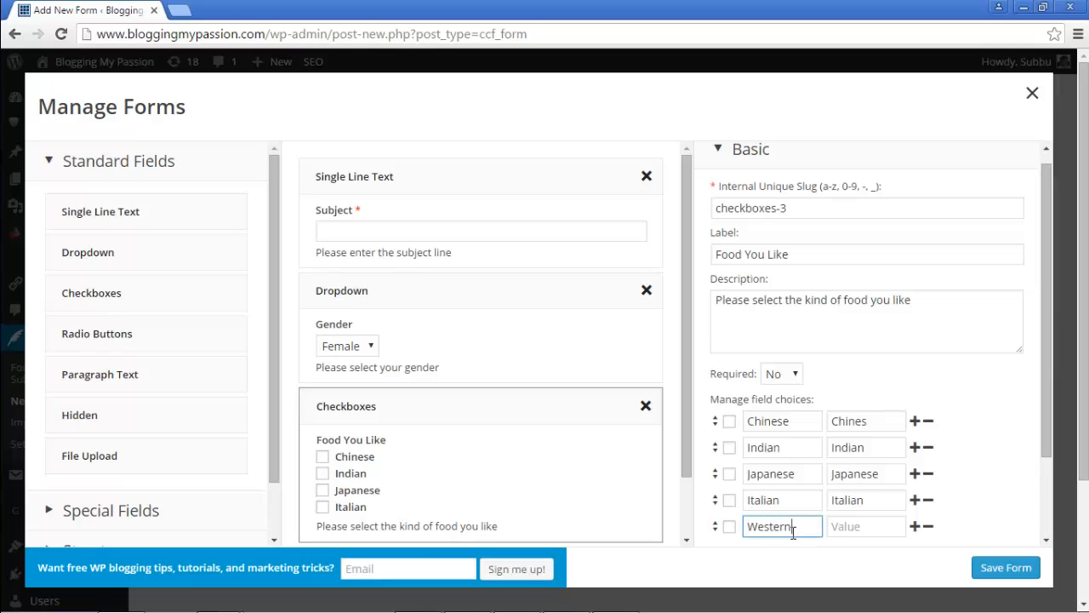
type("n")
key("Tab")
type("Wes")
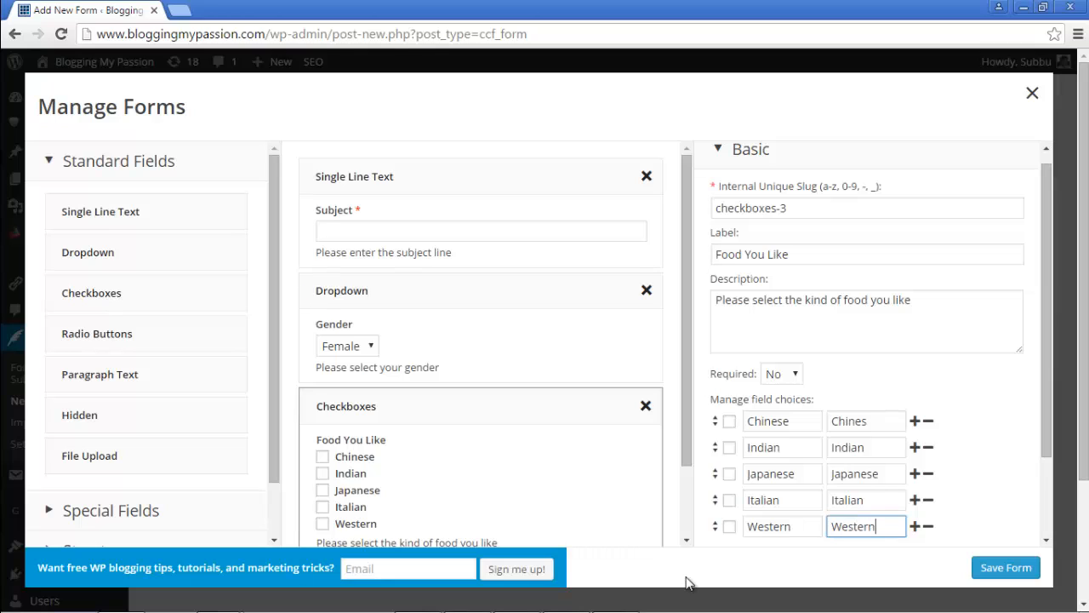
Step: Tick and then untick Indian and Japanese as defaults, leaving no choice preselected
left_click(729, 448)
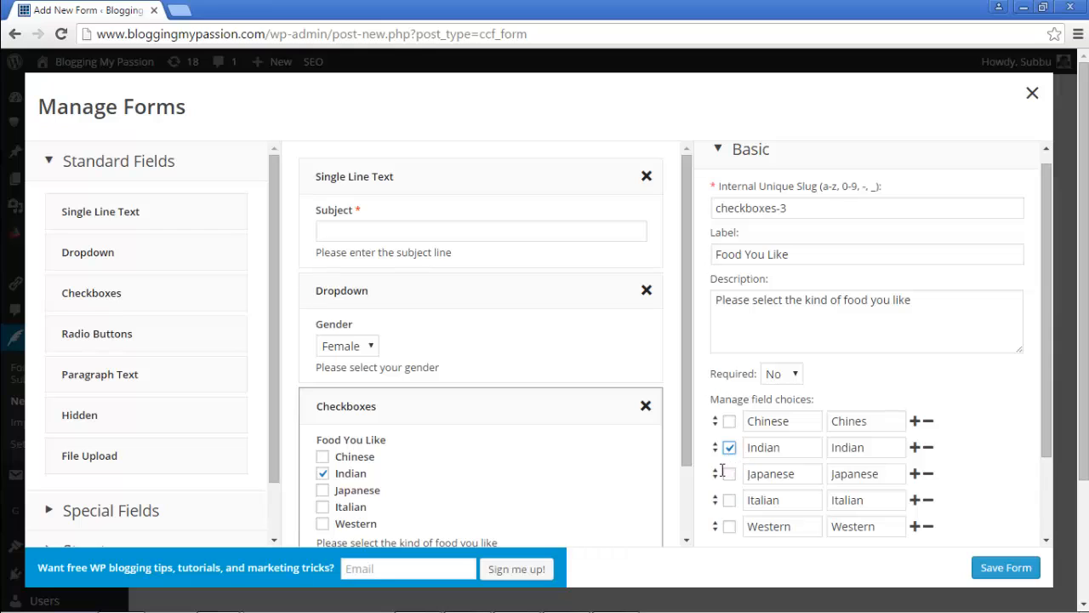
left_click(729, 474)
left_click(729, 447)
left_click(729, 474)
scroll(689, 266, "down", 2)
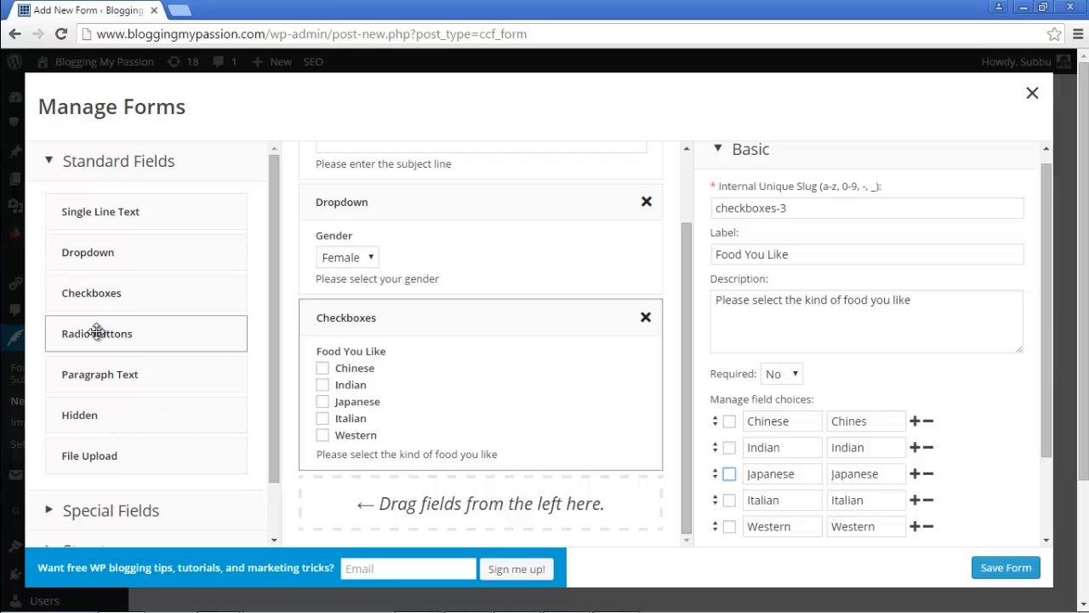
Step: Add a required radio field labelled Age, described 'Please select the age limit you belong to'
left_click_drag(96, 332, 352, 502)
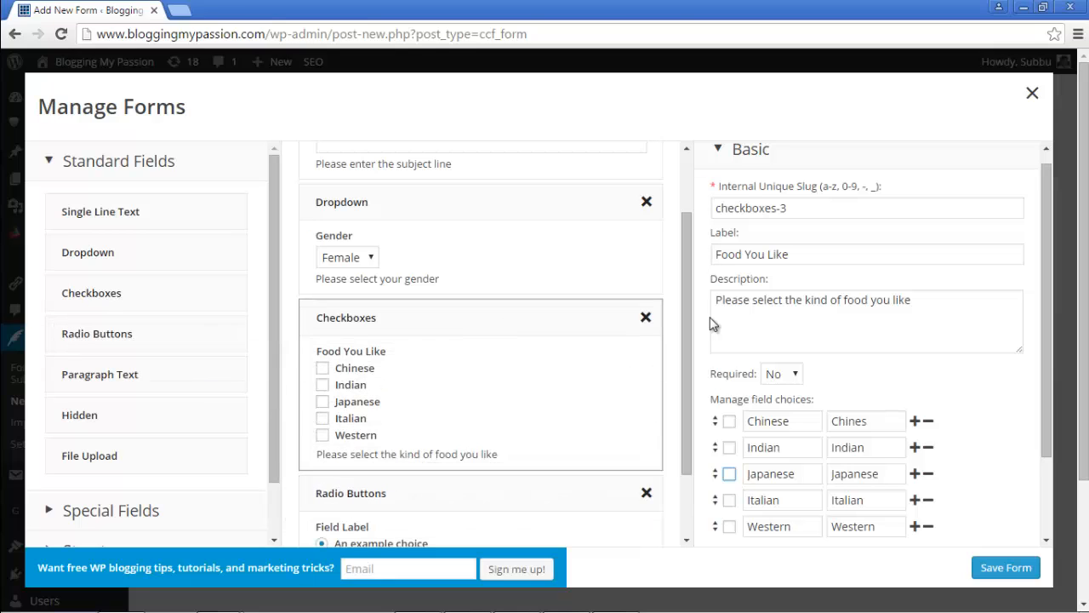
scroll(673, 357, "down", 2)
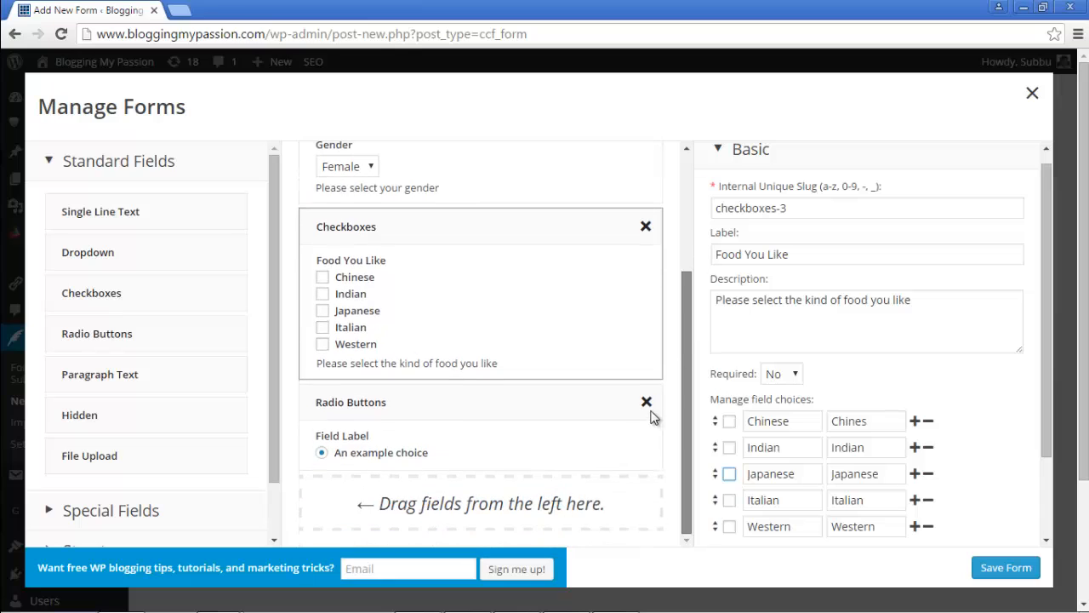
left_click(475, 409)
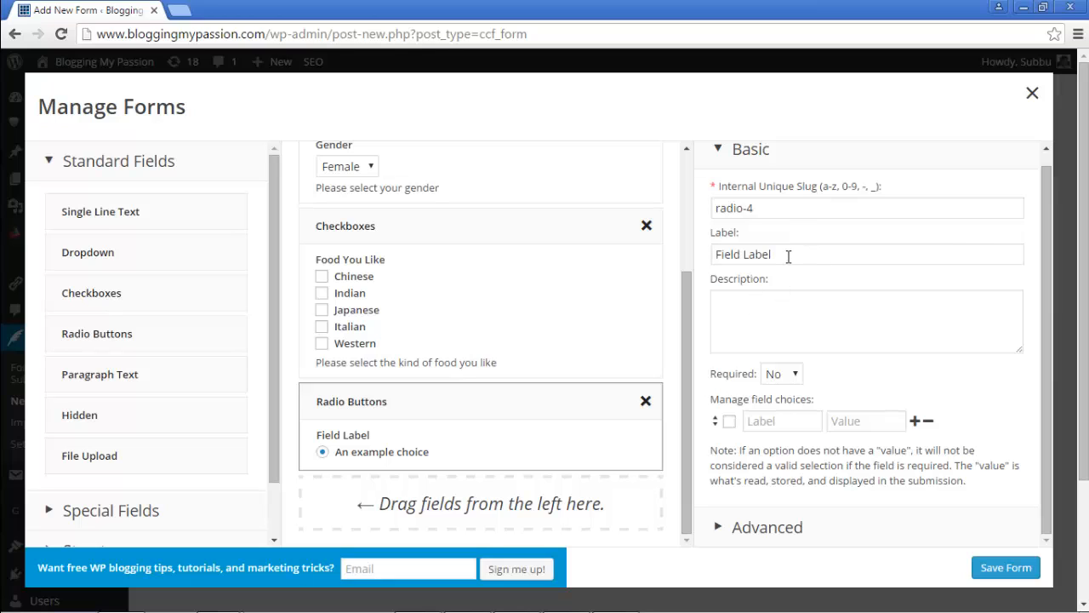
left_click_drag(788, 257, 715, 282)
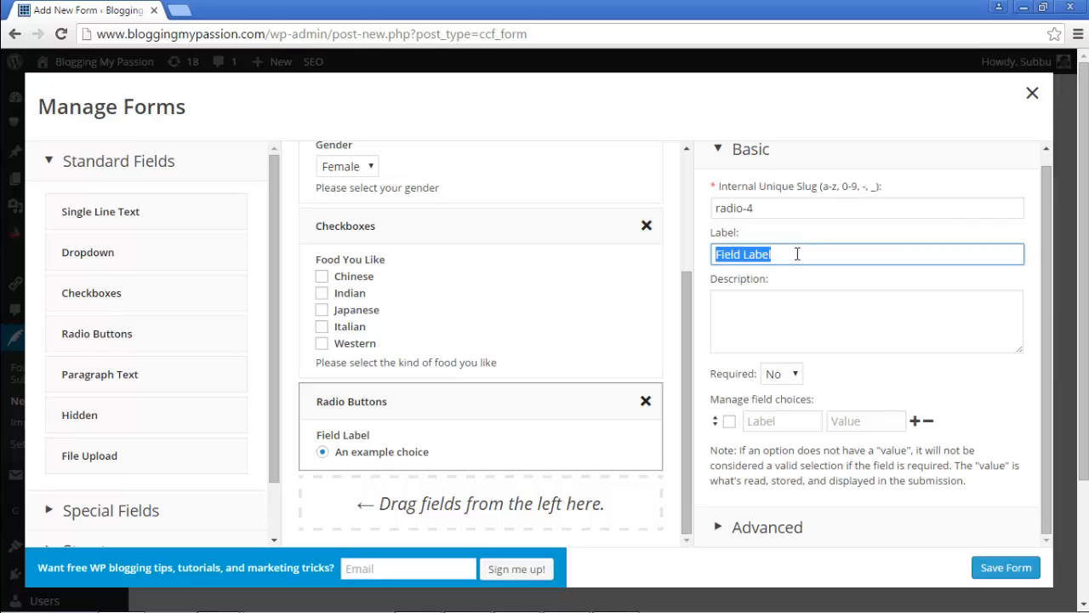
type("Age")
key("Tab")
type("Ple")
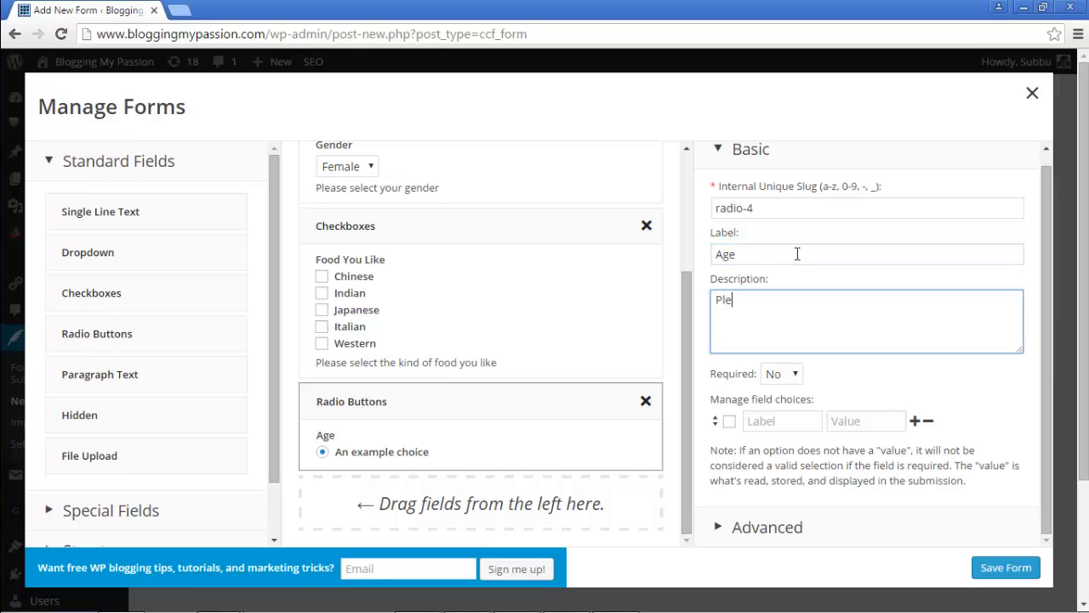
type("ase select the age ")
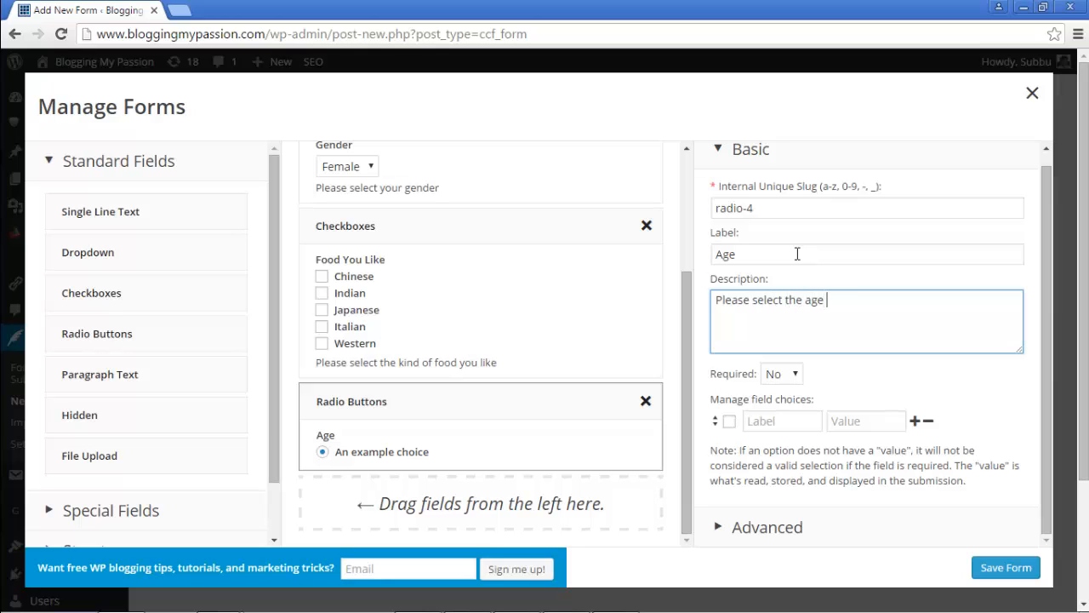
type("limit you belong to")
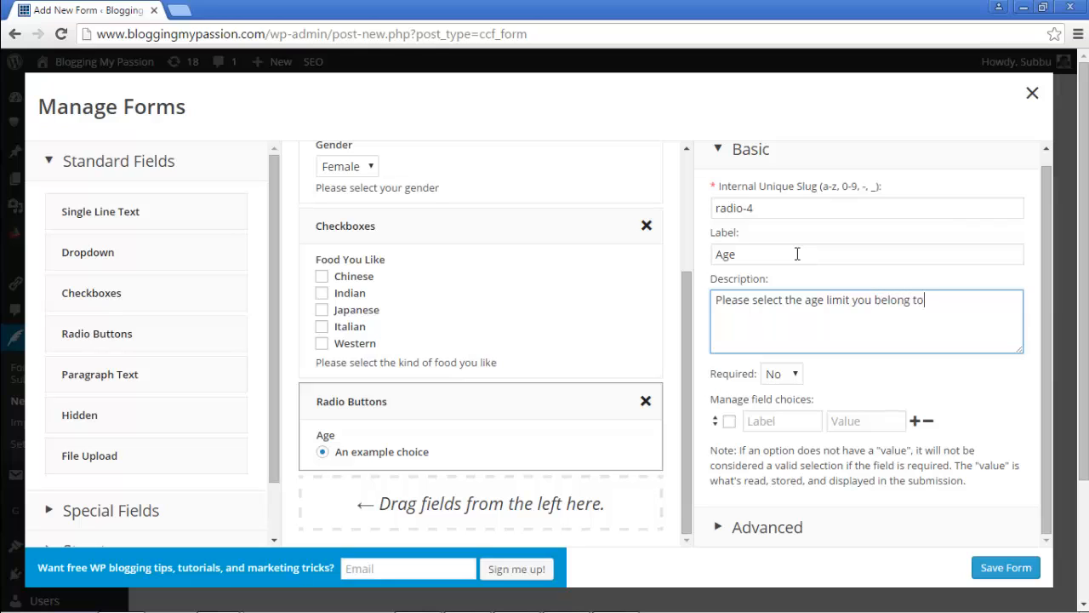
left_click(775, 375)
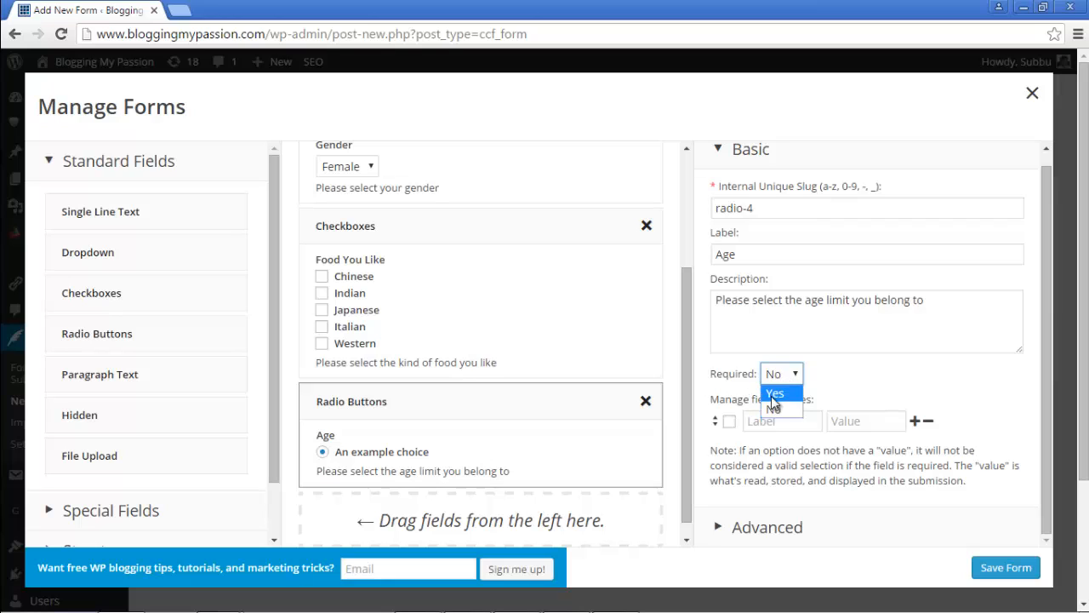
left_click(774, 394)
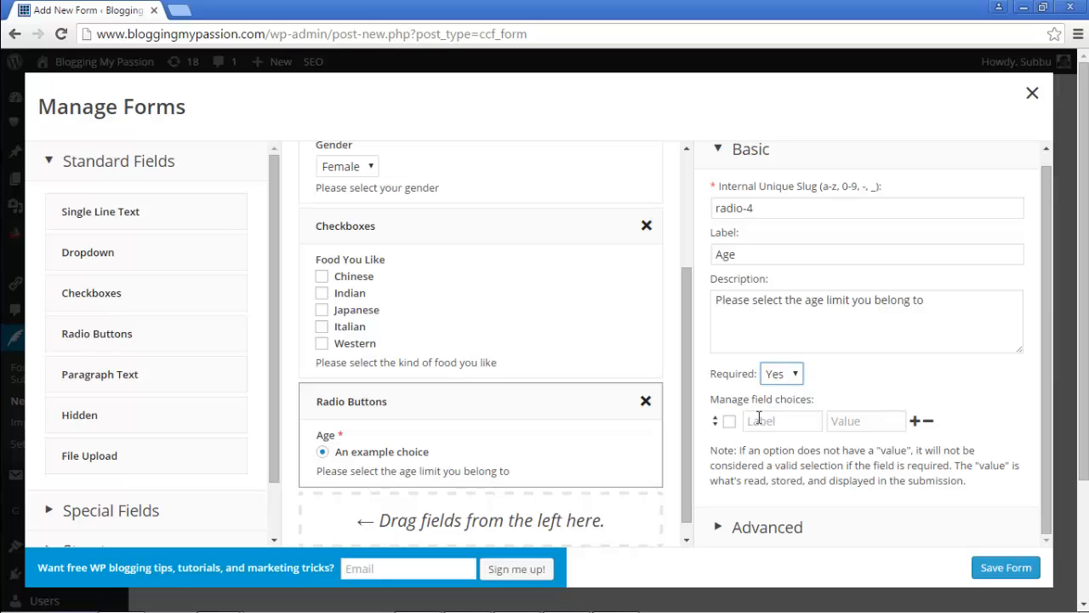
Step: Enter the first two age choices, 15-25 and 26-50
left_click(760, 422)
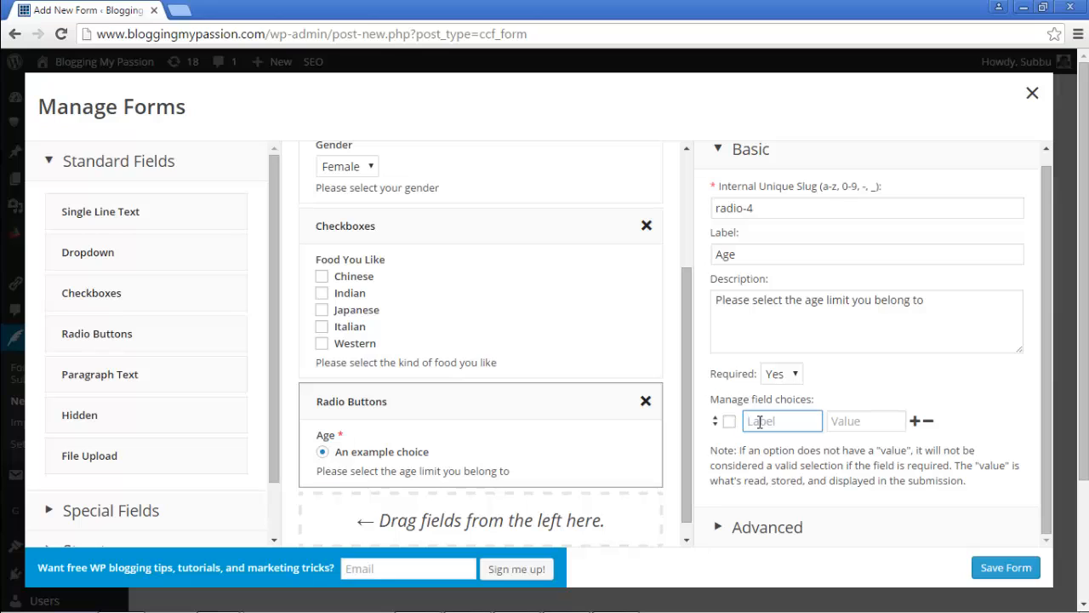
type("15-25")
key("Tab")
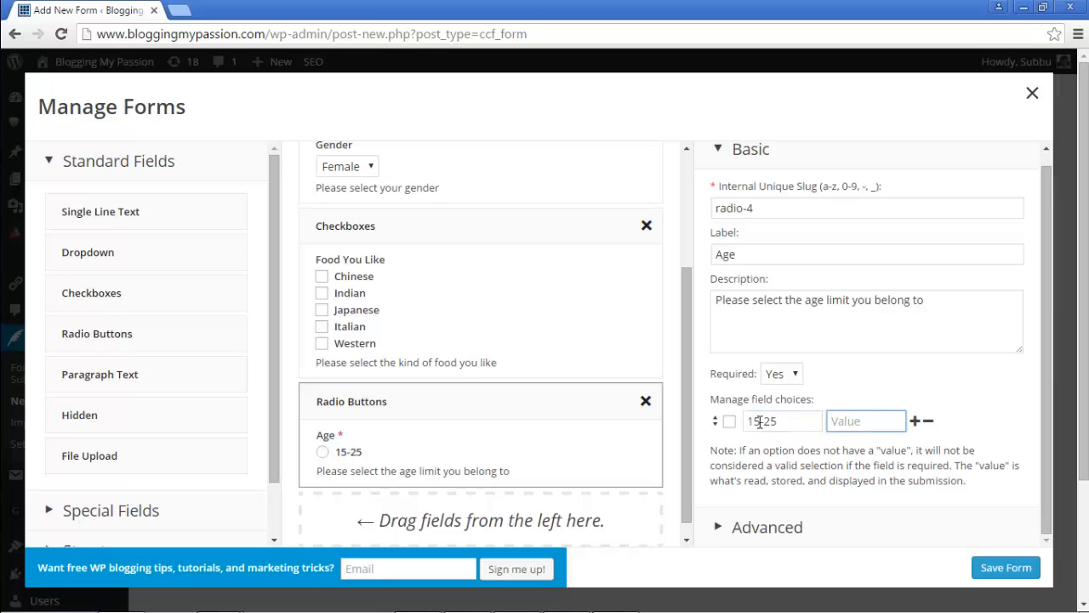
type("15-25")
left_click(914, 421)
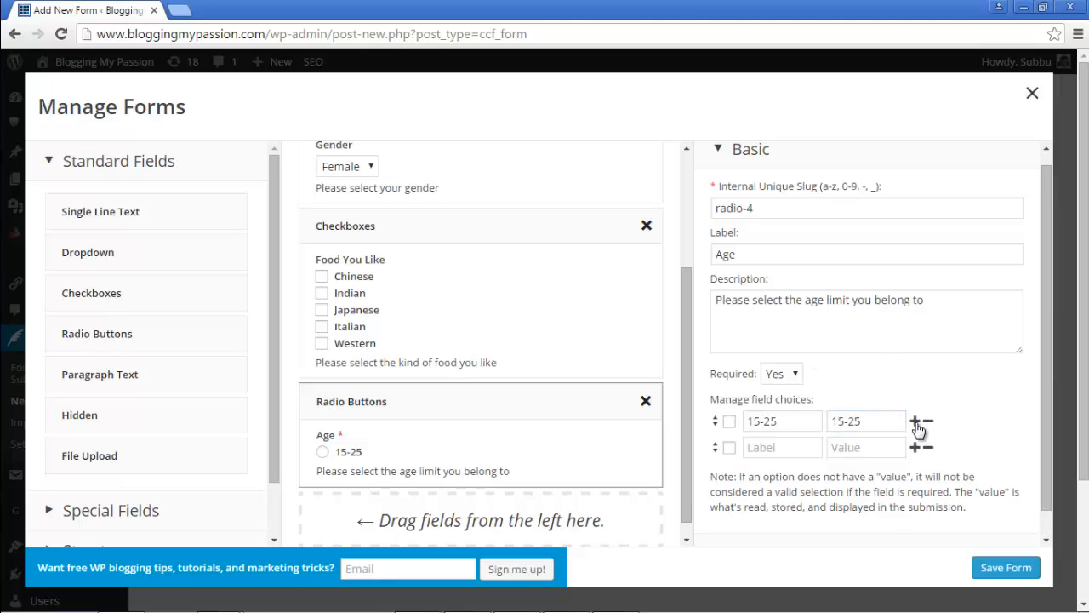
left_click(797, 449)
type("26-50")
key("Tab")
type("2")
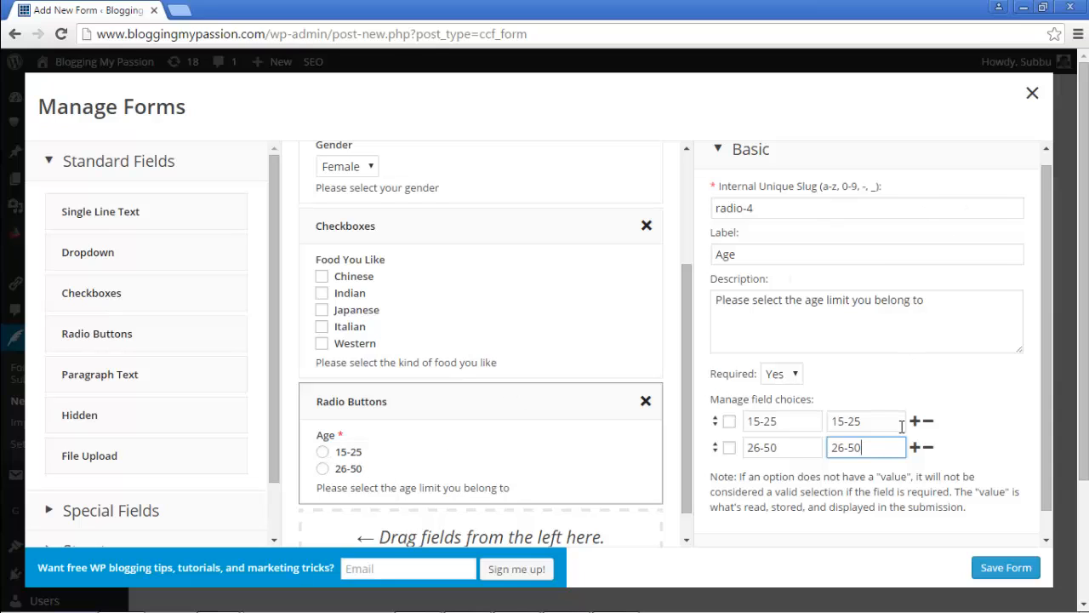
Step: Add the age choices 51-75 and 75+
left_click(914, 448)
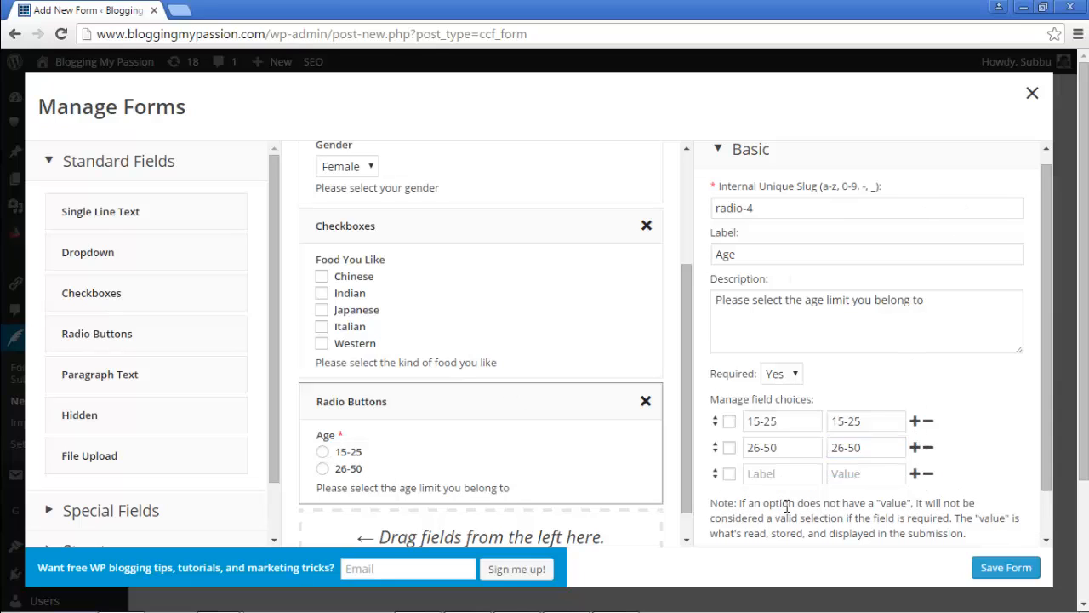
left_click(787, 475)
type("51-")
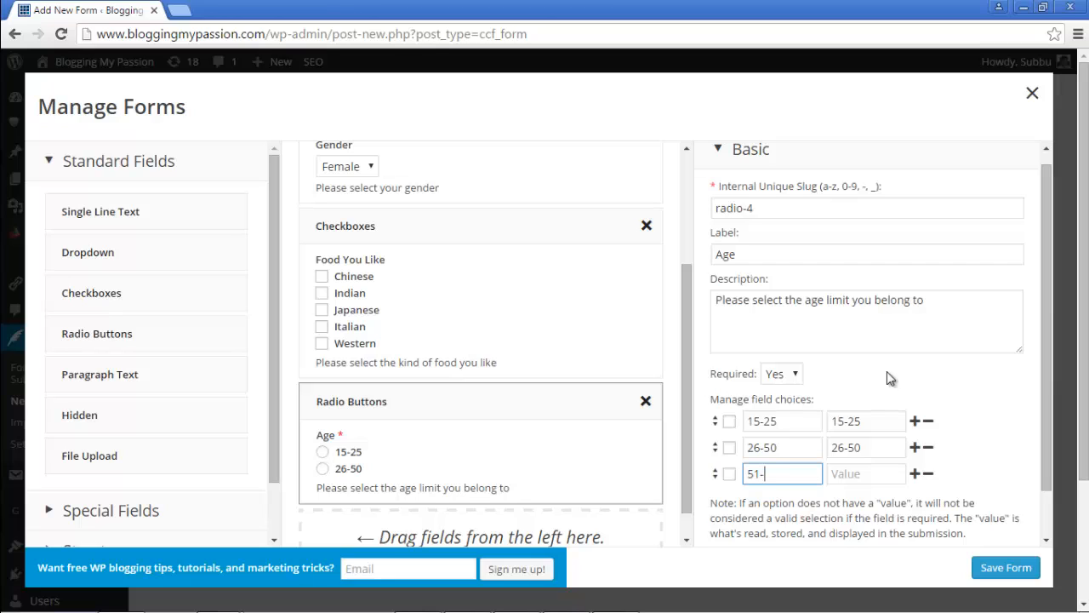
type("75")
key("Tab")
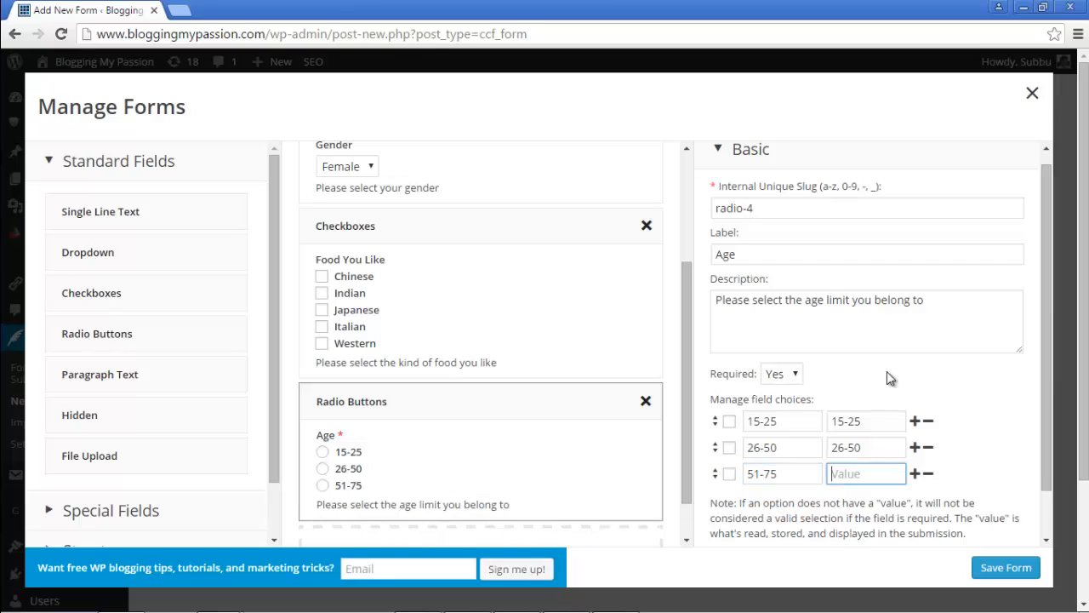
type("51-75")
left_click(914, 473)
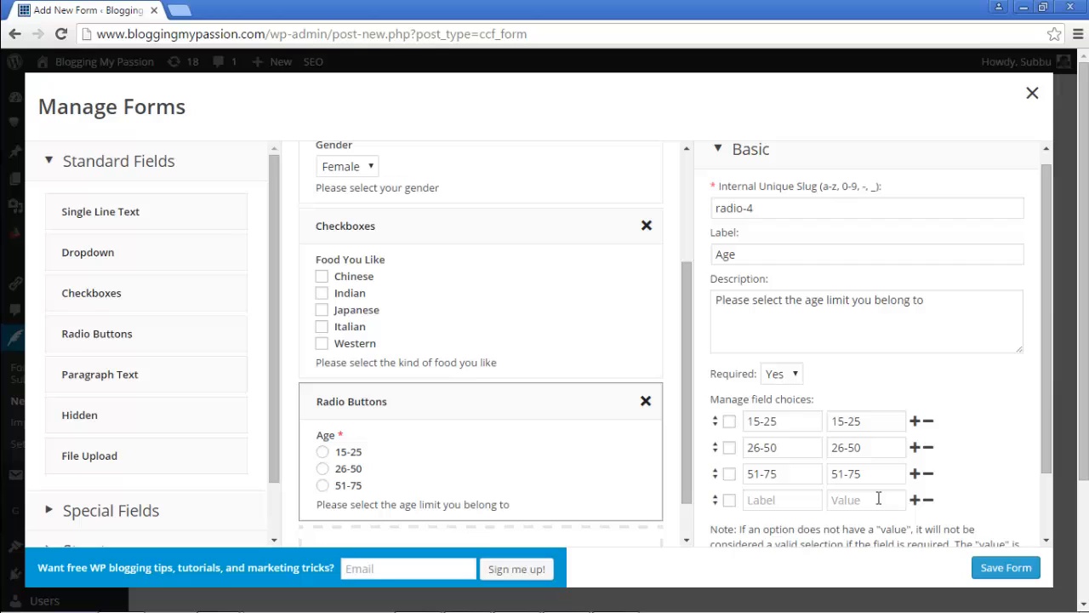
left_click(782, 502)
type("75+")
key("Tab")
type("75")
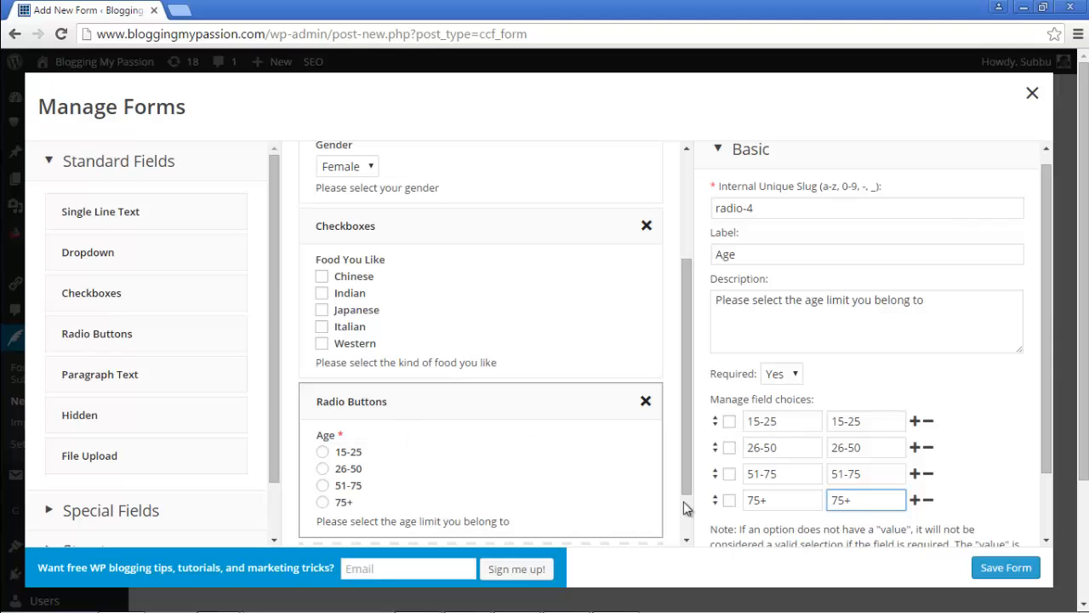
Step: Toggle the 15-25 and 26-50 default checkboxes so no answer stays preselected
left_click(729, 422)
left_click(729, 448)
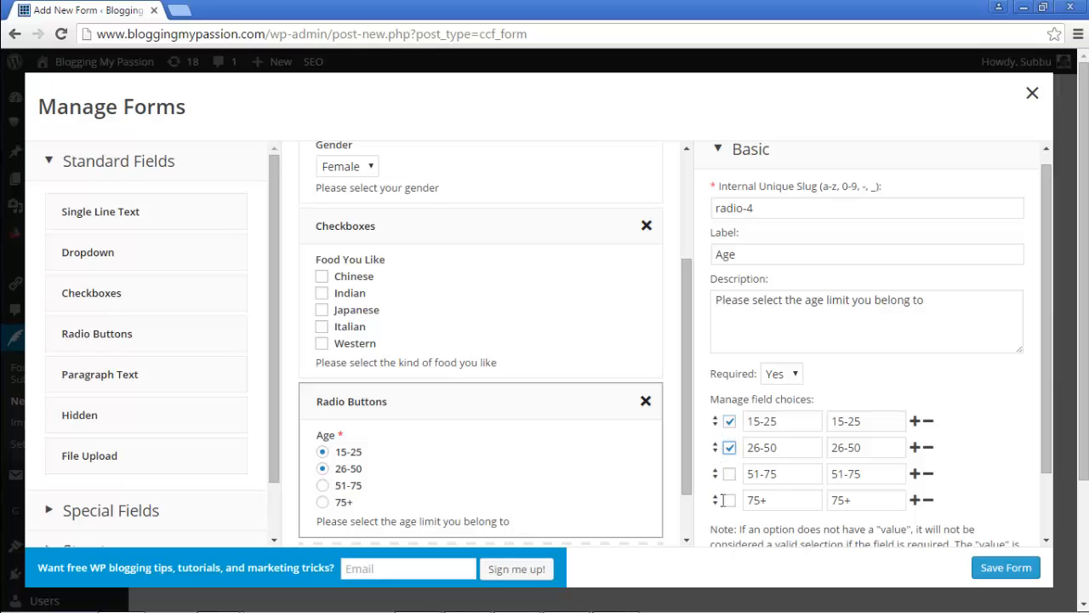
left_click(730, 422)
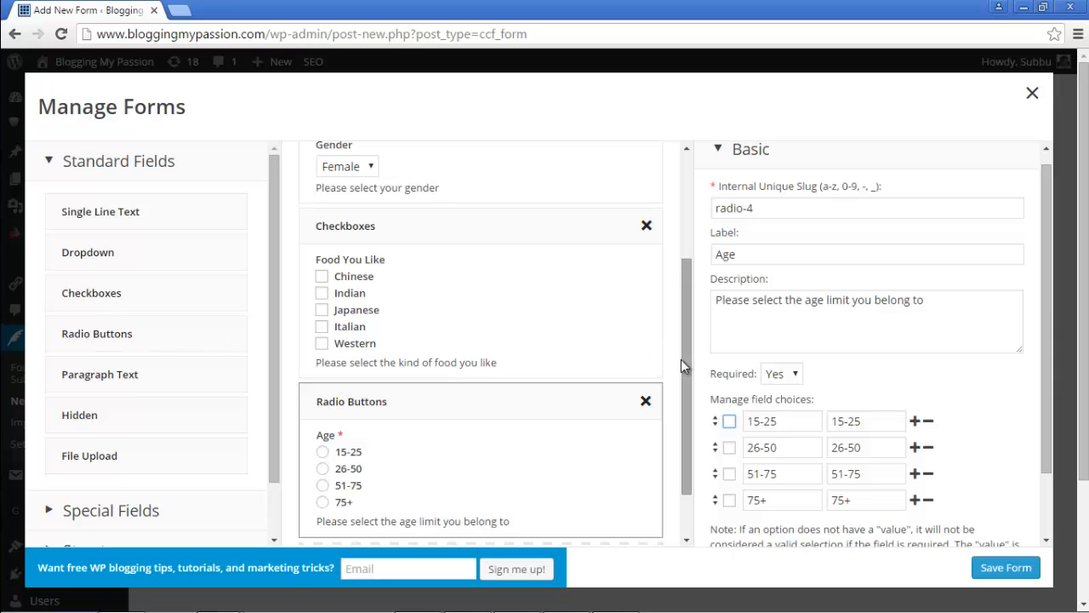
Step: Add a Paragraph Text field below Age and label it Your Message
left_click_drag(687, 369, 699, 447)
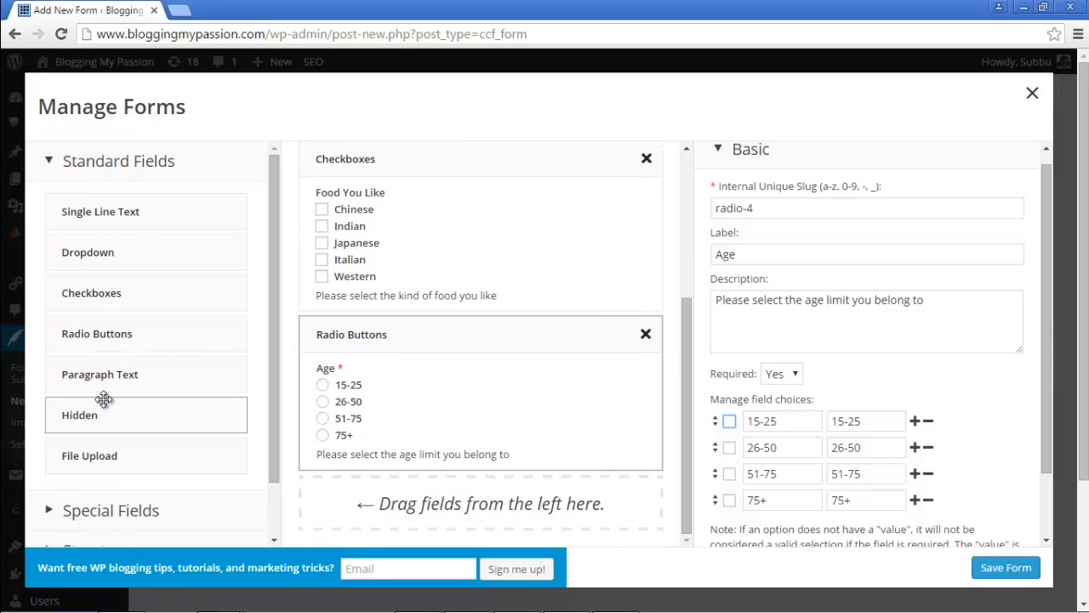
left_click_drag(94, 375, 426, 501)
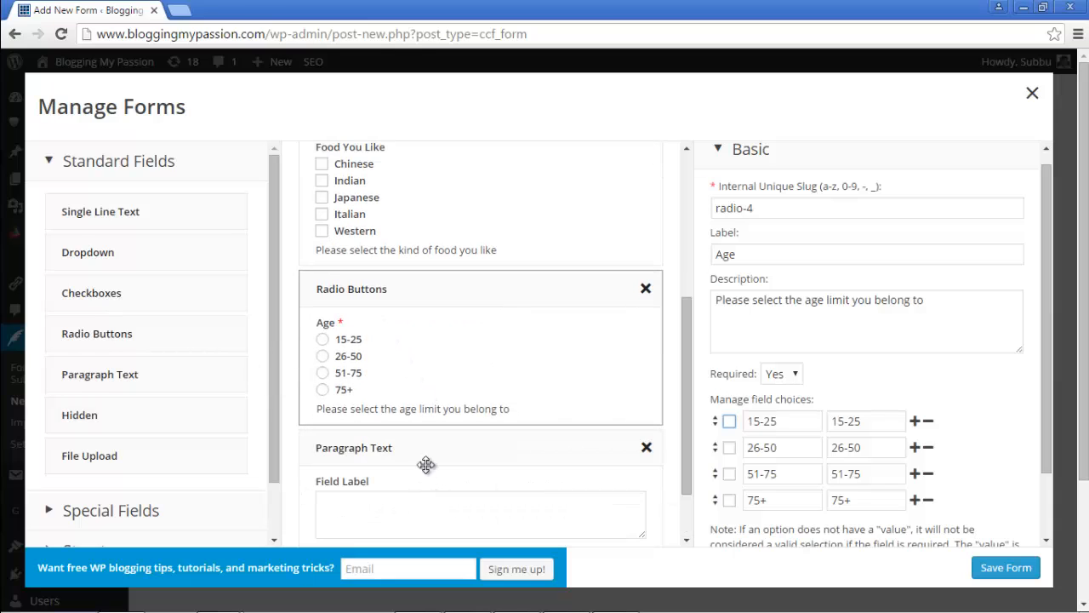
left_click(443, 455)
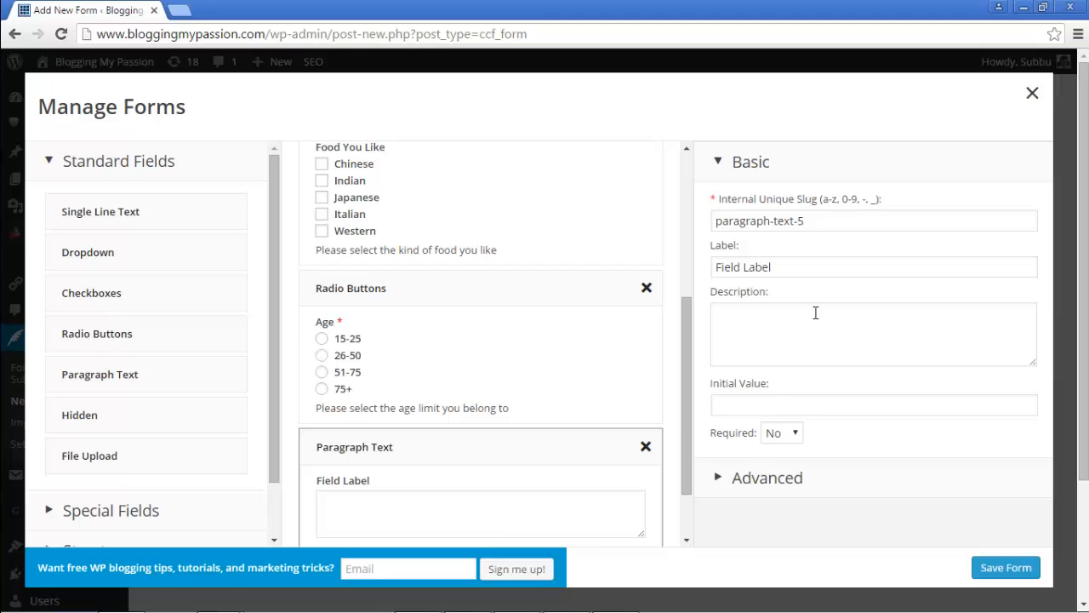
left_click_drag(819, 267, 705, 292)
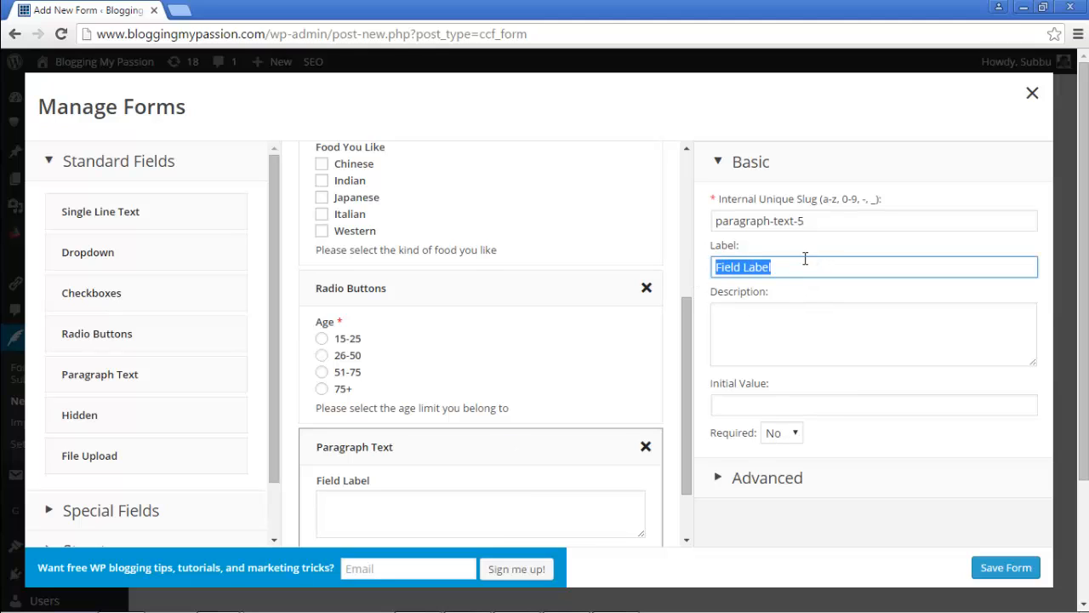
type("You")
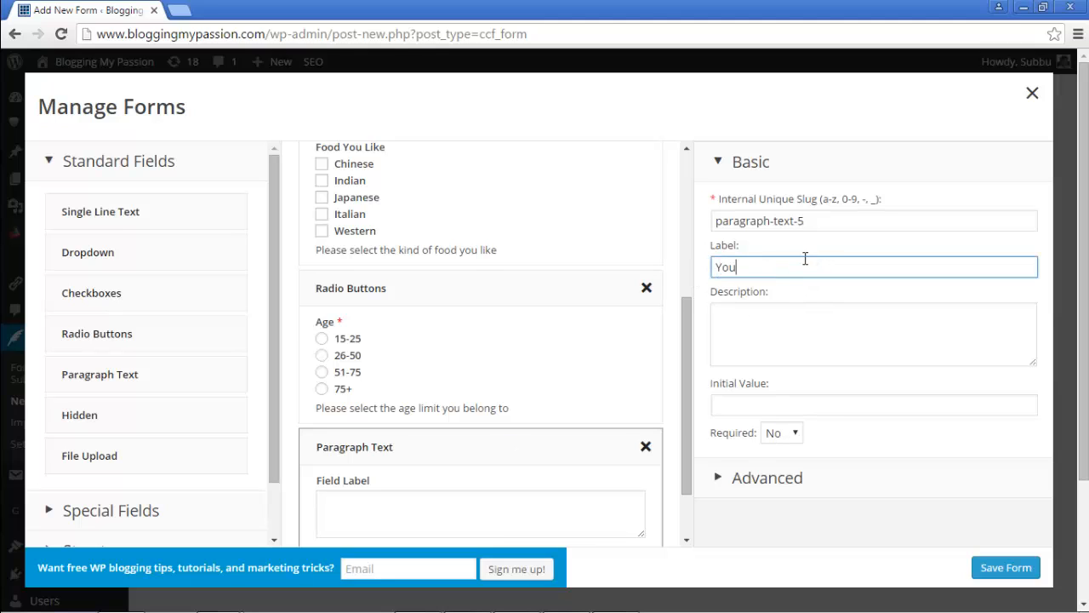
type("r Message")
Step: Describe it as 'Please Enter your message here' and make it required
left_click(773, 336)
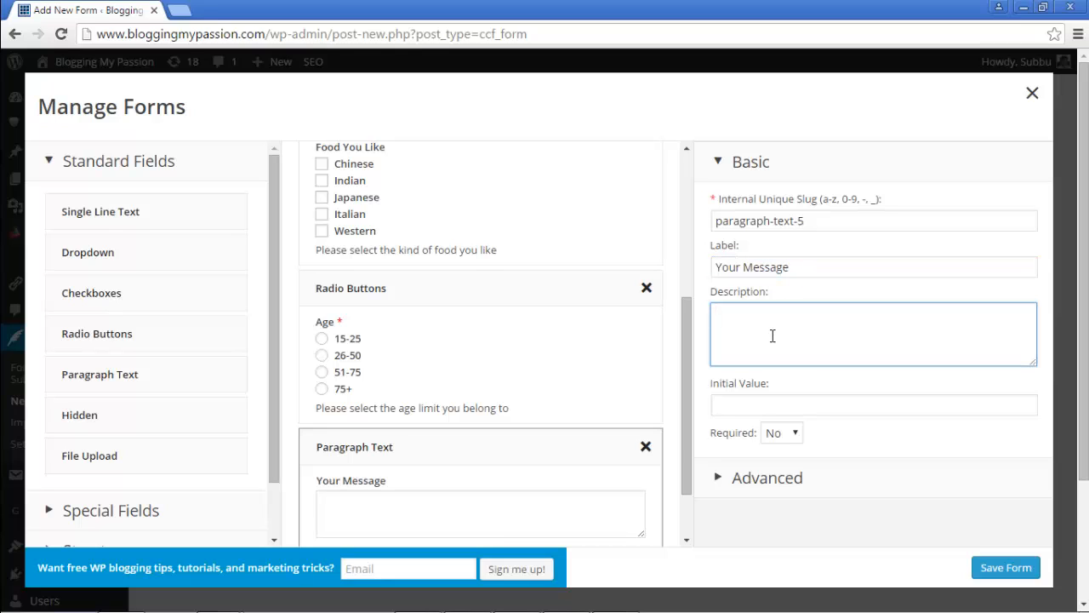
type("Please Enter your message h")
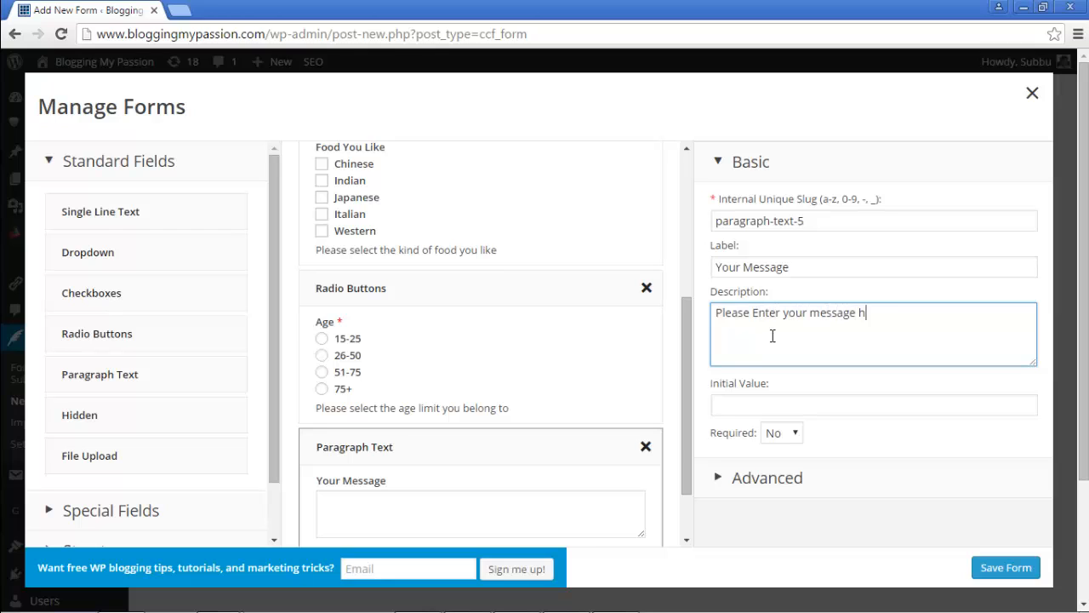
type("ere")
left_click(770, 402)
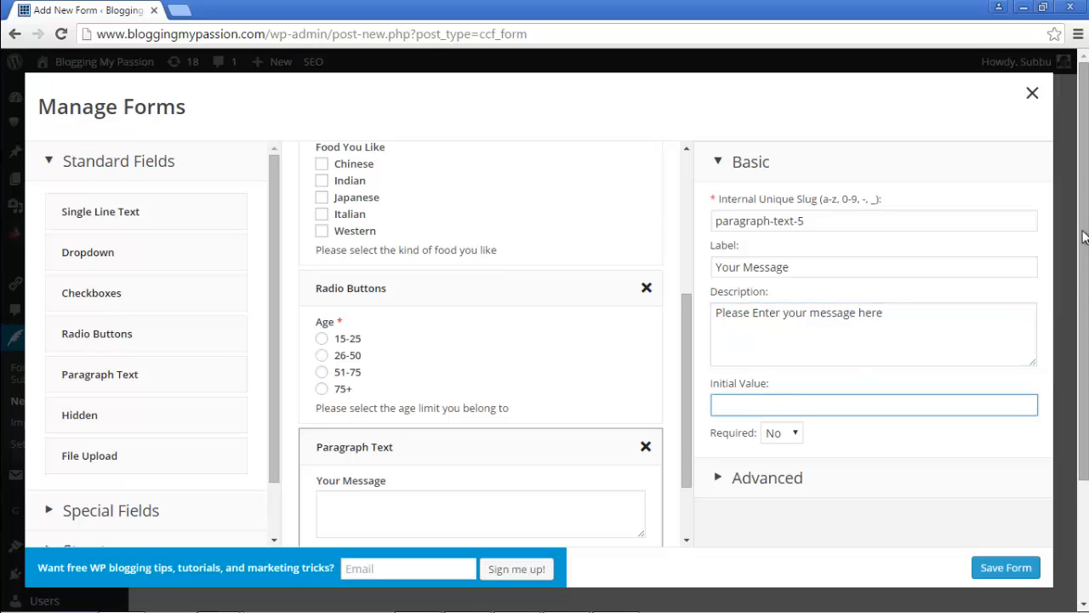
left_click_drag(1082, 231, 1084, 253)
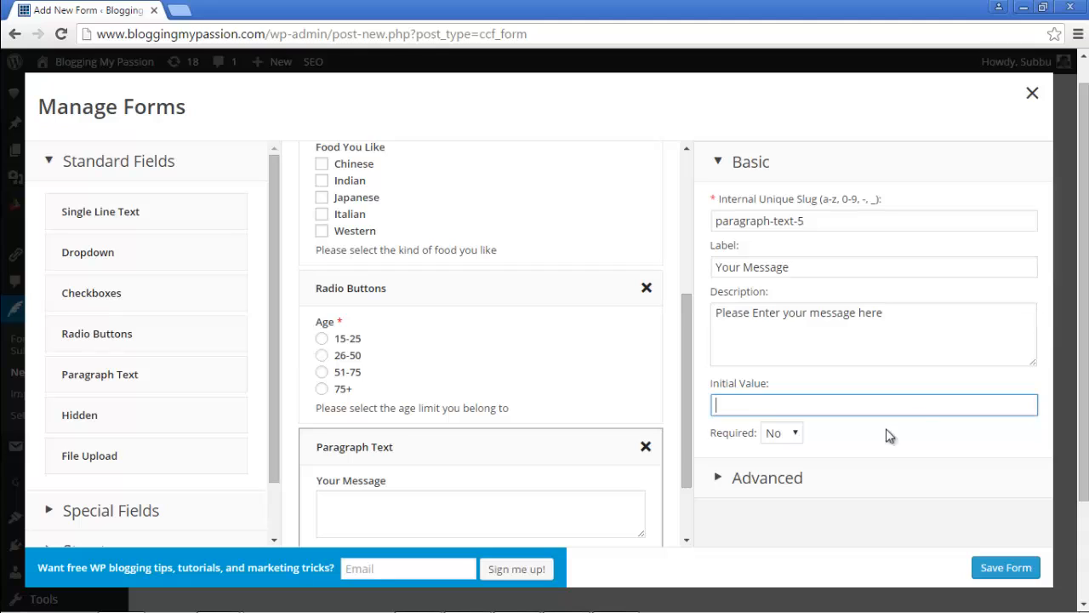
left_click(796, 434)
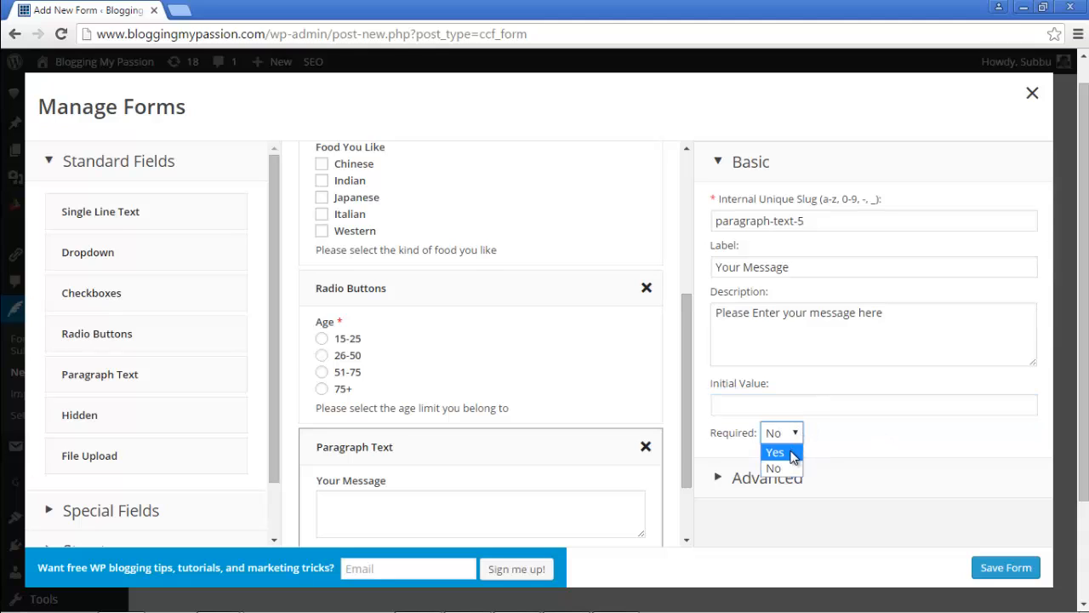
left_click(793, 453)
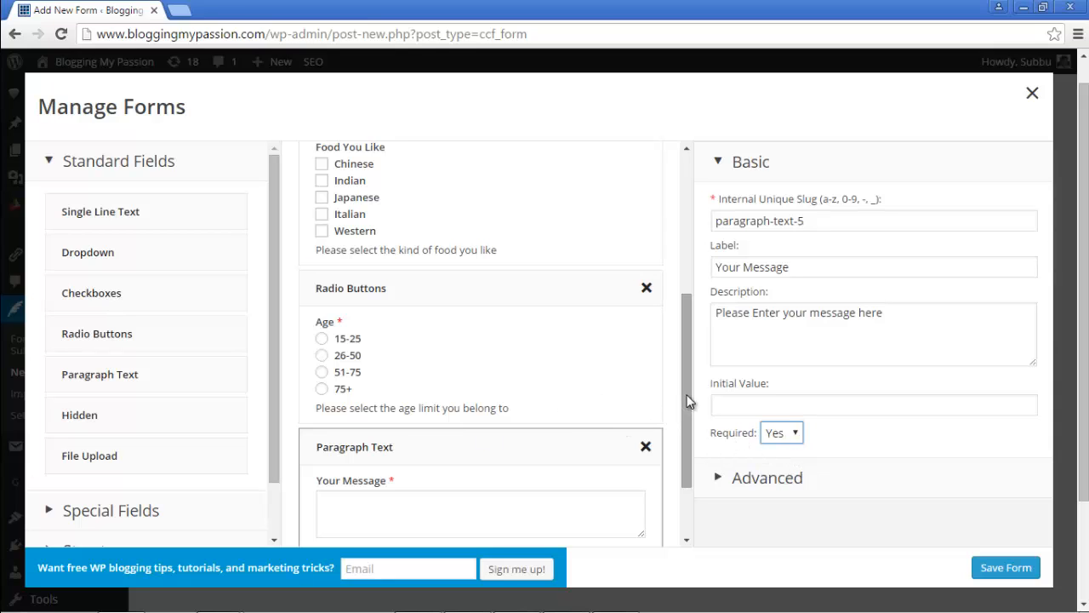
left_click_drag(688, 401, 705, 460)
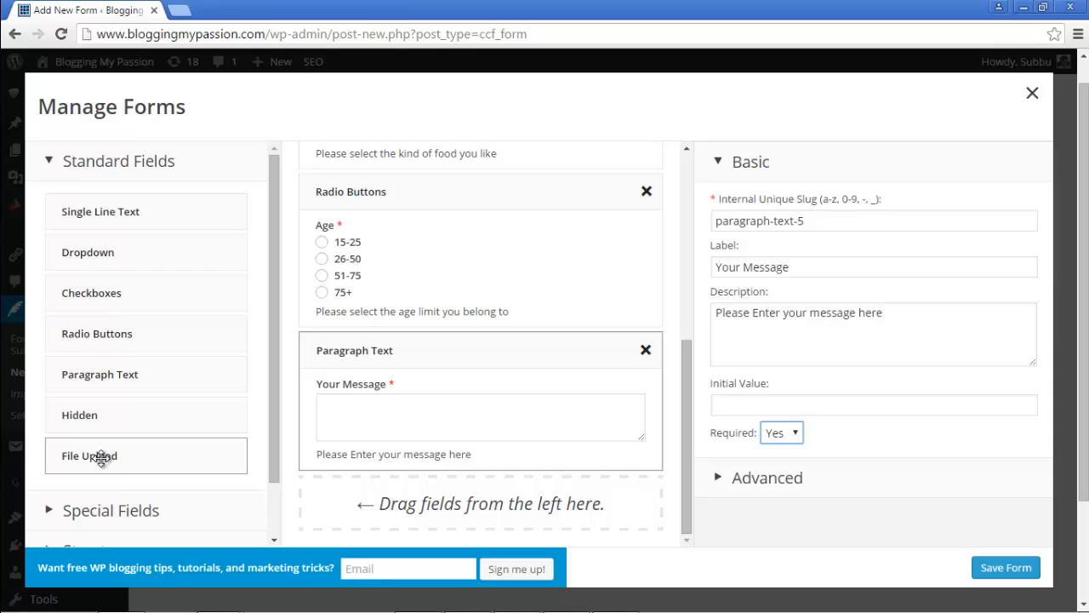
Step: Add a File Upload field labelled 'Please Upload Images', described 'Please upload any images you want to send to me'
left_click_drag(101, 460, 359, 522)
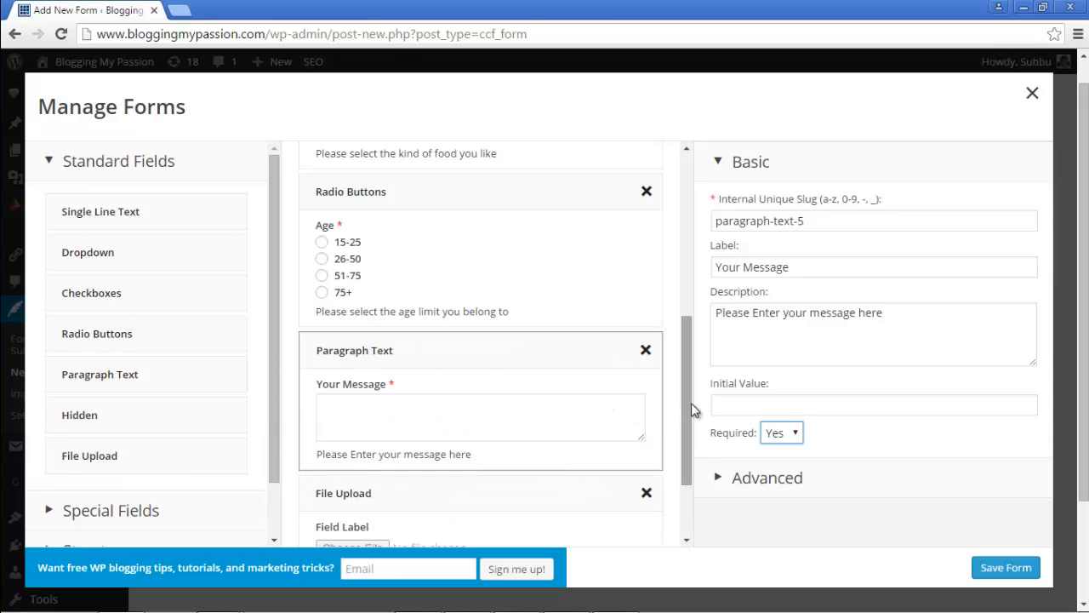
left_click_drag(701, 447, 714, 511)
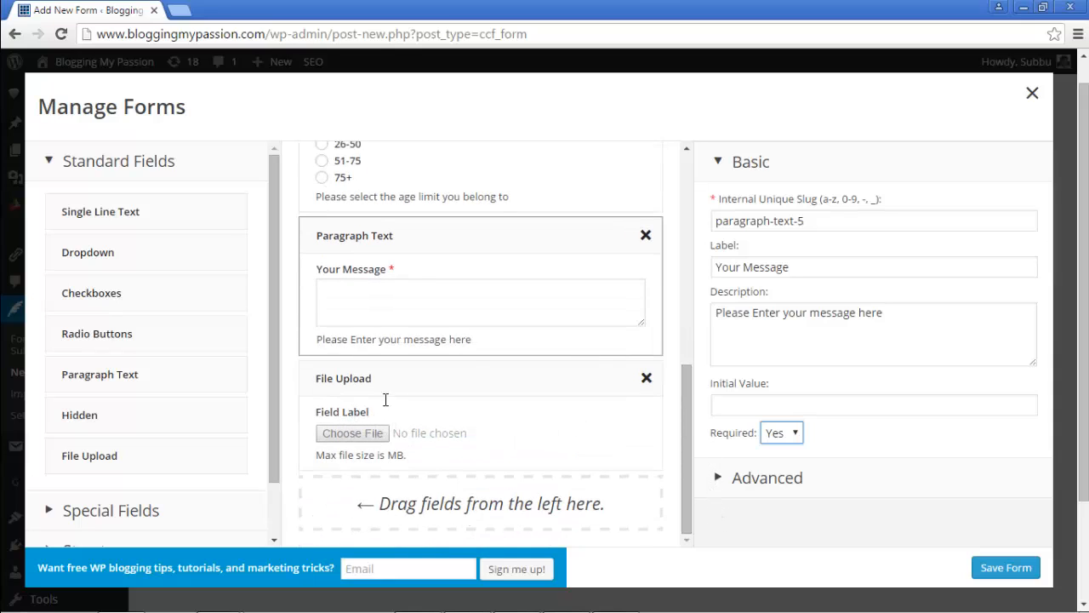
left_click(450, 389)
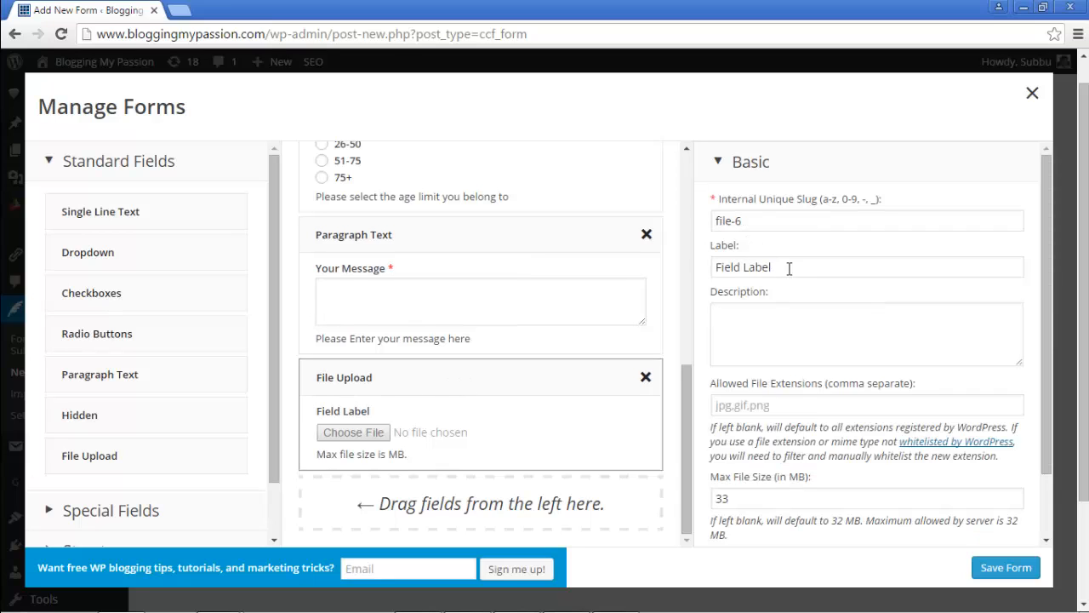
left_click_drag(789, 269, 699, 249)
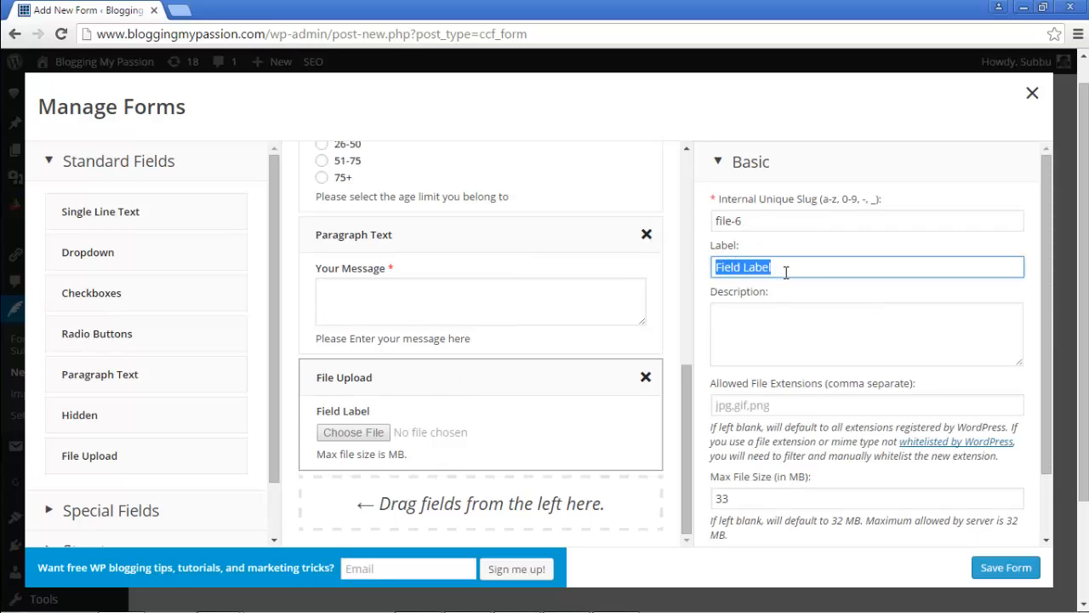
type("Please ")
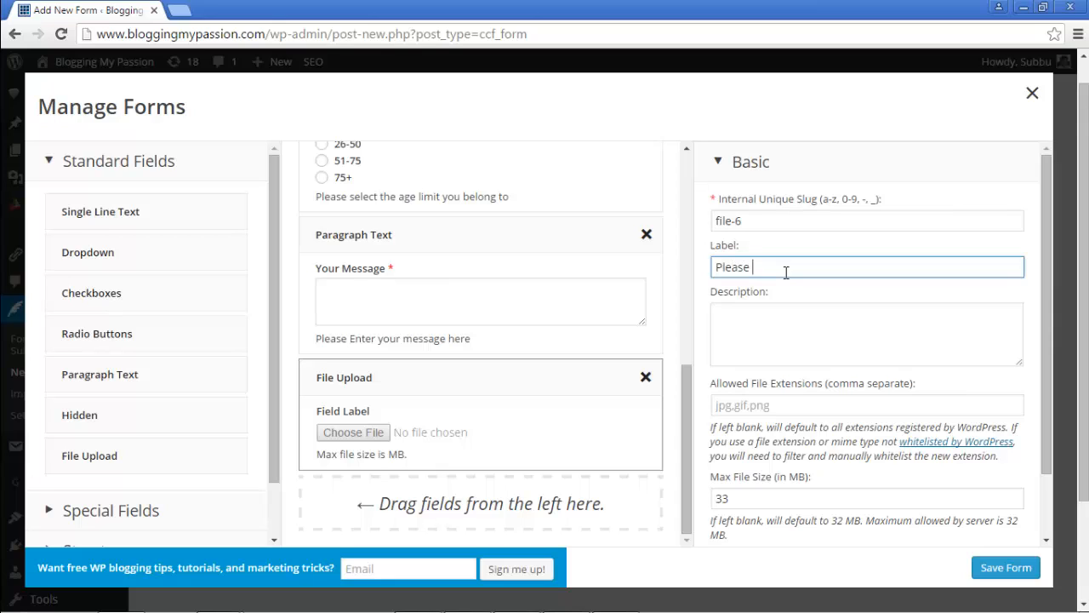
type("Upload Images")
left_click(822, 340)
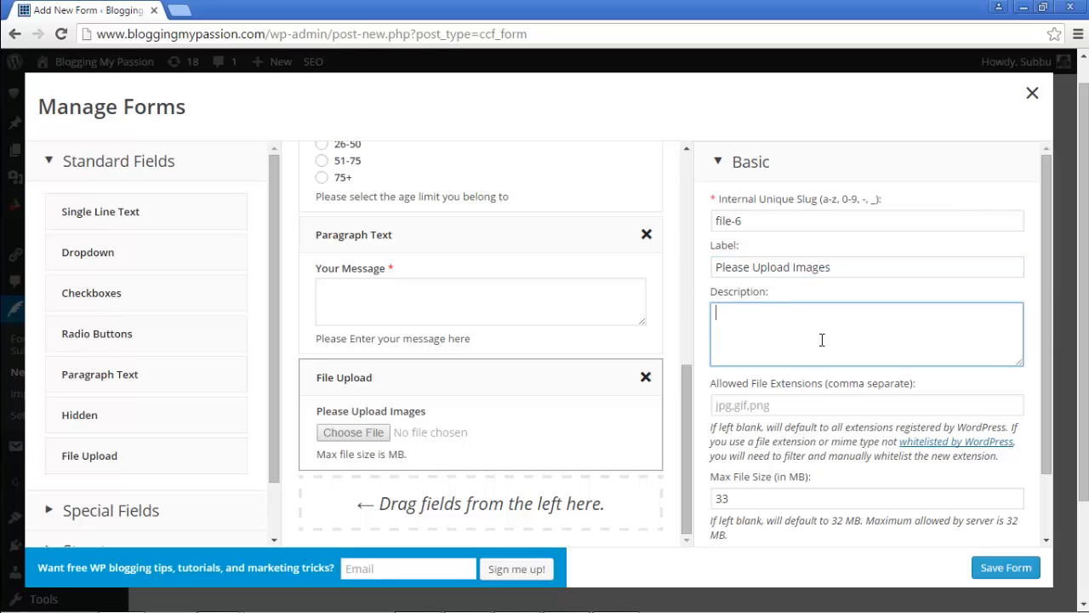
type("Please upload any i")
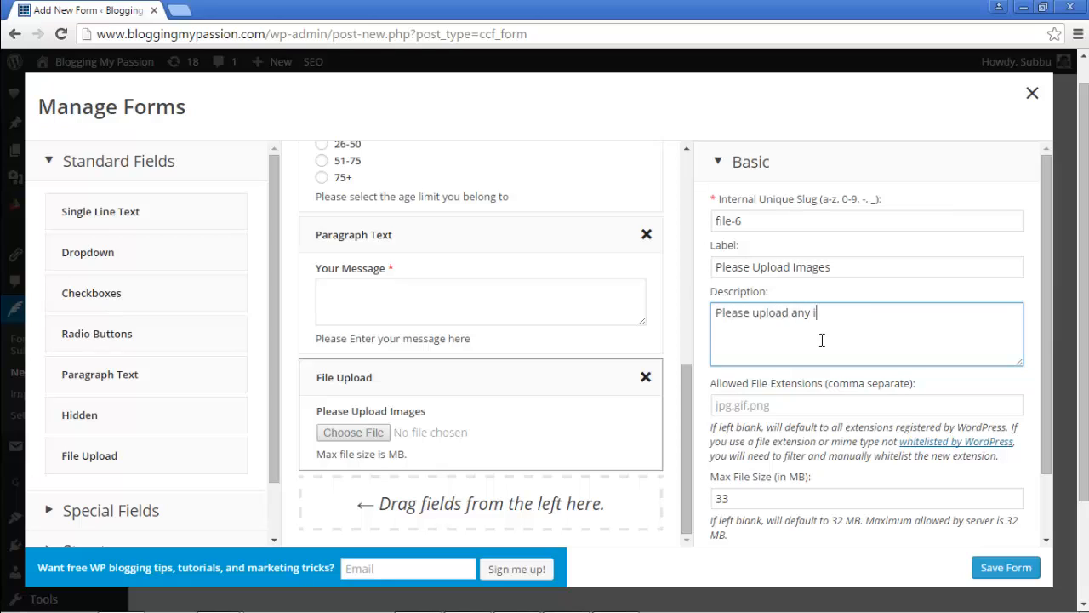
type("mages you want to send t")
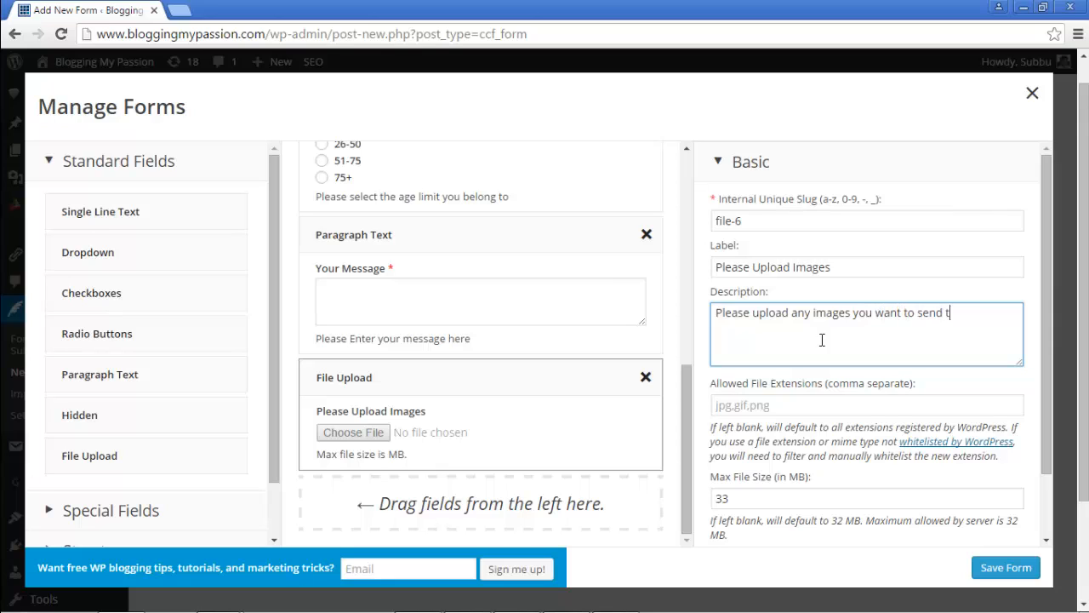
type("o me")
Step: Set the upload's maximum file size to 2 MB and show the Special Fields list
left_click(737, 406)
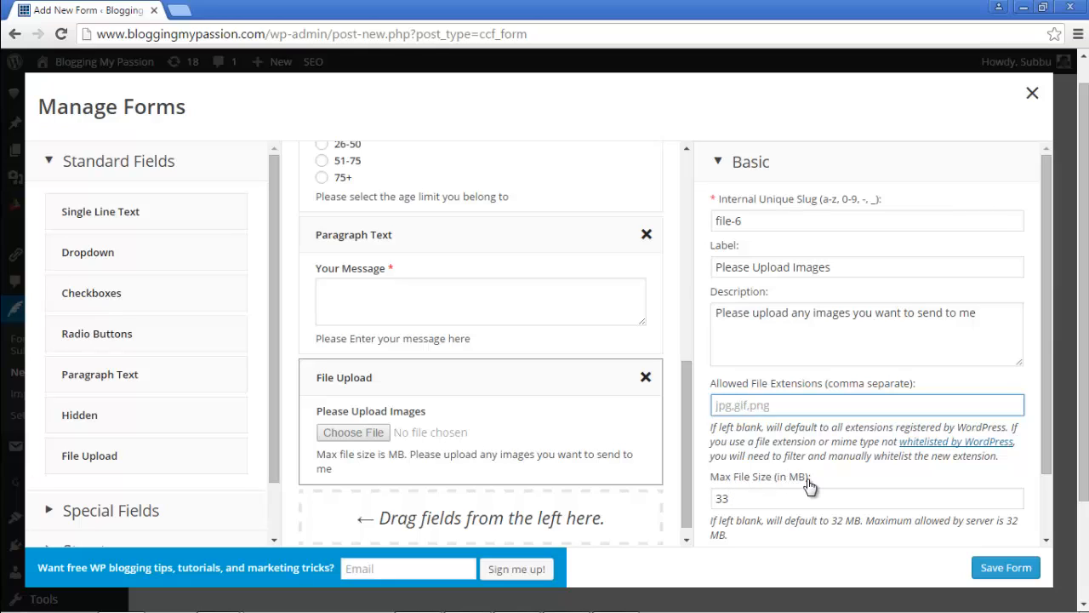
left_click(739, 499)
double_click(734, 498)
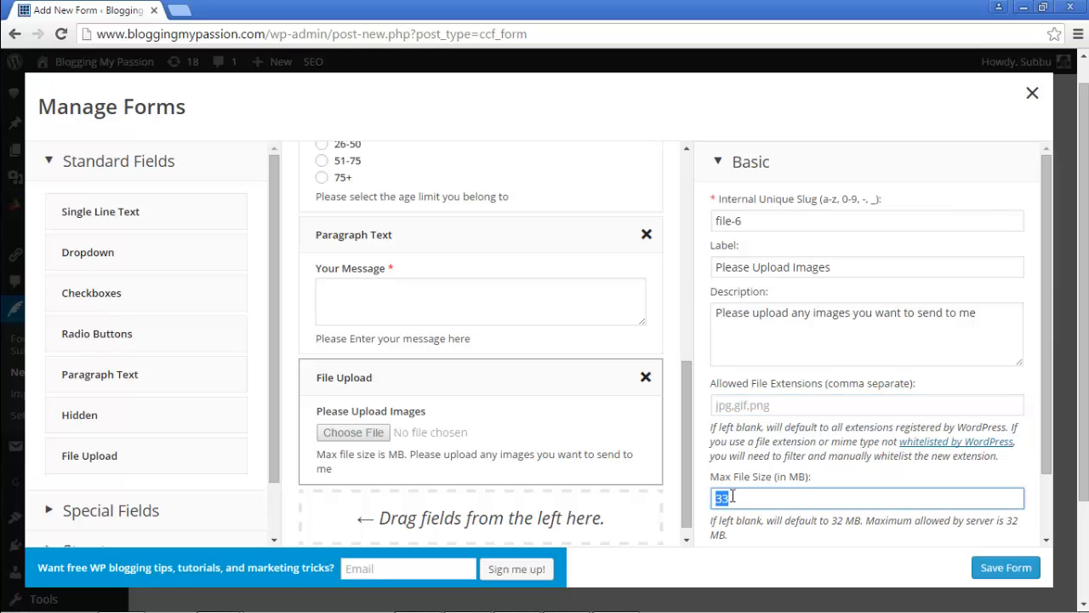
type("2")
left_click(775, 541)
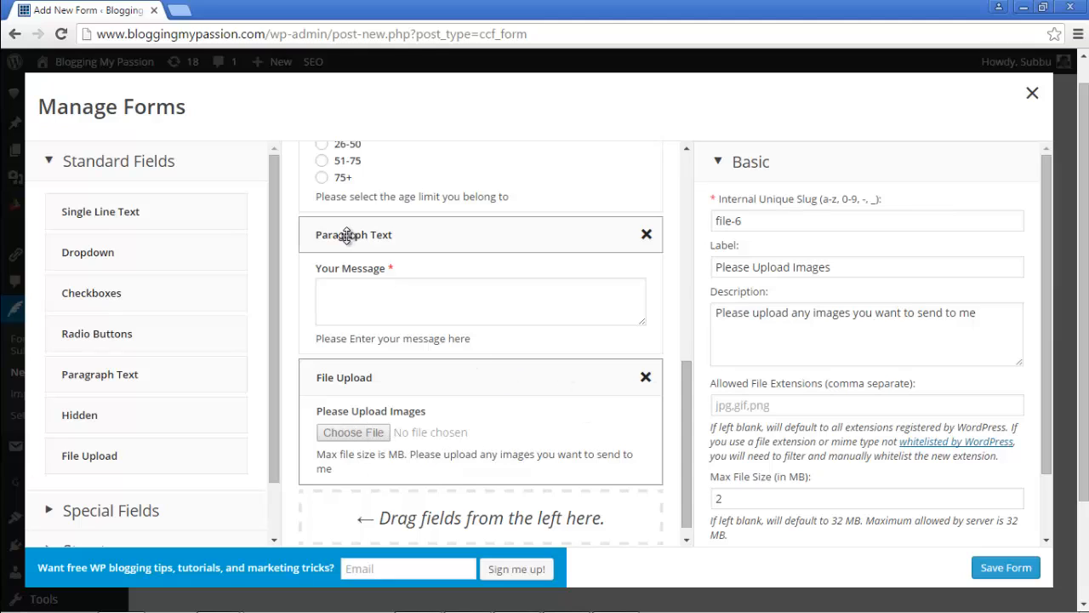
left_click(116, 163)
left_click(110, 204)
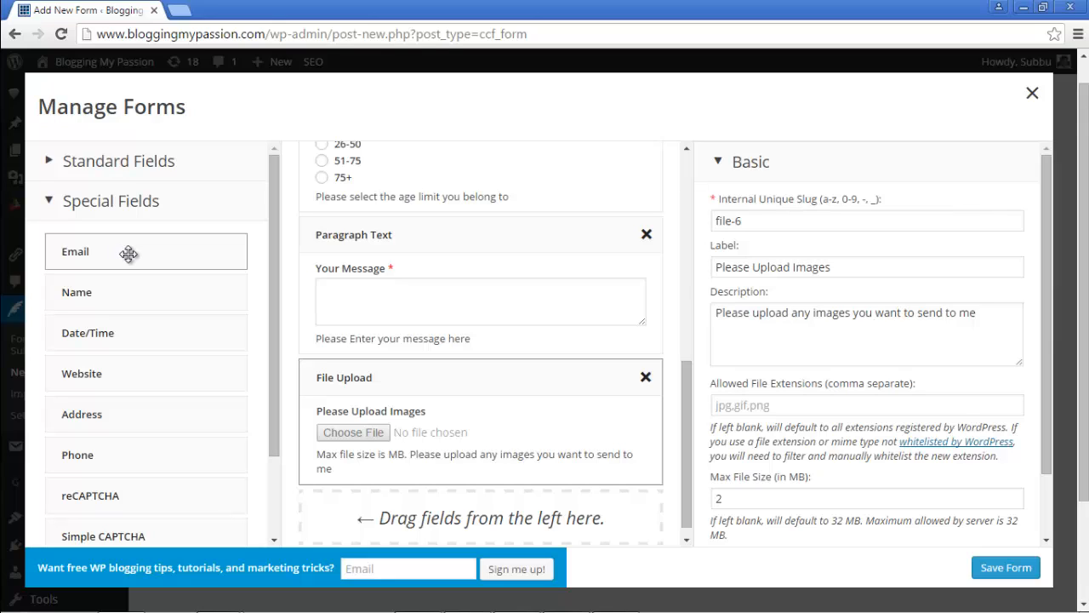
Step: Add an Email field labelled Email, described 'Please enter your email here'
scroll(515, 432, "up", 3)
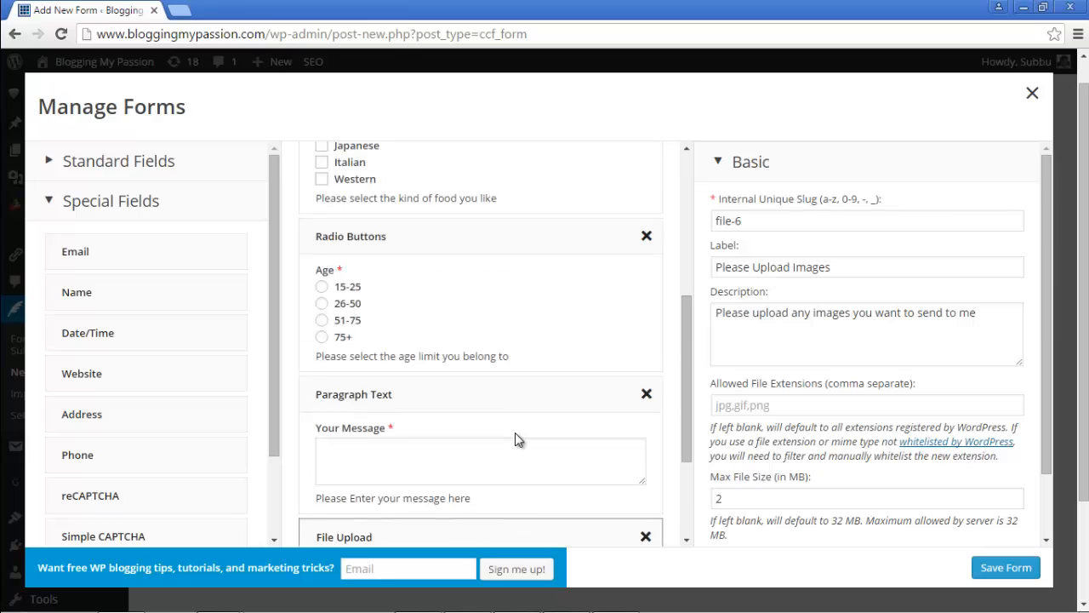
scroll(515, 439, "up", 2)
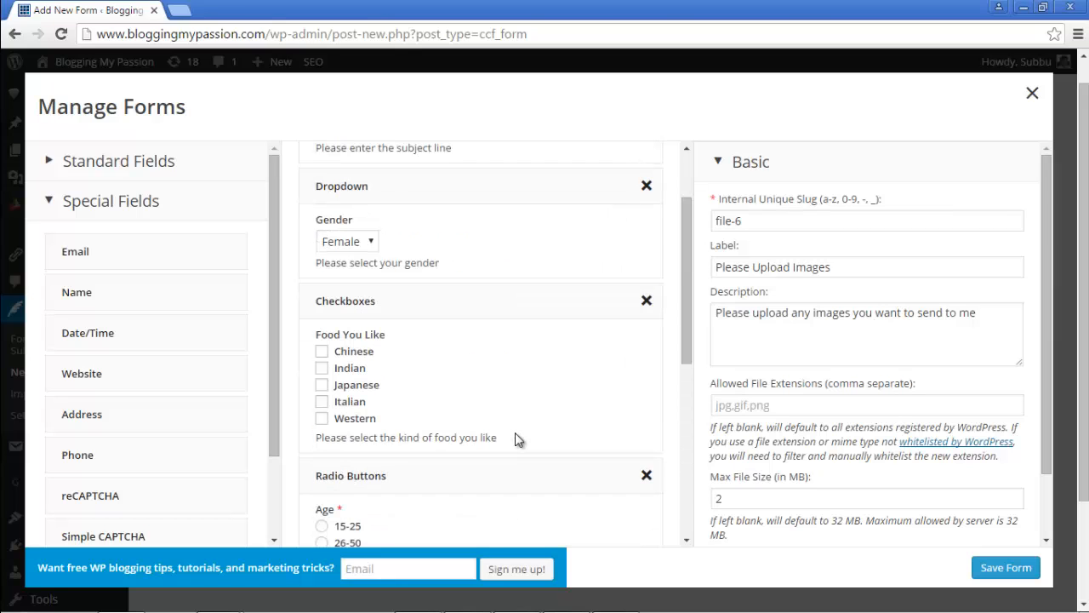
scroll(514, 439, "up", 2)
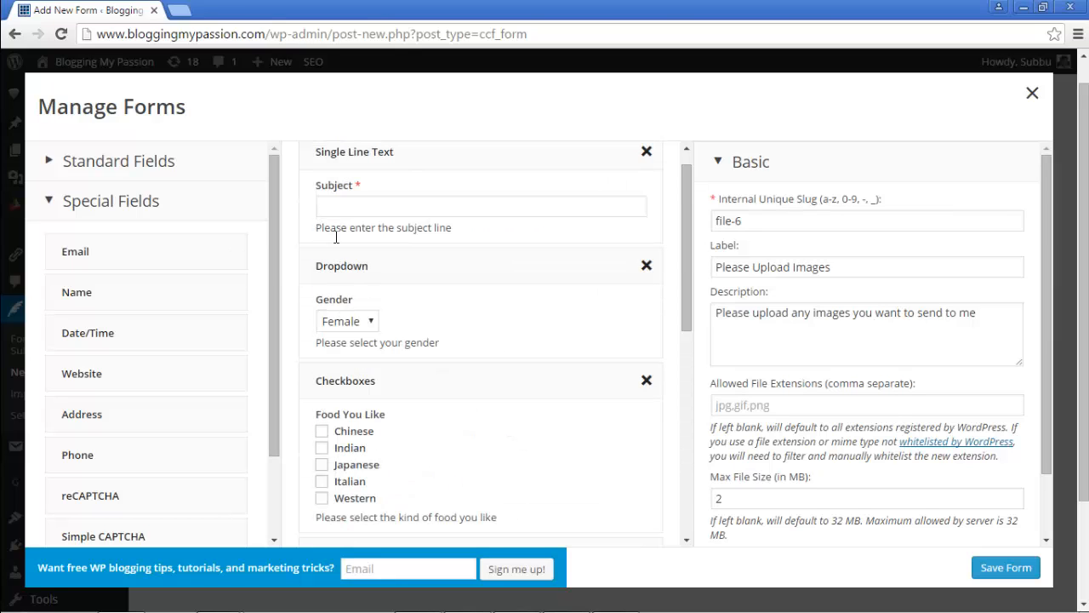
left_click_drag(151, 240, 381, 260)
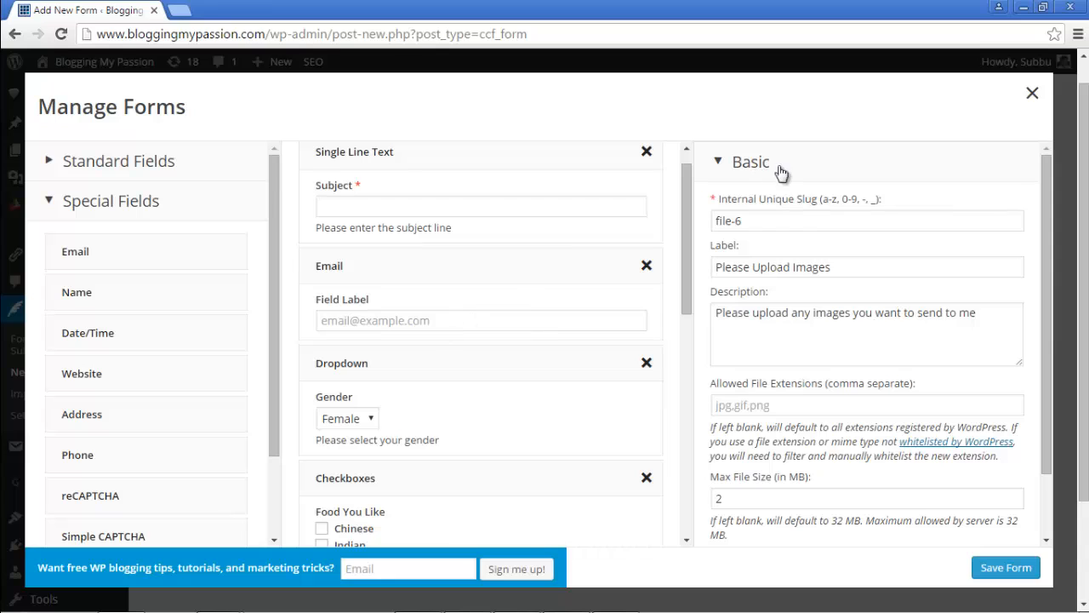
left_click(399, 261)
left_click(768, 268)
triple_click(764, 269)
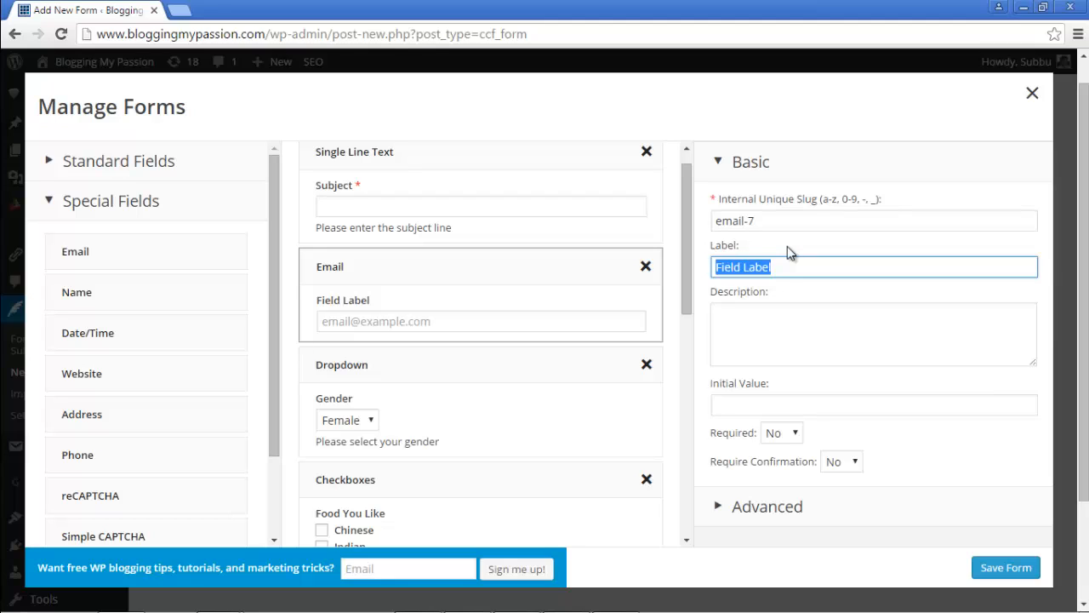
type("Email")
key("Tab")
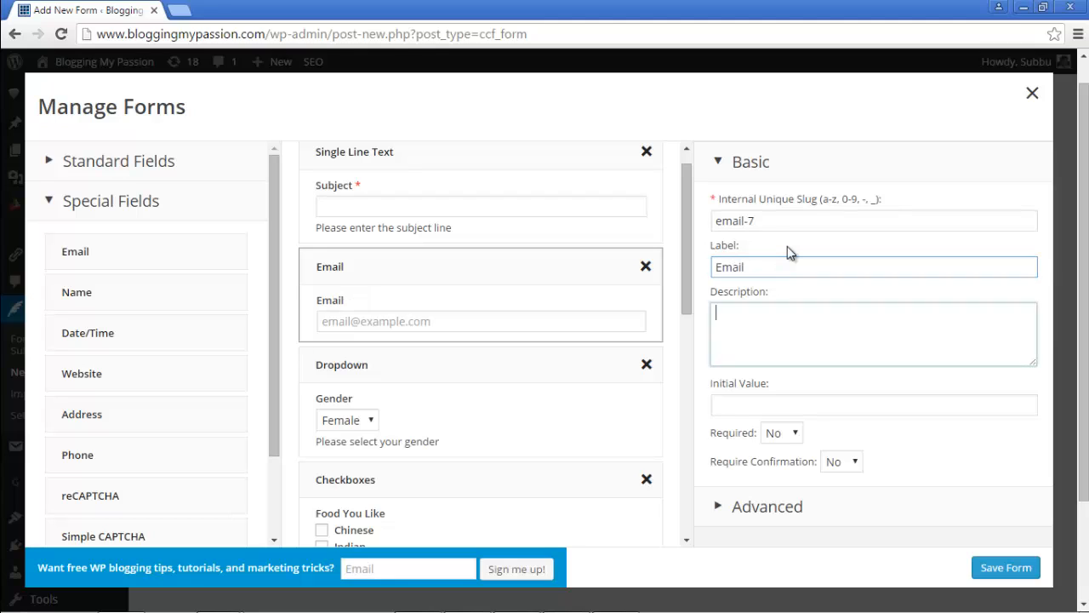
type("Please e")
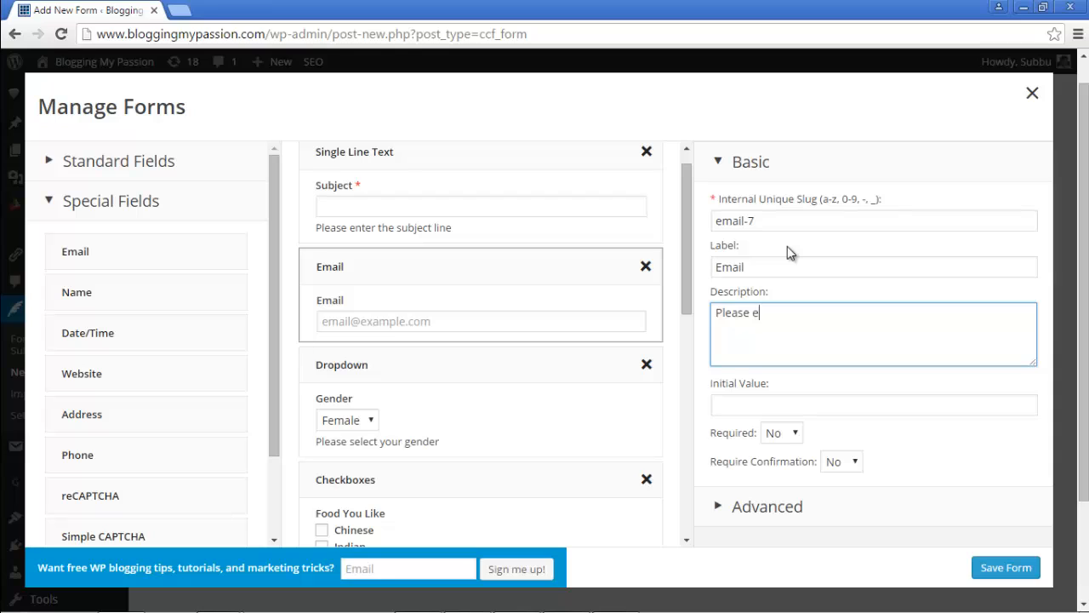
type("nter your email here")
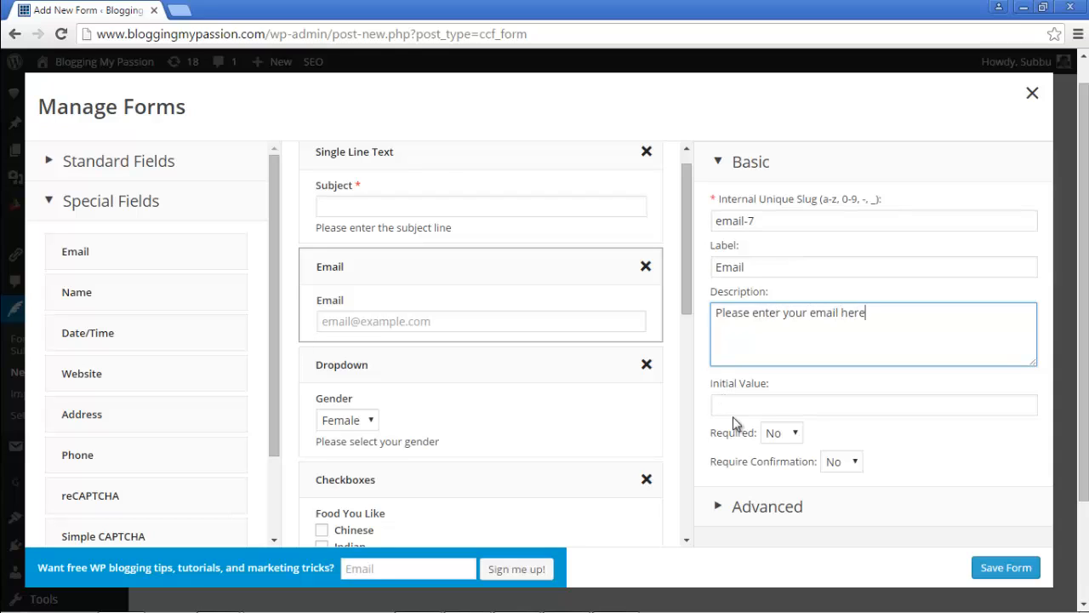
Step: Make the Email field required and save the form
left_click(783, 432)
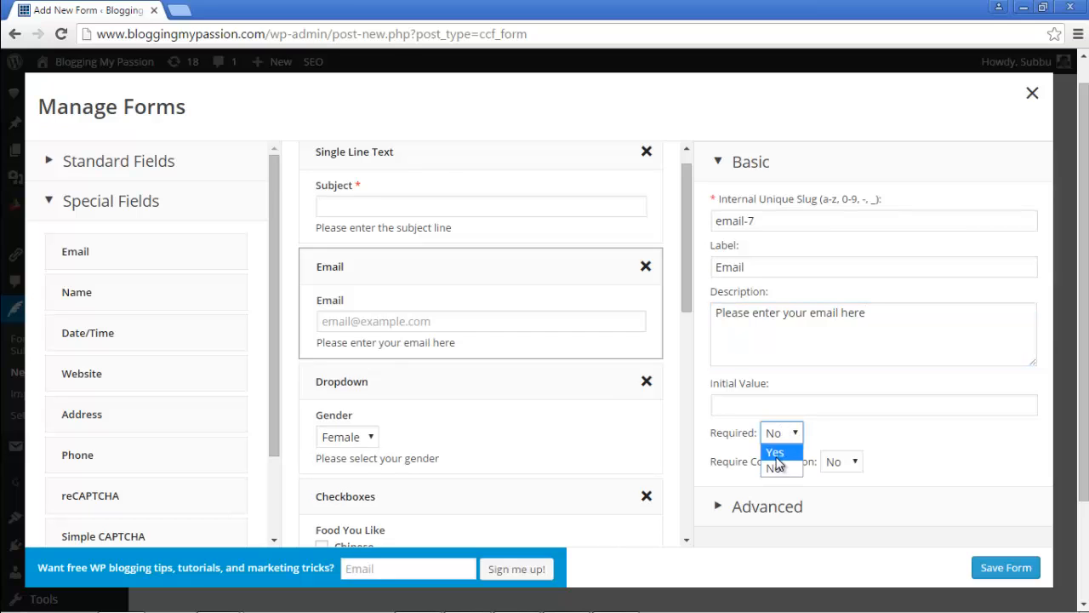
left_click(779, 462)
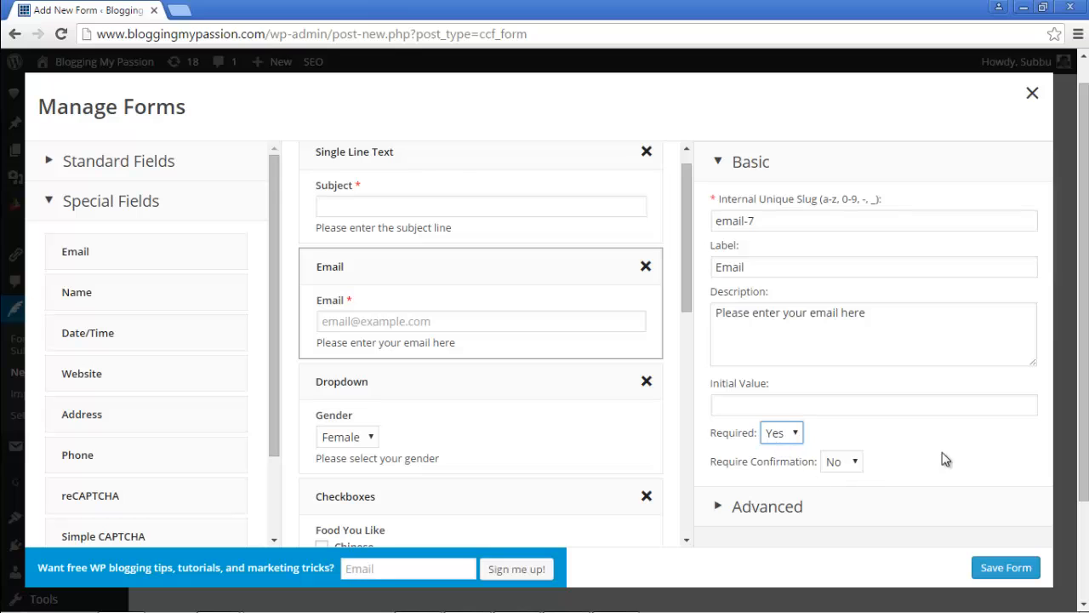
left_click(1003, 569)
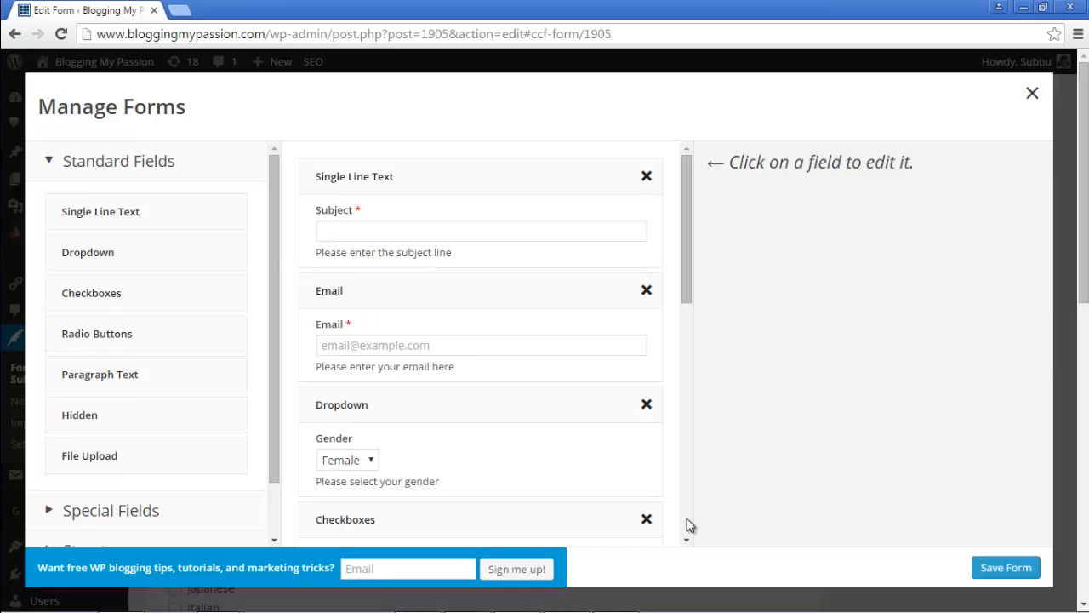
Step: Reselect the Email field's settings and collapse the Standard Fields list
left_click(358, 299)
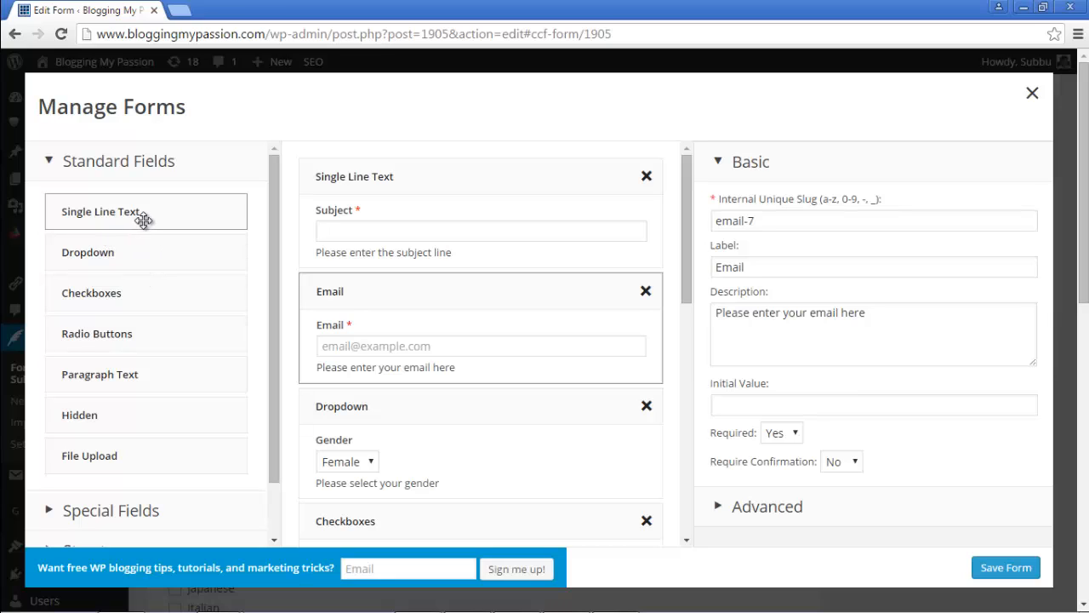
left_click(48, 161)
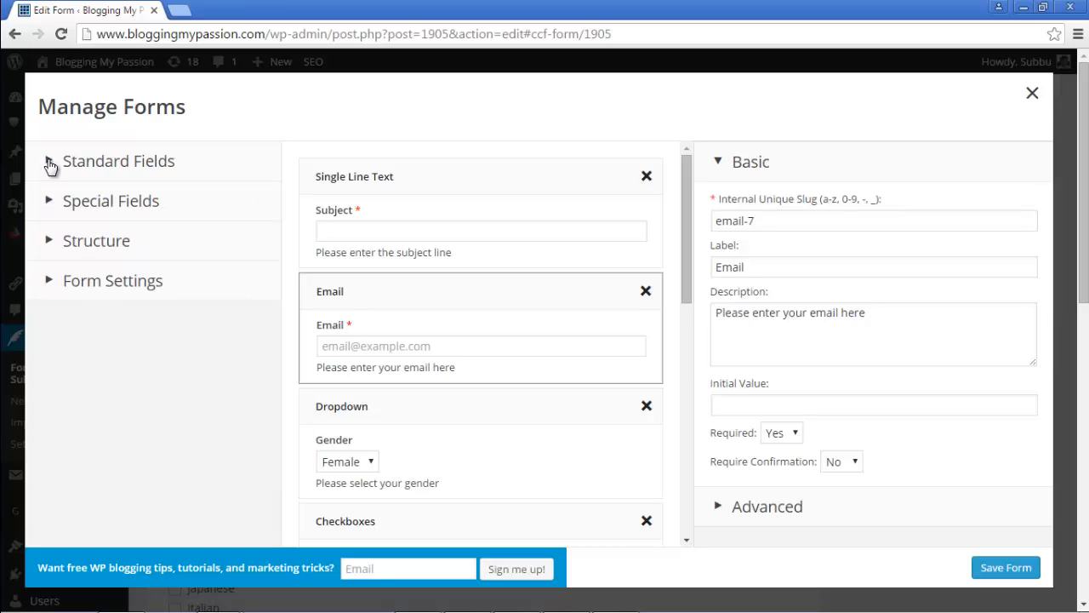
Step: Expand the Special Fields list in the left panel
left_click(51, 202)
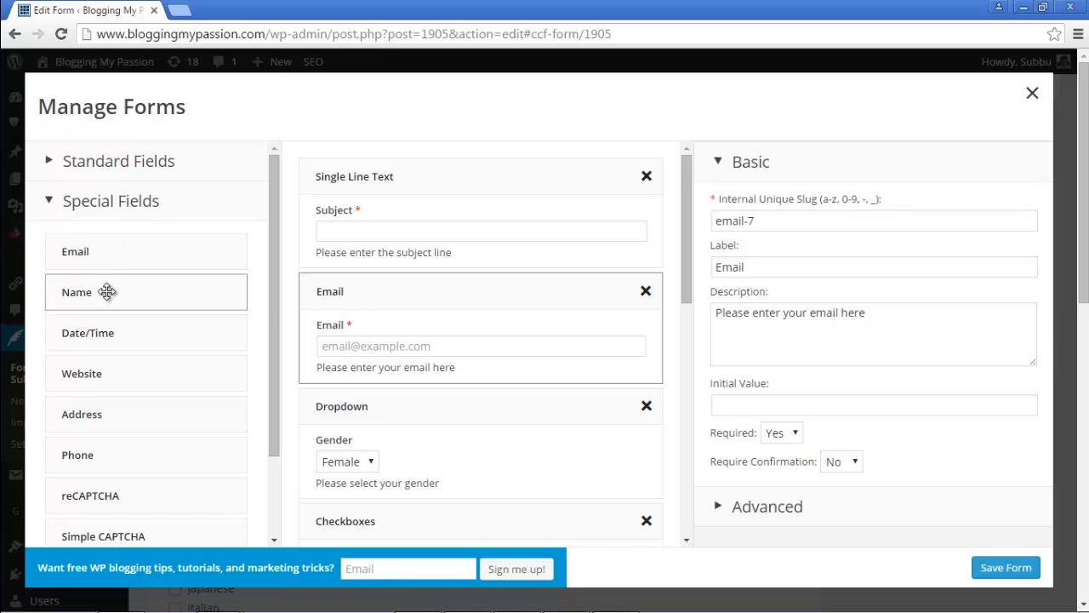
Step: Insert a Name field above Email, described 'Please enter your first and last names'
left_click_drag(106, 292, 358, 288)
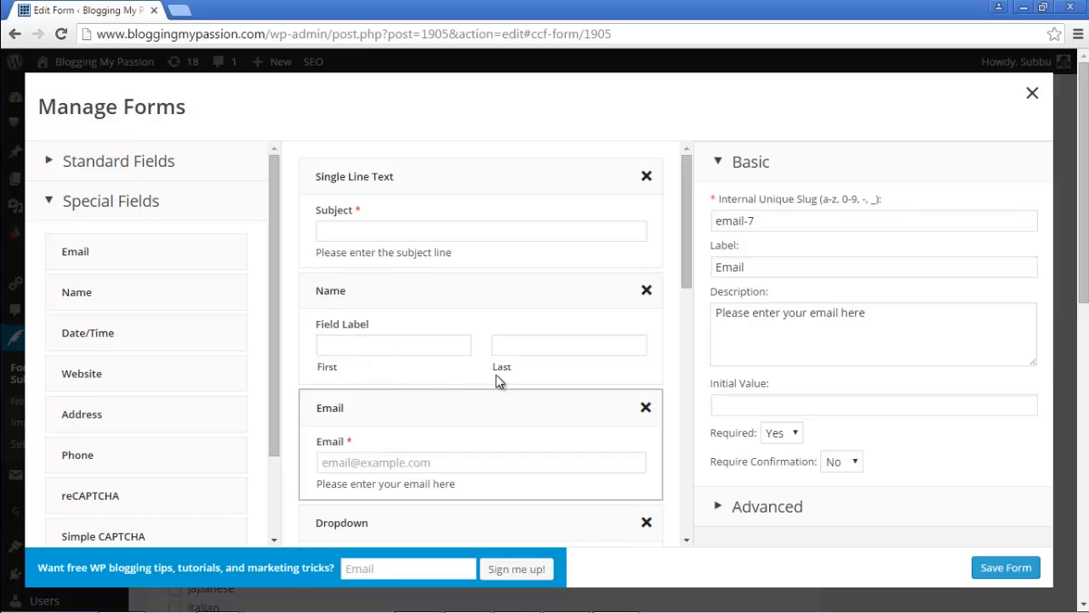
left_click(432, 300)
left_click_drag(789, 260, 648, 291)
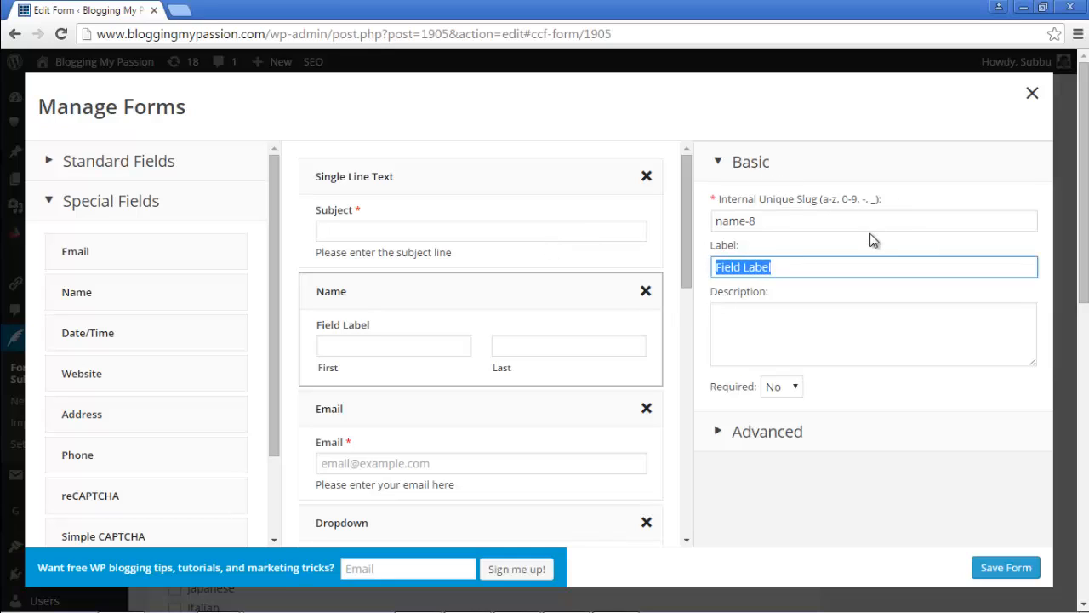
type("Name")
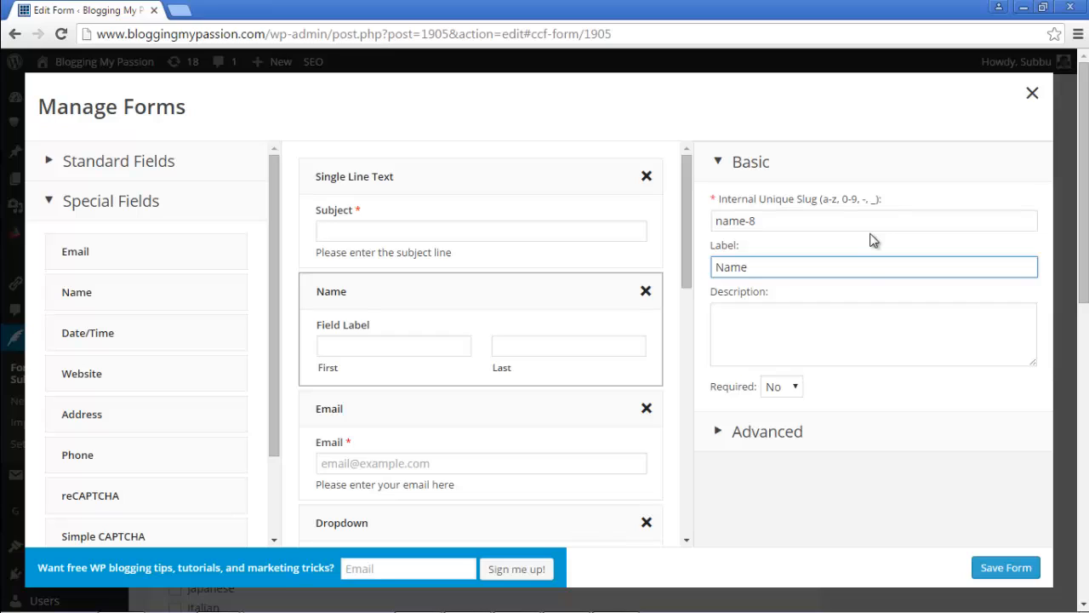
left_click(796, 344)
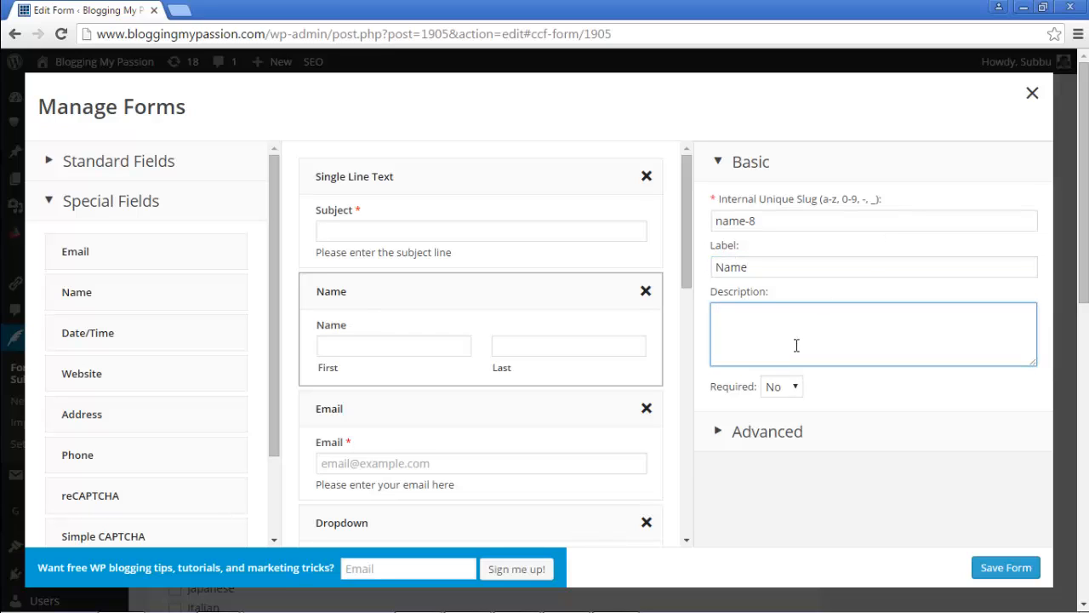
type("Please enter your first ")
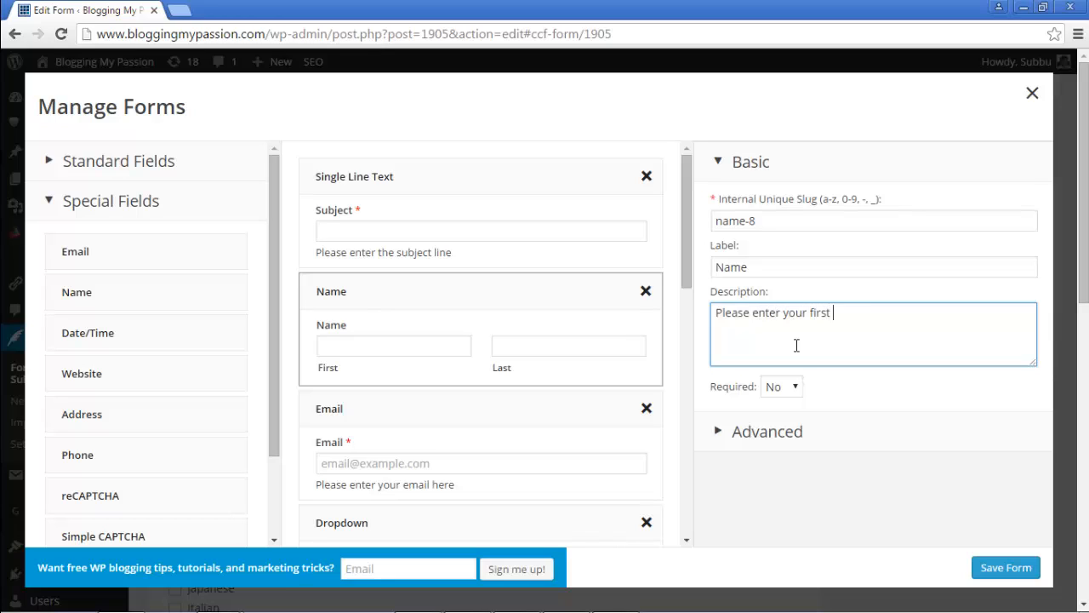
type("and last names")
left_click(781, 267)
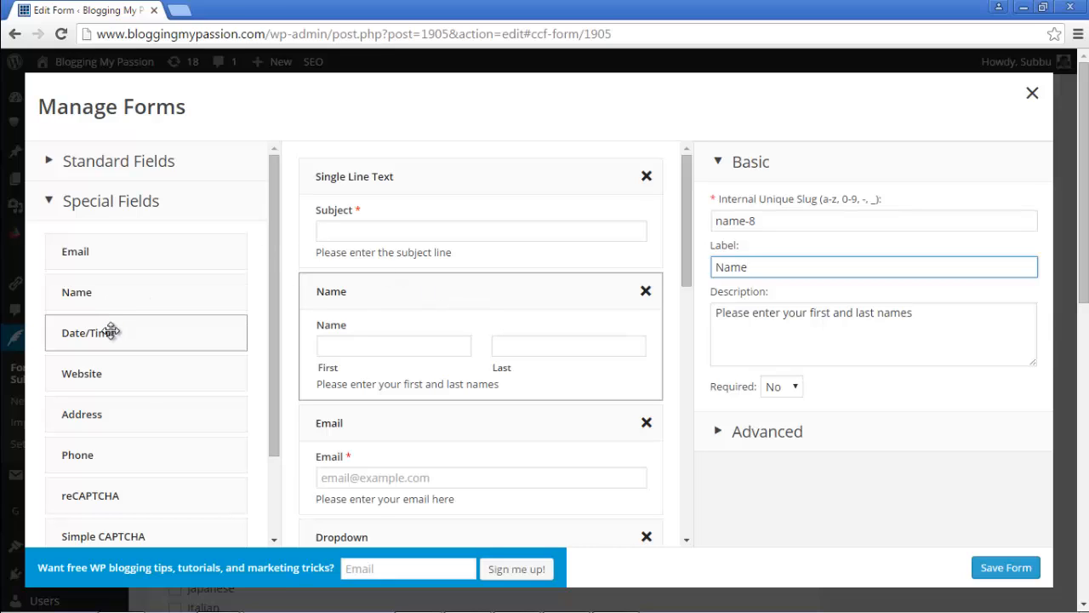
Step: Insert a 'Date & Time' field above Email, described 'Please select a date and time for appointment'
left_click_drag(113, 331, 367, 428)
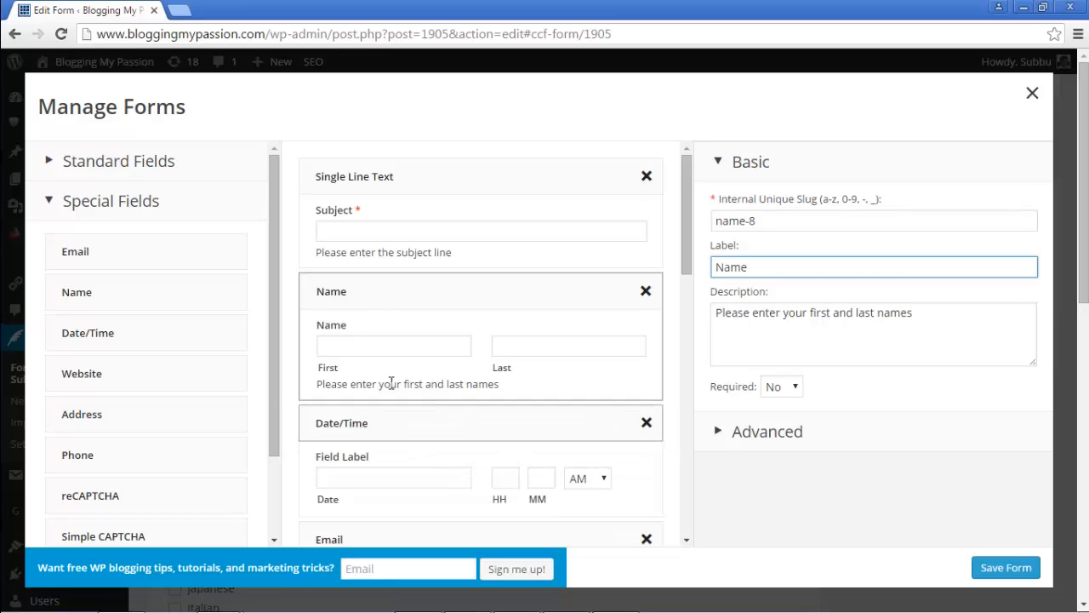
scroll(428, 368, "down", 1)
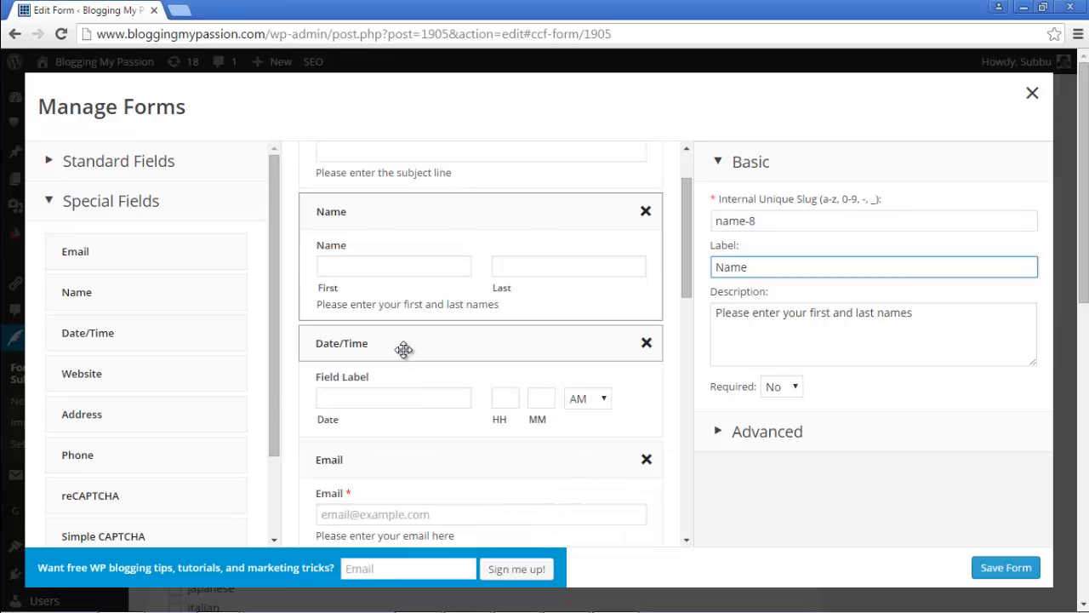
left_click(403, 348)
left_click_drag(785, 259, 715, 312)
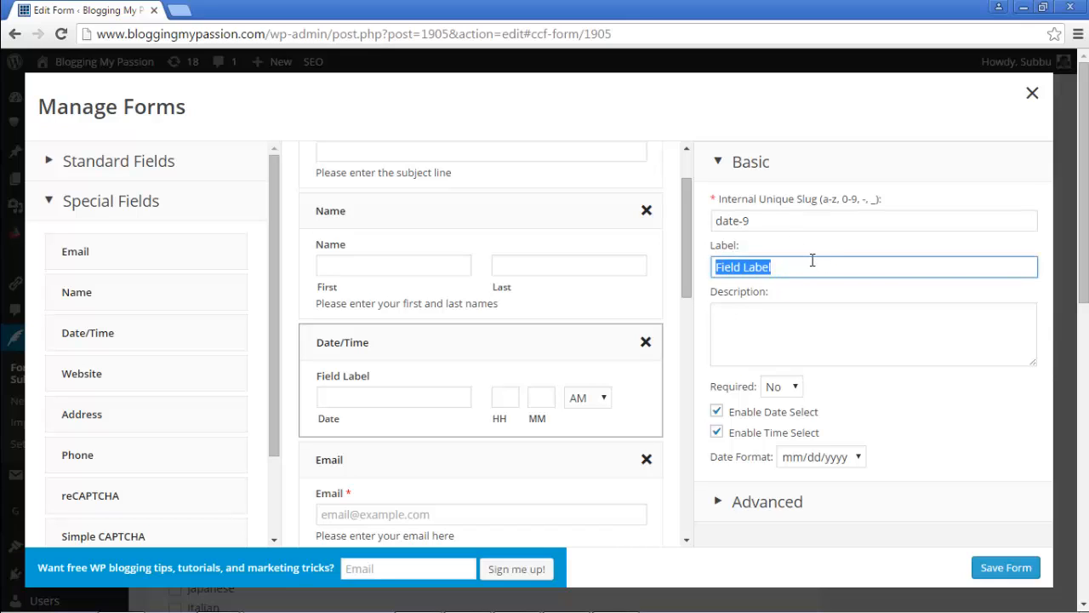
type("Date &")
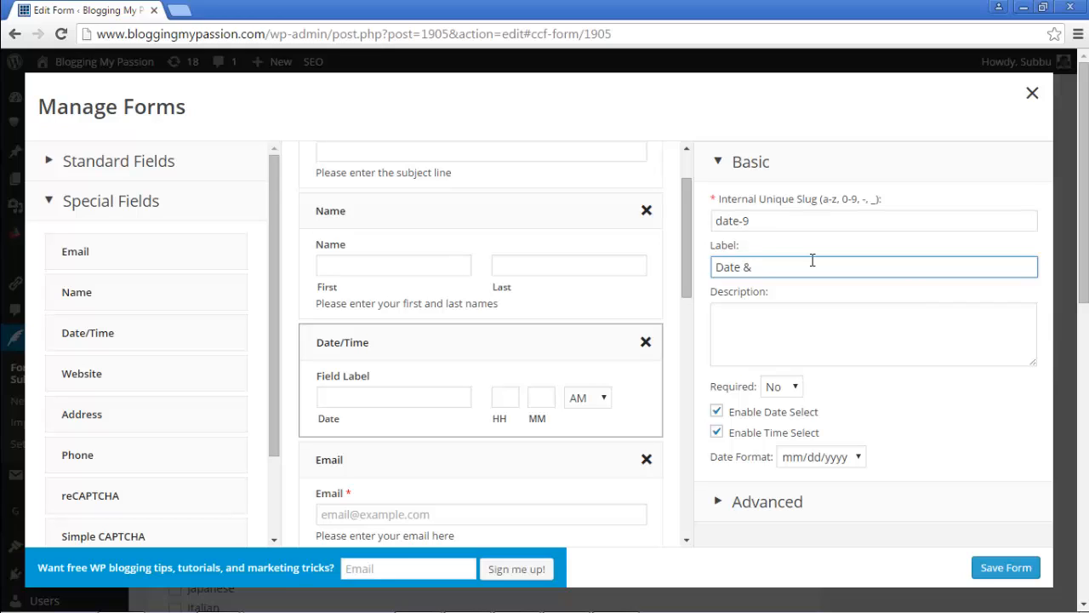
type(" Time")
left_click(771, 337)
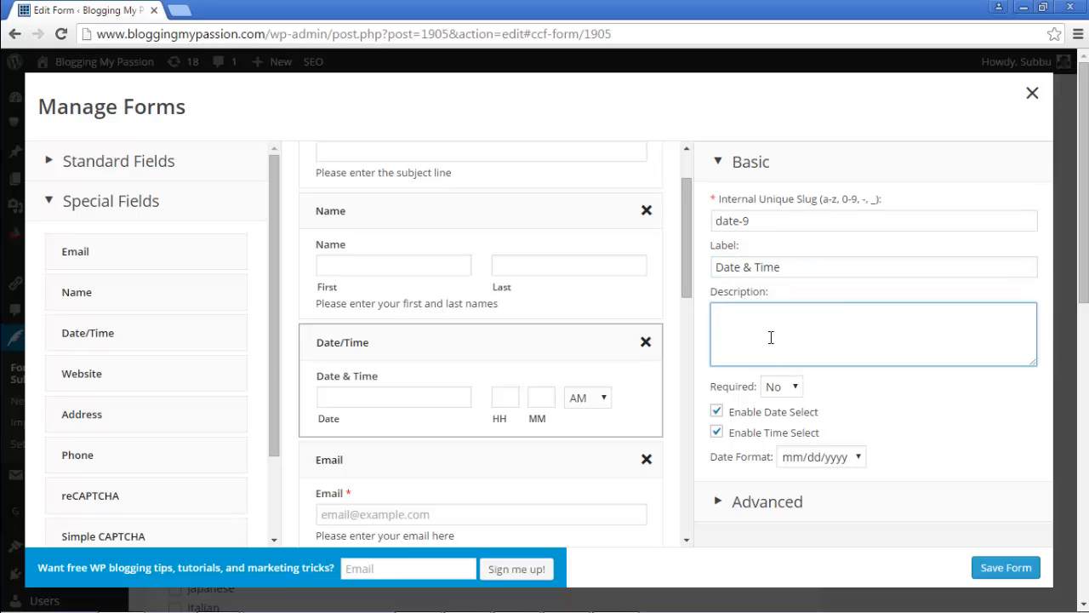
type("Please select a date and time for appoi")
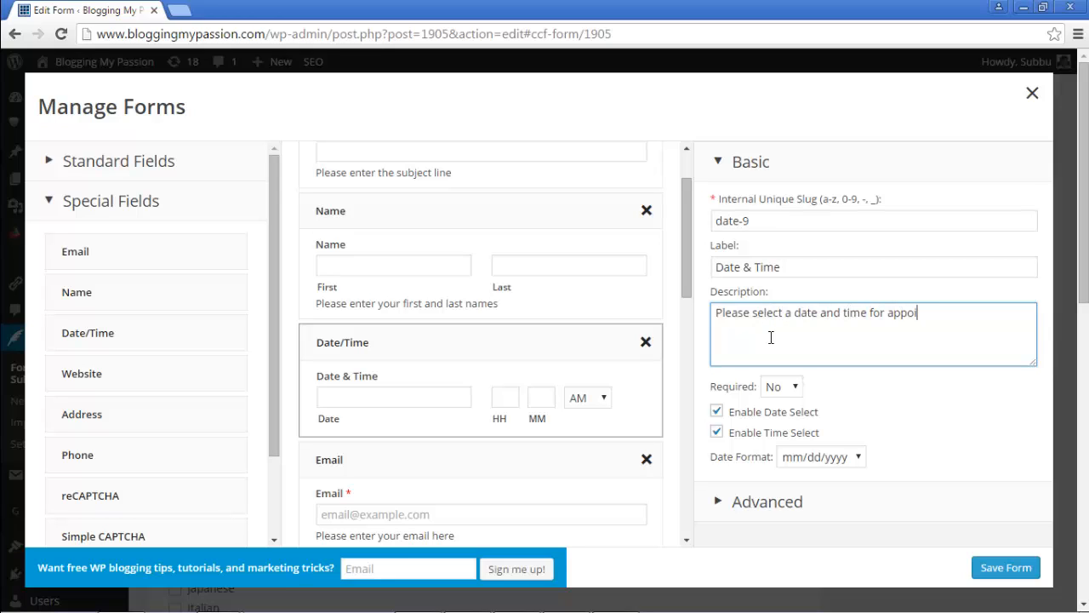
type("ntment")
left_click(804, 264)
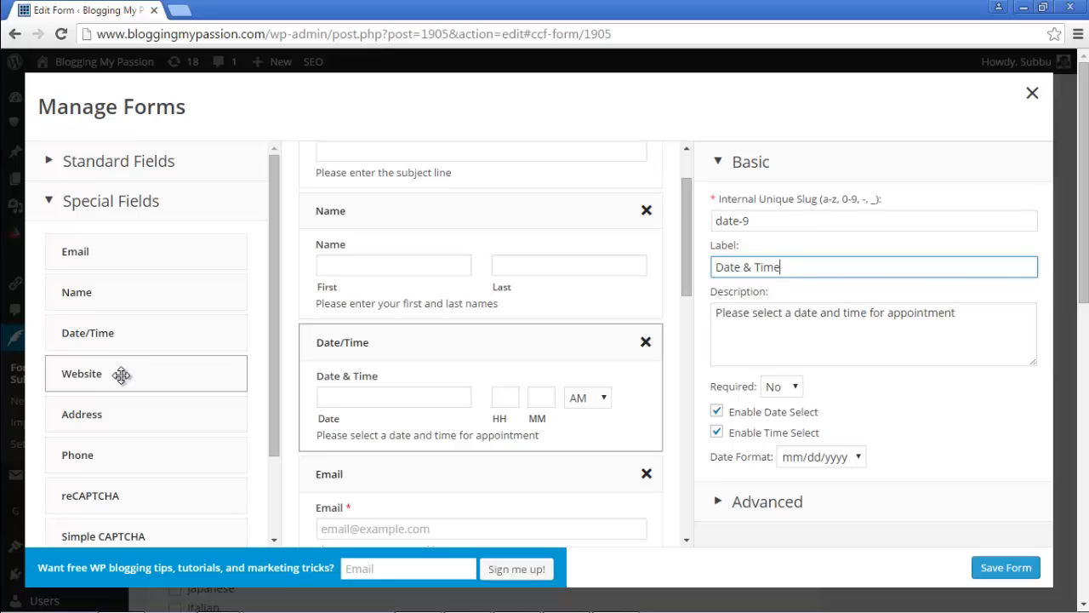
Step: Insert a Website field above Date/Time, described 'Please enter your website address here'
left_click_drag(120, 375, 372, 347)
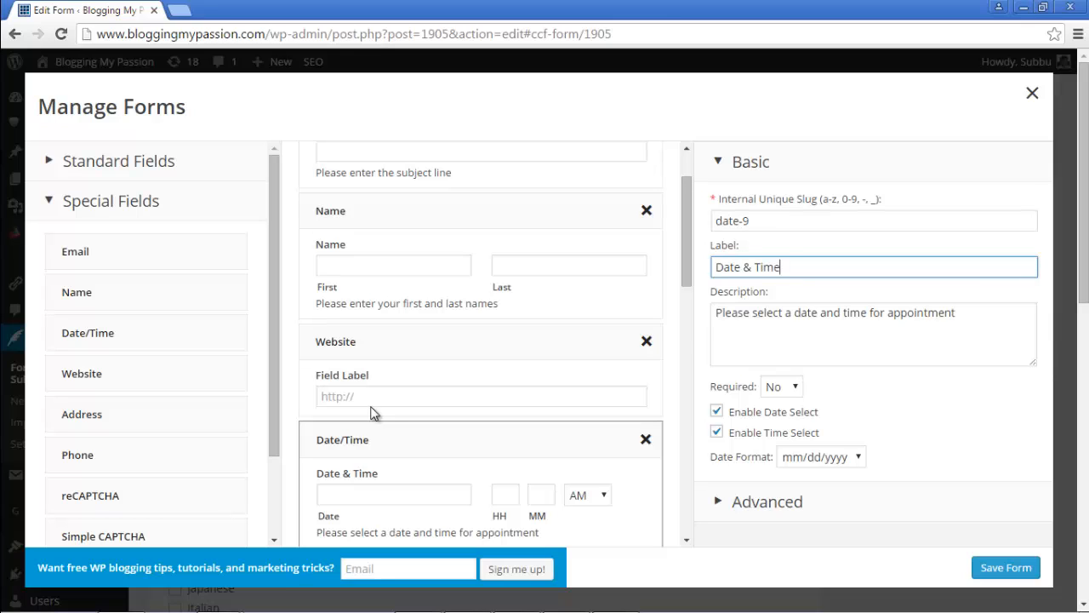
left_click(383, 342)
left_click_drag(794, 266, 732, 281)
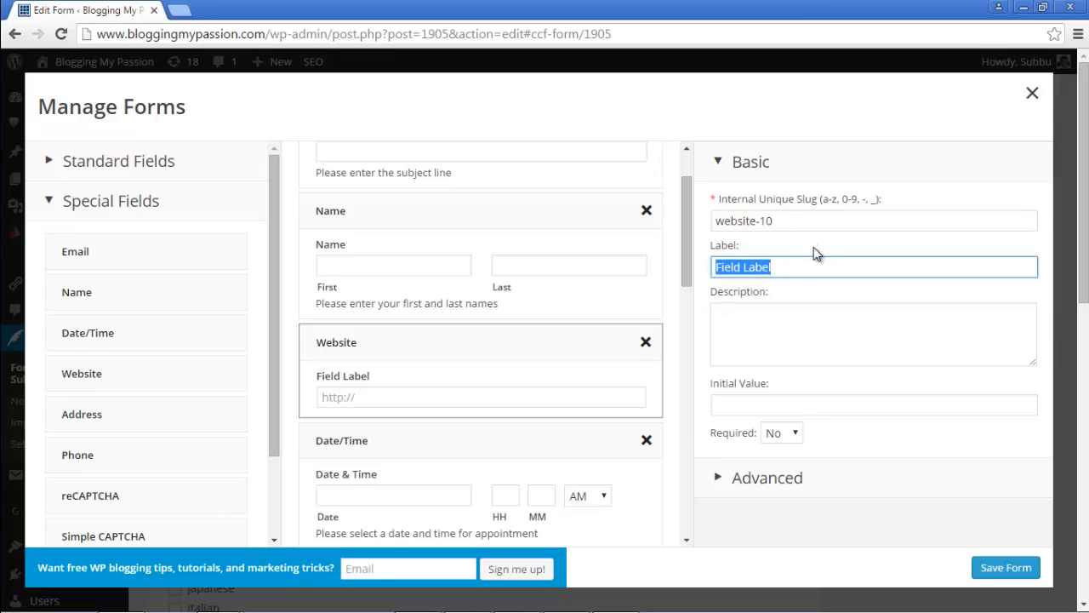
type("Website")
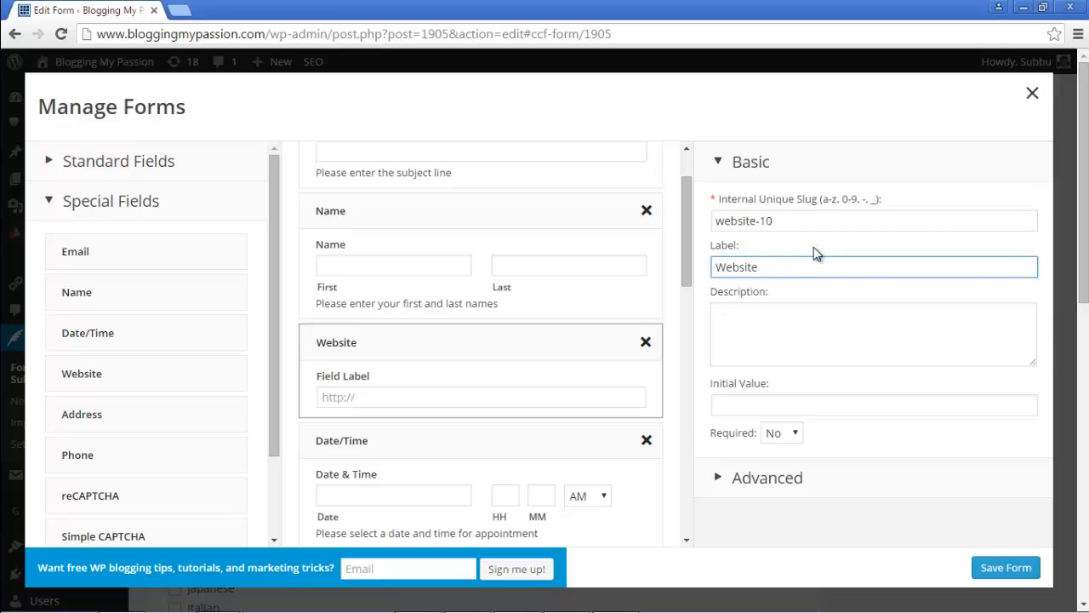
key("Tab")
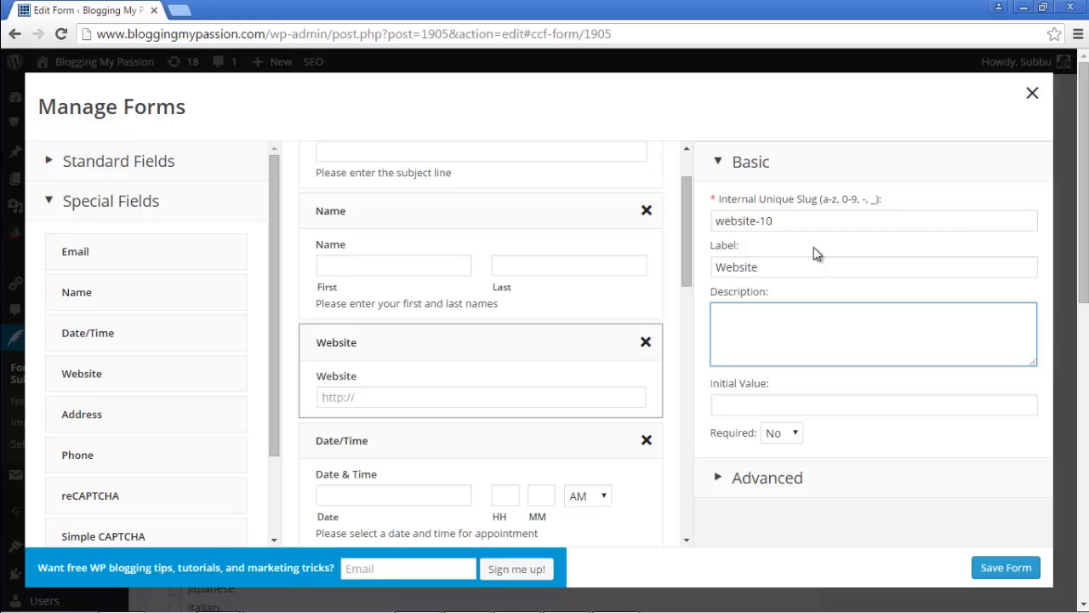
type("Please enter your website add")
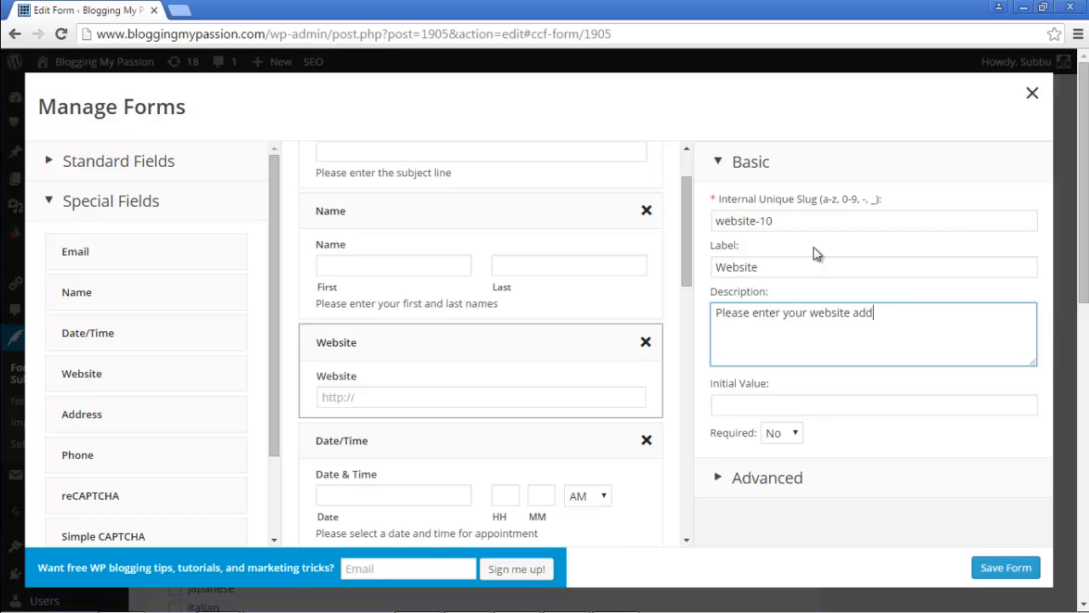
type("ress here")
scroll(432, 355, "down", 1)
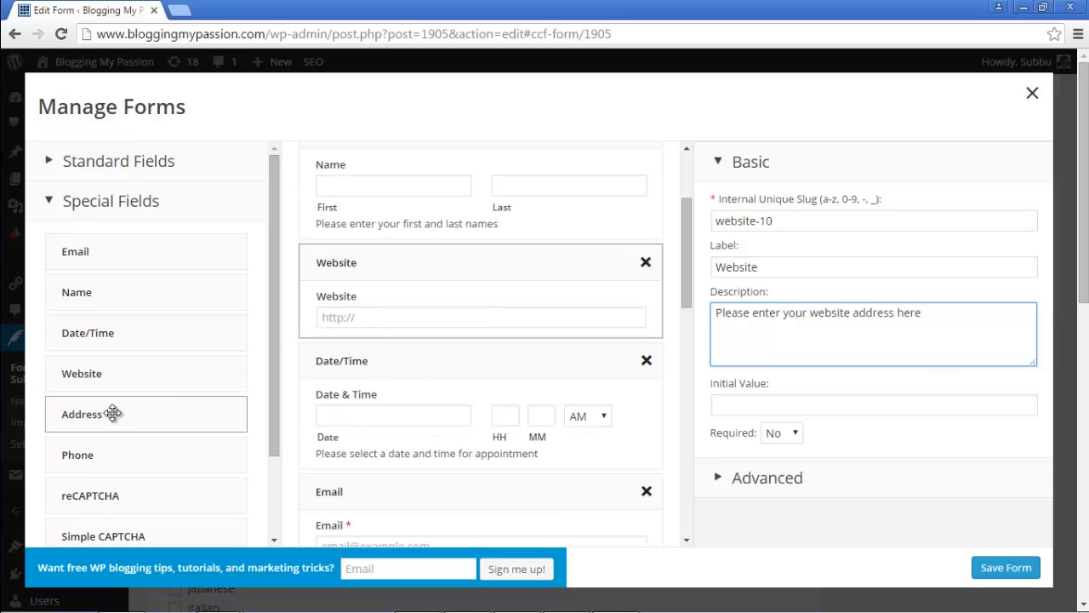
Step: Add an Address field after Name, labelled Address, with the description 'Please enter your address'
left_click_drag(111, 412, 361, 269)
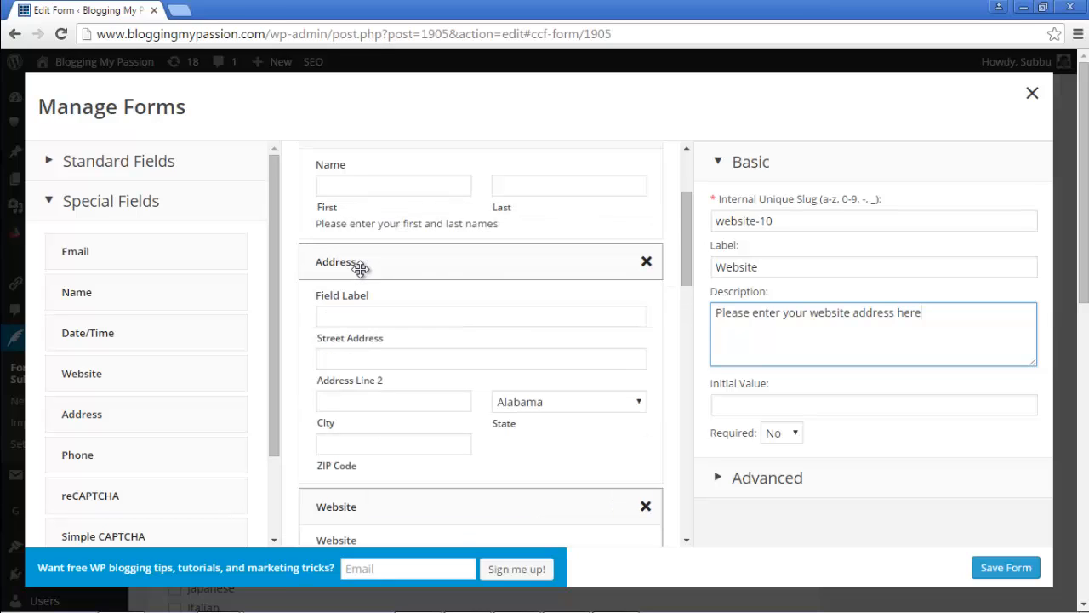
left_click(434, 266)
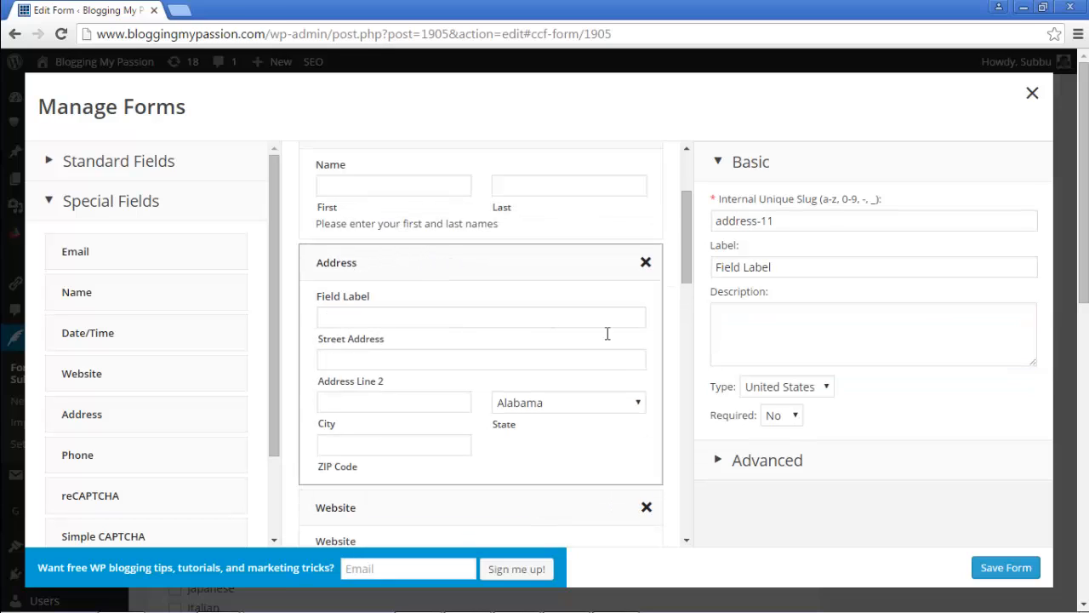
left_click_drag(792, 265, 708, 255)
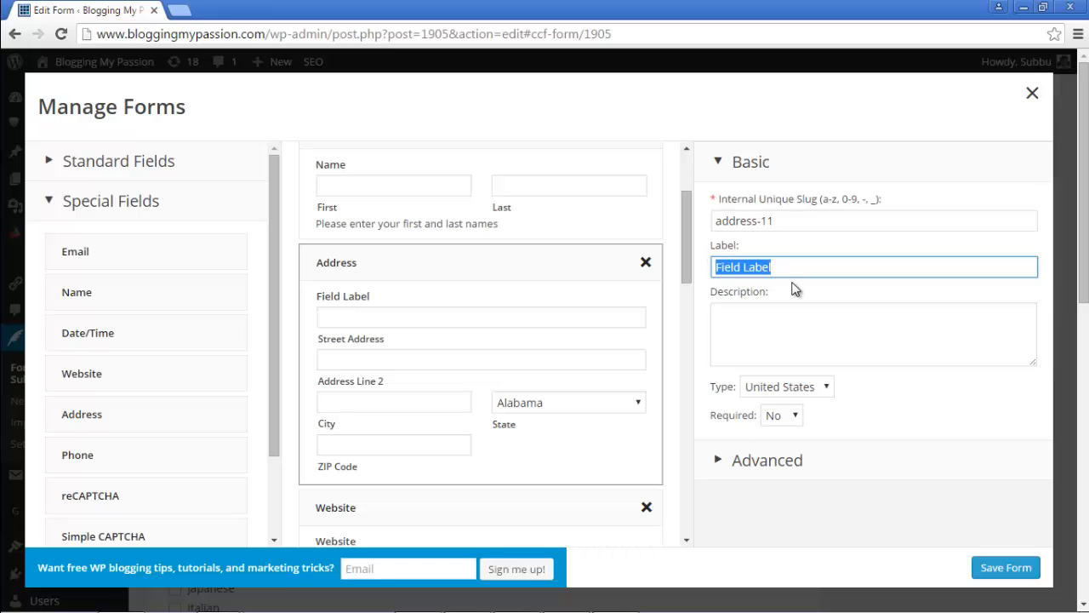
type("Address")
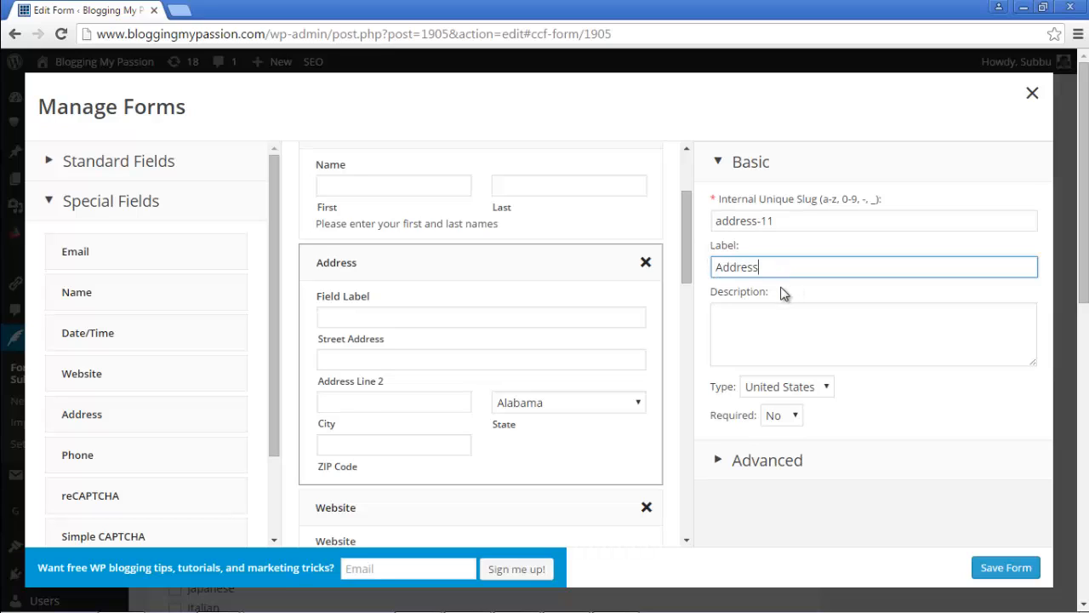
left_click(753, 323)
type("Please ")
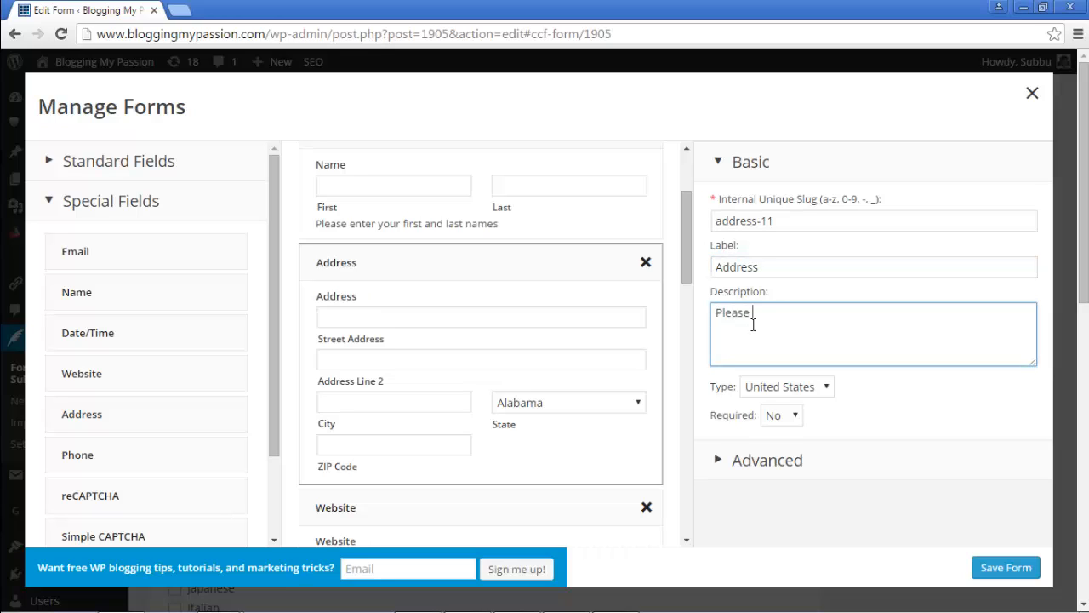
type("enter your address")
left_click(822, 388)
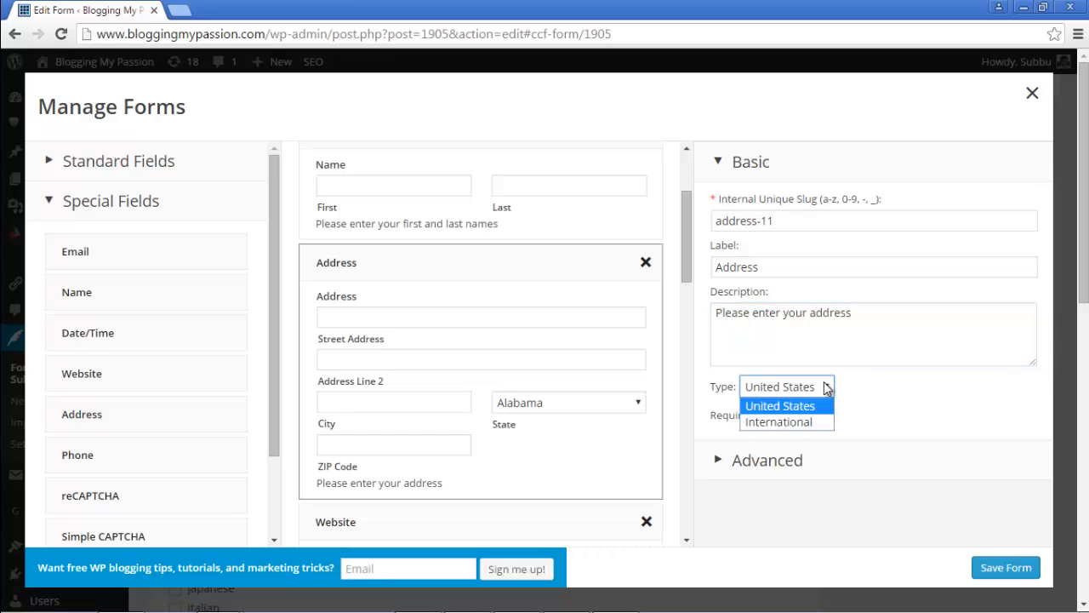
Step: Switch the Address field's type from United States to International
left_click(780, 408)
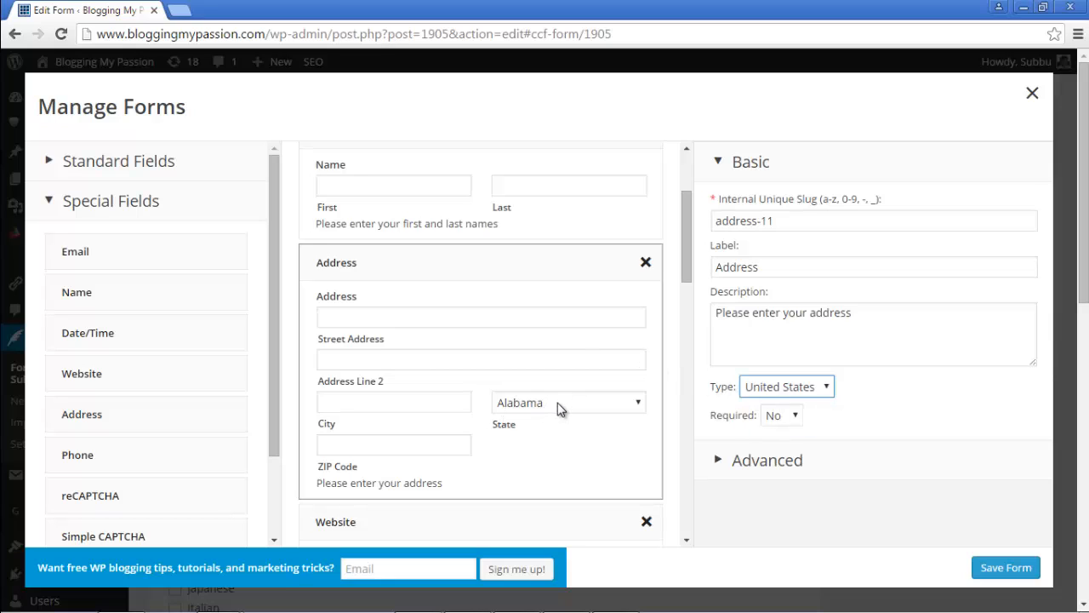
left_click(588, 408)
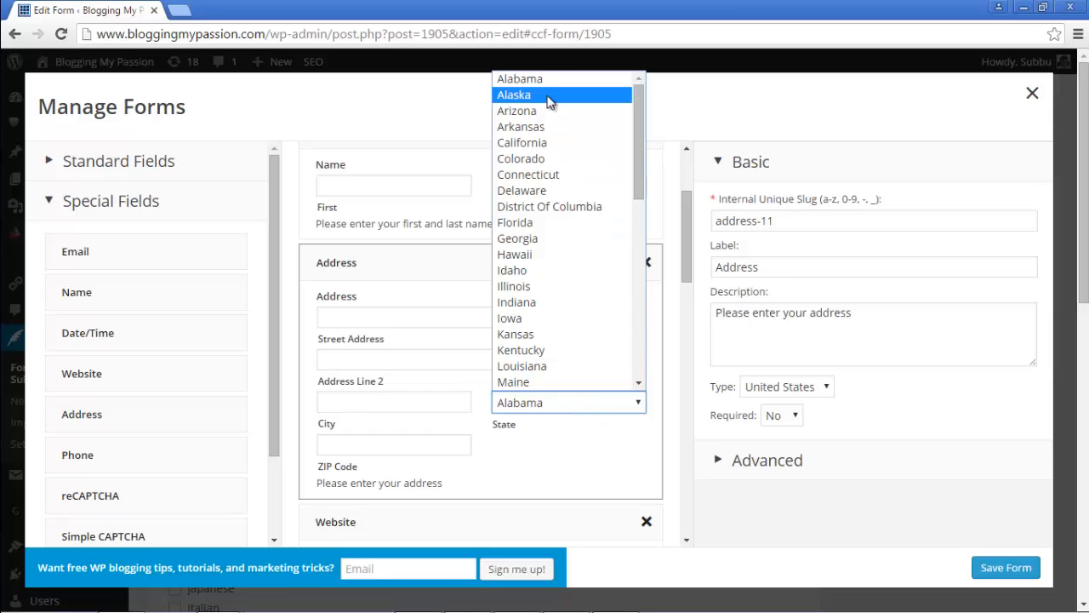
left_click(780, 393)
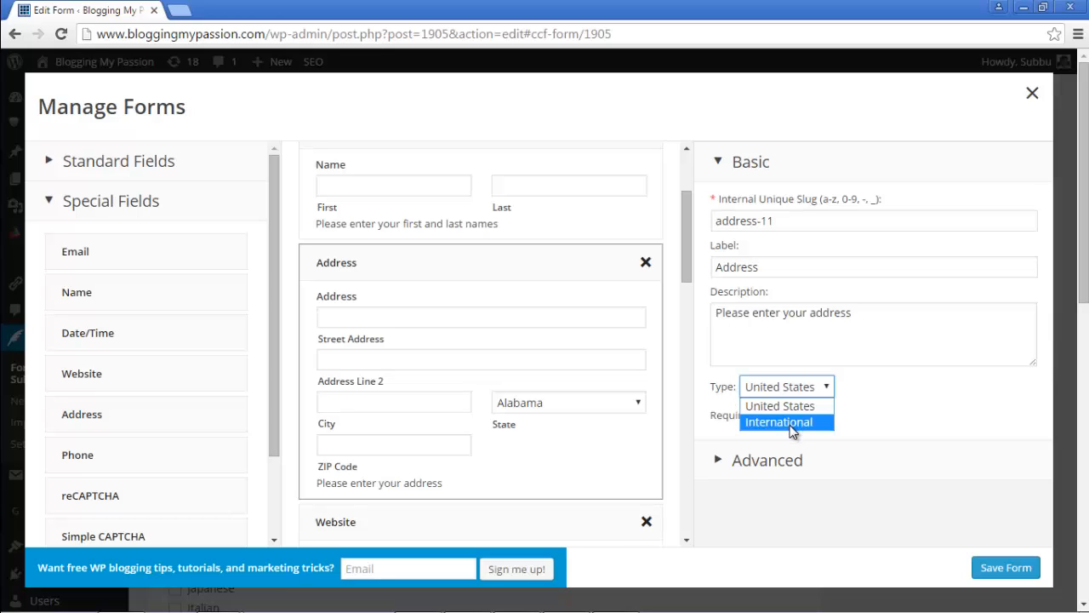
left_click(790, 424)
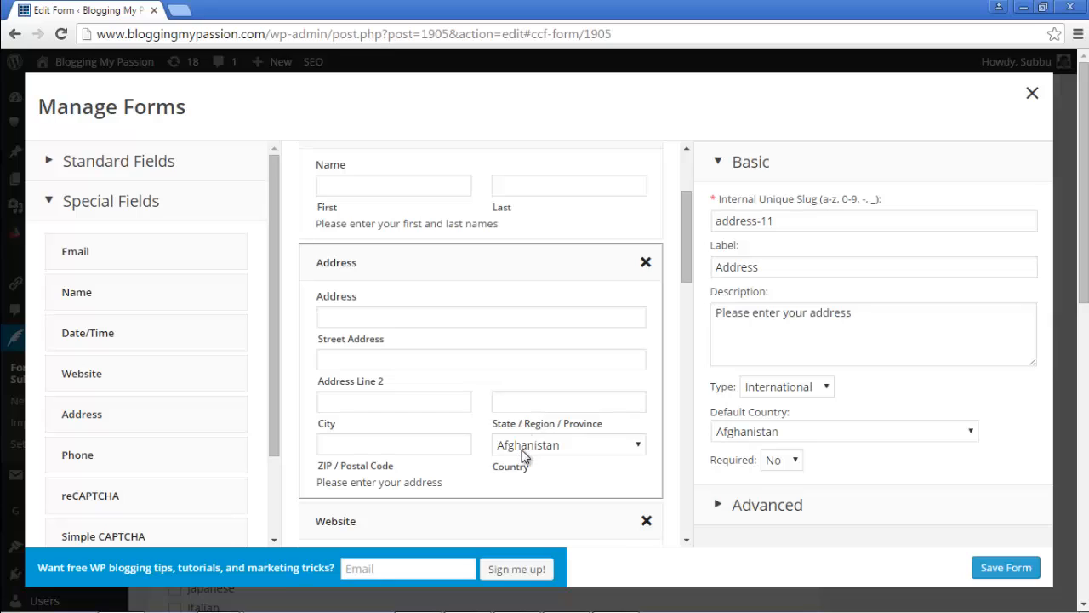
left_click(602, 445)
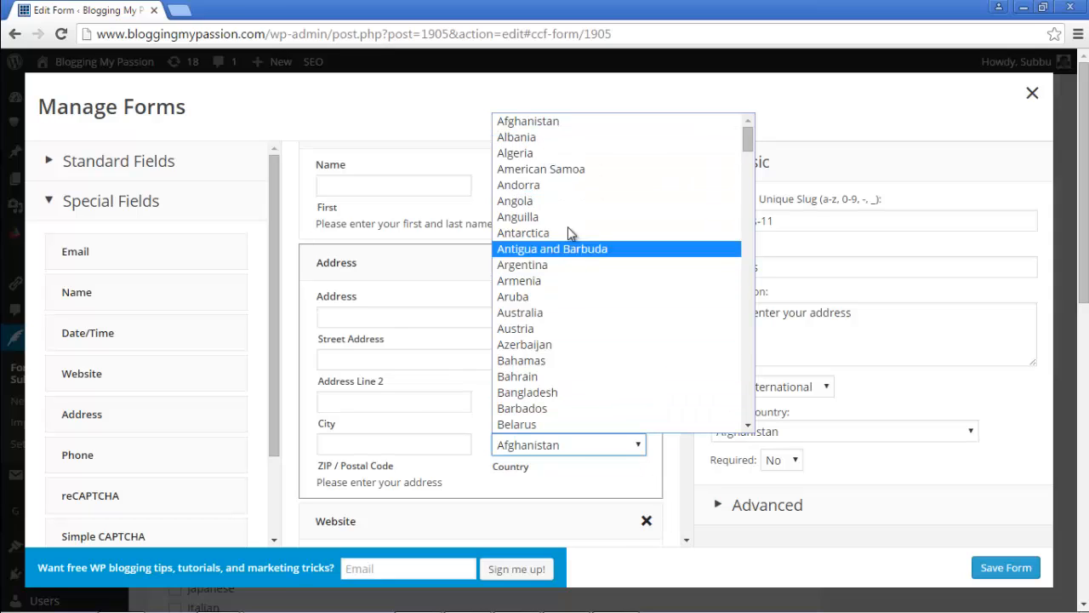
left_click(617, 448)
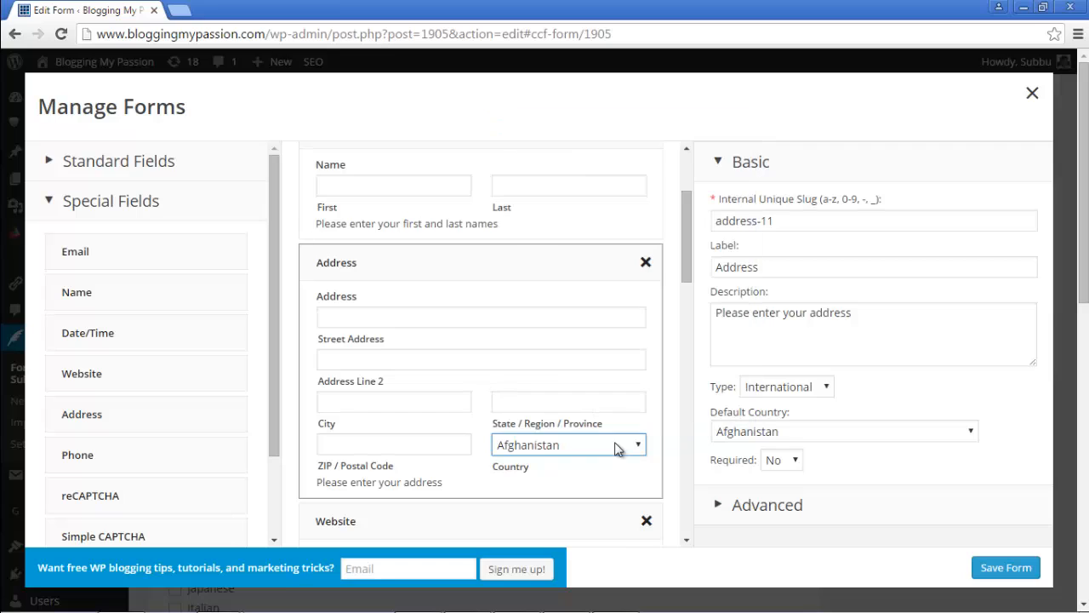
Step: Keep Afghanistan as the default country and set the Address field's Required option to Yes
left_click(777, 435)
left_click(777, 434)
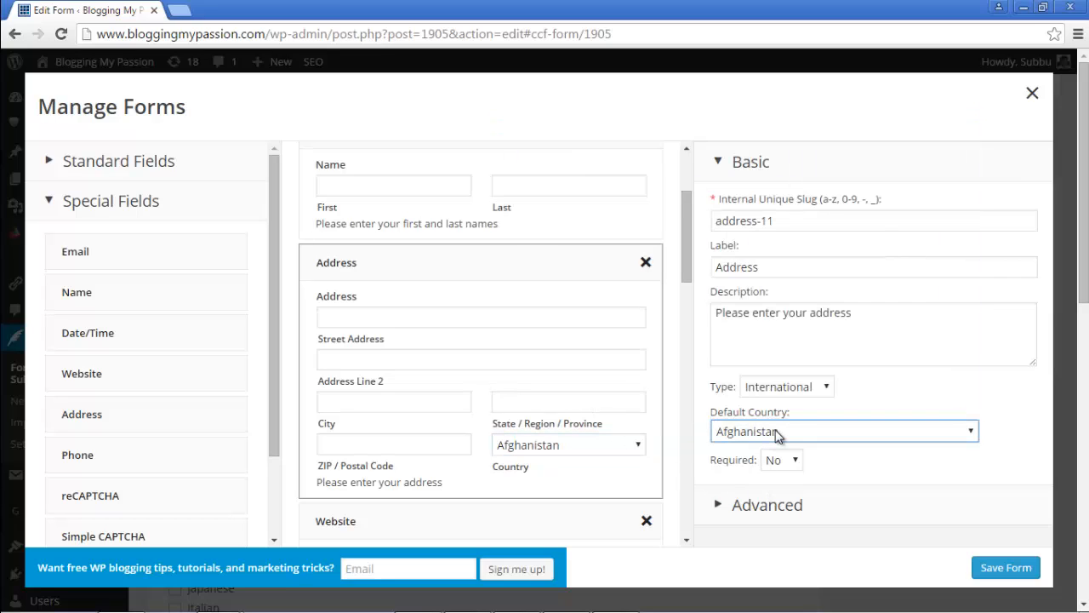
left_click(771, 435)
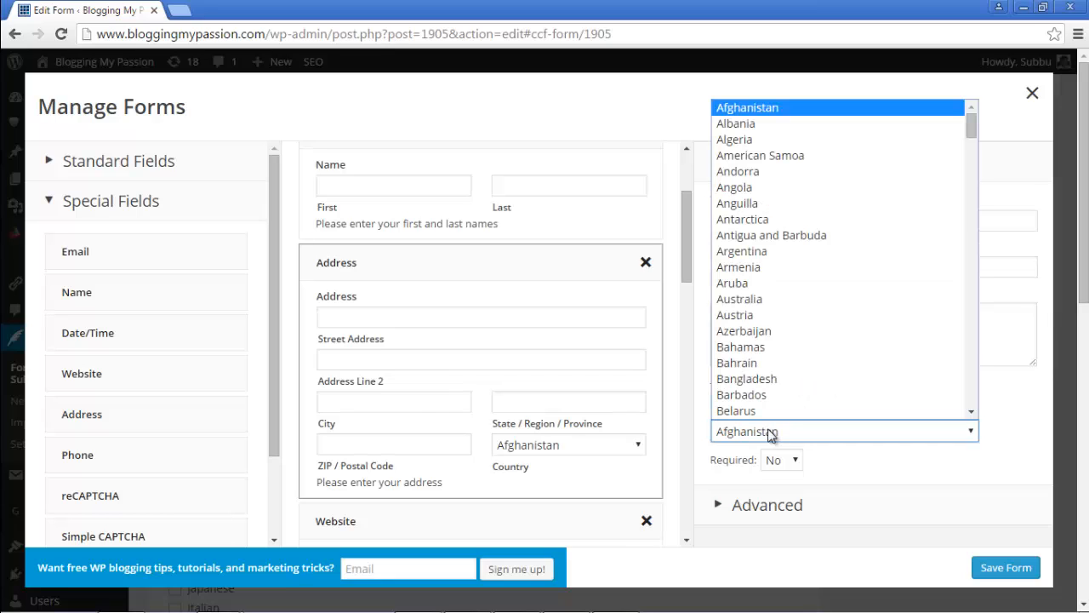
left_click(771, 434)
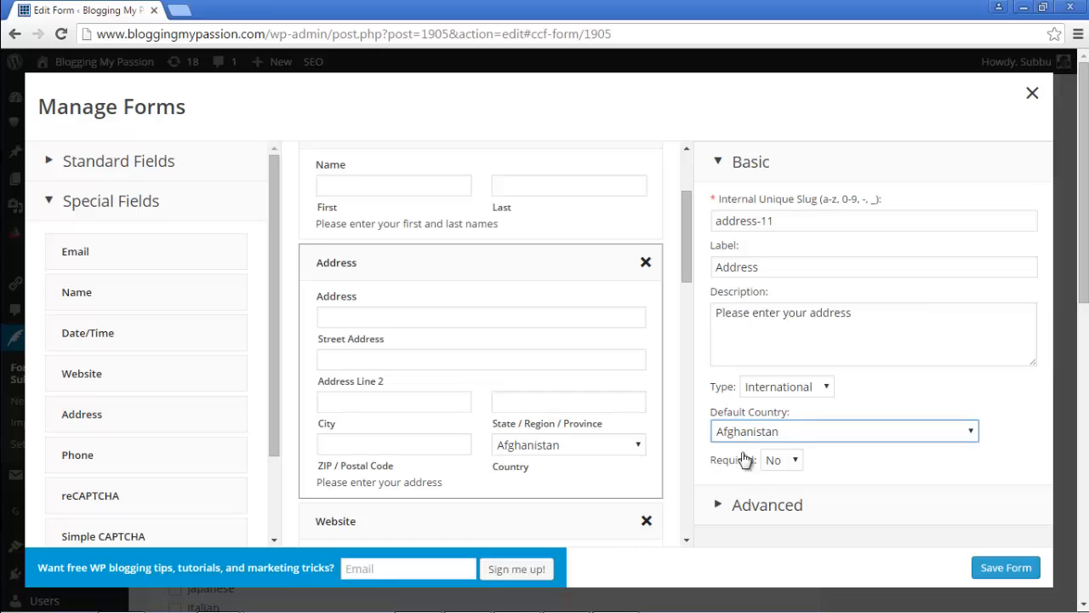
left_click(770, 393)
left_click(773, 390)
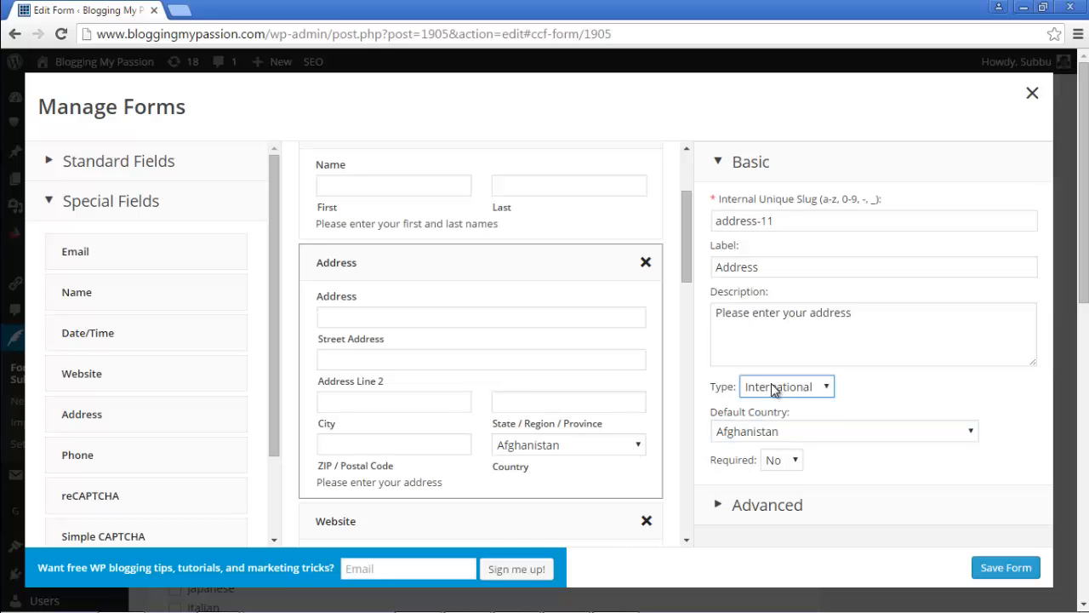
left_click(792, 464)
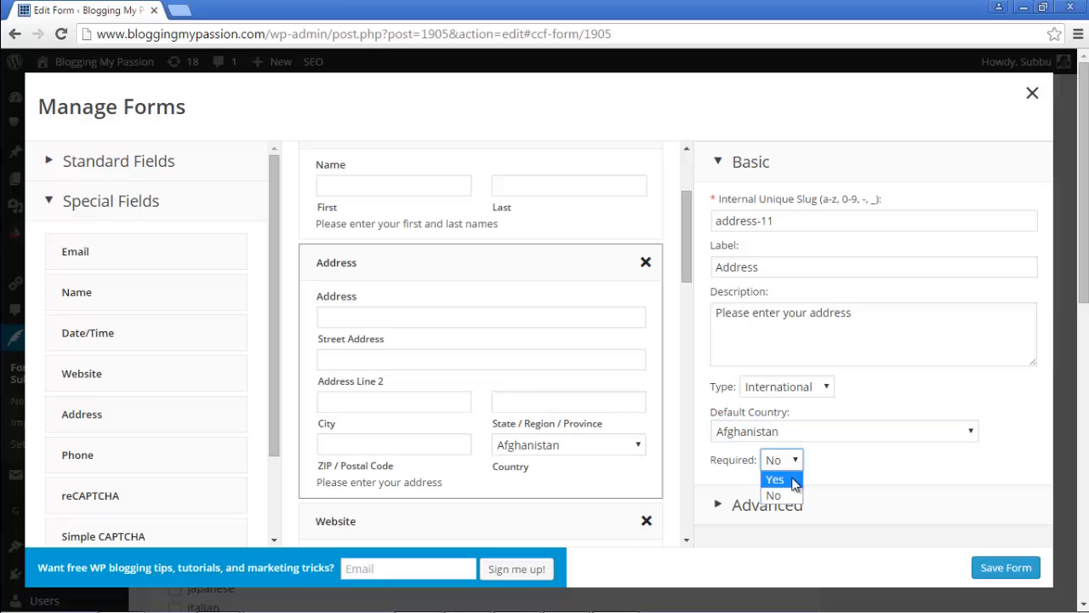
left_click(776, 479)
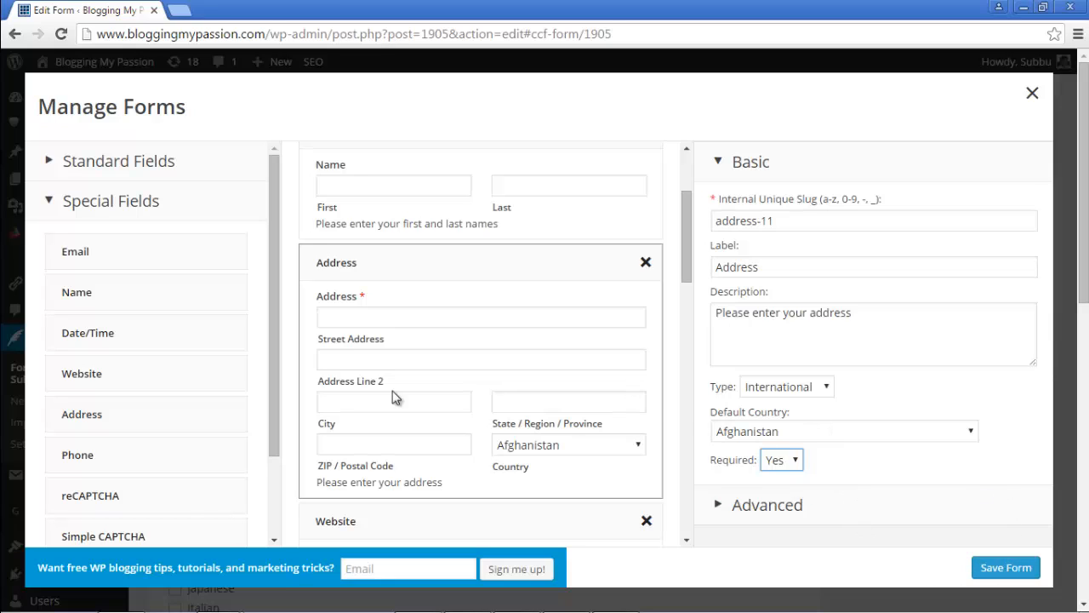
Step: Add a Phone field labelled Mobile with the description 'Please enter your mobile no.'
left_click_drag(277, 429, 251, 500)
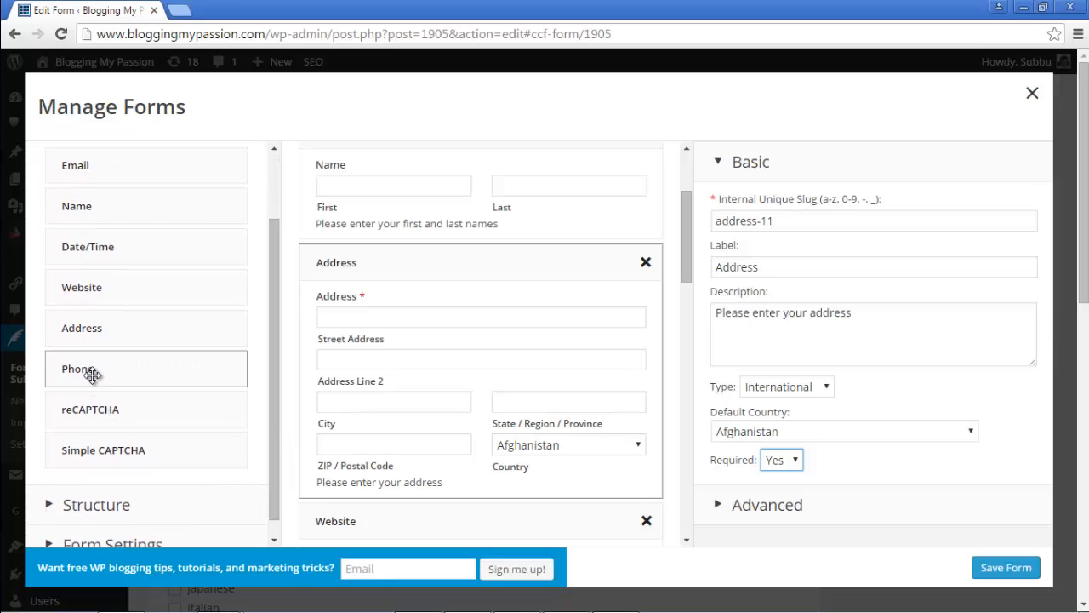
left_click_drag(691, 240, 679, 309)
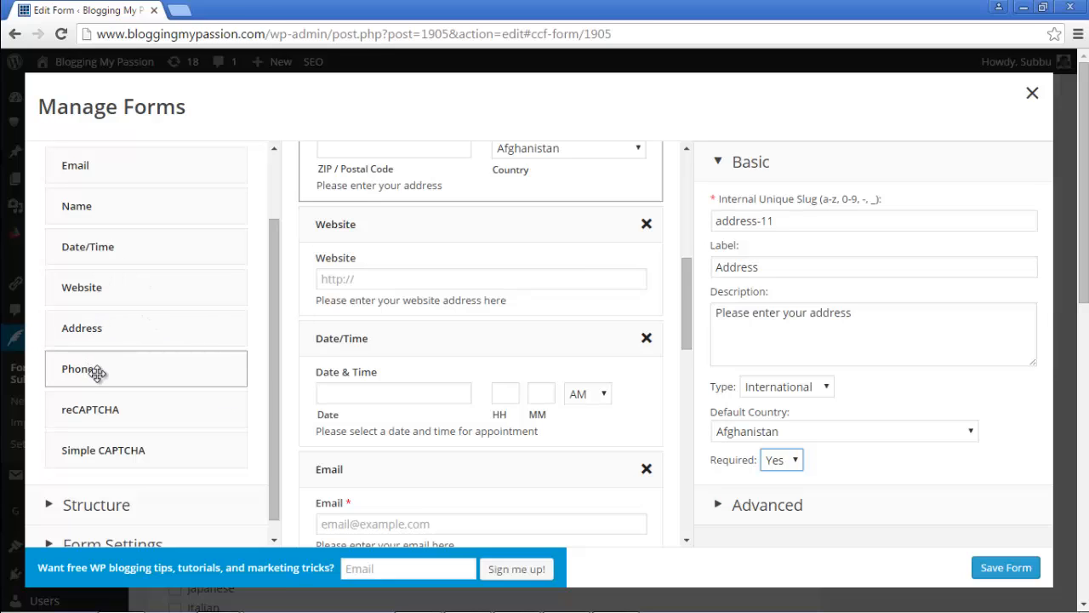
left_click_drag(88, 369, 418, 341)
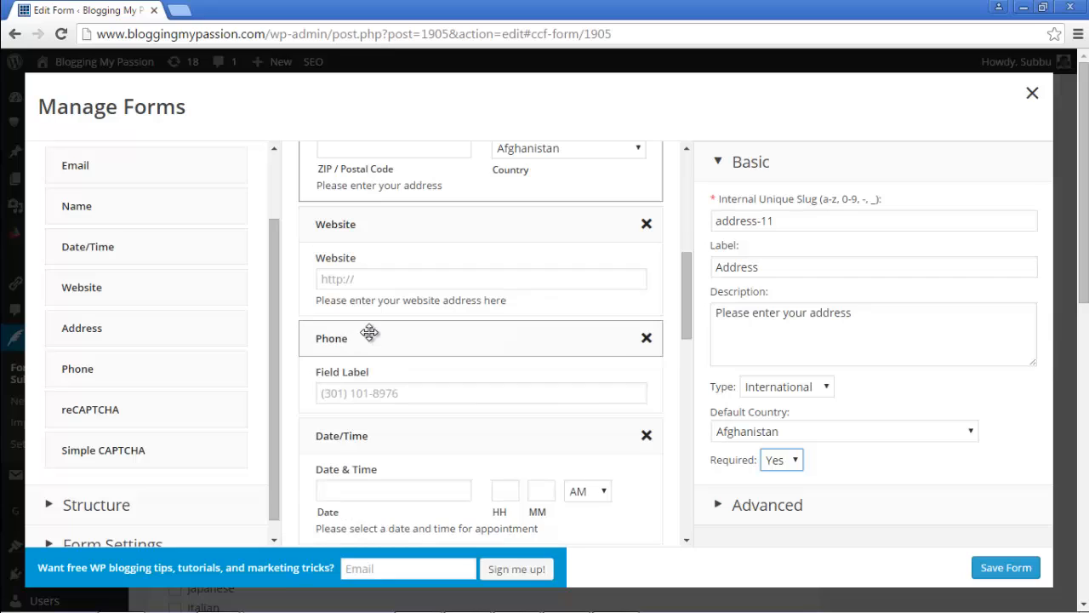
left_click(496, 338)
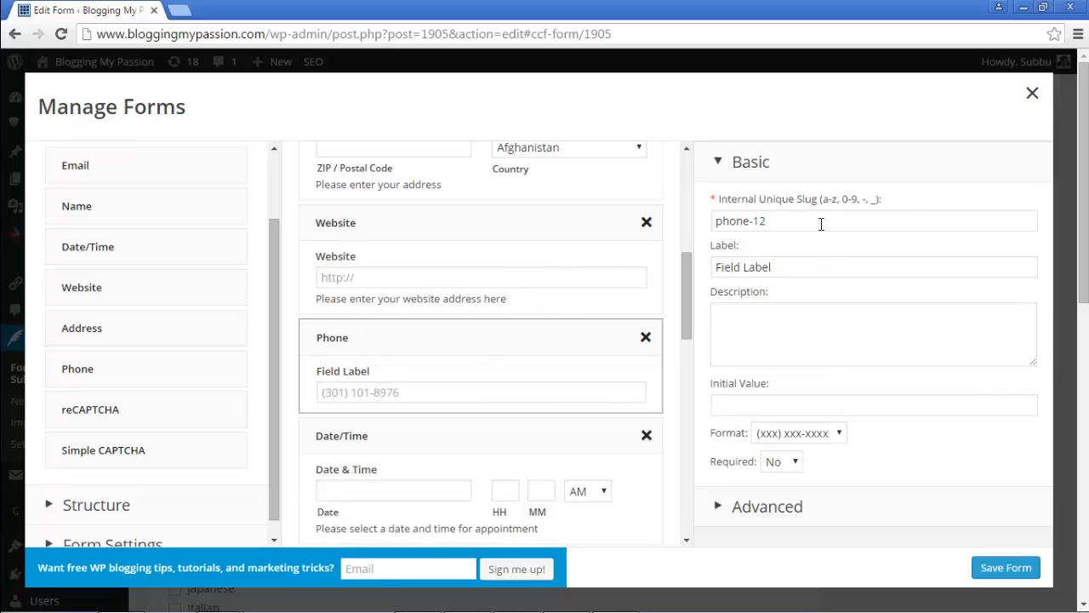
left_click_drag(802, 271, 713, 307)
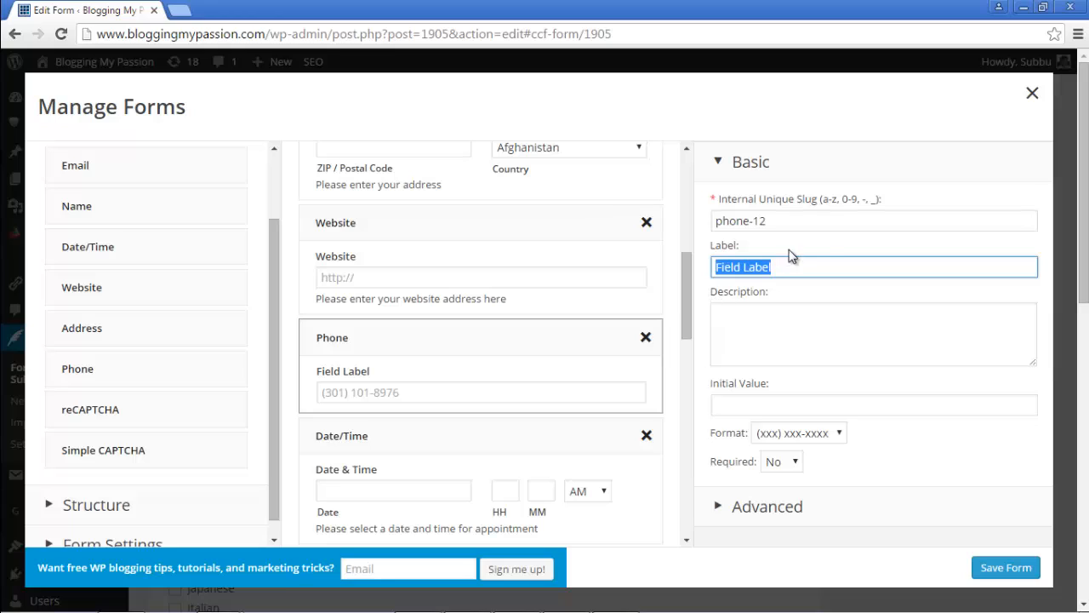
type("Mobile")
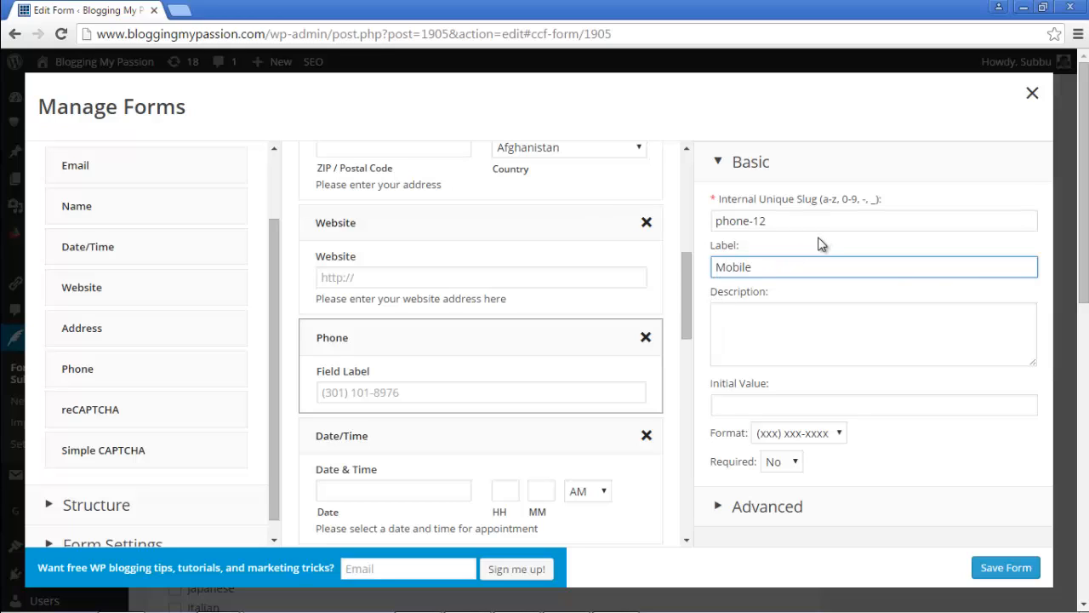
left_click(797, 325)
type("Ple")
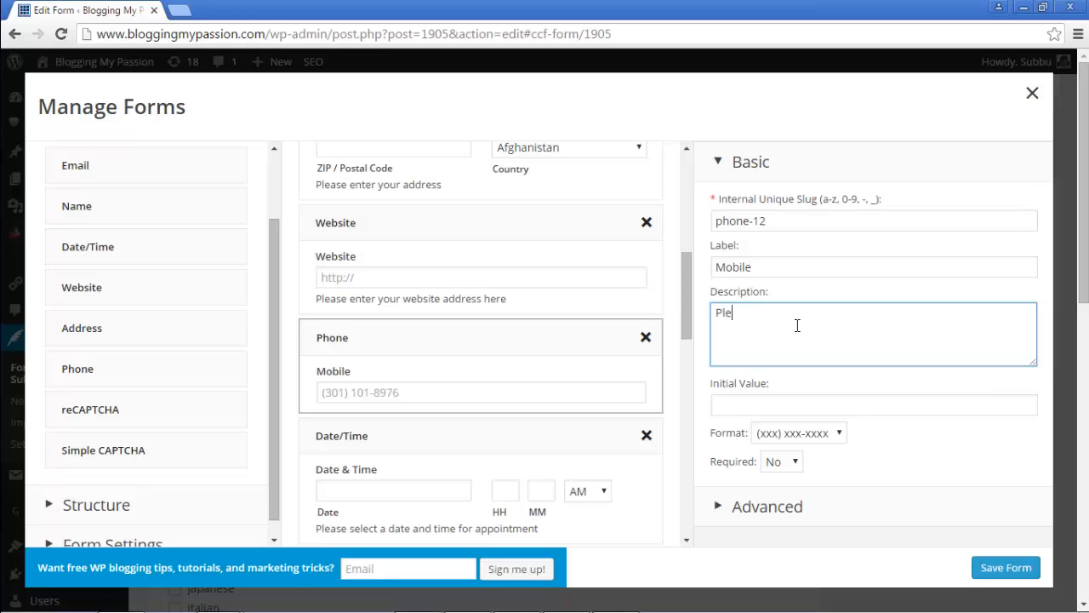
type("ase enter your mobile no.")
Step: Set the Mobile field's format to International and its Required option to Yes
left_click(814, 434)
left_click(804, 468)
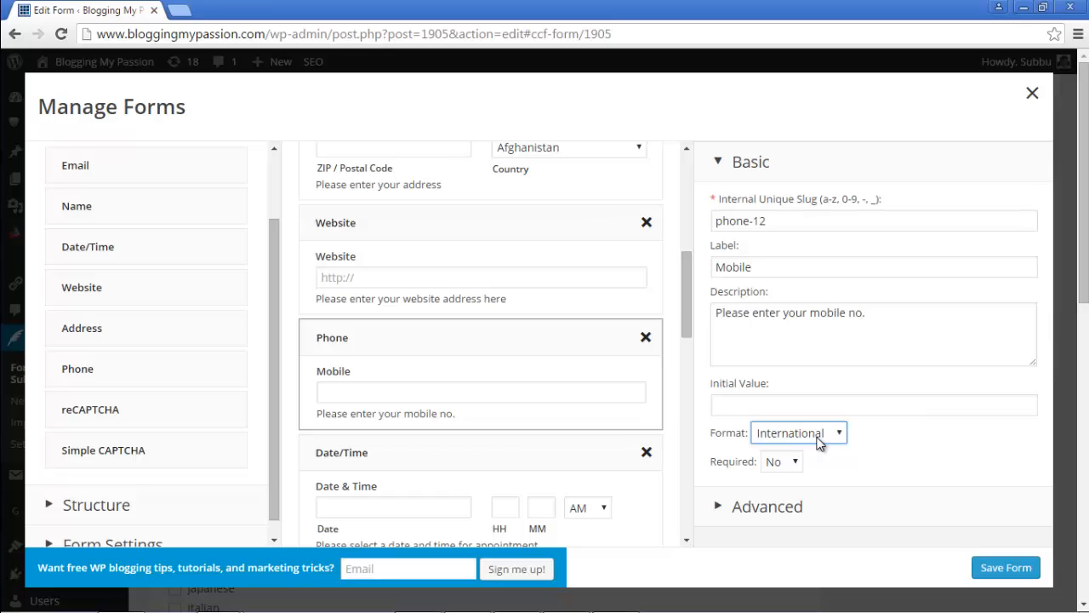
left_click(817, 438)
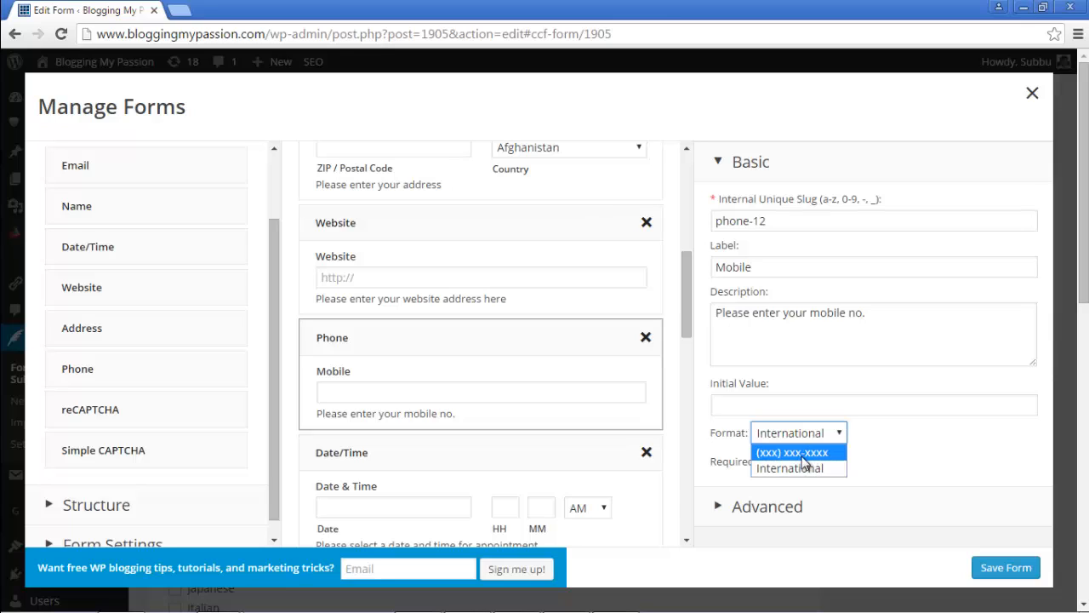
left_click(805, 454)
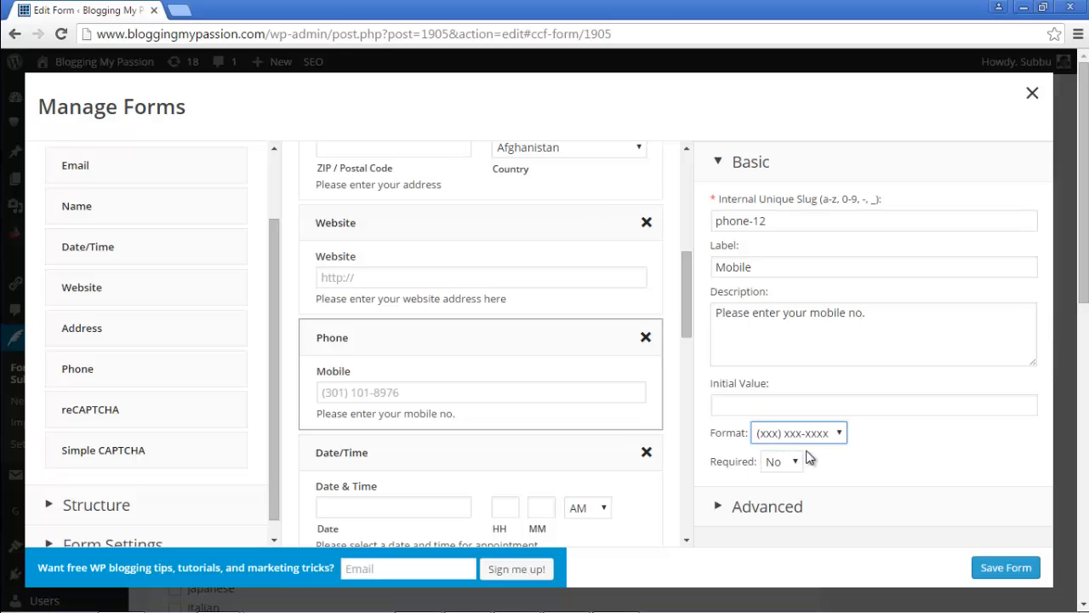
left_click(800, 438)
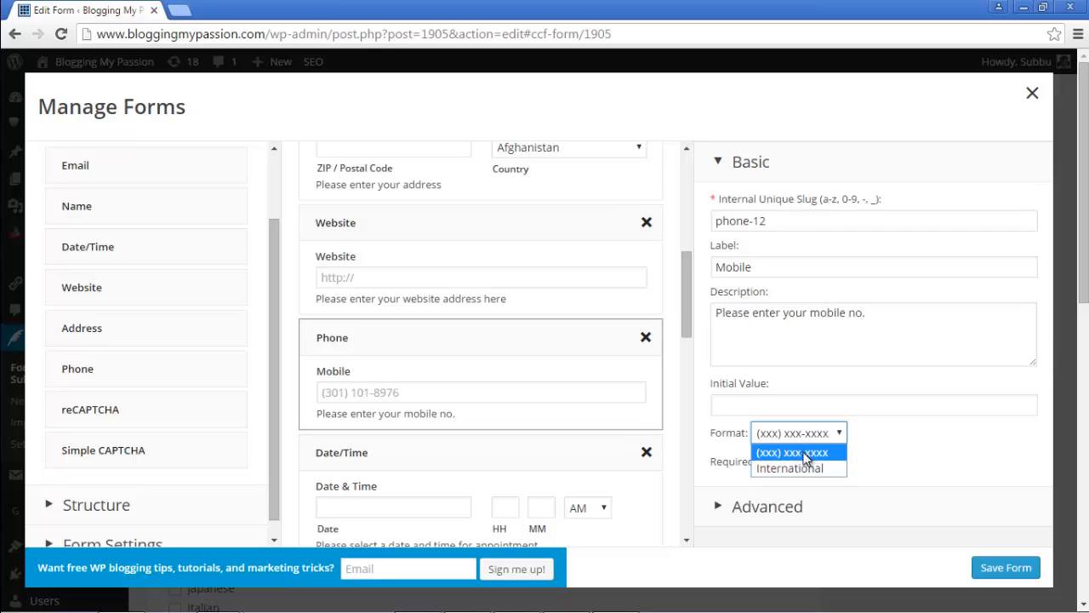
left_click(796, 468)
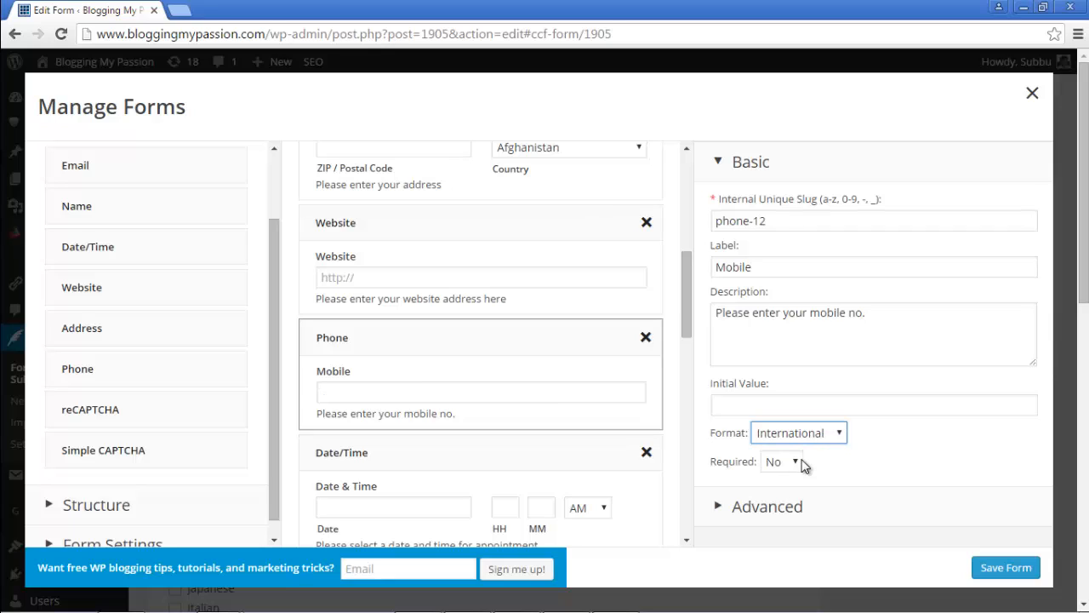
left_click(799, 462)
left_click(791, 483)
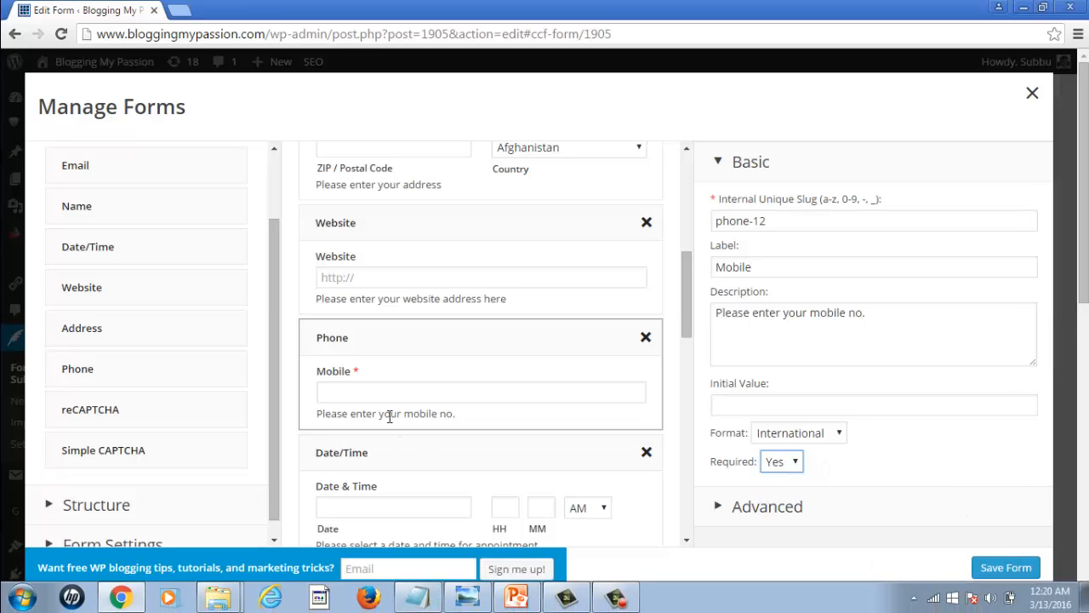
Step: Place Simple CAPTCHA after File Upload, and remove the reCAPTCHA field added alongside it
left_click_drag(690, 297, 664, 382)
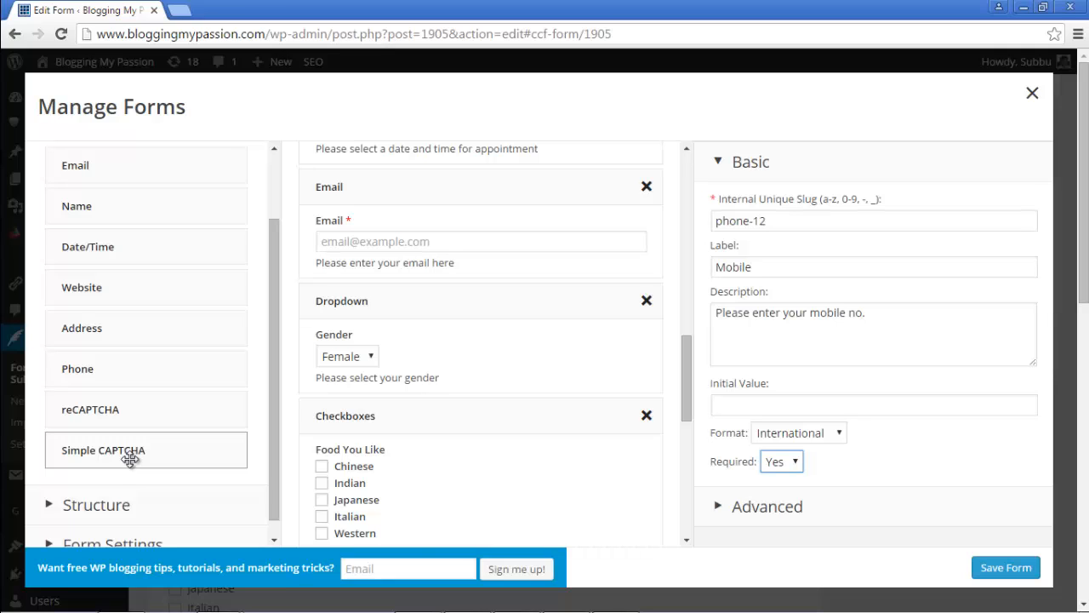
left_click_drag(687, 371, 681, 513)
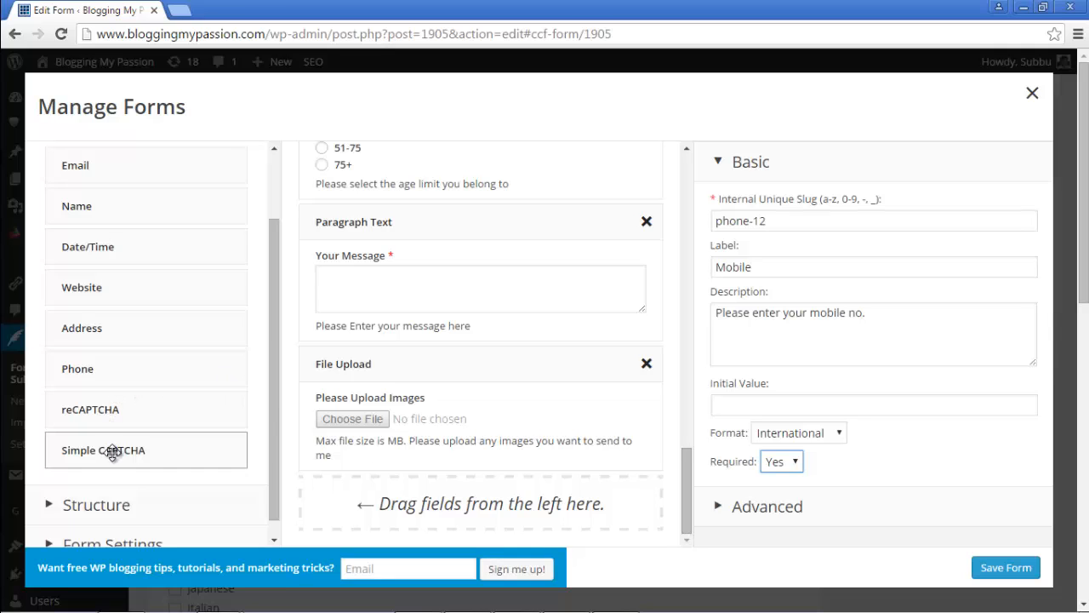
left_click_drag(110, 452, 382, 437)
scroll(662, 336, "down", 3)
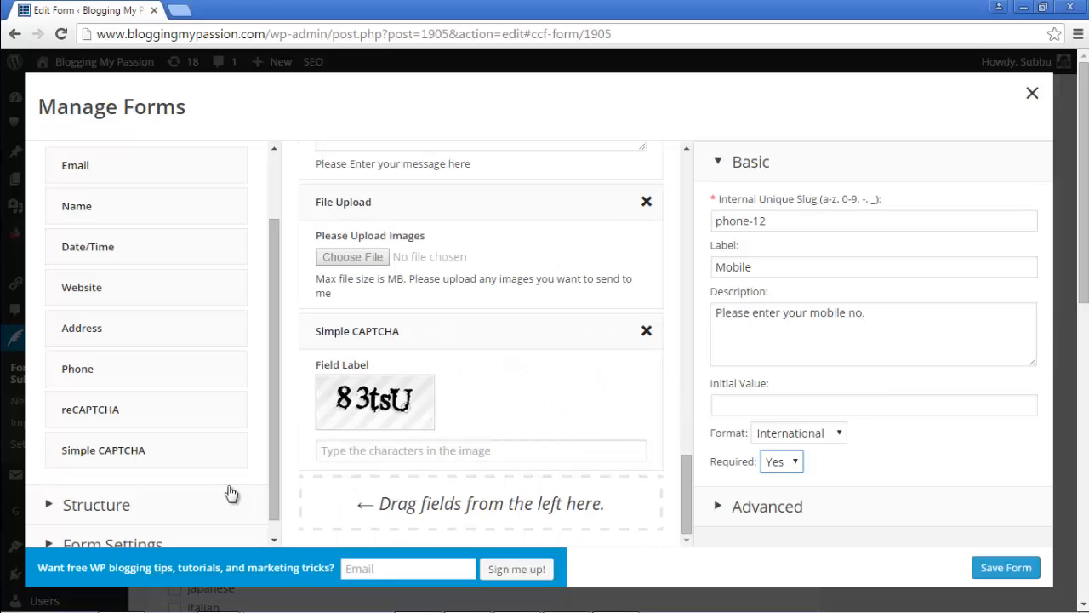
left_click_drag(106, 402, 372, 520)
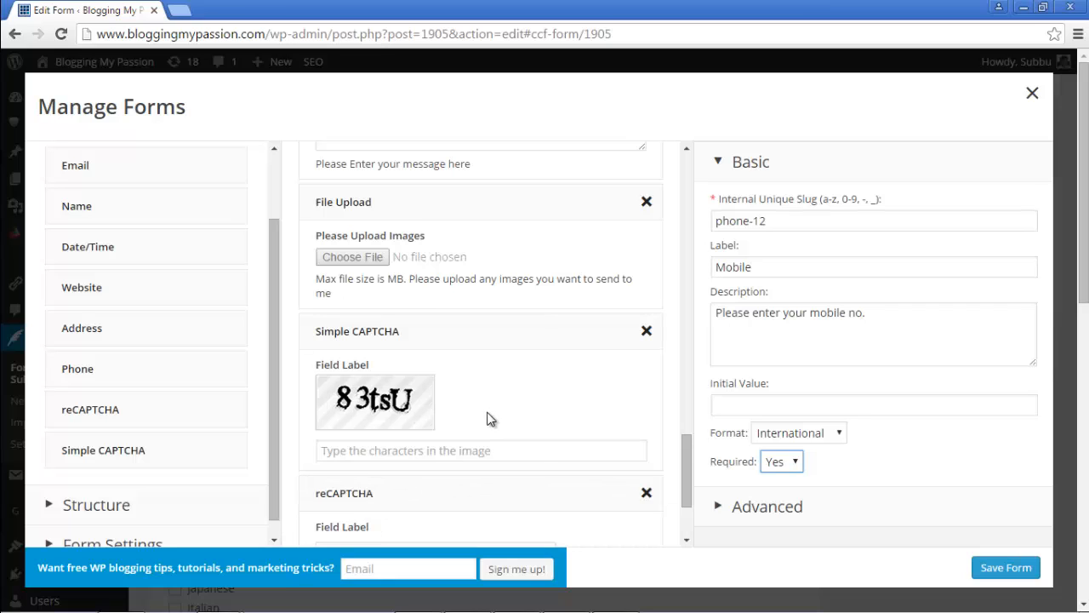
scroll(493, 442, "down", 1)
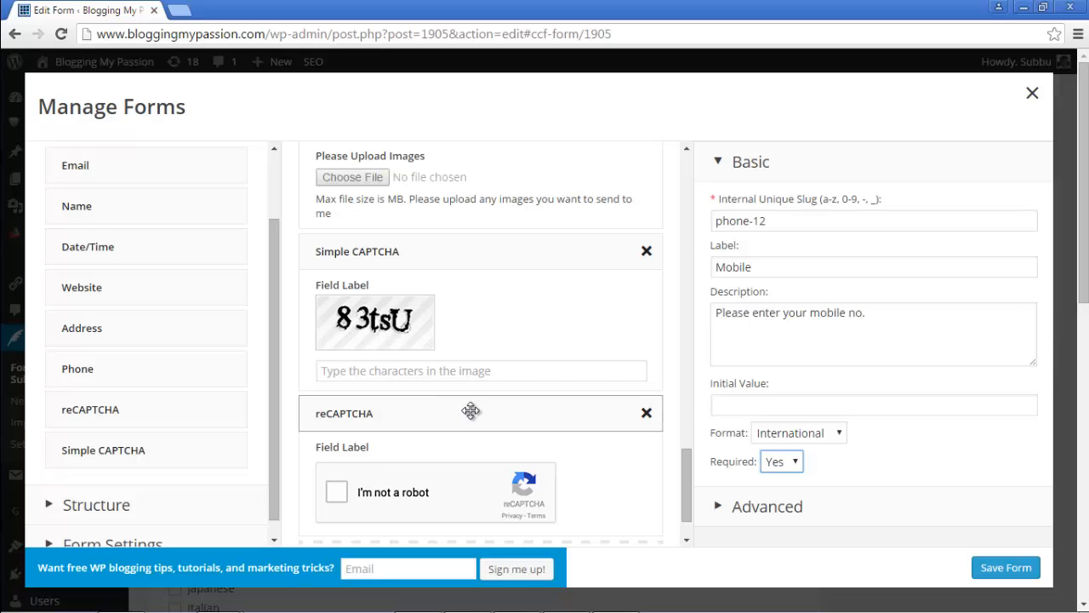
left_click(647, 415)
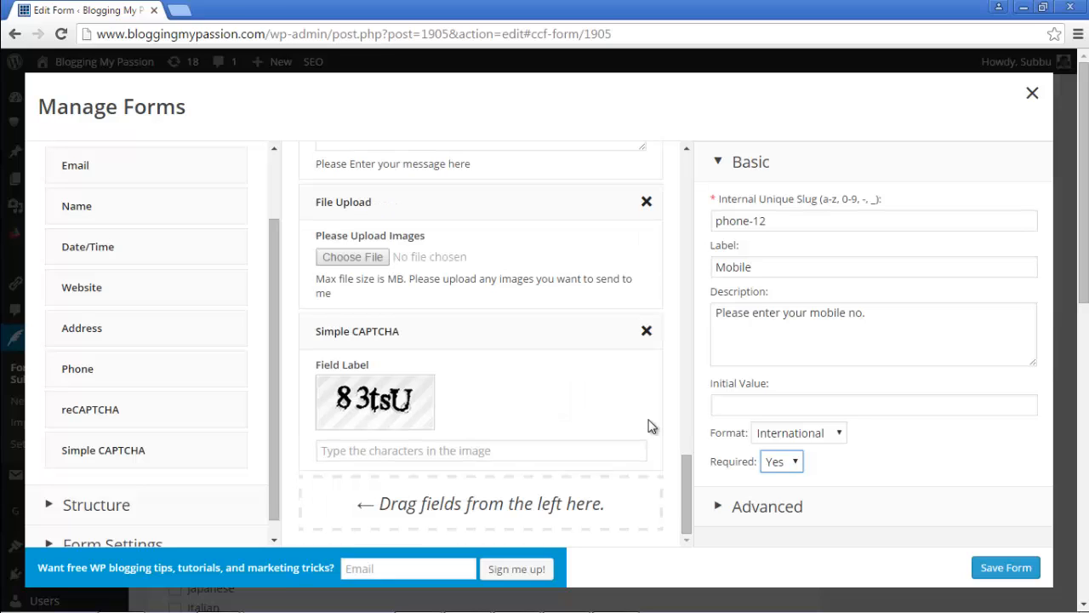
Step: Relabel the Simple CAPTCHA field 'Please Tell Us That You Are not a Robot'
left_click(453, 339)
left_click_drag(774, 221, 716, 209)
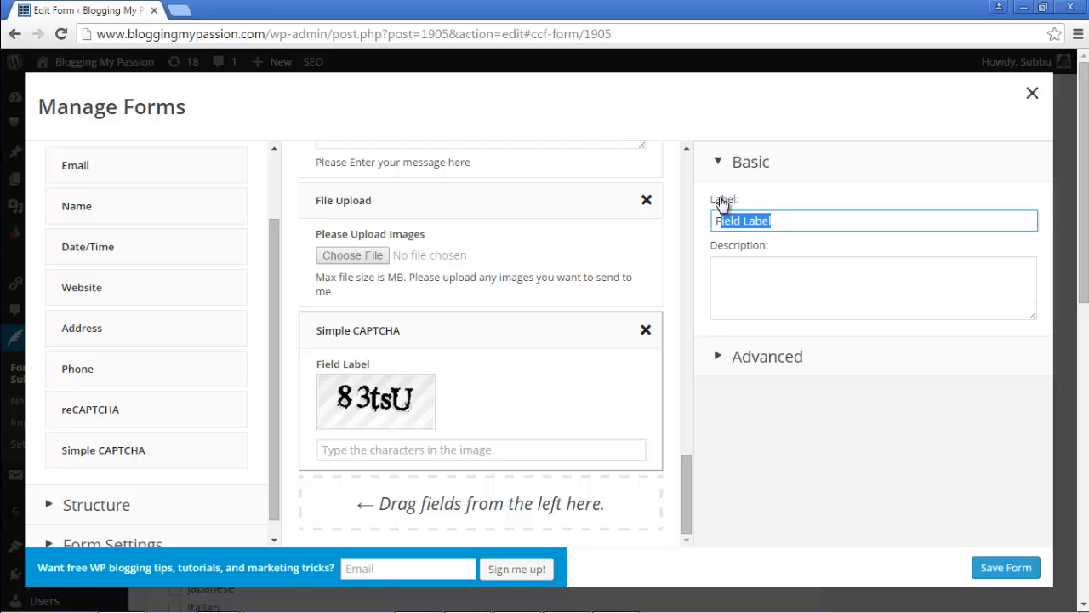
type("P")
key("BackSpace")
key("BackSpace")
key("BackSpace")
type("m")
key("BackSpace")
type("Ma")
key("BackSpace")
key("BackSpace")
type("Tell Us That You Are not a R")
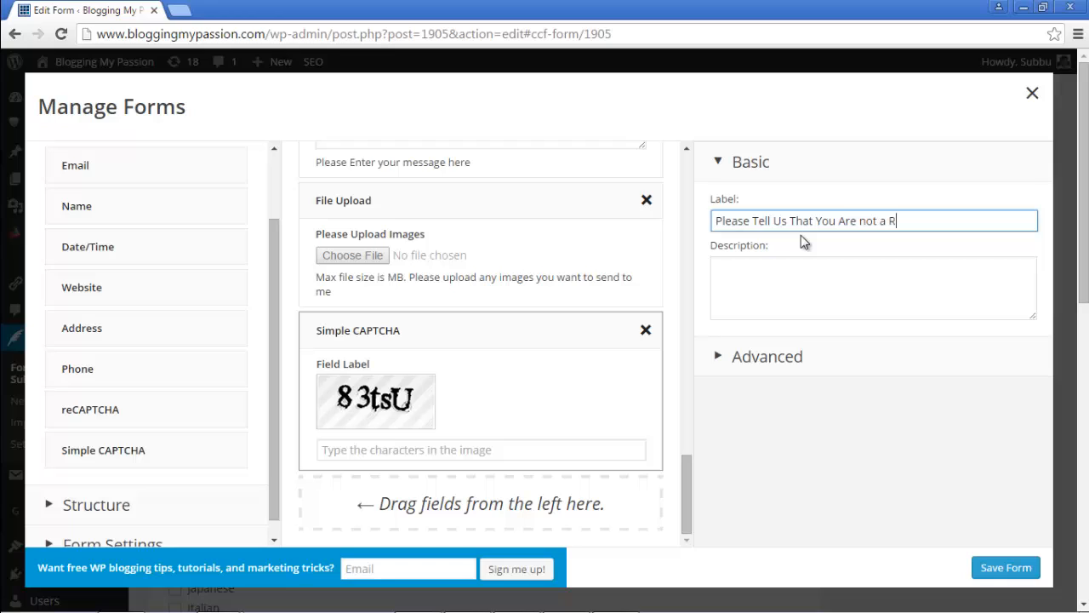
type("obot")
Step: Give the CAPTCHA field the description 'Please enter the above words'
key("Tab")
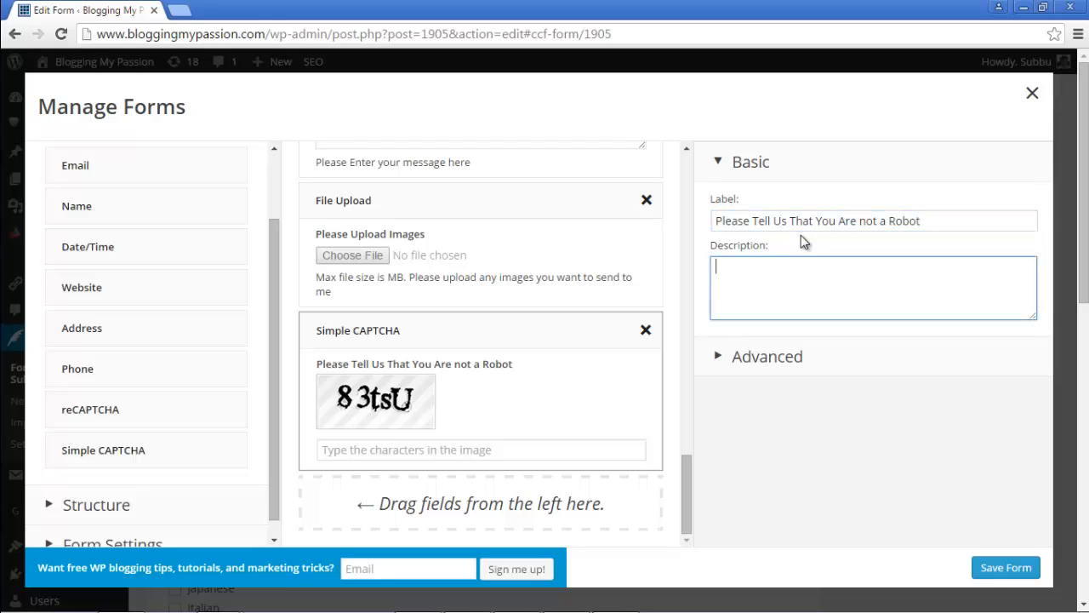
type("Please enter the above words and m")
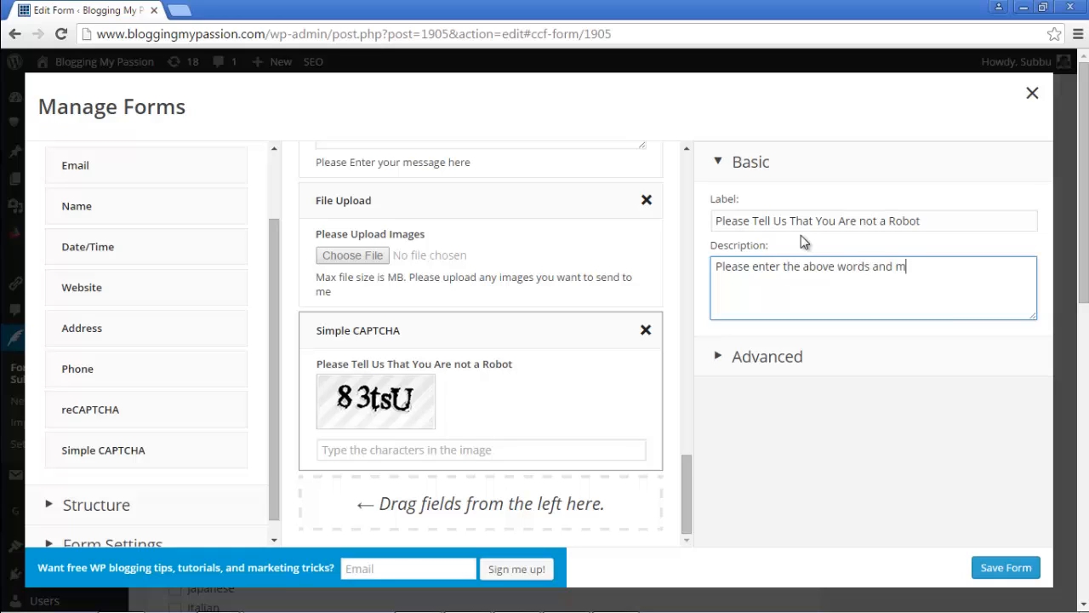
key("BackSpace")
key("BackSpace")
key("BackSpace")
key("BackSpace")
key("BackSpace")
left_click(278, 195)
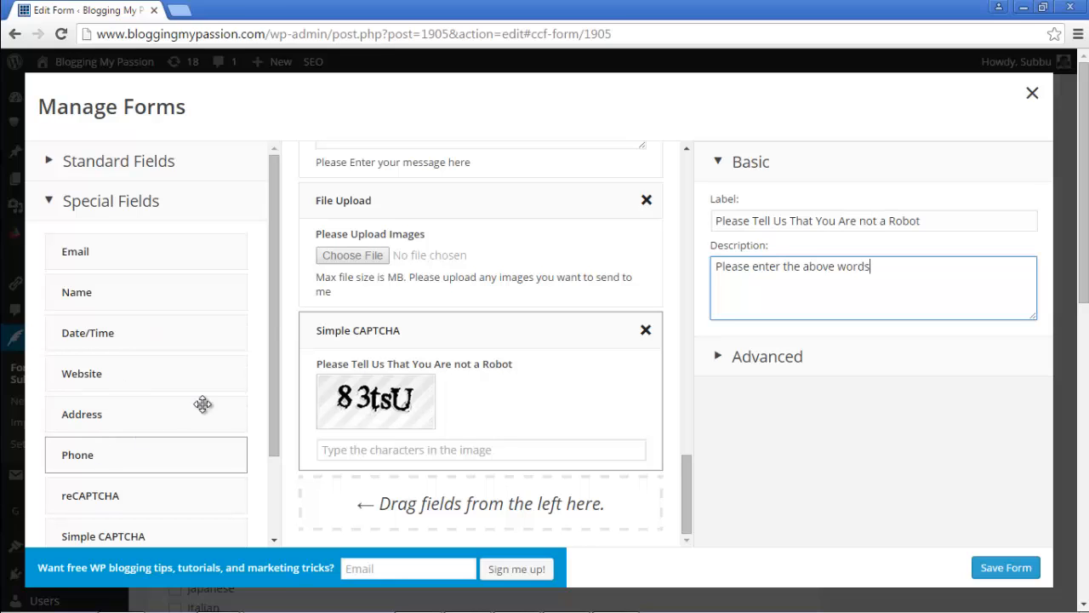
left_click_drag(272, 315, 238, 459)
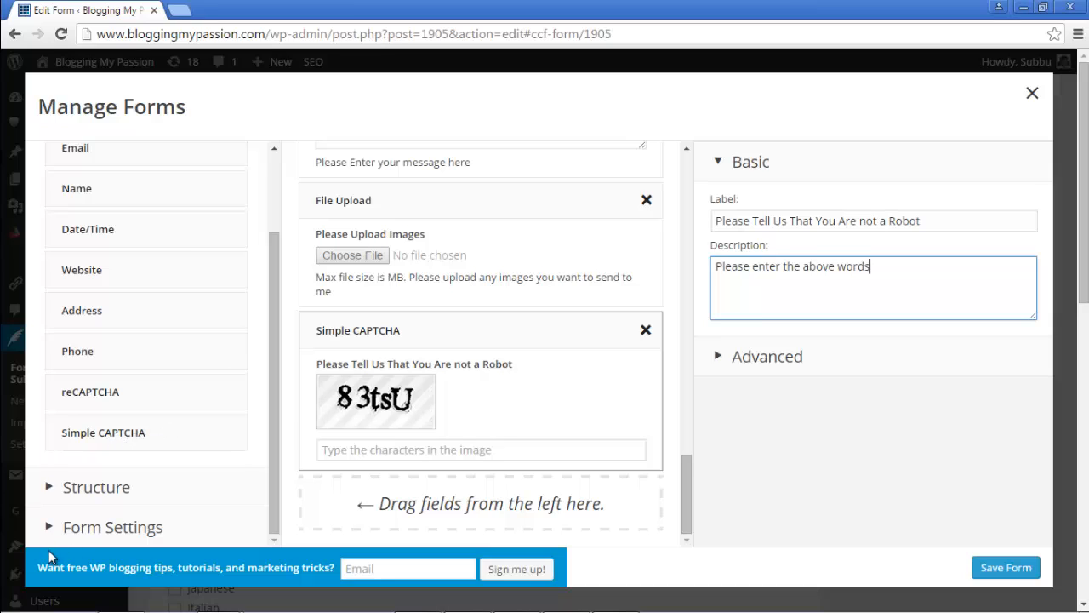
Step: In Form Settings, change the form title to 'Detailed Contact Form'
left_click(110, 491)
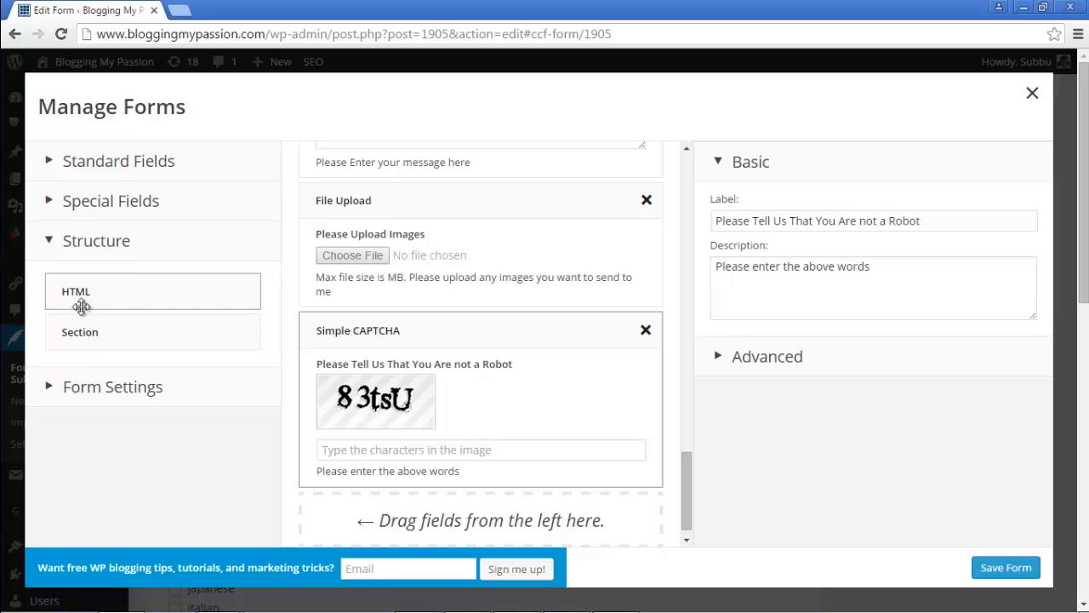
left_click(116, 389)
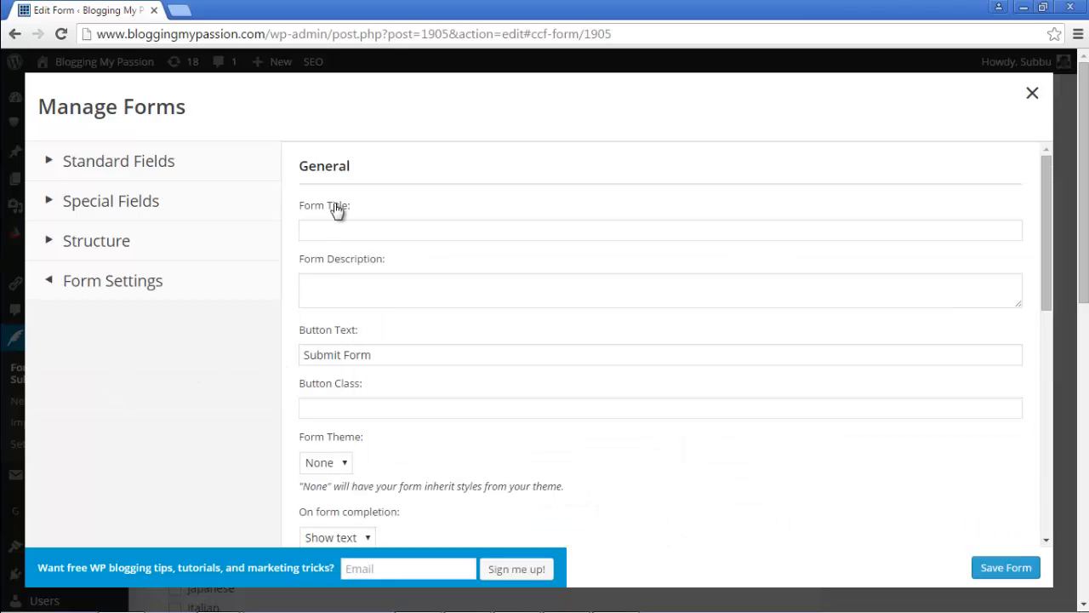
left_click(366, 232)
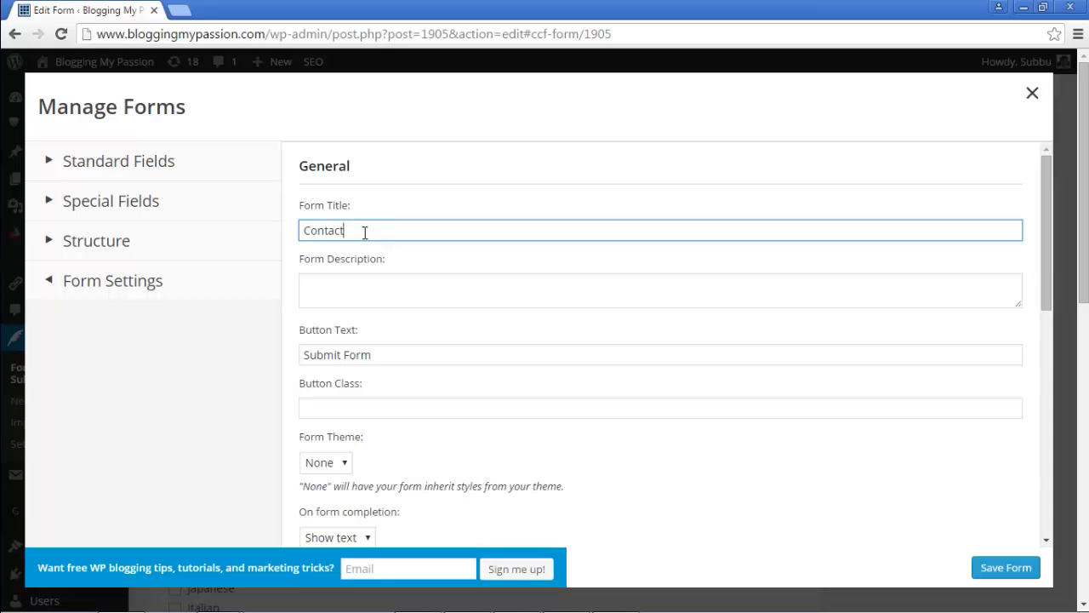
key("BackSpace")
key("BackSpace")
key("BackSpace")
key("BackSpace")
key("BackSpace")
key("BackSpace")
key("BackSpace")
key("BackSpace")
key("BackSpace")
key("BackSpace")
key("BackSpace")
type("Detailed")
left_click(366, 283)
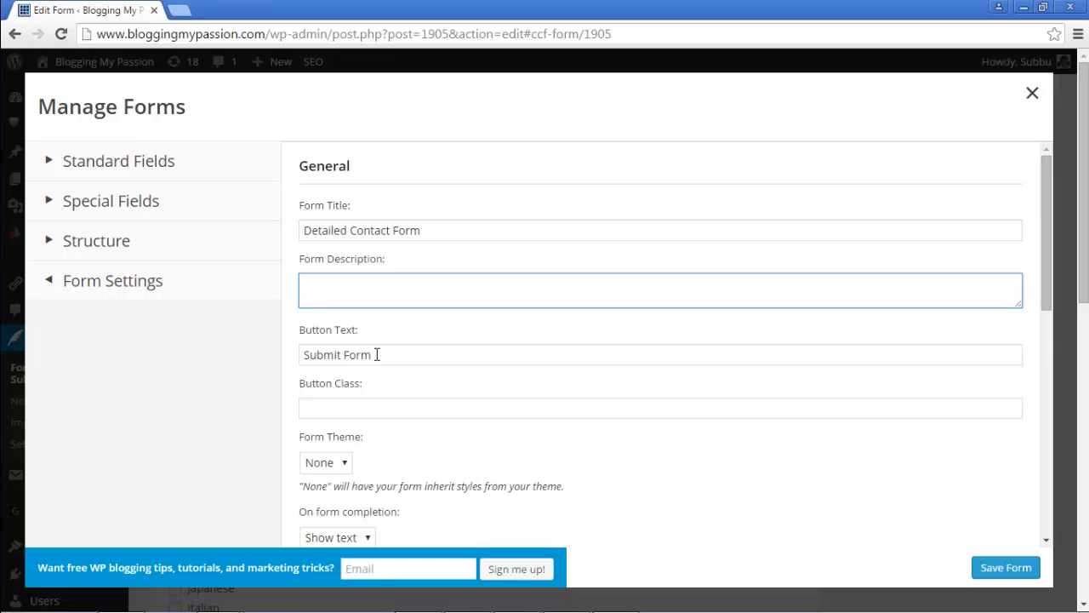
Step: Change the submit button text to 'Mail' and save the form
left_click_drag(377, 355, 342, 354)
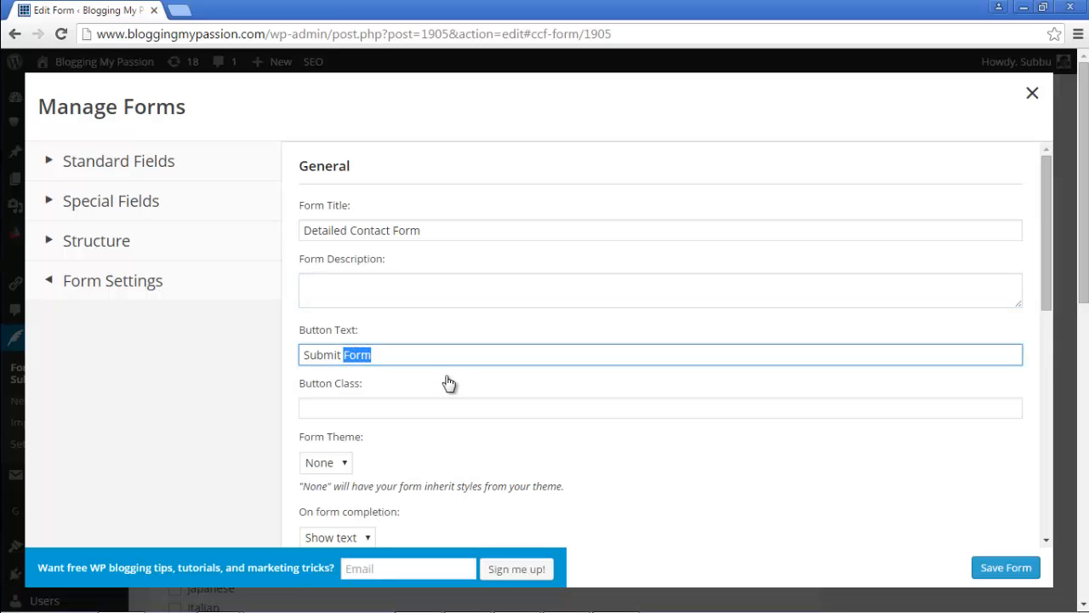
key("BackSpace")
key("BackSpace")
key("BackSpace")
key("BackSpace")
key("BackSpace")
key("BackSpace")
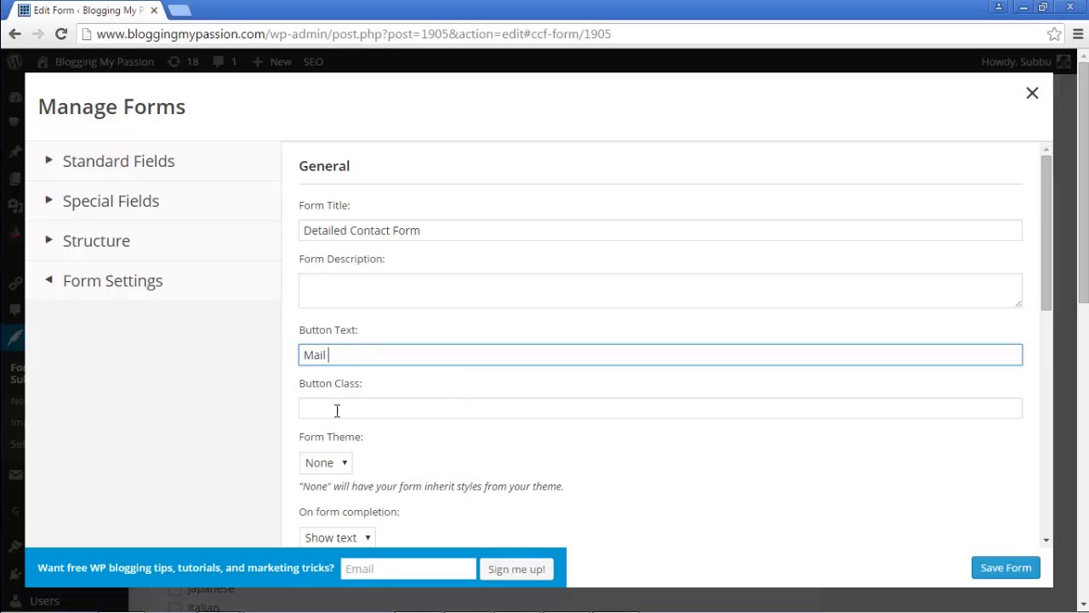
scroll(409, 377, "down", 1)
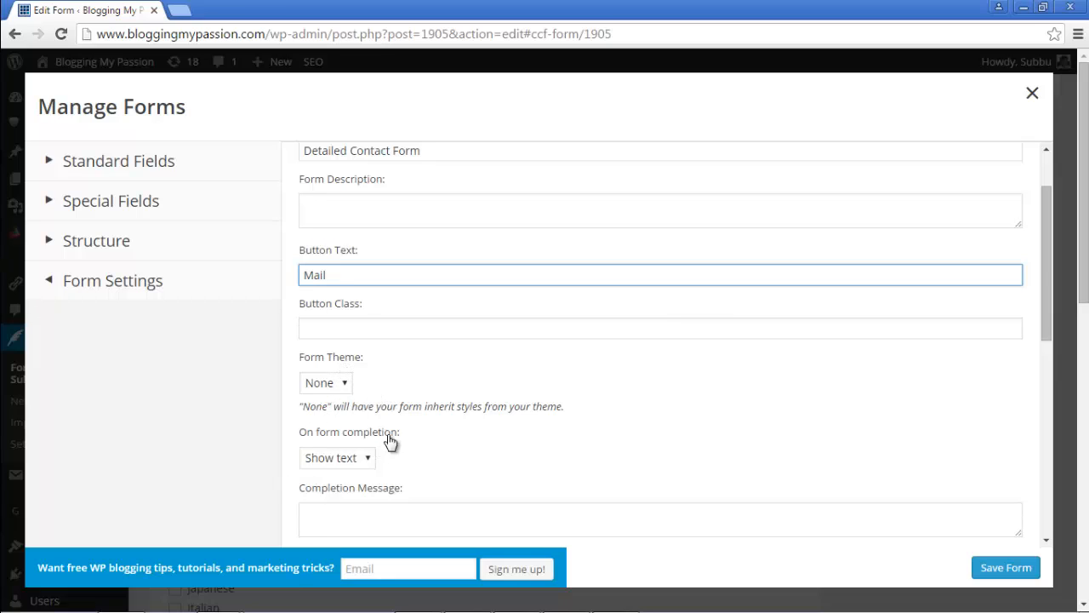
scroll(528, 399, "down", 1)
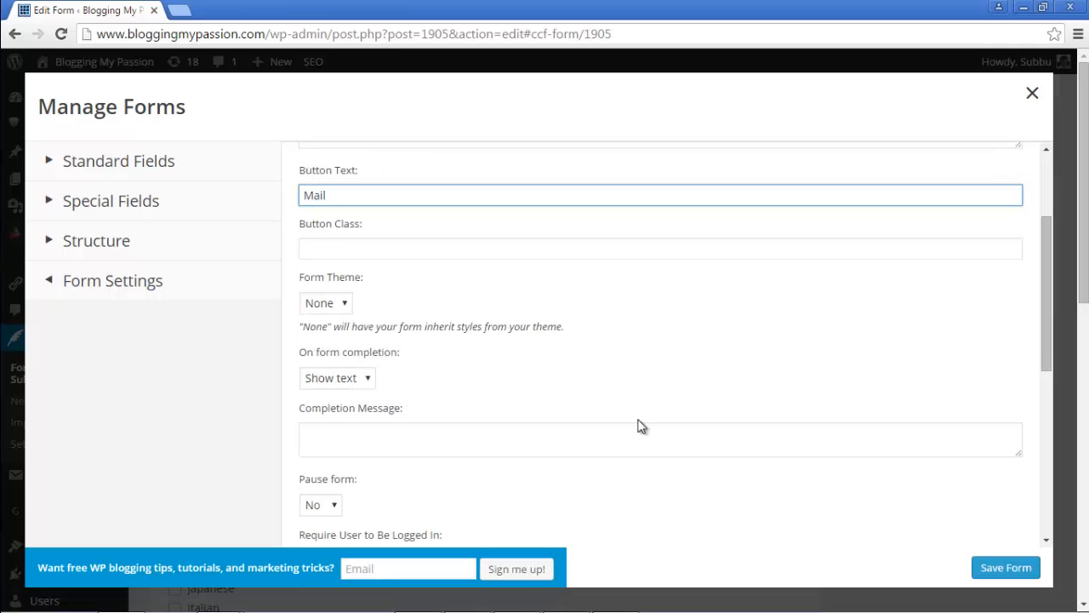
left_click(1017, 576)
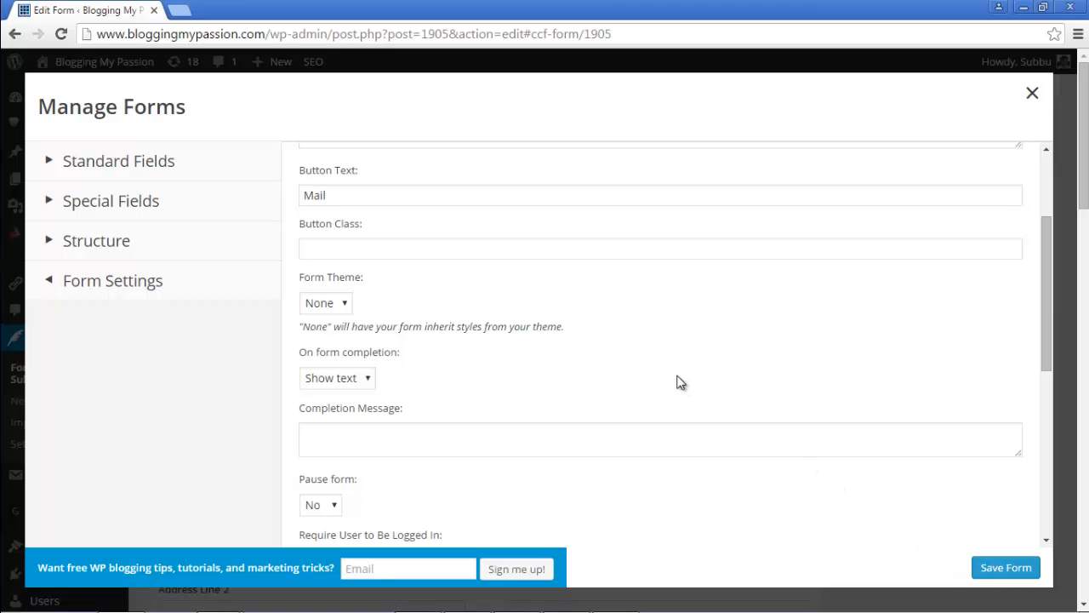
Step: Exit the builder and view the Forms list showing Detailed Contact Form with 13 fields
left_click(1032, 95)
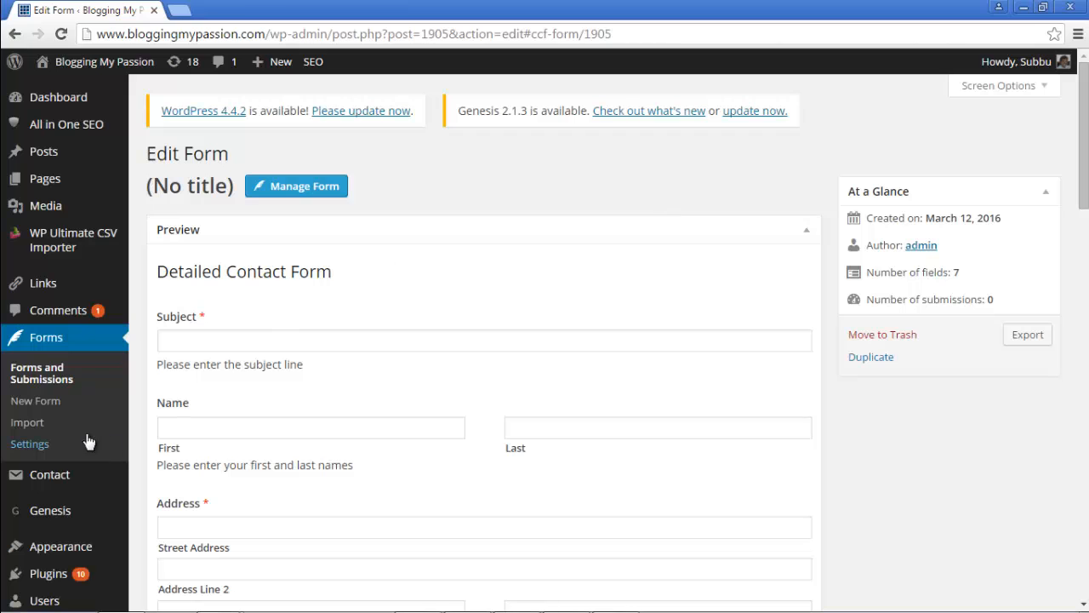
left_click(43, 374)
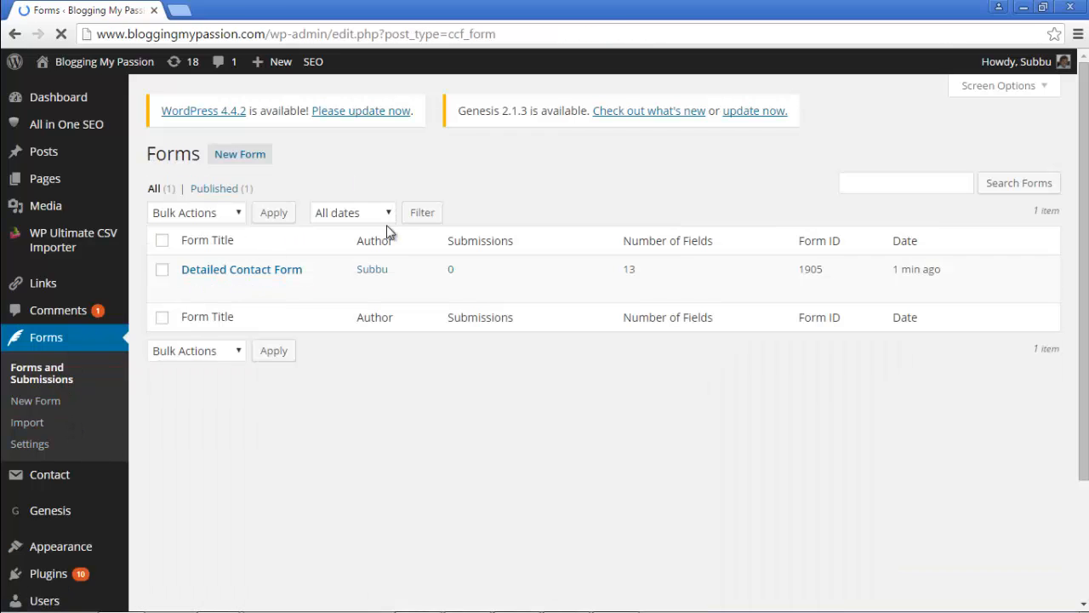
mouse_move(243, 294)
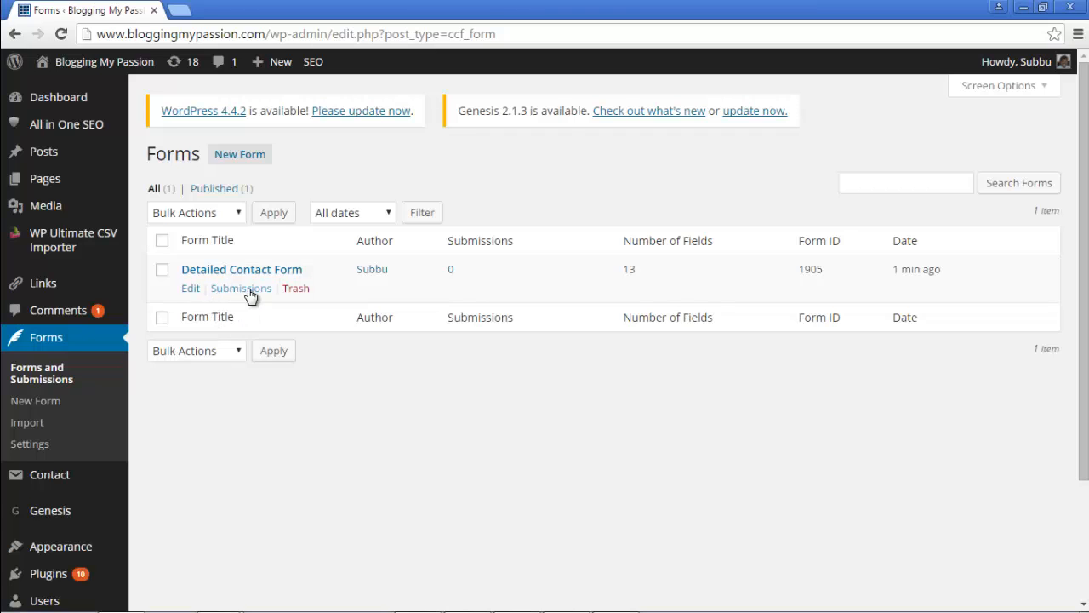
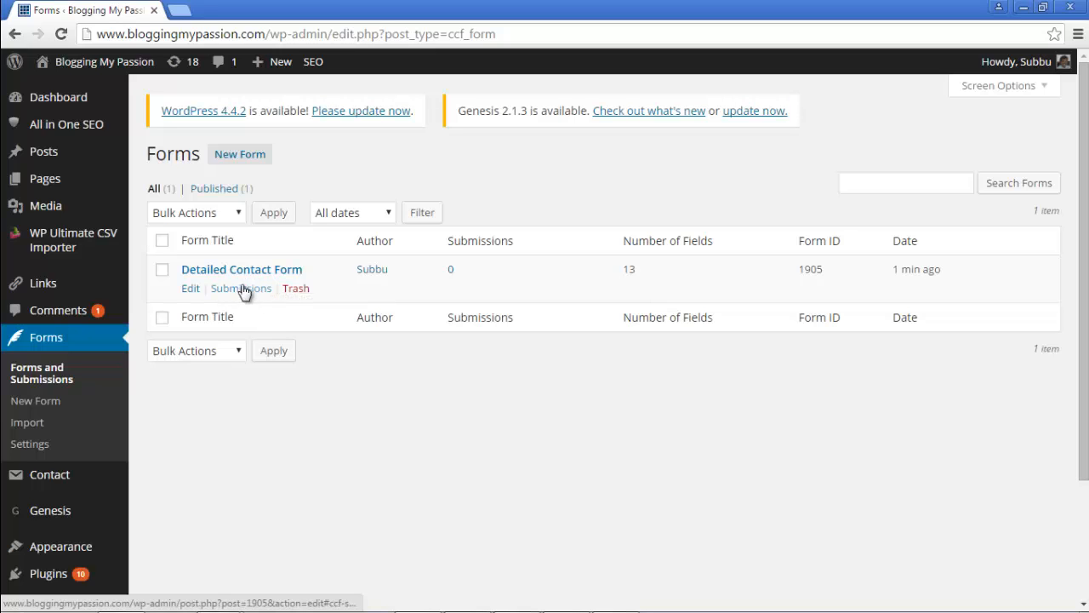
Step: Add a new page titled 'Detailed Contact Form', correcting the misspelled 'From'
mouse_move(49, 186)
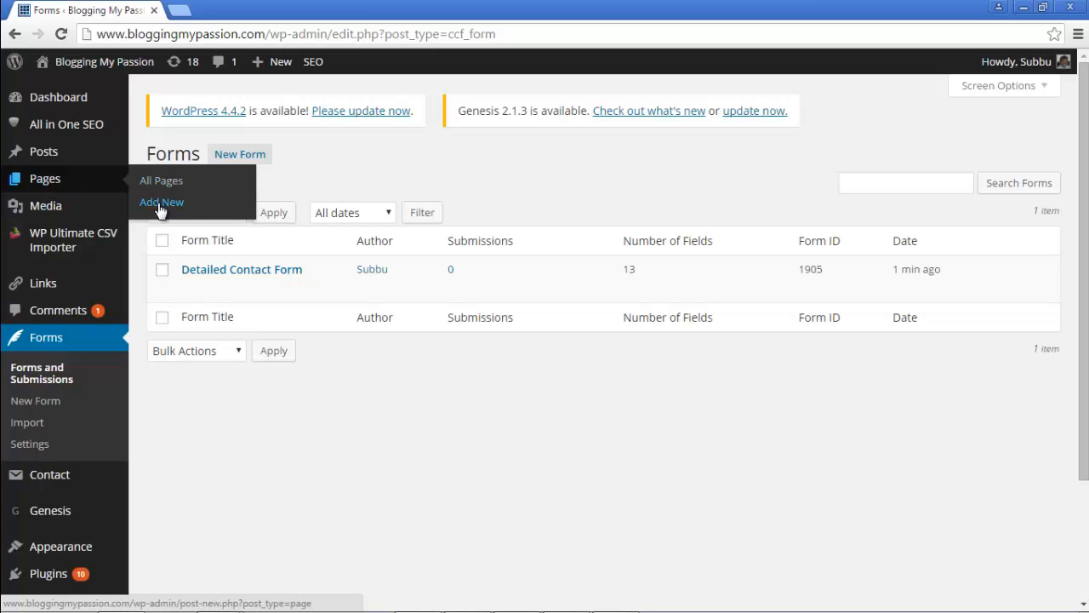
mouse_move(128, 180)
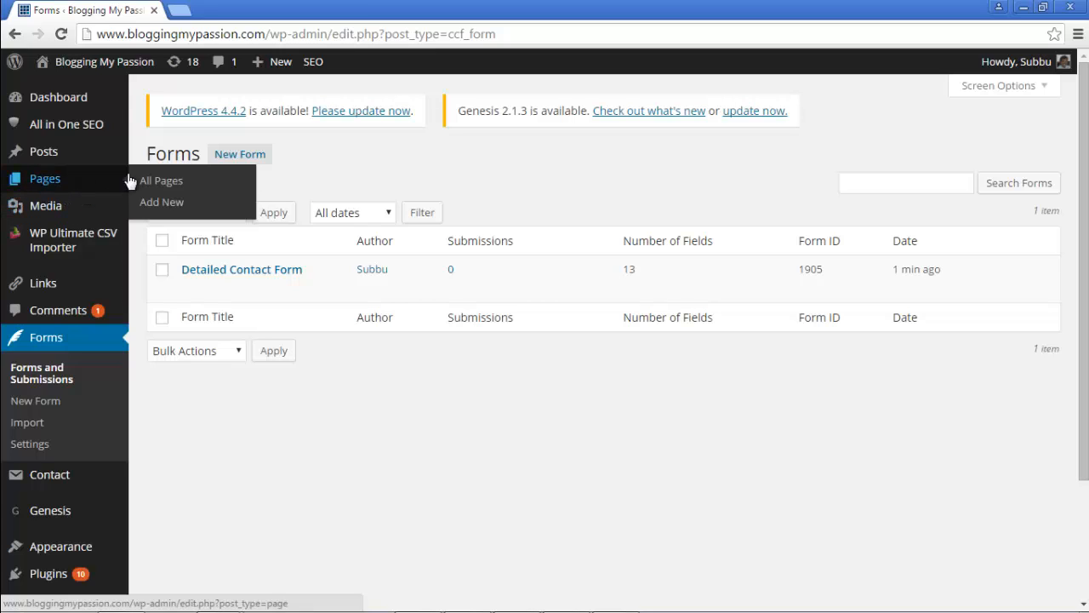
left_click(161, 204)
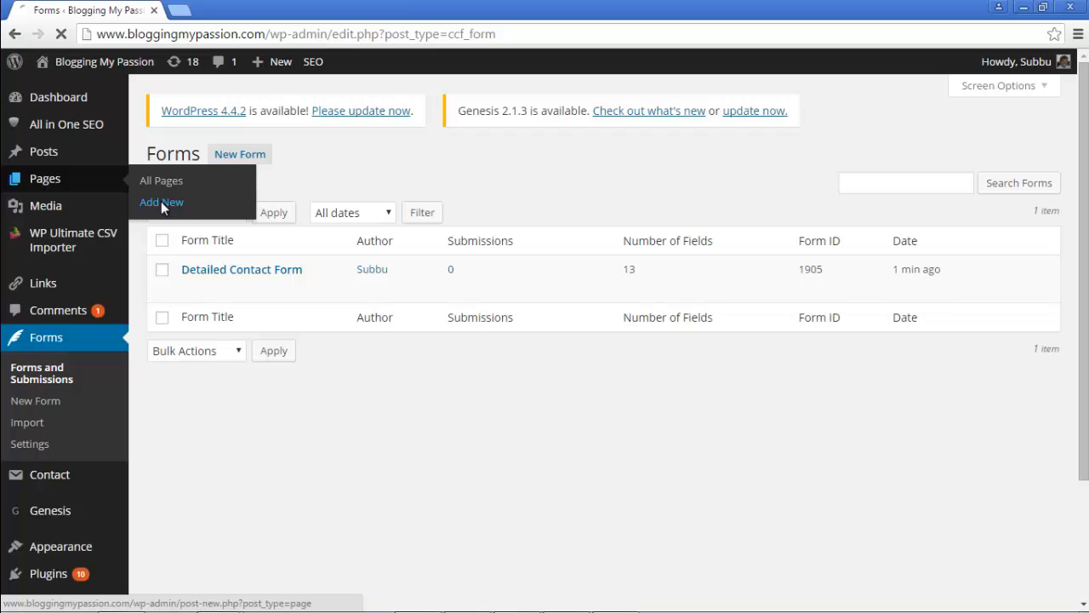
left_click(247, 189)
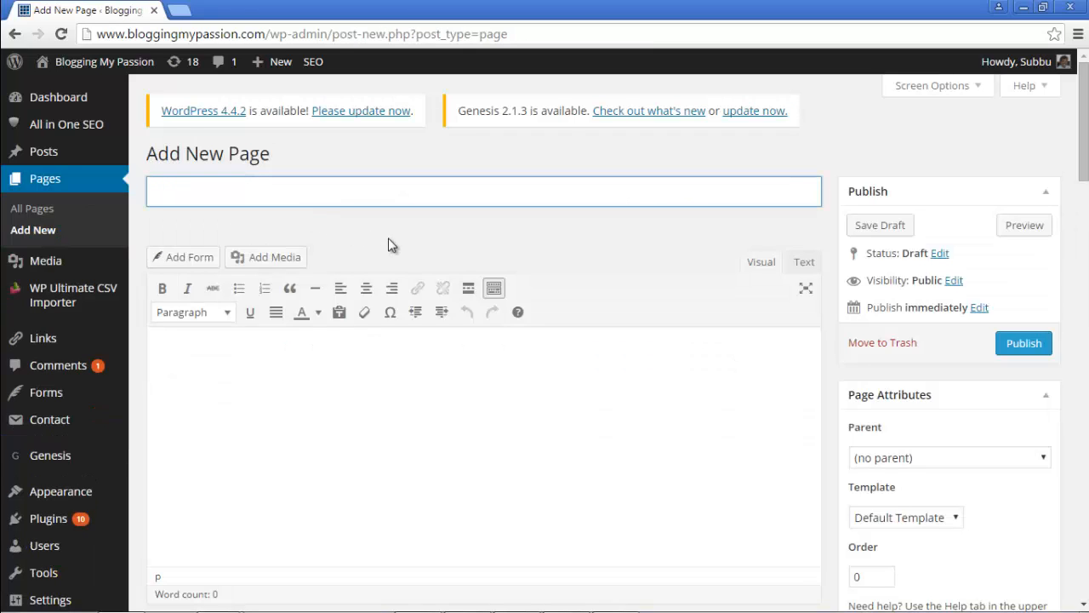
type("Detailed Con")
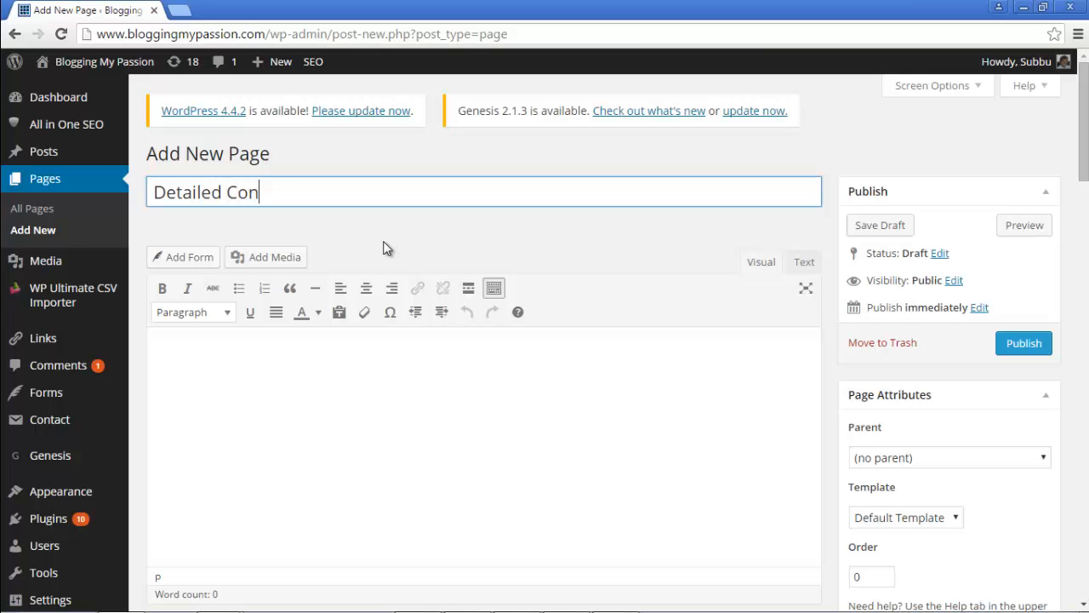
type("tact From")
key("BackSpace")
key("BackSpace")
key("BackSpace")
type("orm")
Step: Insert the existing Detailed Contact Form into the page content
left_click(186, 261)
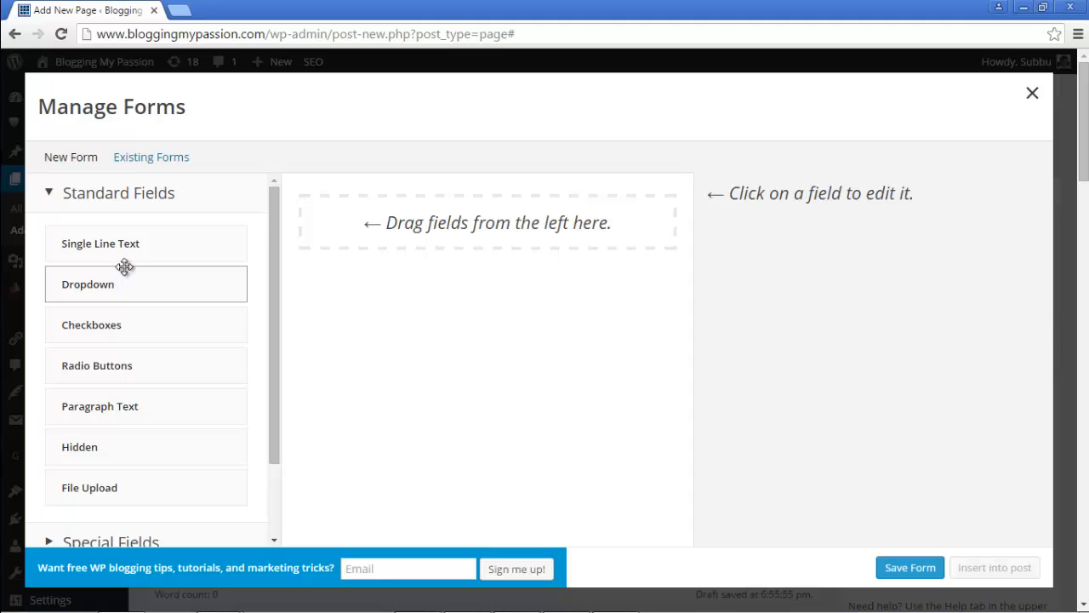
left_click(154, 162)
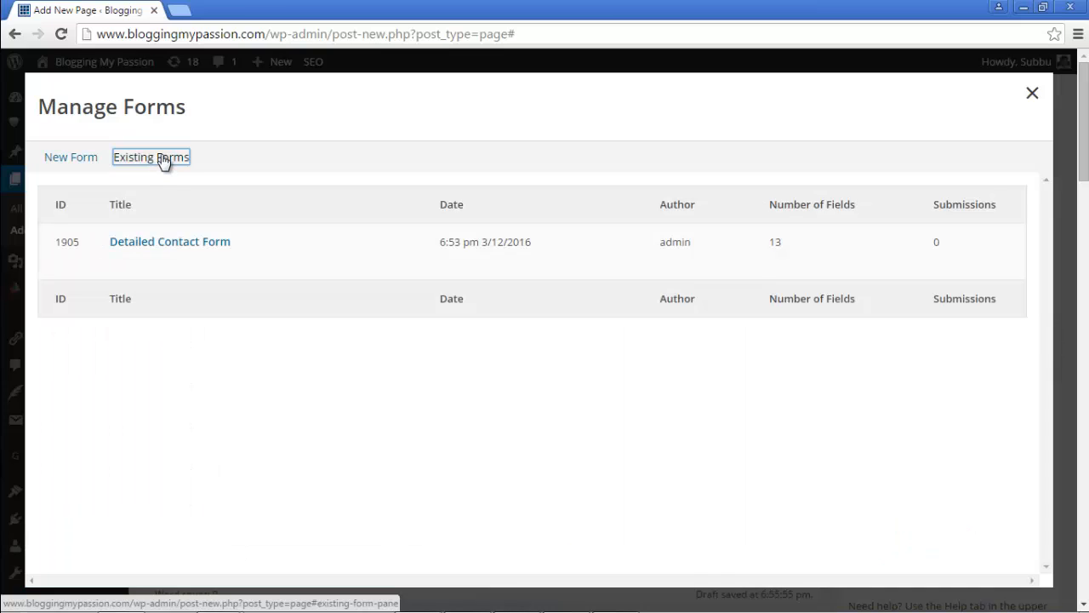
mouse_move(158, 260)
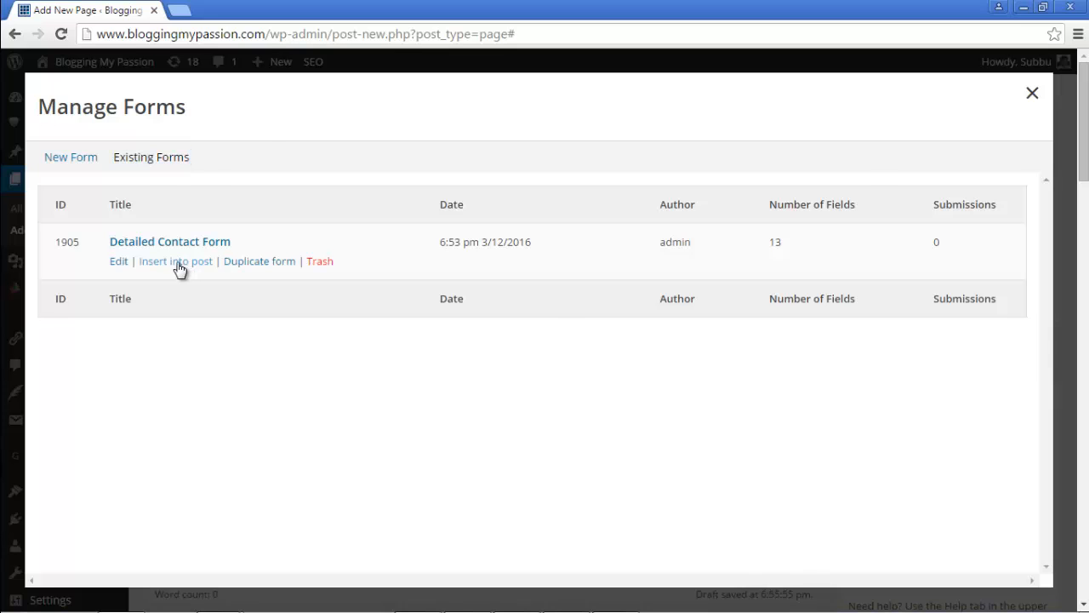
left_click(178, 264)
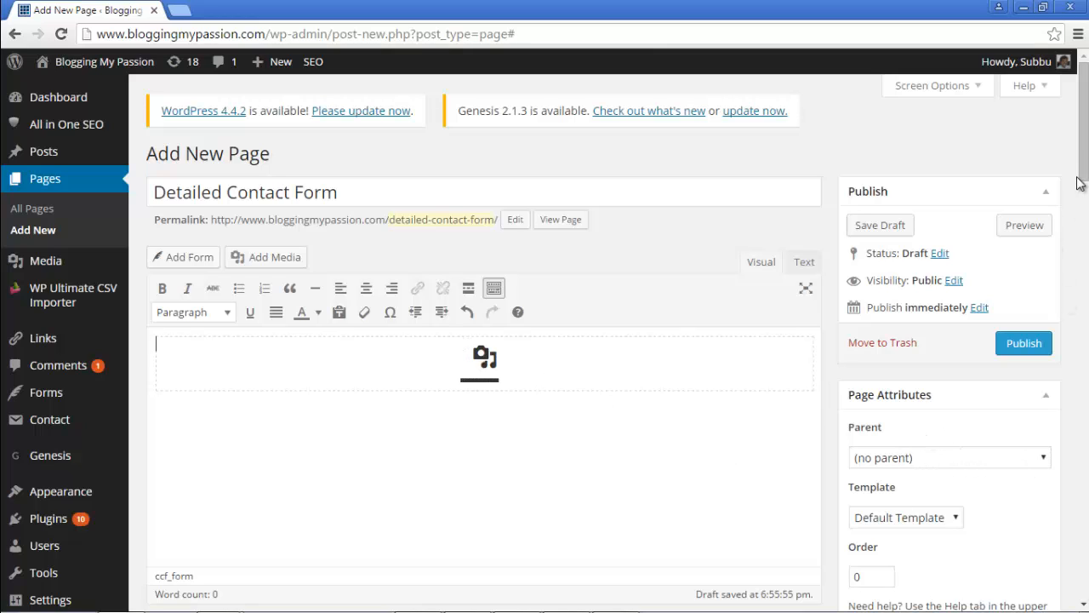
Step: Save the page as a draft
left_click_drag(1084, 153, 1084, 187)
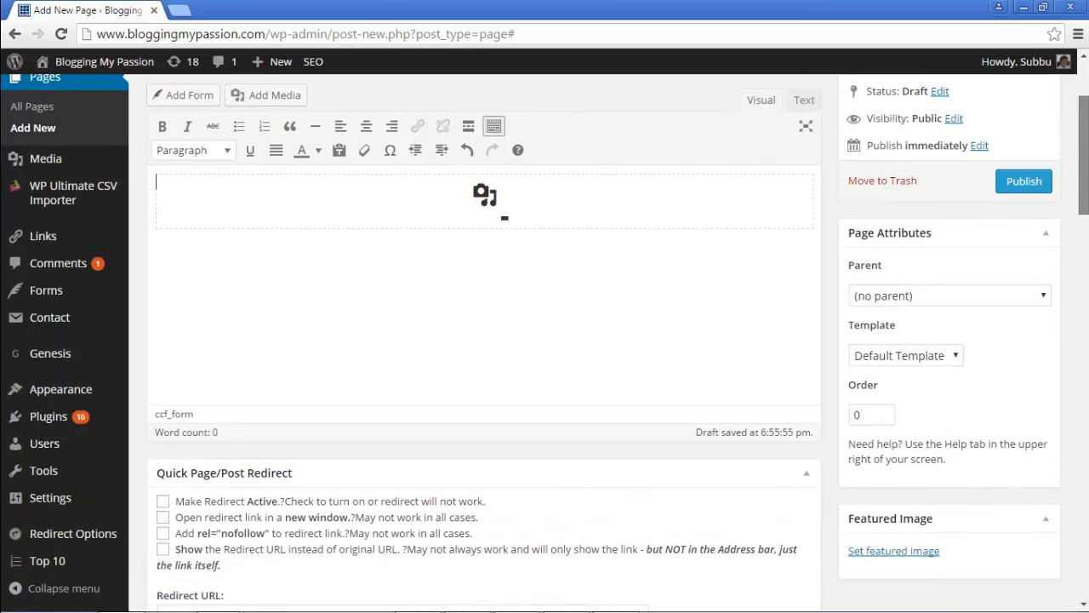
scroll(1084, 276, "up", 2)
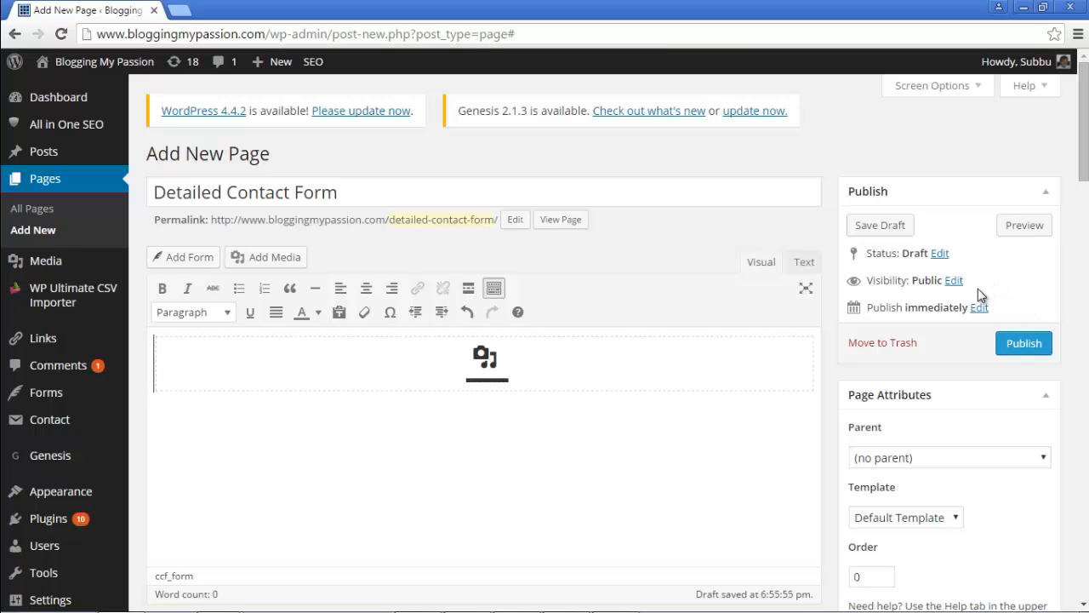
left_click(881, 227)
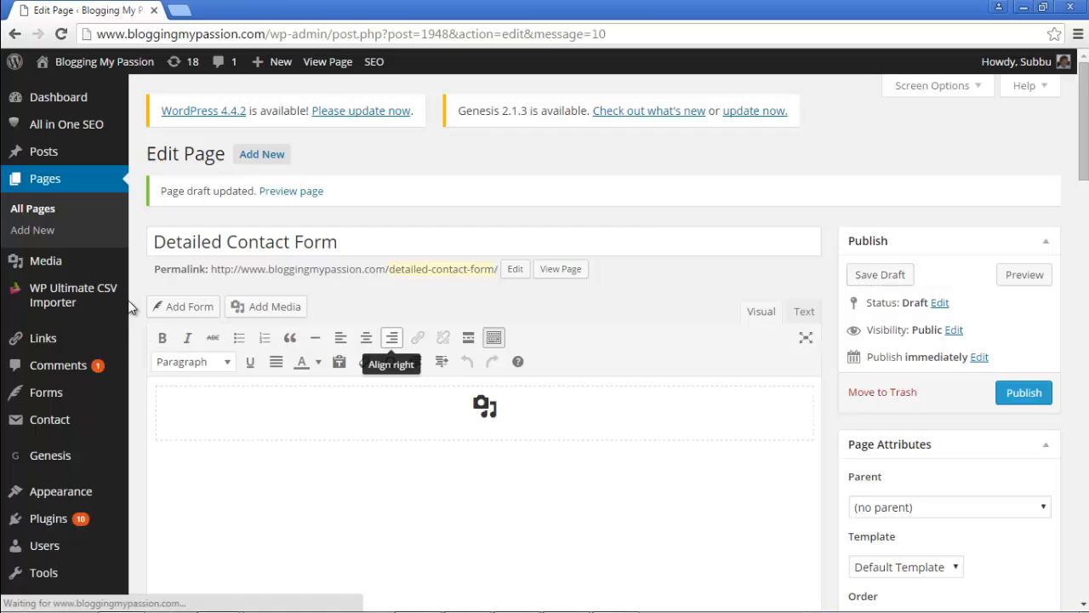
Step: Open Detailed Contact Form for editing from the Forms and Submissions list
mouse_move(39, 407)
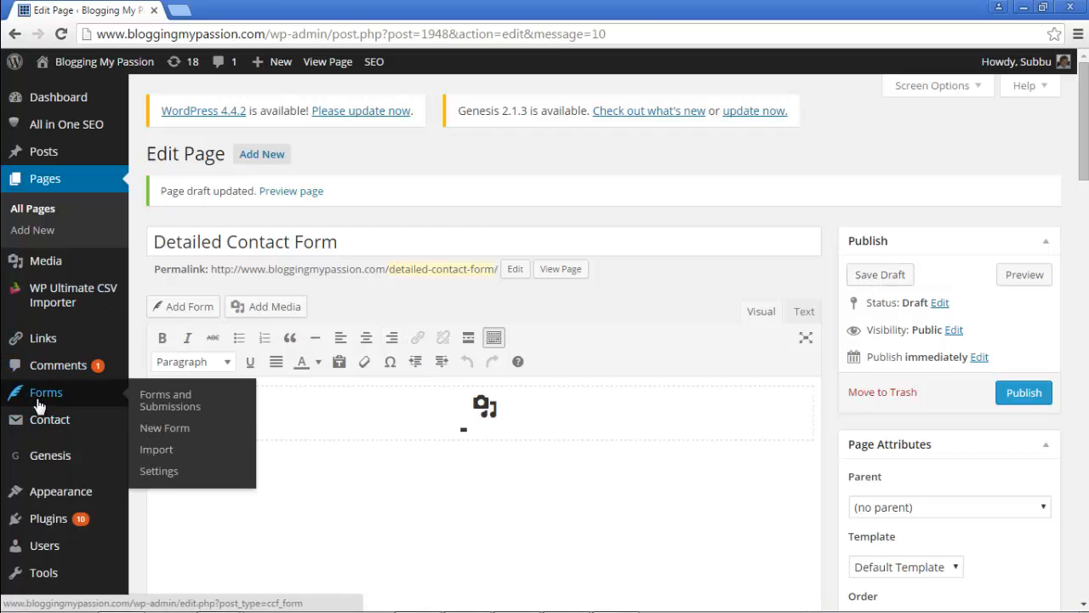
left_click(165, 408)
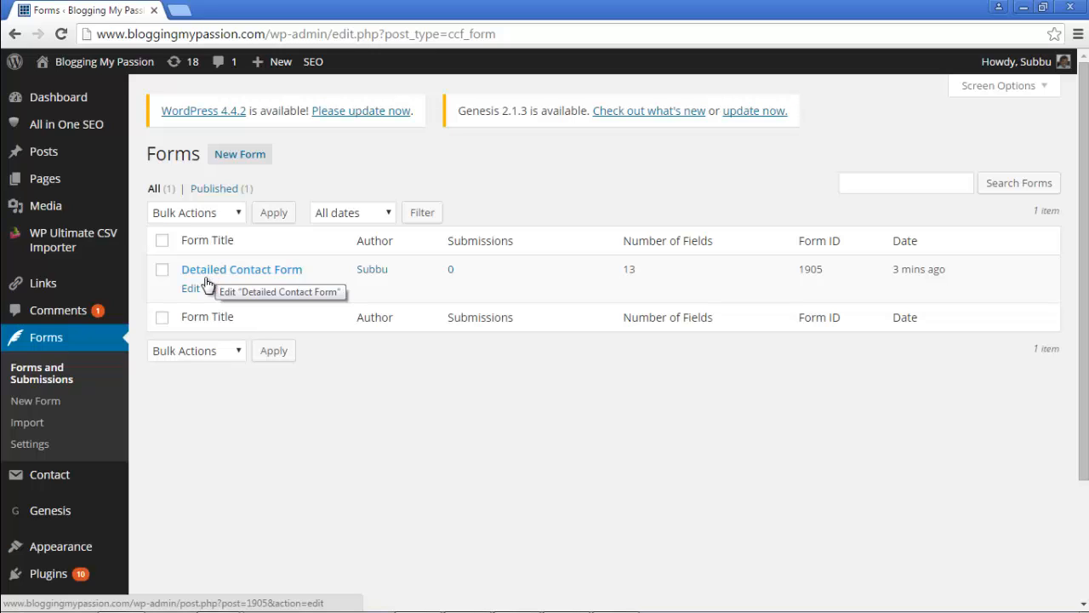
left_click(190, 289)
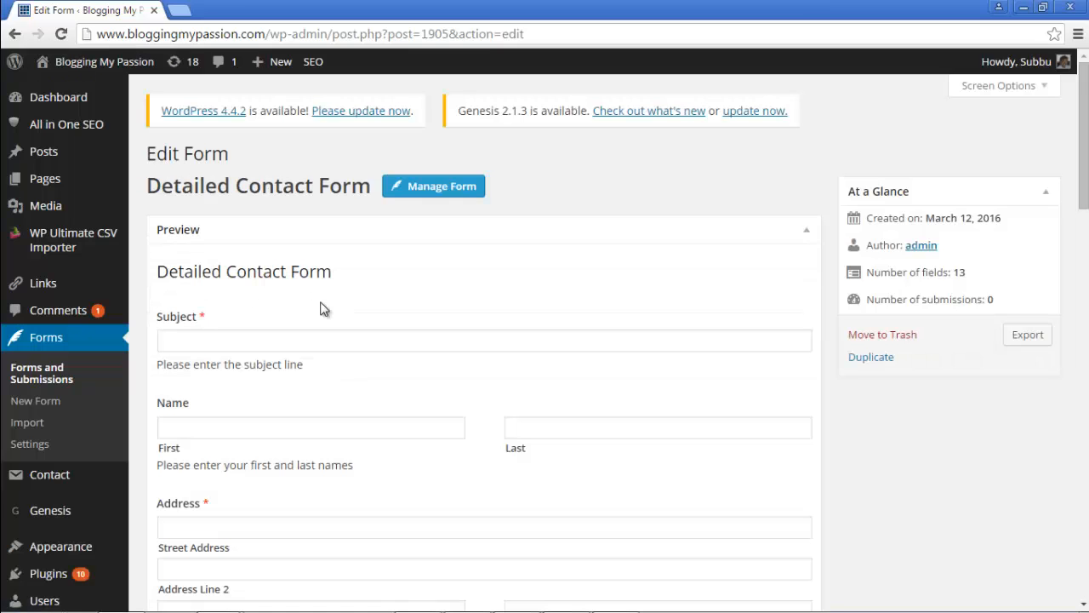
Step: Open the form builder and expand its Form Settings panel
left_click(441, 194)
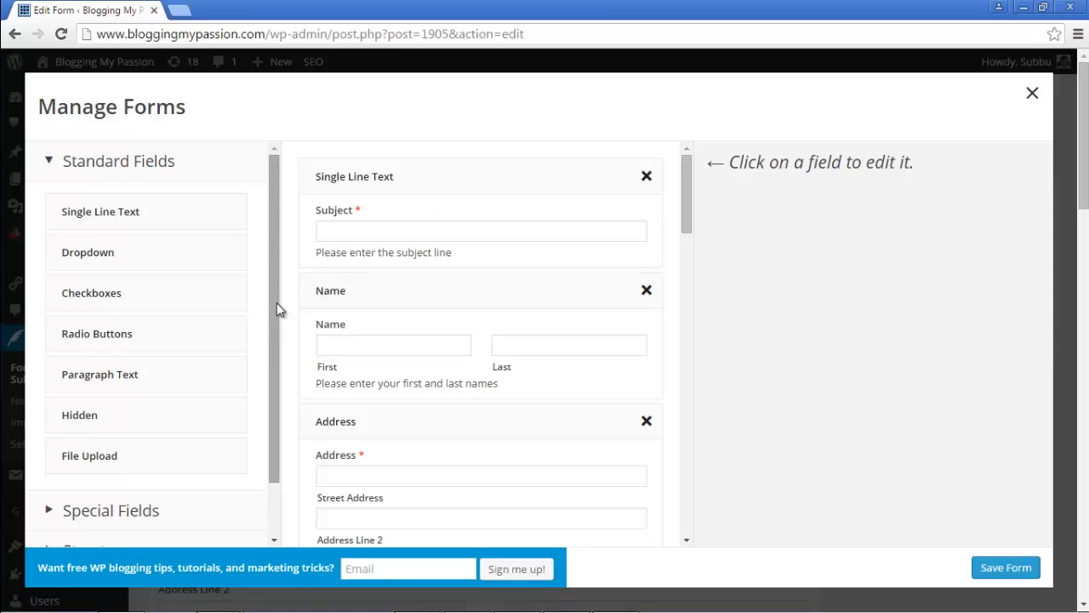
scroll(272, 377, "down", 2)
left_click(141, 530)
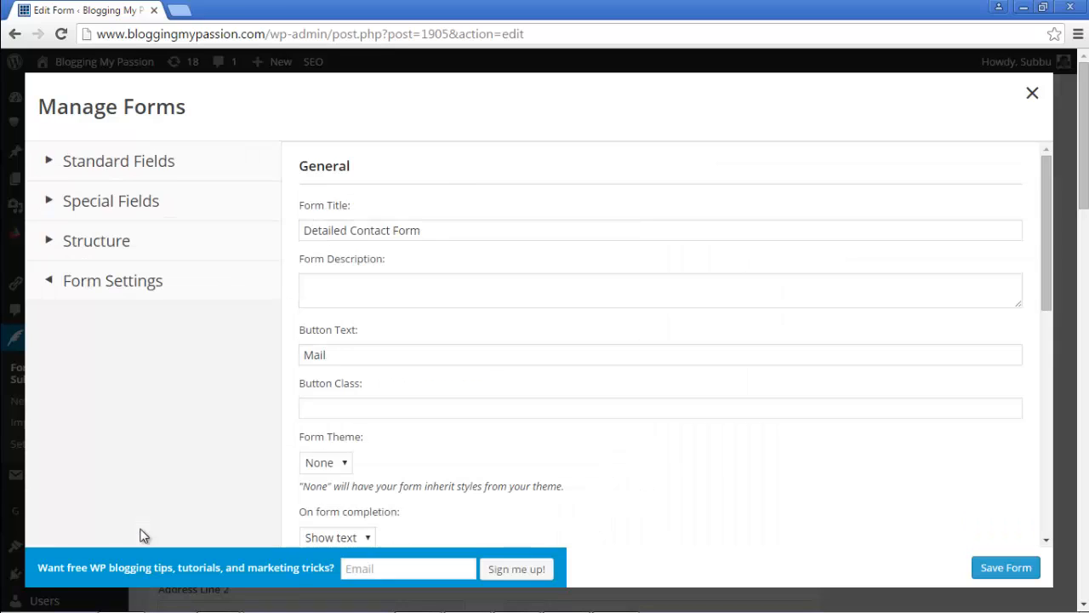
scroll(570, 502, "down", 3)
scroll(587, 488, "down", 4)
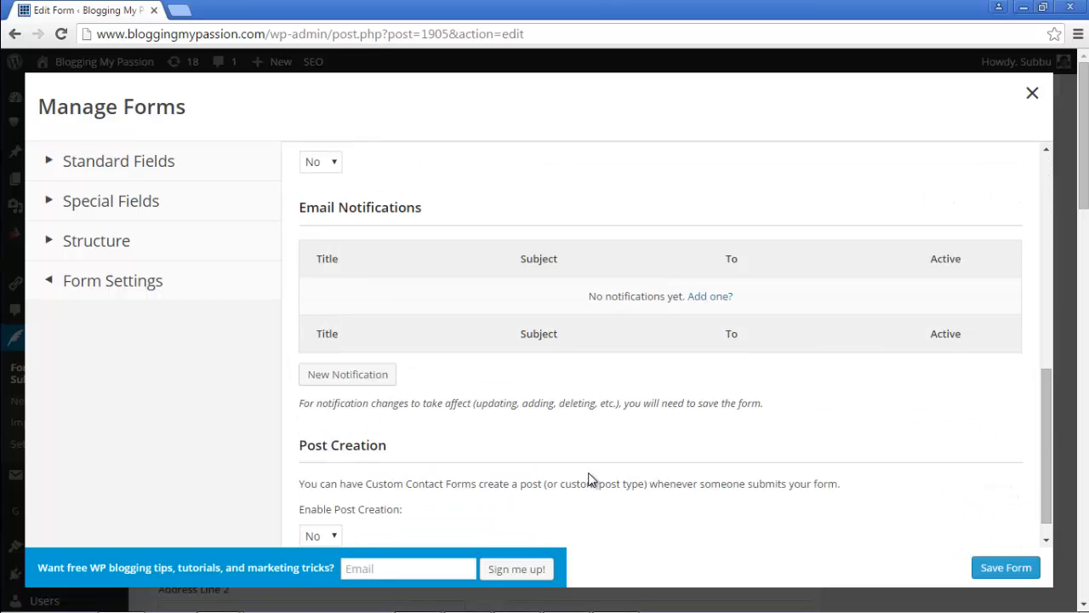
scroll(588, 473, "up", 1)
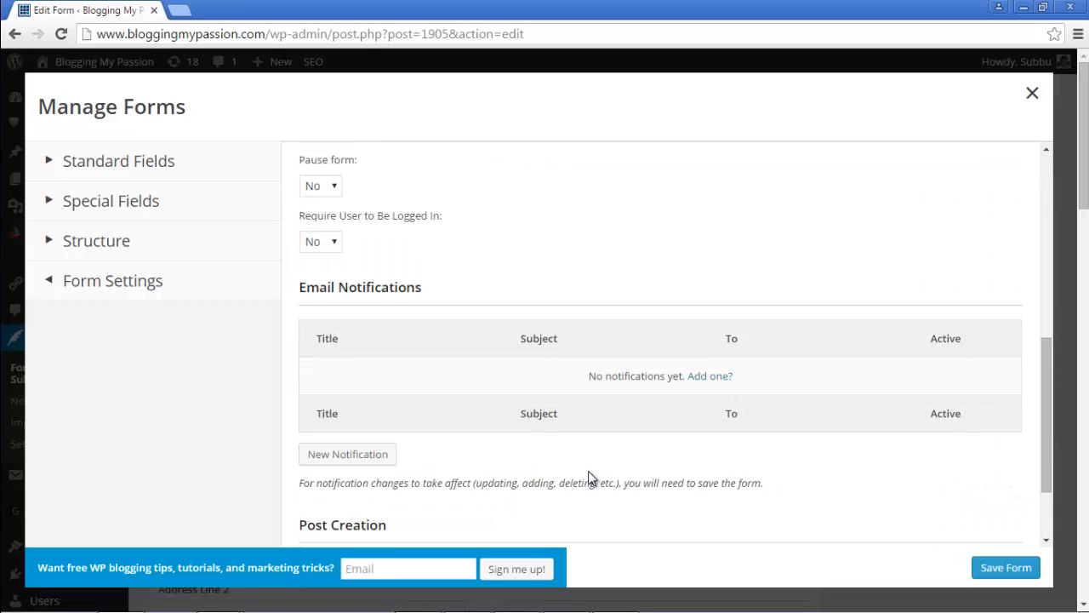
scroll(588, 470, "down", 2)
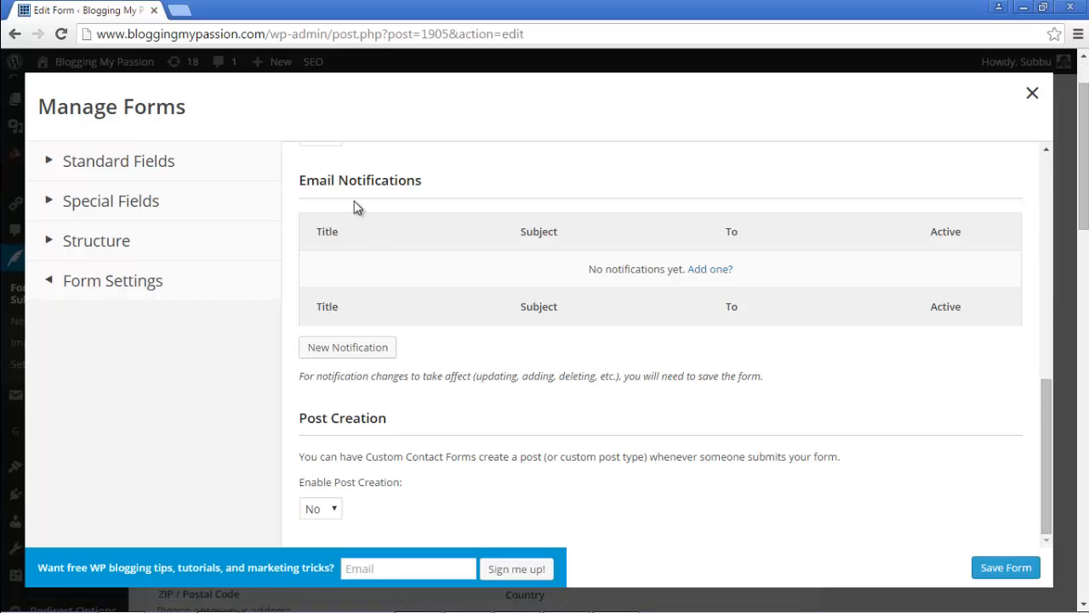
scroll(362, 242, "up", 2)
scroll(362, 242, "up", 2)
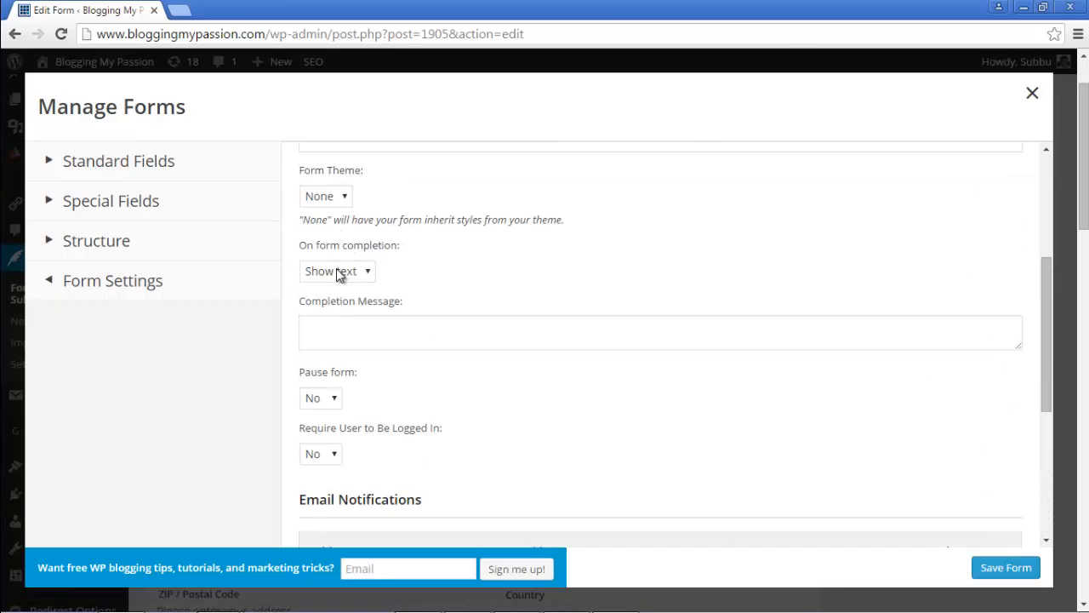
scroll(493, 315, "up", 3)
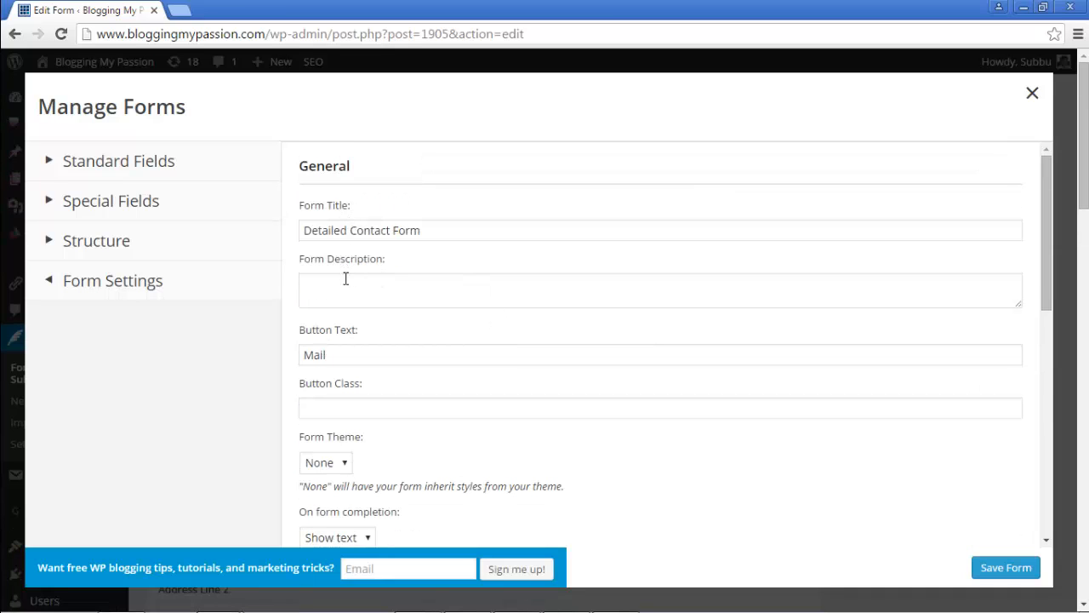
scroll(405, 361, "down", 1)
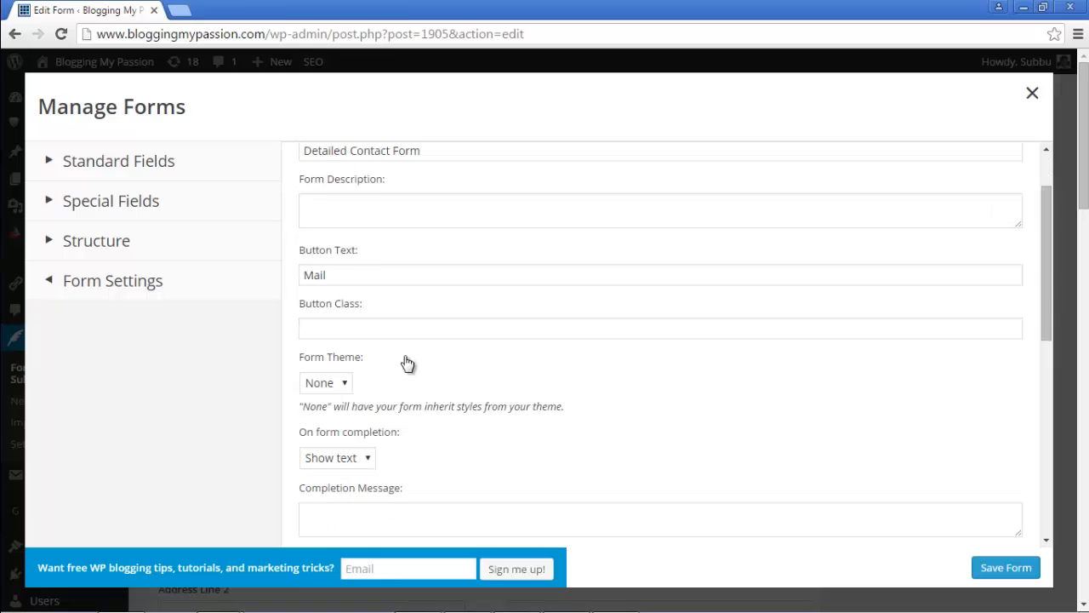
scroll(459, 376, "down", 1)
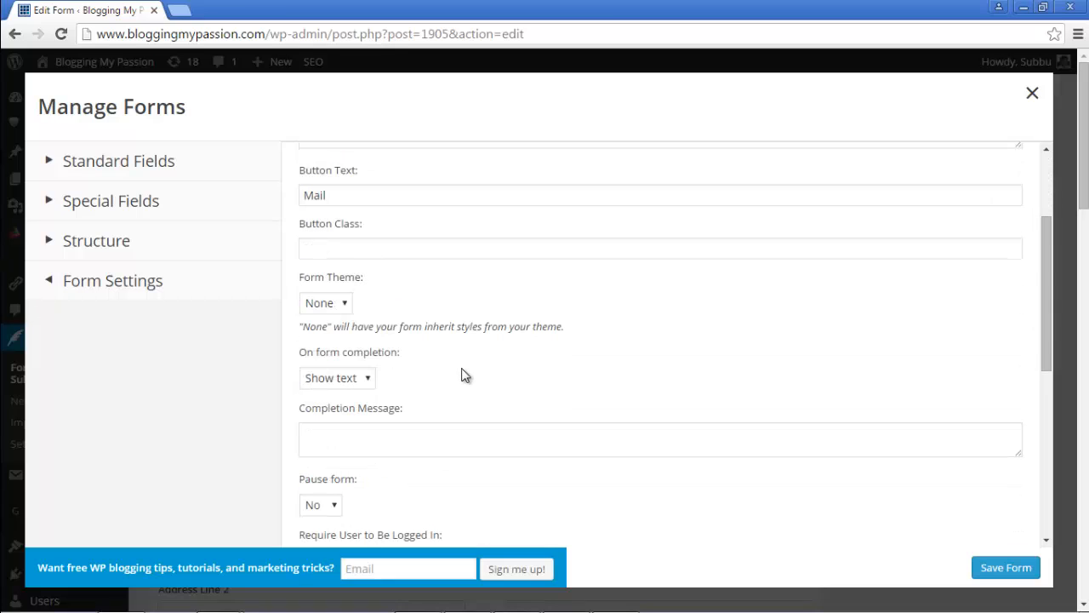
scroll(421, 366, "down", 1)
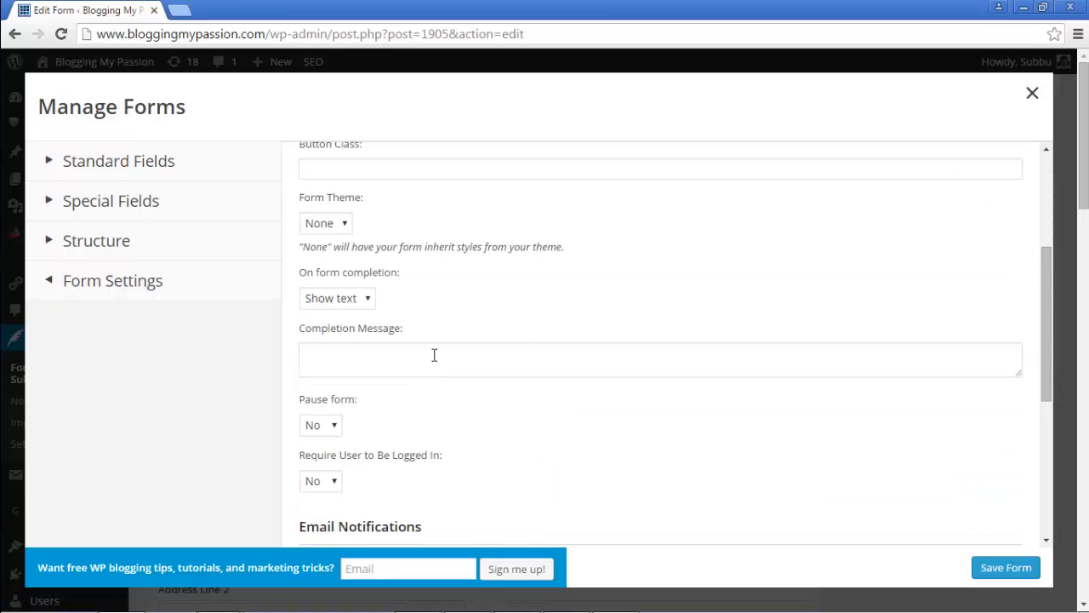
Step: Keep 'Show text' as the on-completion action and select the Completion Message box
left_click(369, 299)
left_click(369, 300)
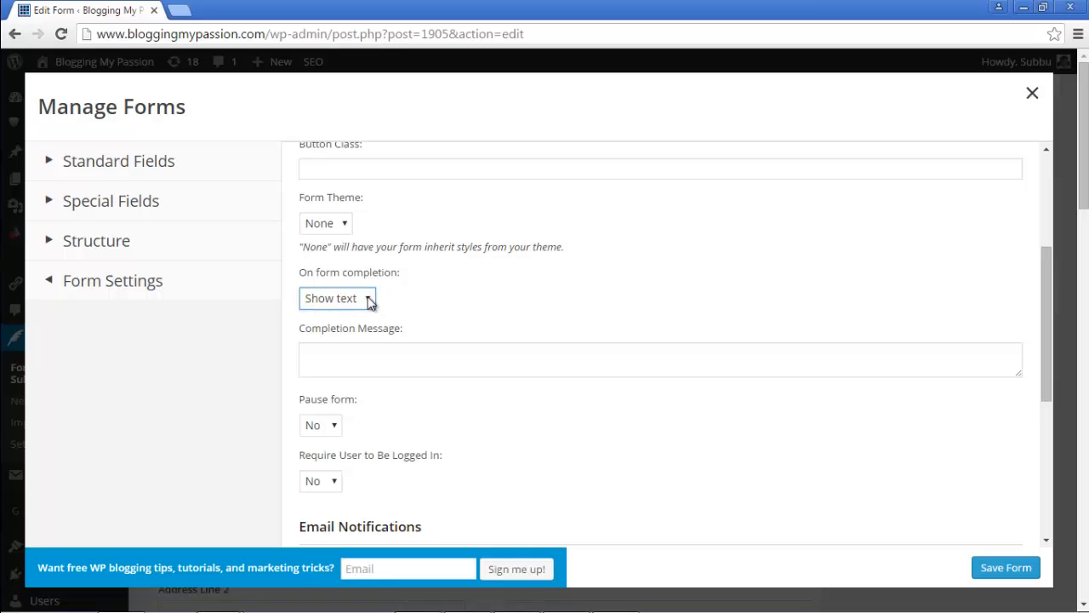
left_click(370, 301)
left_click(369, 301)
left_click(355, 303)
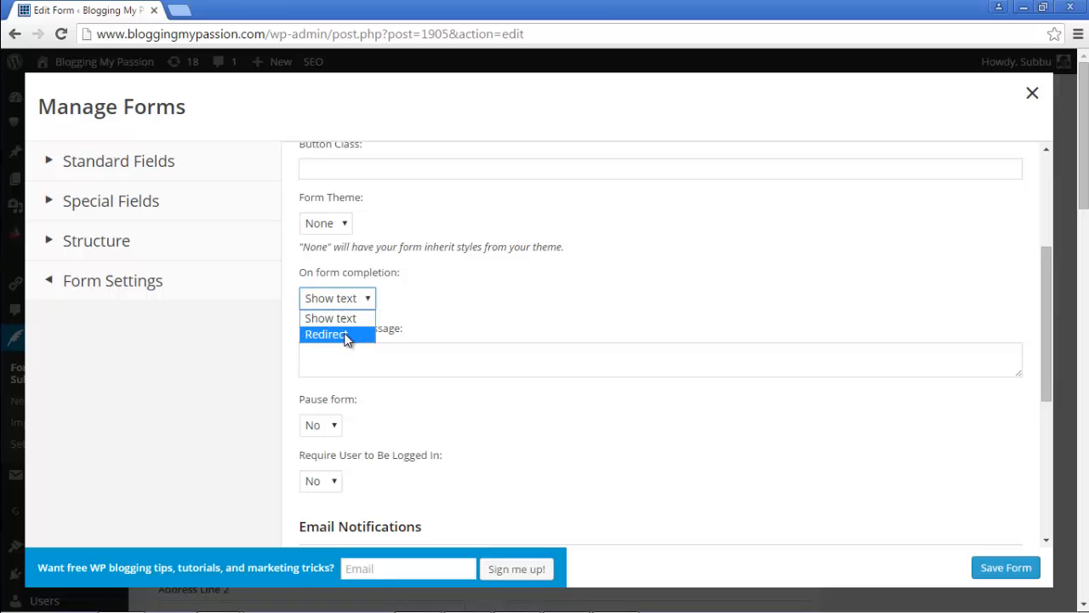
left_click(347, 320)
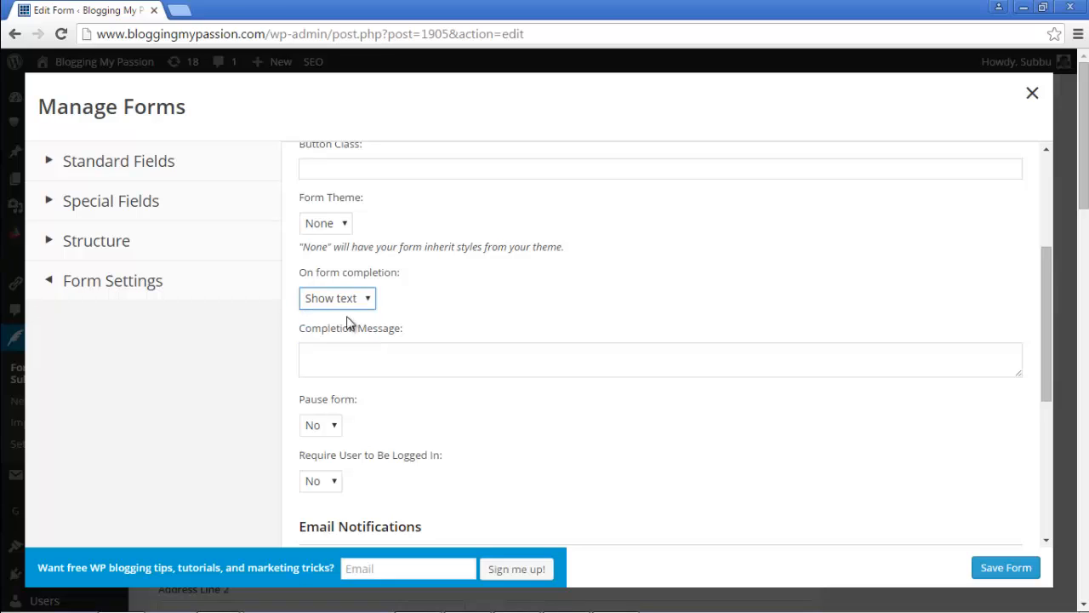
left_click(385, 360)
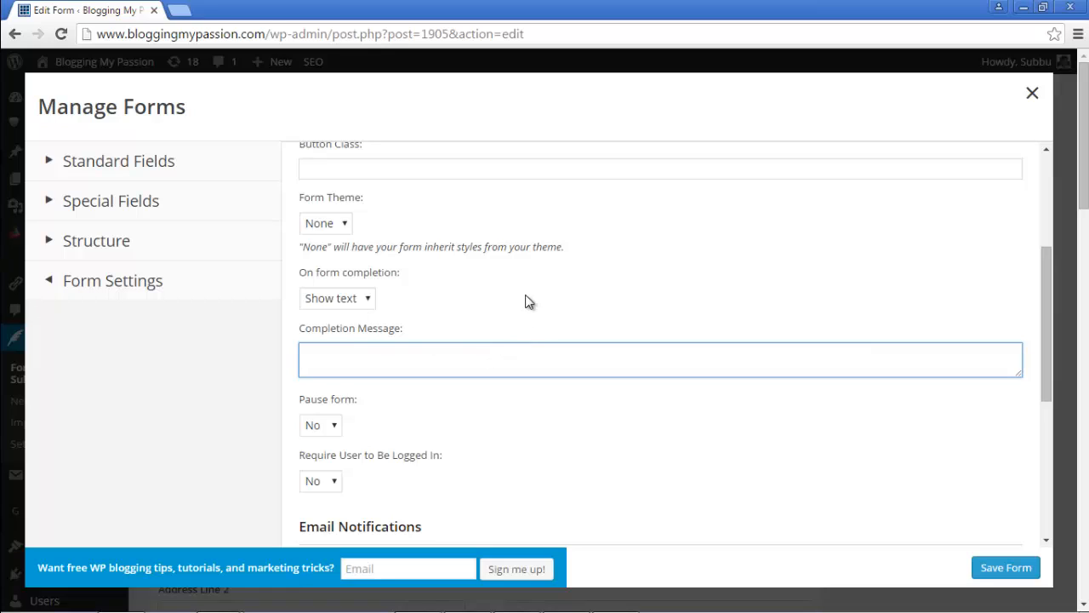
Step: Write 'Thank you for your message. We will get back to you as soon as we can.' then 'Thank you.'
type("Thank you for your message. ")
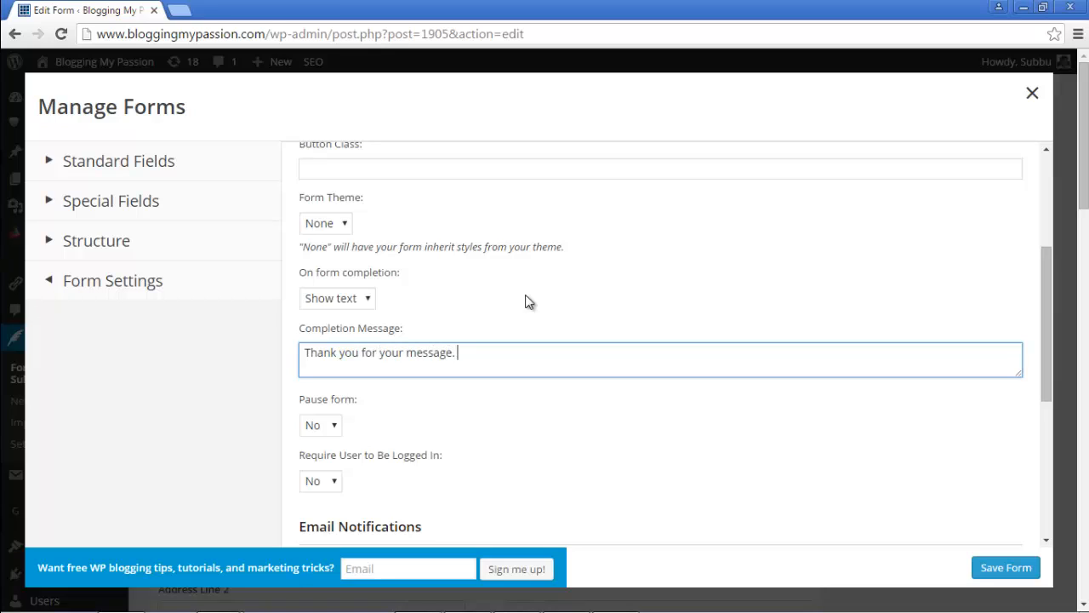
type("We will get back to you")
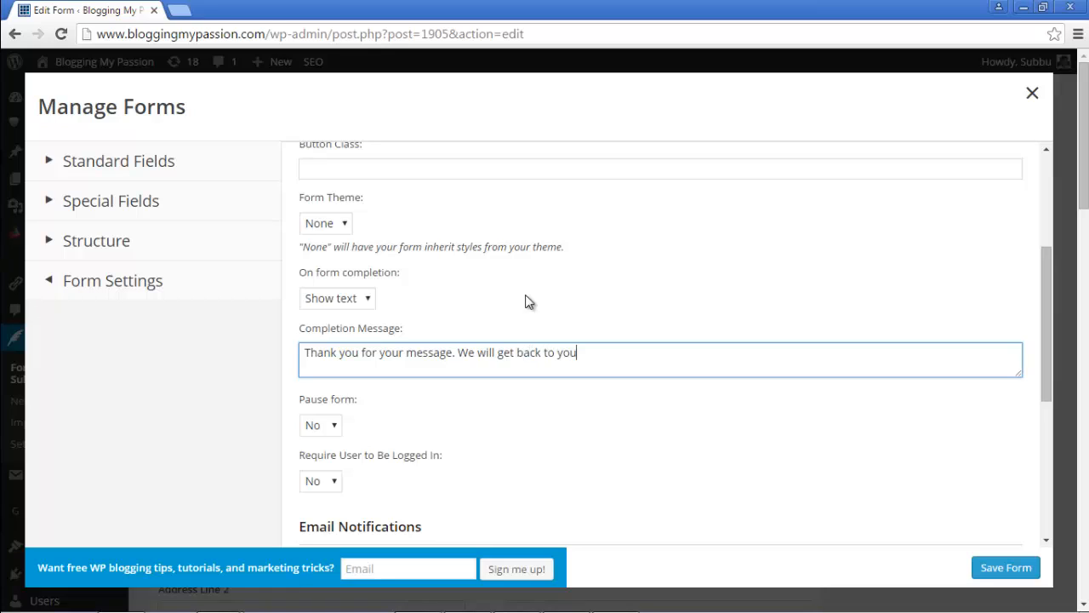
type(" as soon as we can")
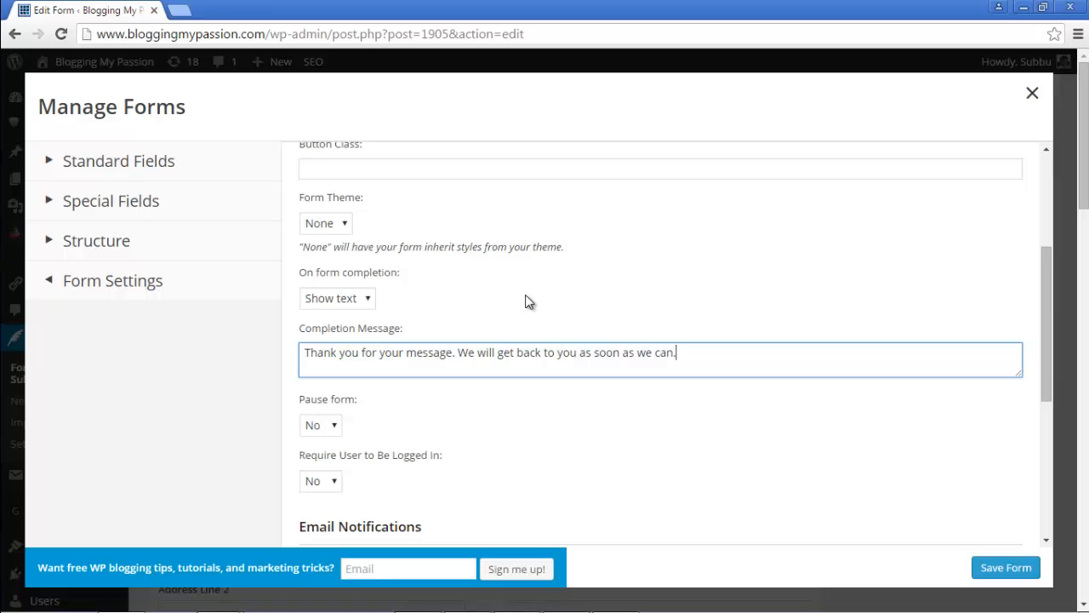
type(".")
key("Return")
key("Return")
type("Thank you.")
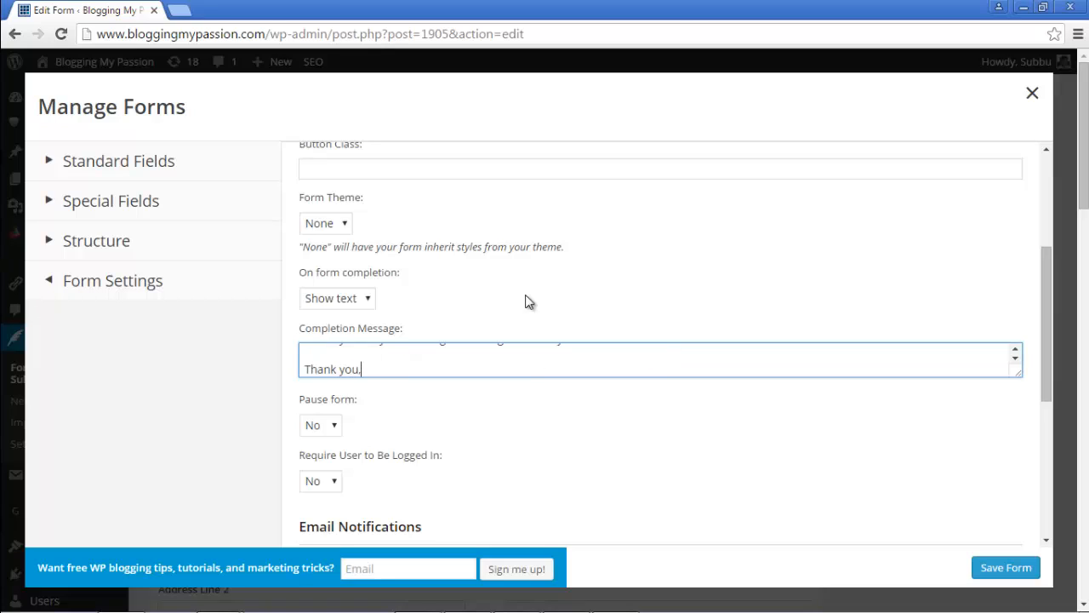
Step: Add a 'Blogging My Passio' sign-off line followed by the author's name
key("Return")
type("Blogg")
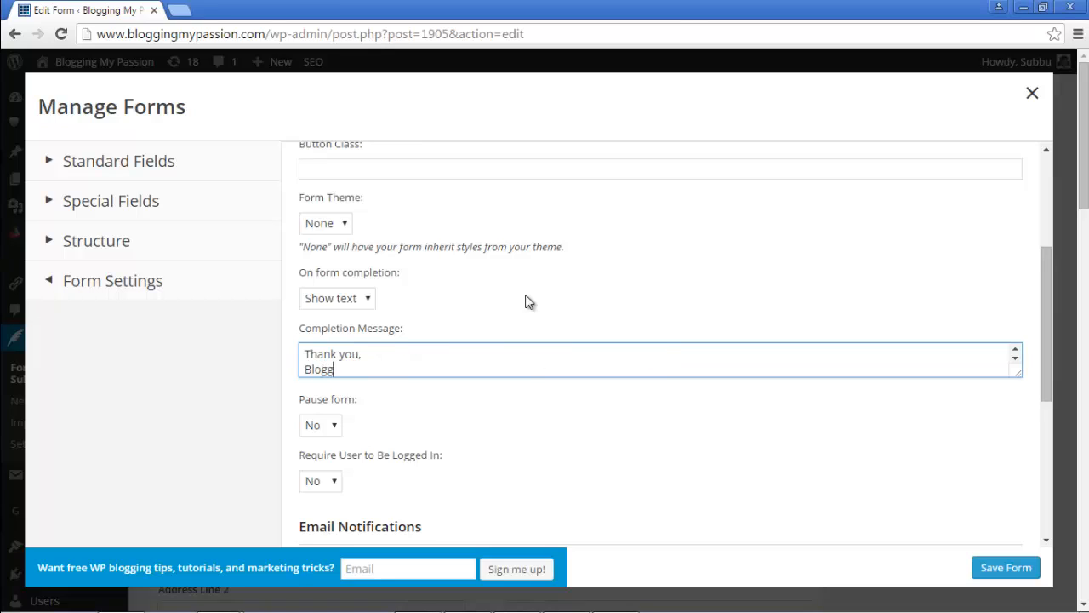
type("ing My Passio")
key("Return")
type("Adm")
key("BackSpace")
key("BackSpace")
key("BackSpace")
type("Subbu")
key("Down")
key("Up")
key("Up")
key("Up")
key("Up")
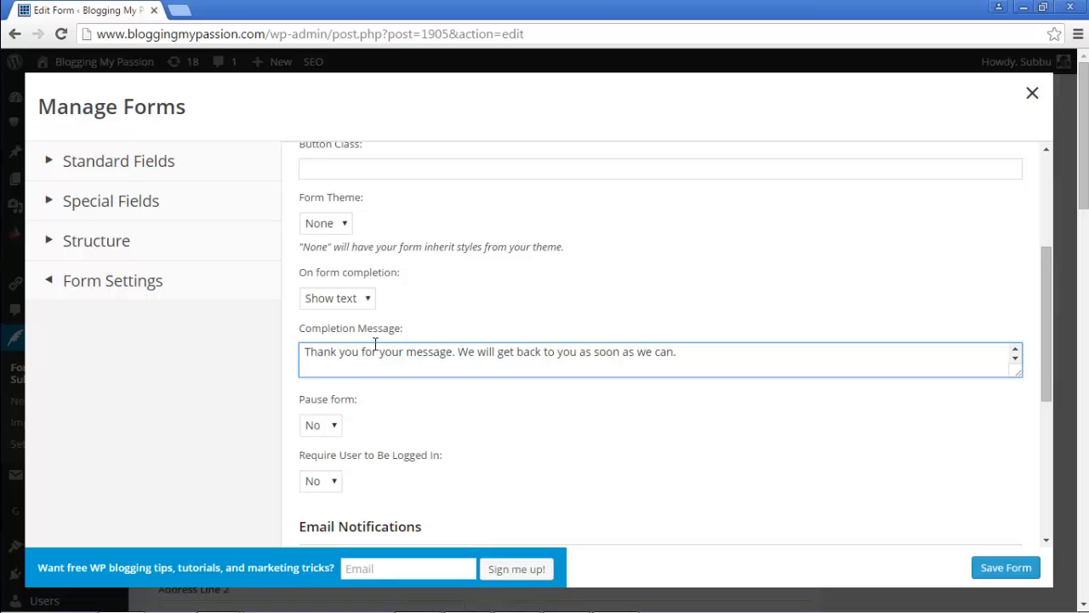
scroll(382, 250, "up", 2)
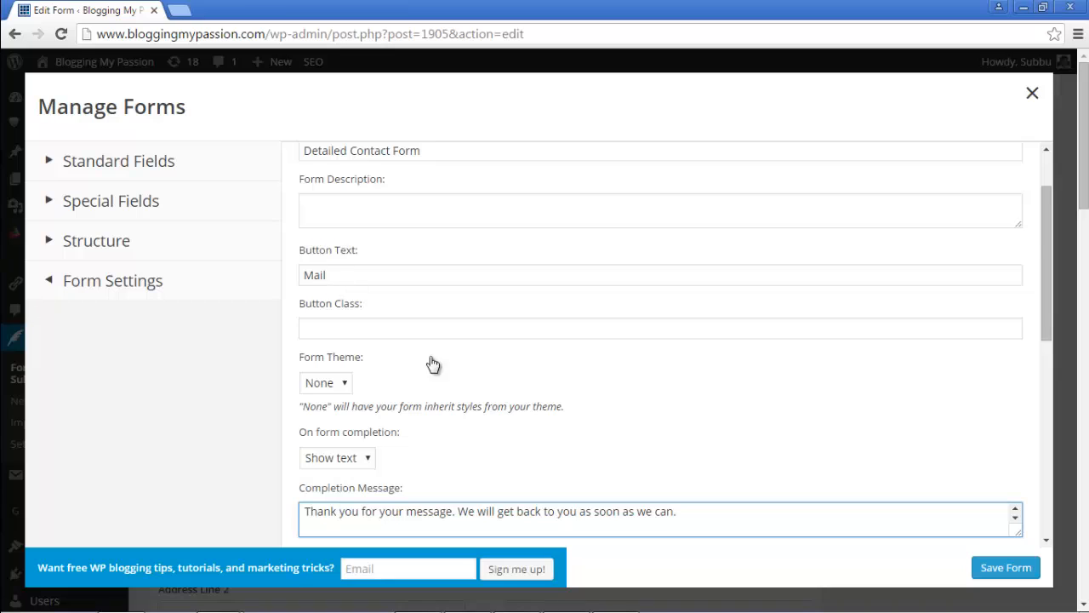
scroll(430, 365, "down", 2)
scroll(443, 383, "down", 3)
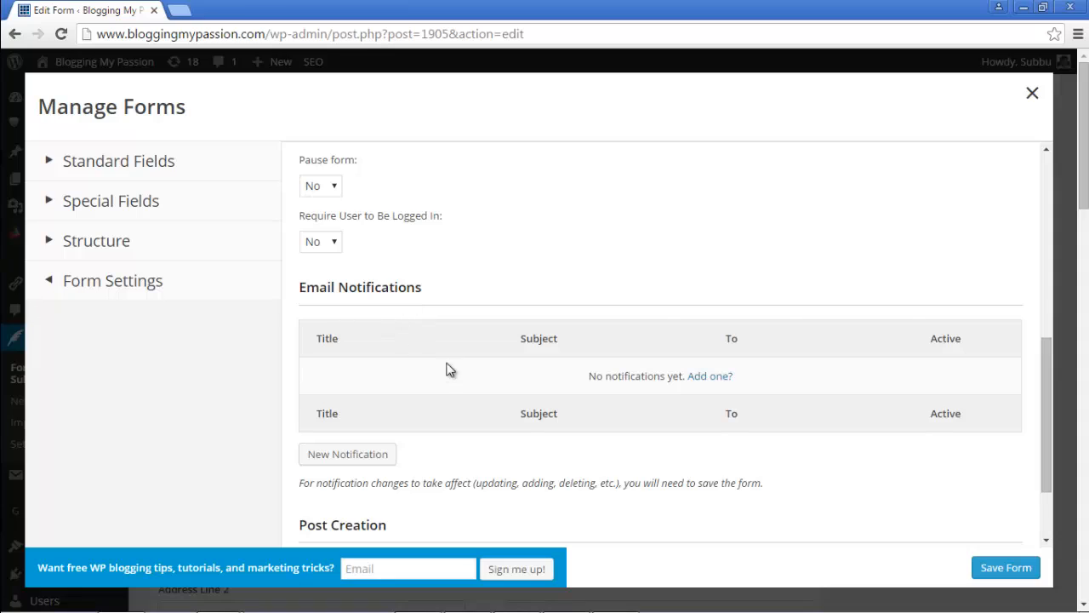
Step: Add a new email notification titled 'New Mail for Appointment'
left_click(354, 458)
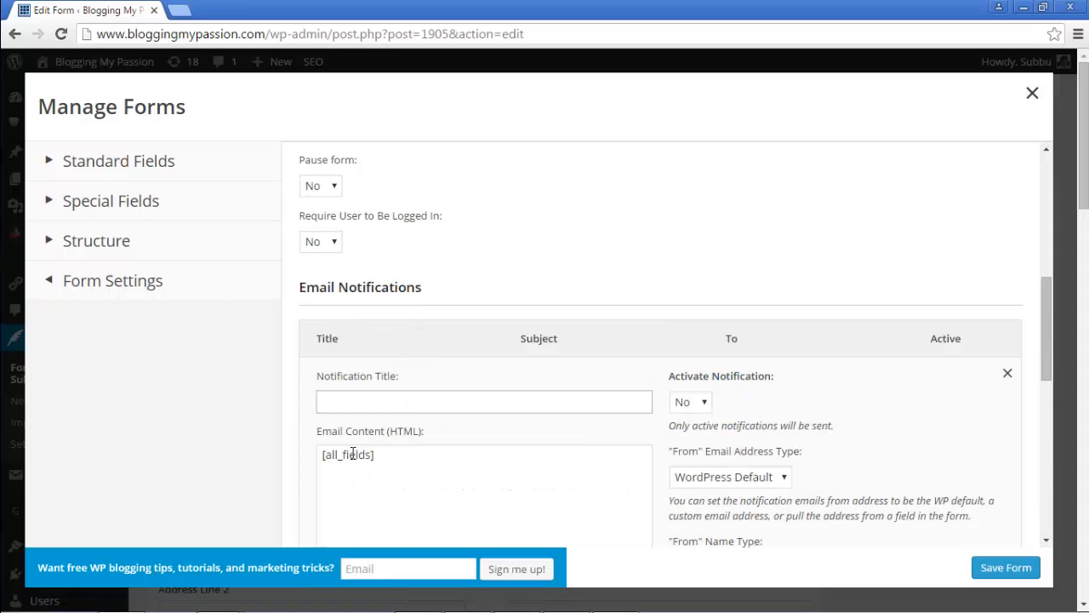
scroll(655, 432, "down", 2)
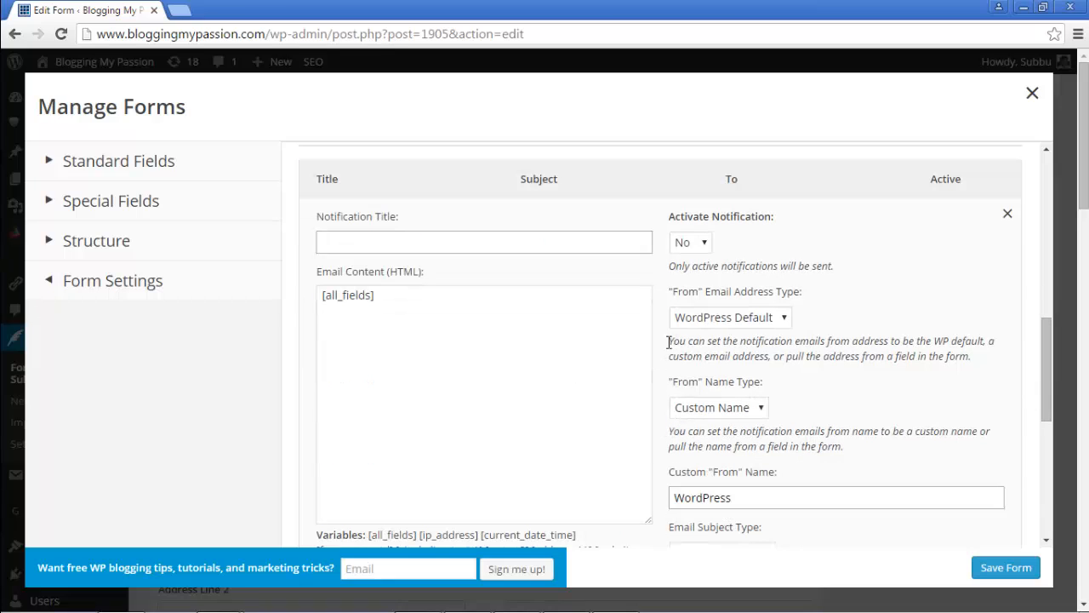
left_click(519, 241)
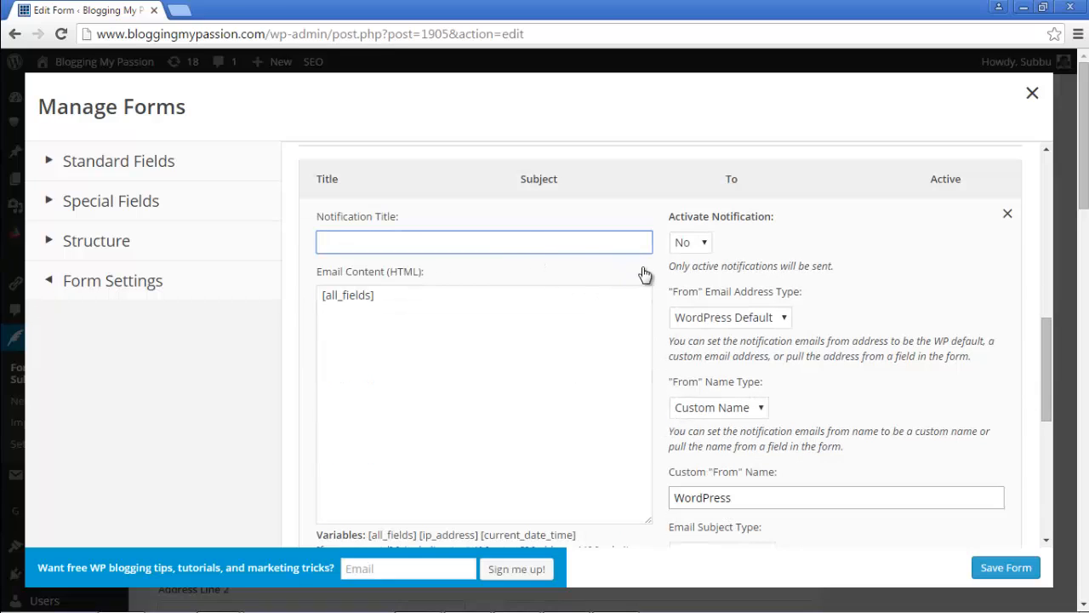
type("New Mail for Appoint")
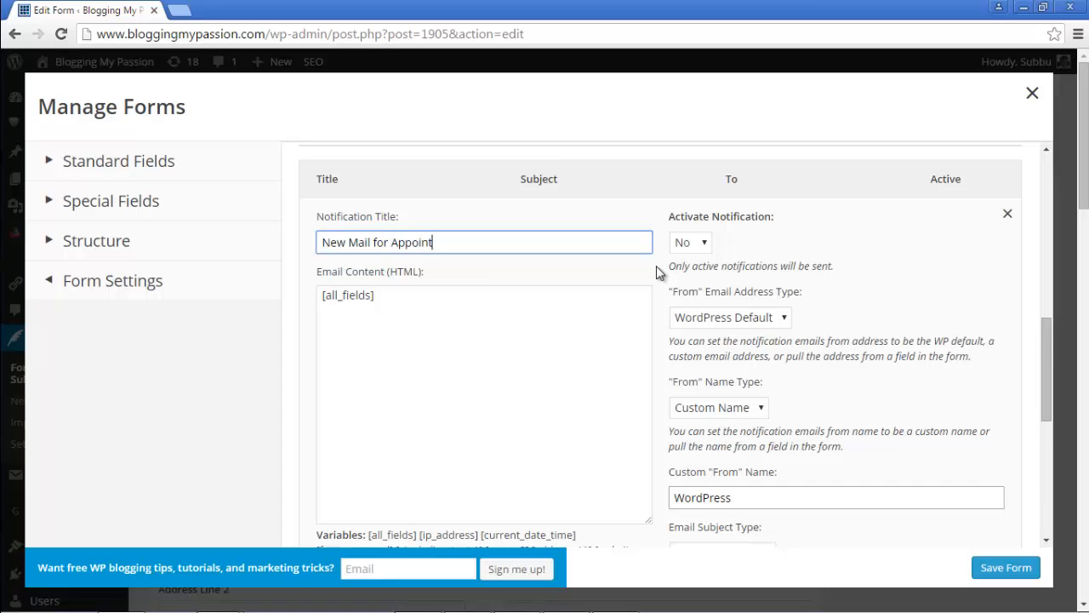
type("me")
key("BackSpace")
type("ment")
scroll(658, 259, "down", 3)
scroll(657, 269, "up", 2)
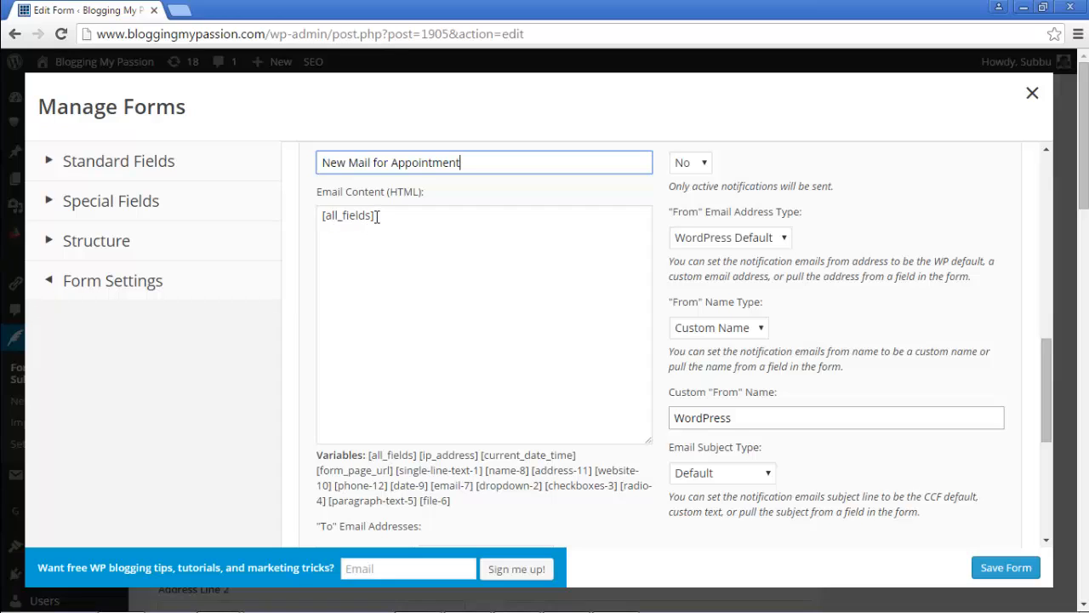
Step: Keep [all_fields] as the email content and save the form
left_click_drag(377, 216, 321, 216)
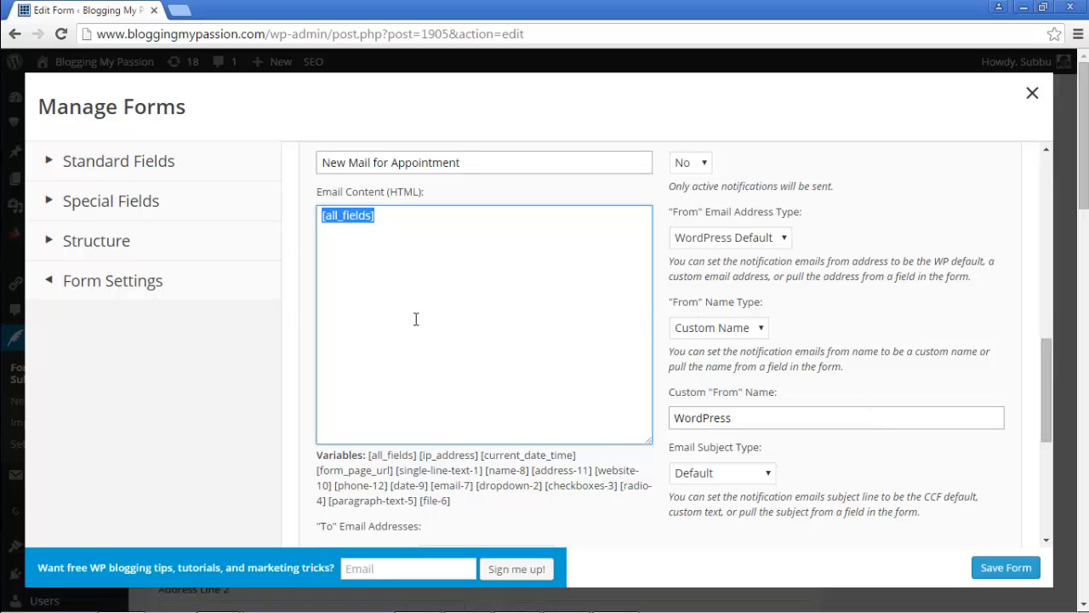
left_click(1013, 565)
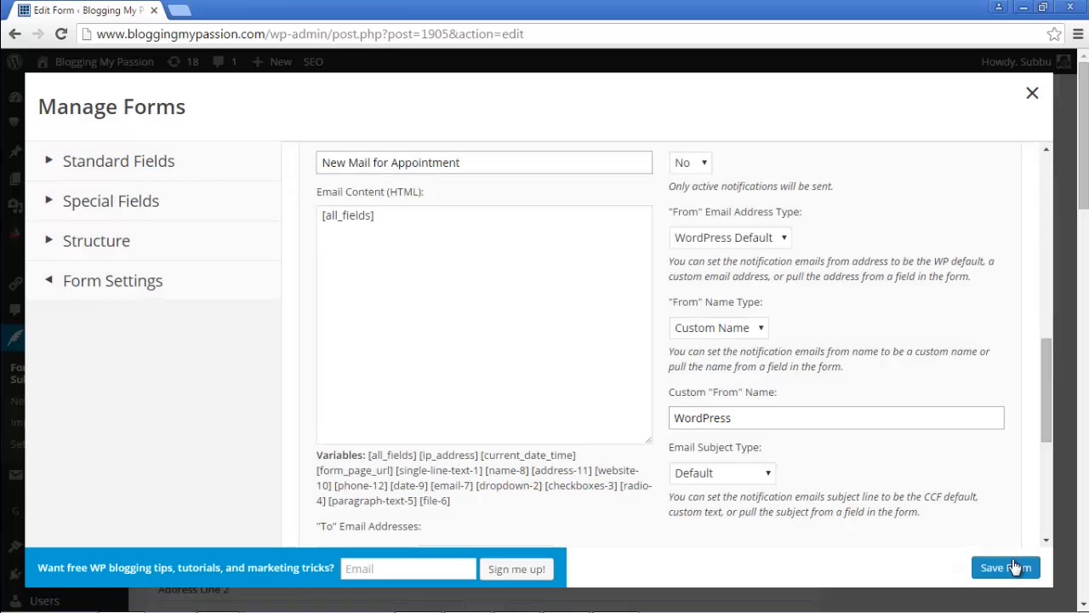
scroll(338, 305, "up", 2)
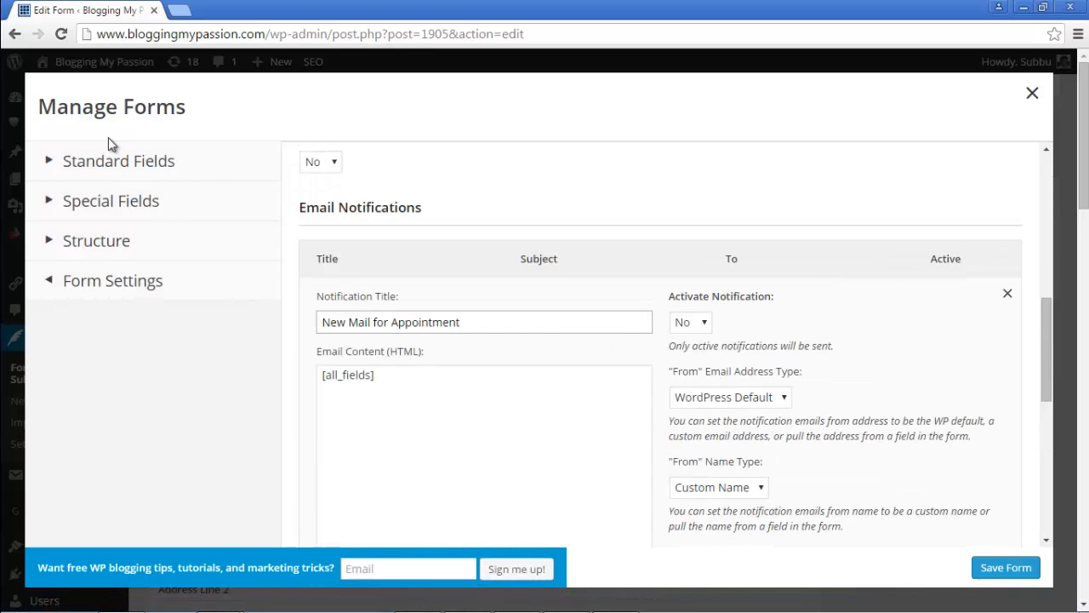
Step: Open the Subject field's settings and select its slug single-line-text-1
left_click(107, 163)
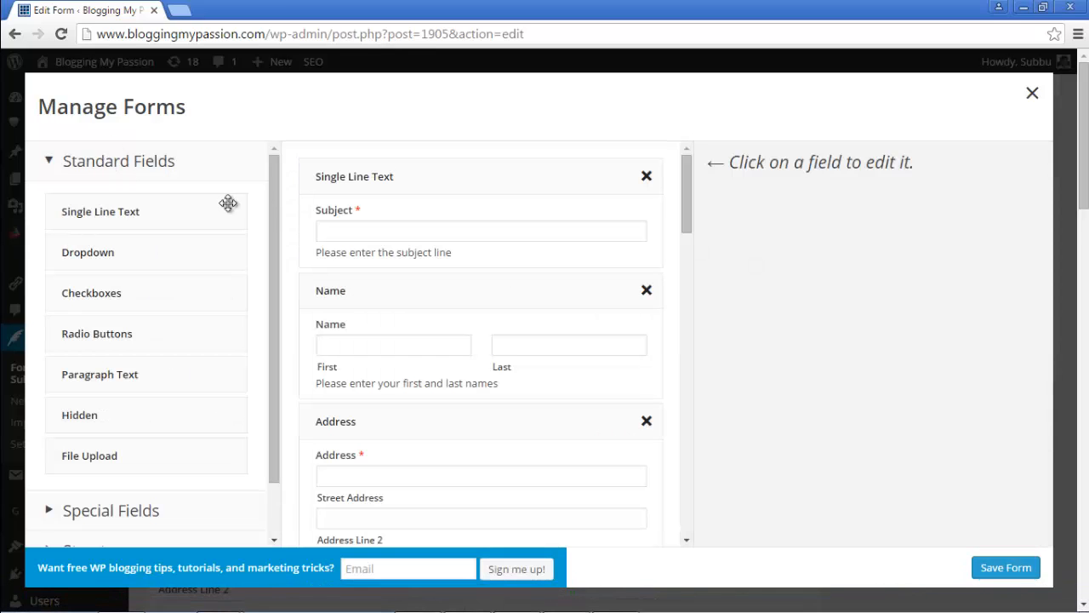
left_click(426, 182)
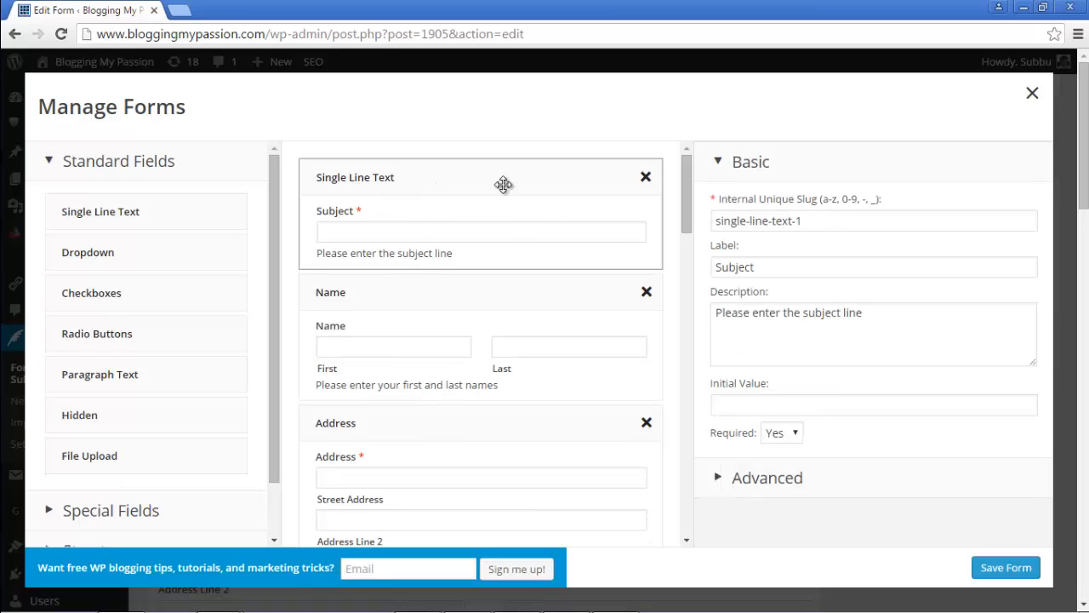
left_click_drag(826, 223, 710, 244)
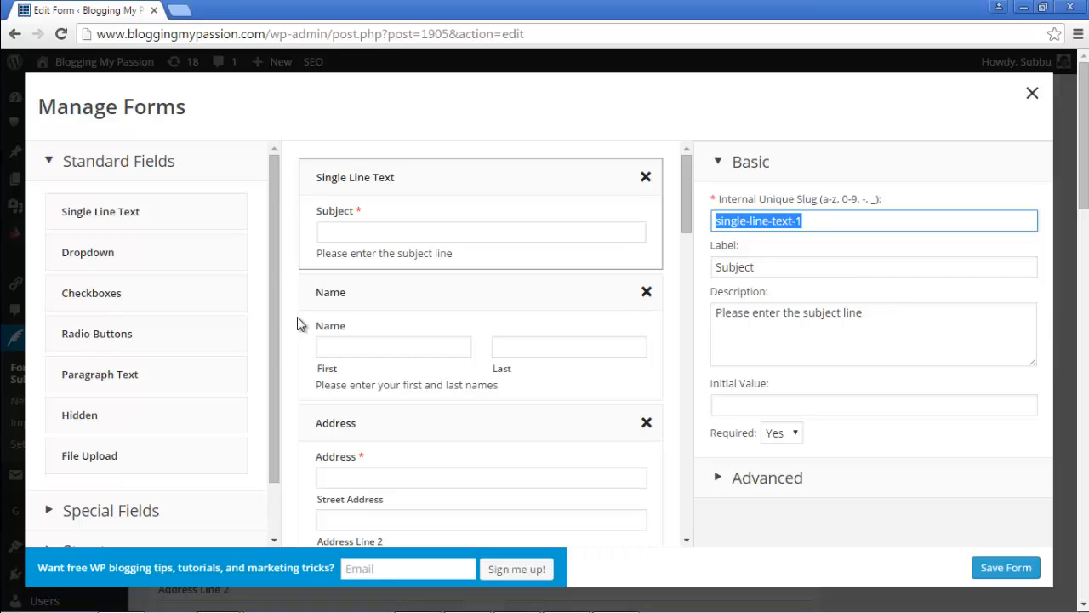
left_click_drag(274, 324, 246, 418)
Step: Paste the [single-line-text-1] placeholder after [all_fields] in the email content
left_click(163, 527)
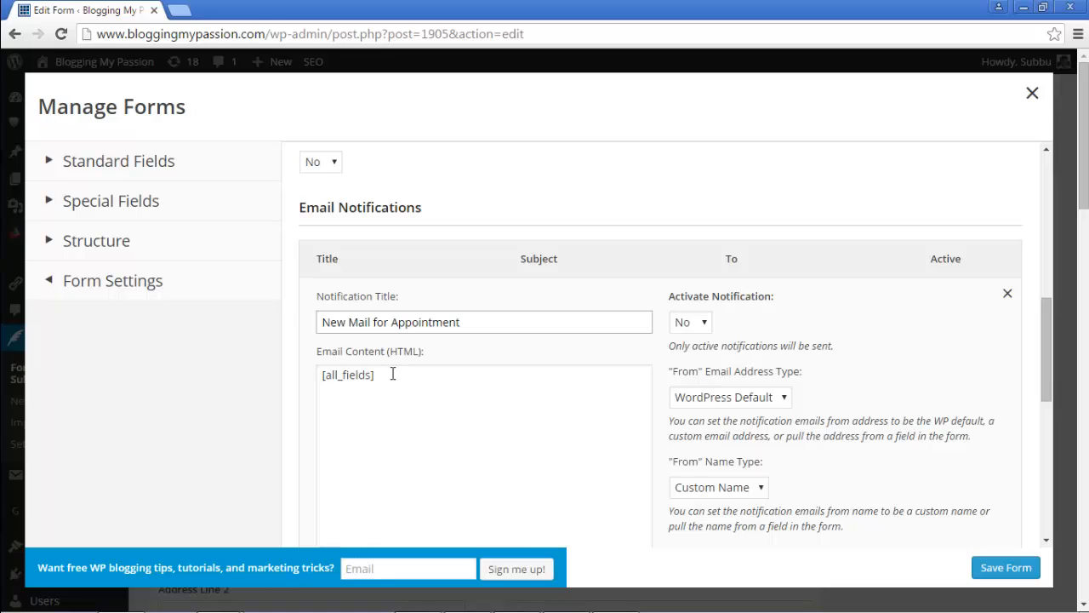
left_click(393, 375)
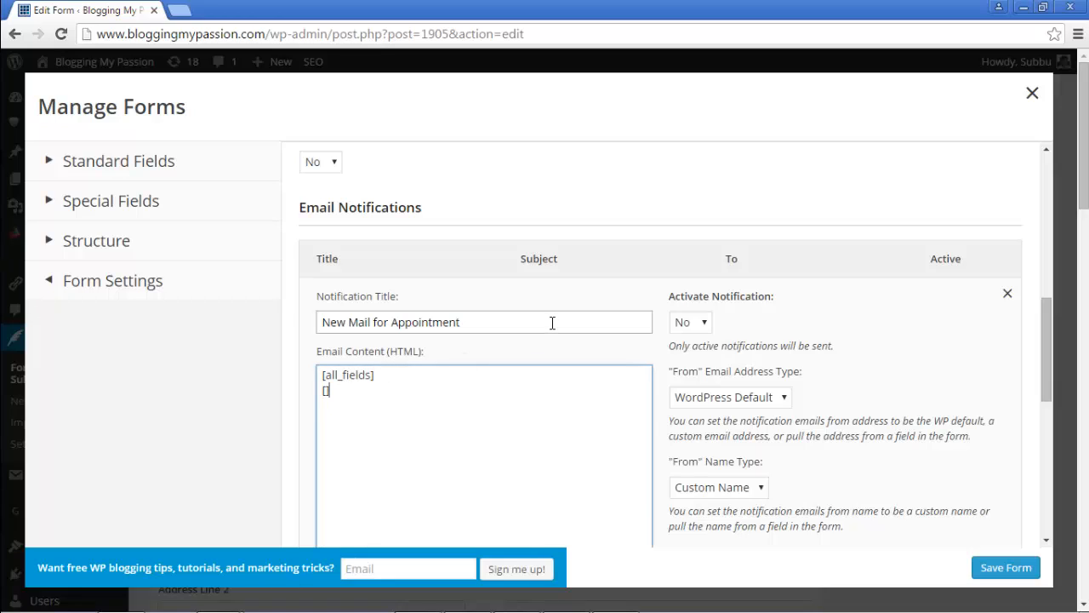
type("[single-line-text-1]")
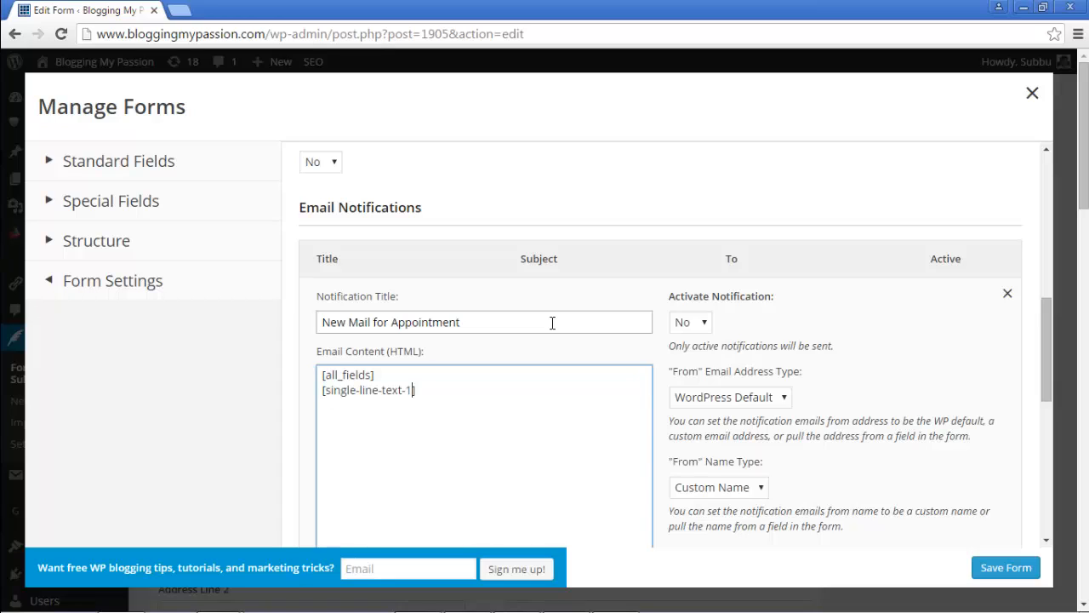
left_click_drag(427, 393, 323, 415)
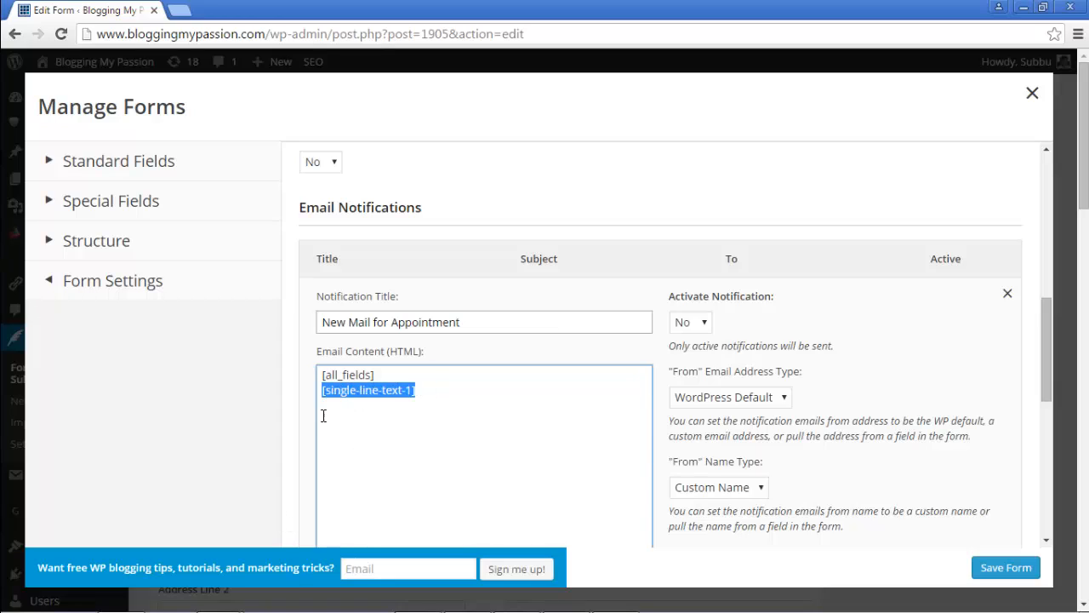
left_click(409, 403)
Step: Copy the Name field's slug and add a [name-8] placeholder to the email content
left_click(175, 165)
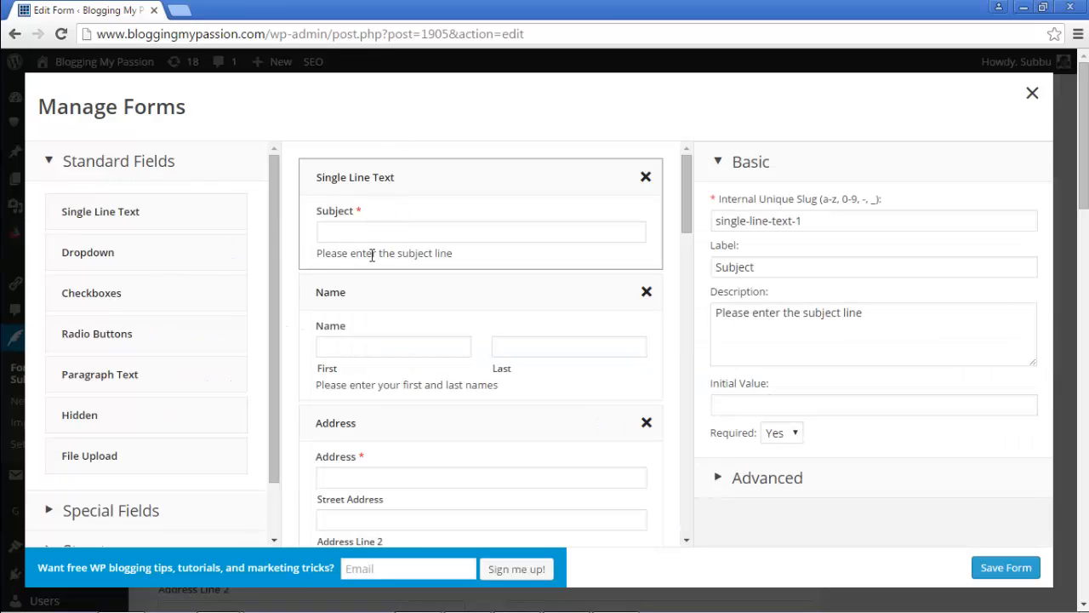
left_click(358, 295)
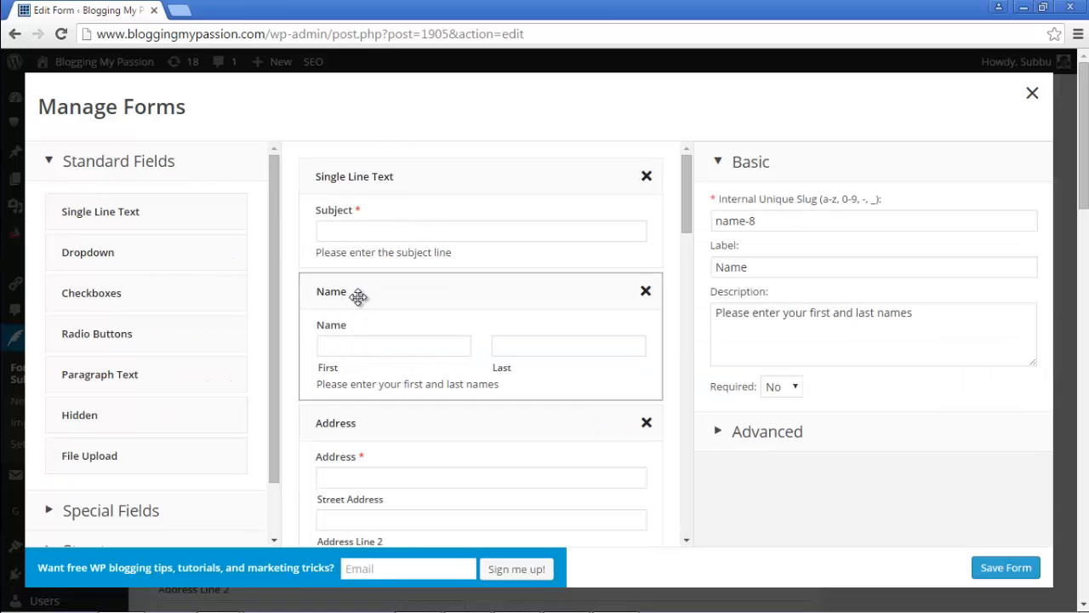
triple_click(759, 221)
key("ctrl+c")
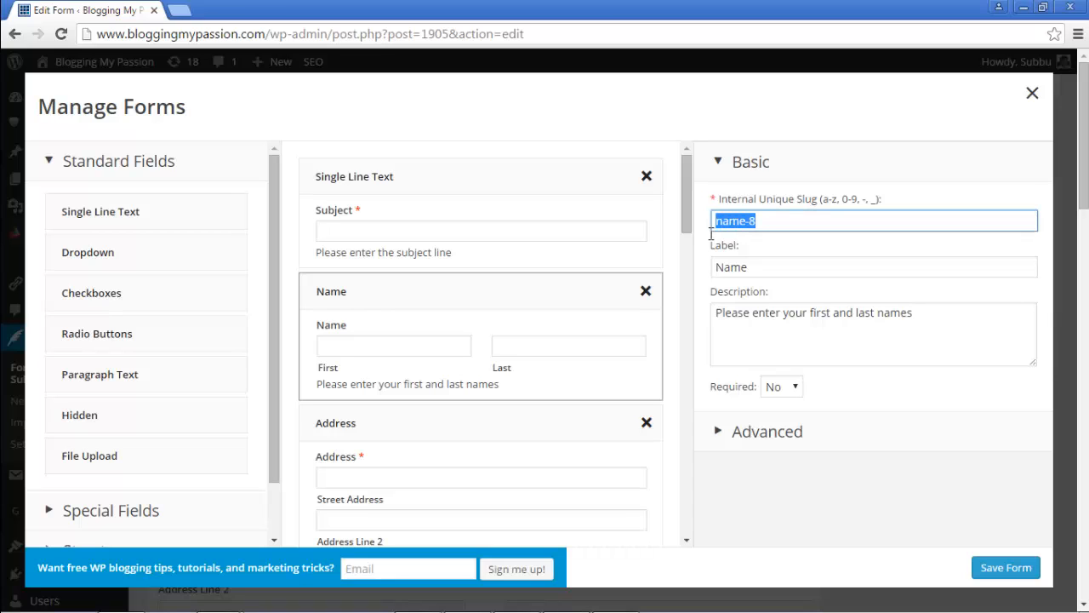
scroll(252, 398, "down", 3)
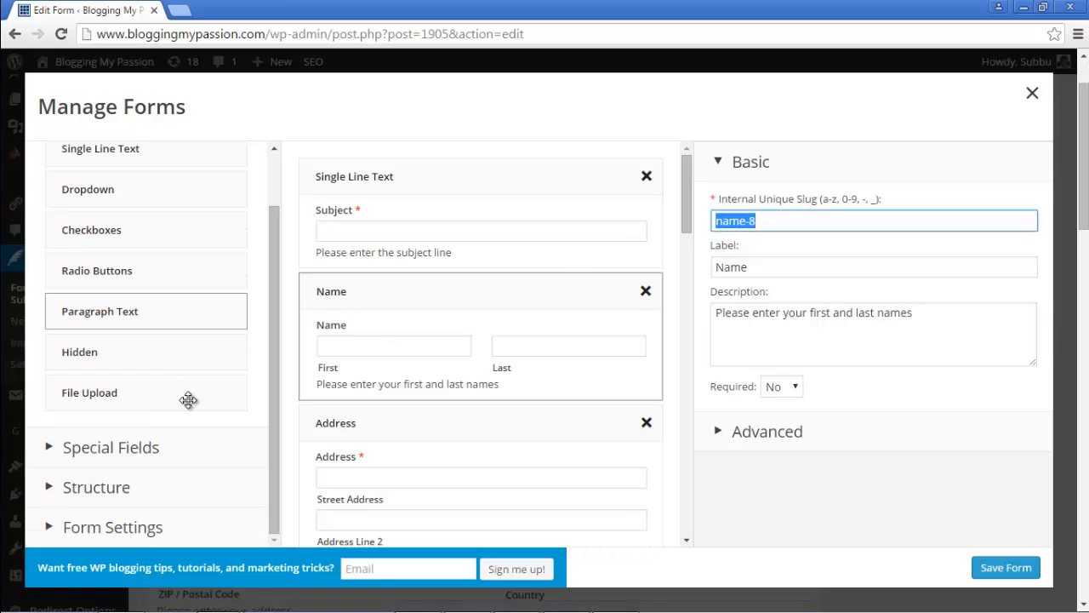
left_click(168, 528)
left_click(462, 396)
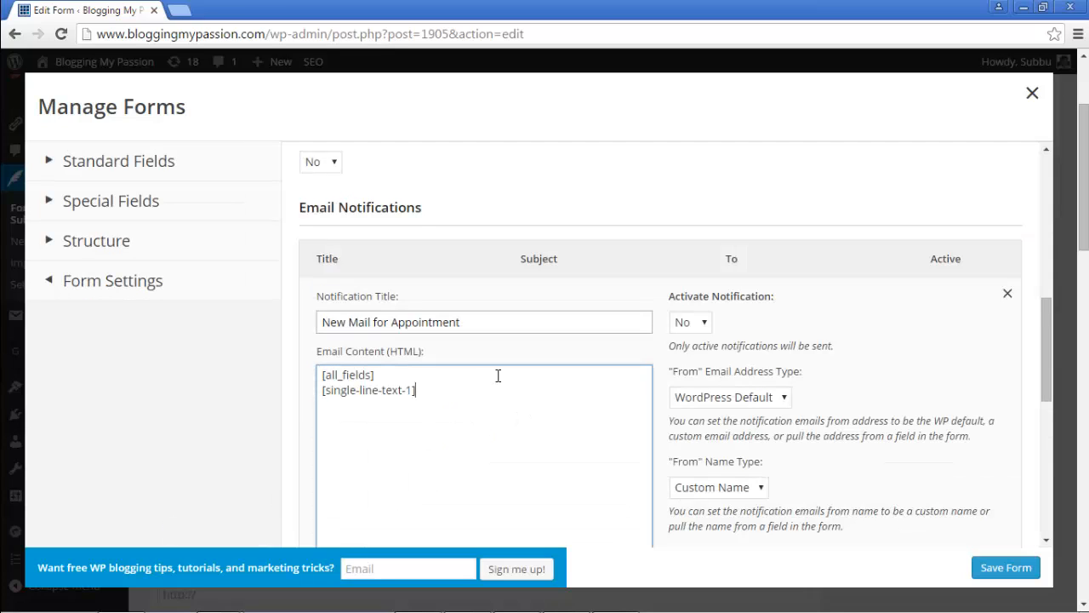
type("[")
key("ctrl+v")
type("]")
Step: Cut both added placeholders so the content holds only [all_fields]
left_click_drag(369, 405, 318, 395)
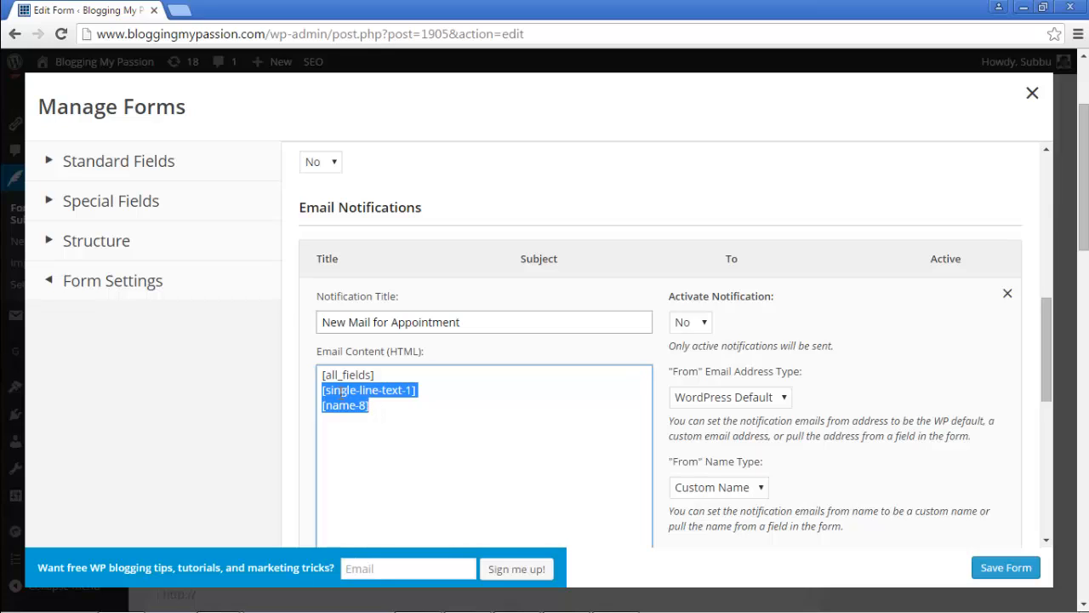
mouse_move(379, 405)
left_mouse_down()
mouse_move(287, 396)
mouse_move(385, 389)
left_mouse_up()
key("ctrl+x")
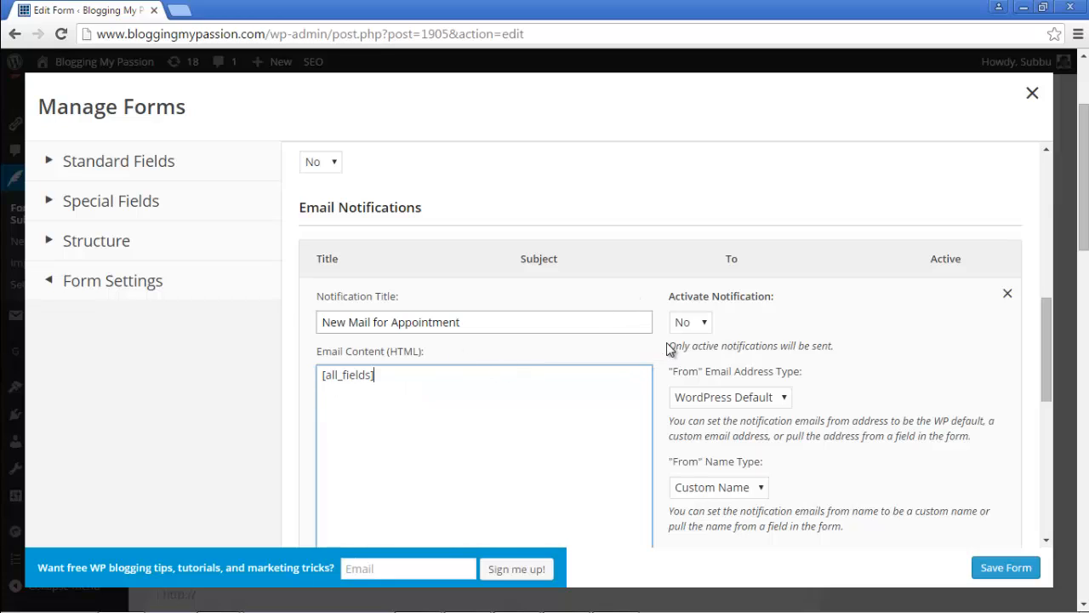
Step: Enter one Custom Email recipient address for the notification and save the form
scroll(666, 350, "down", 2)
scroll(665, 351, "down", 2)
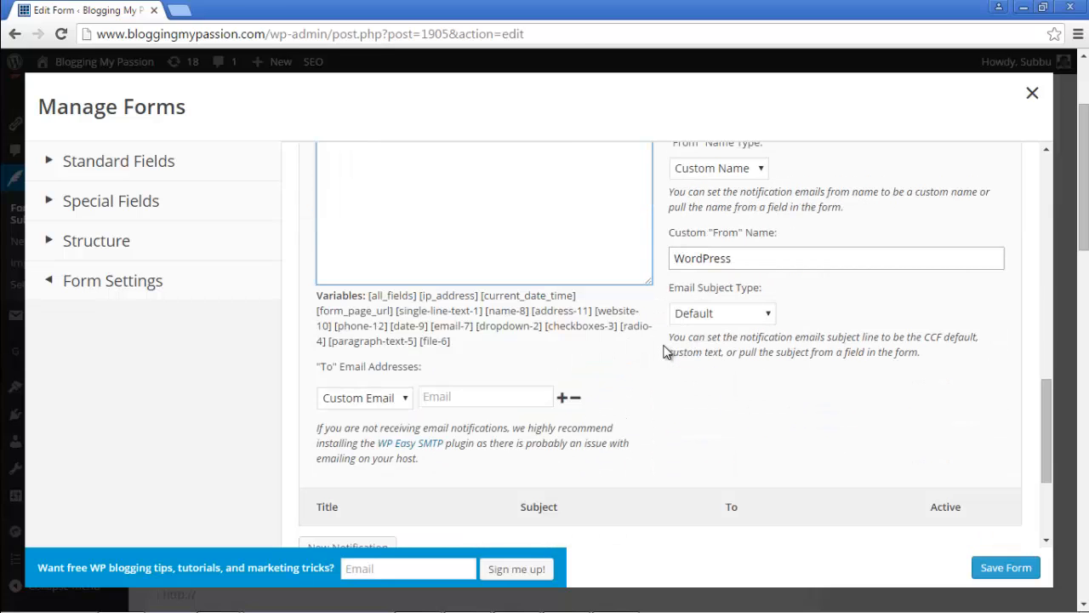
left_click(444, 398)
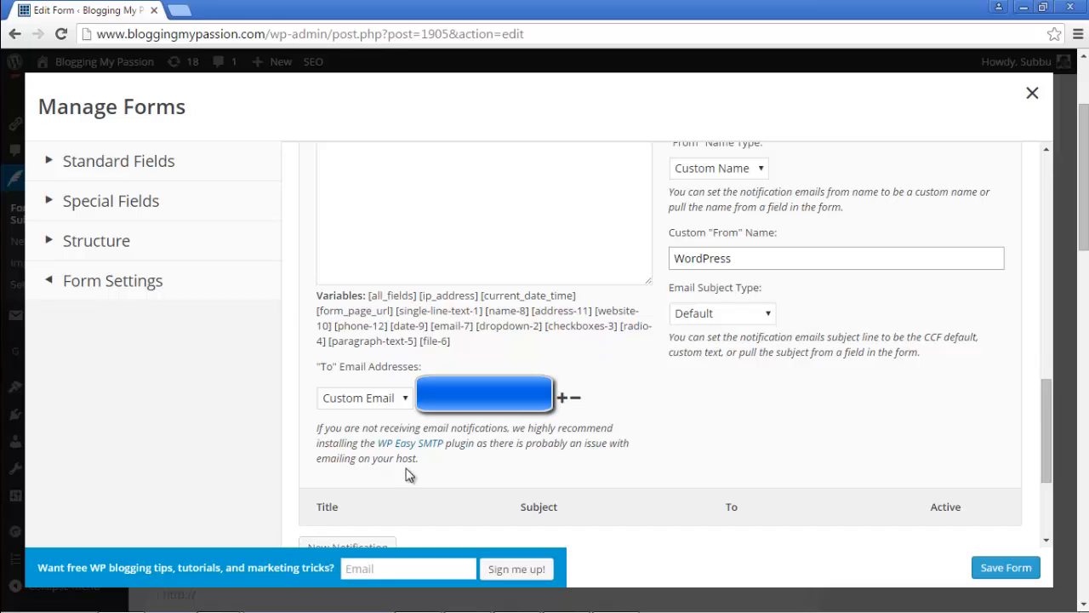
left_click(566, 398)
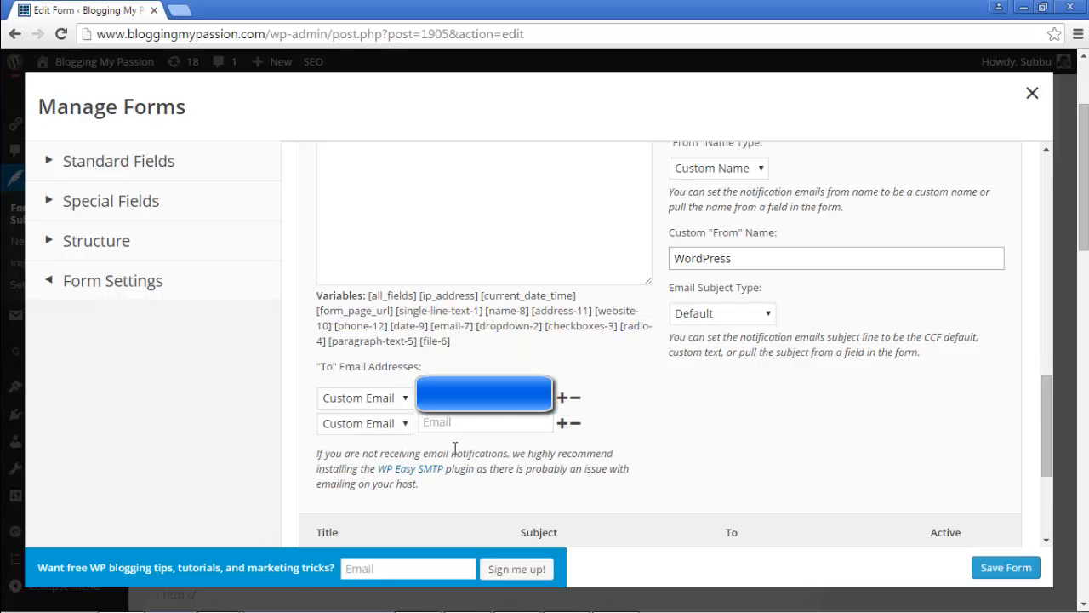
left_click(575, 422)
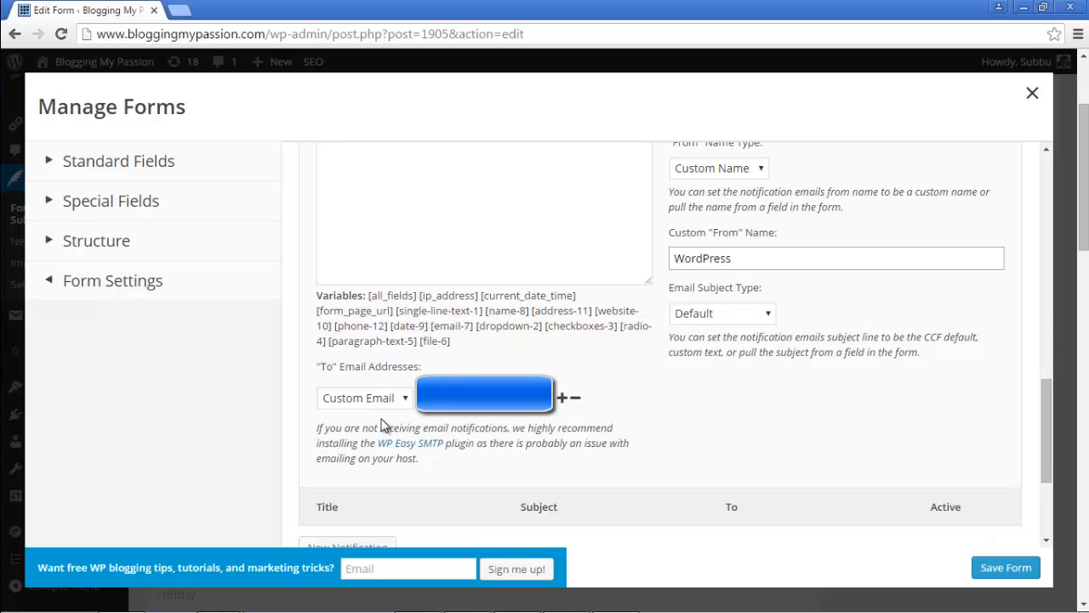
left_click(404, 399)
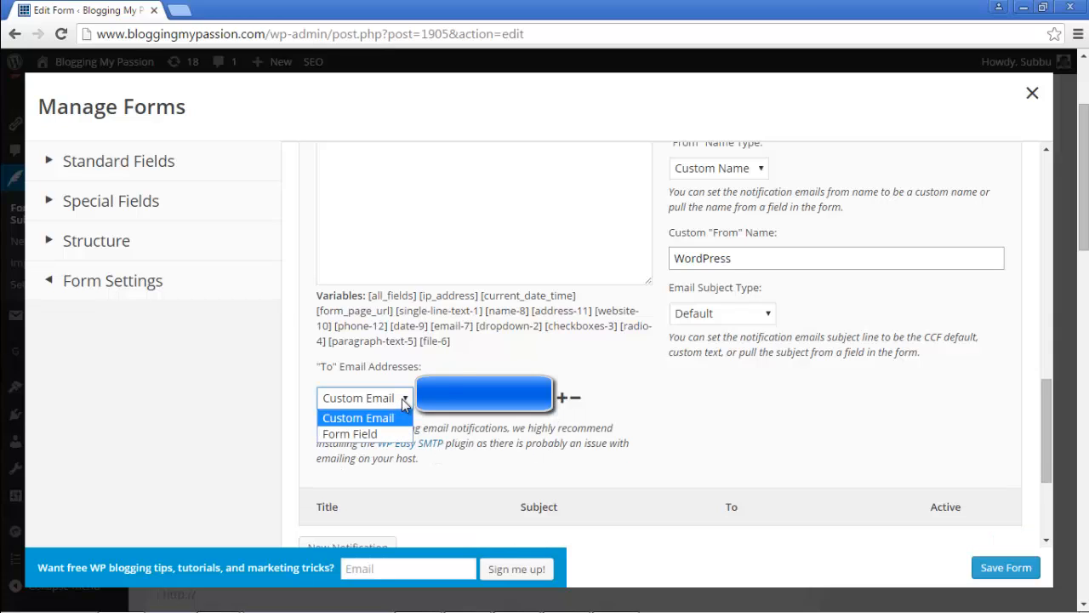
left_click(405, 399)
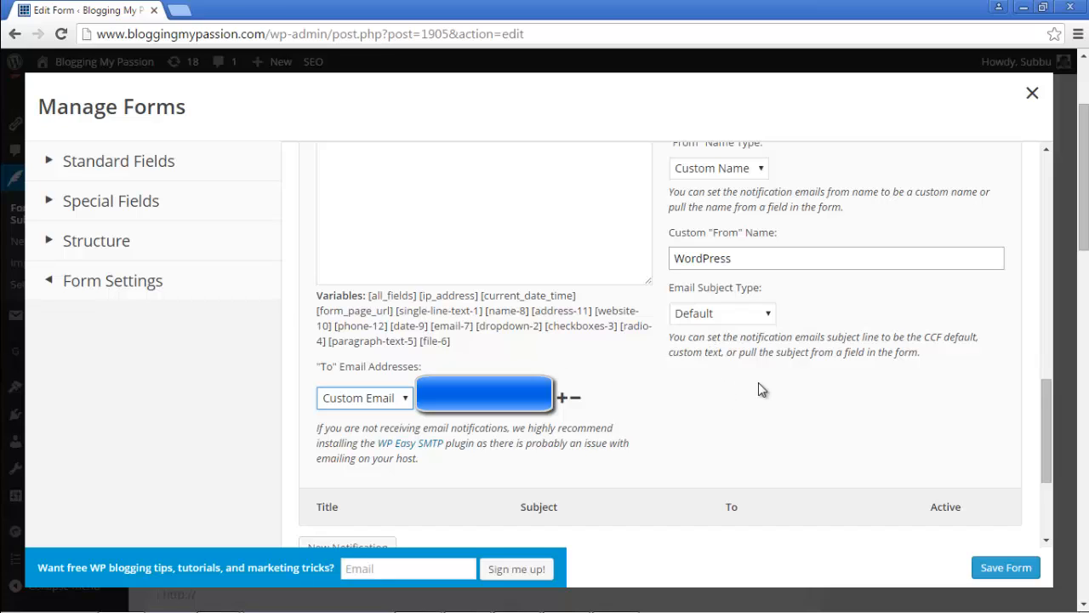
left_click(1007, 575)
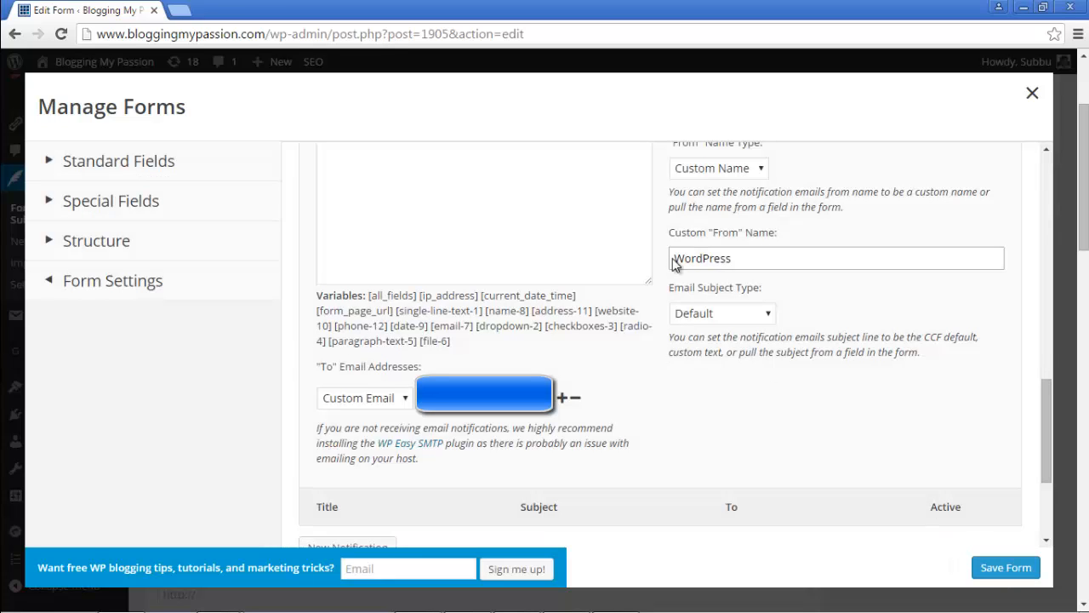
Step: Close the form manager and reopen the Detailed Contact Form page from All Pages
left_click(1031, 96)
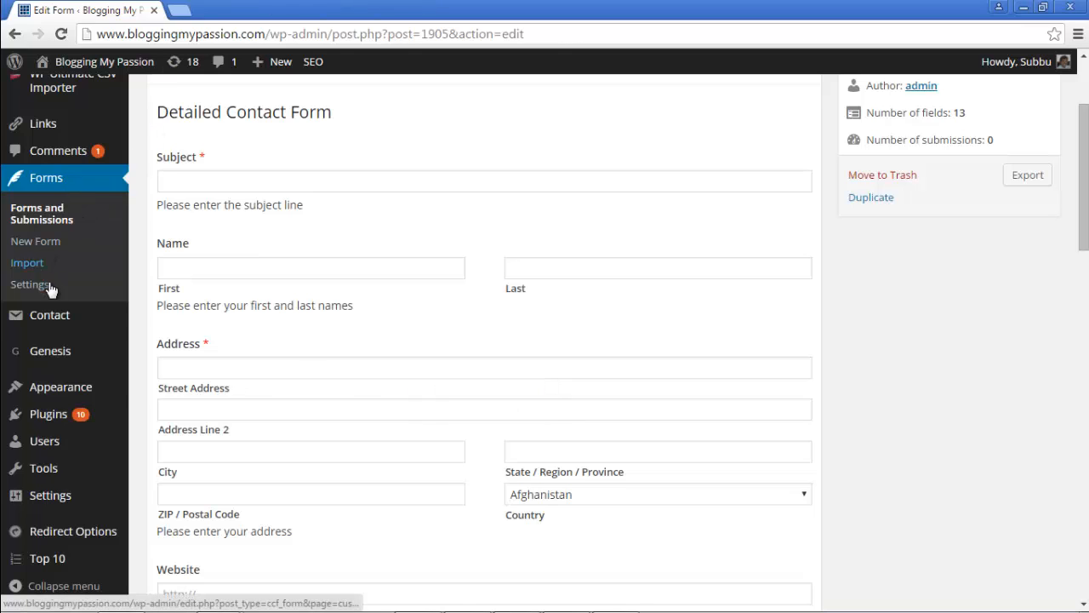
scroll(86, 236, "up", 2)
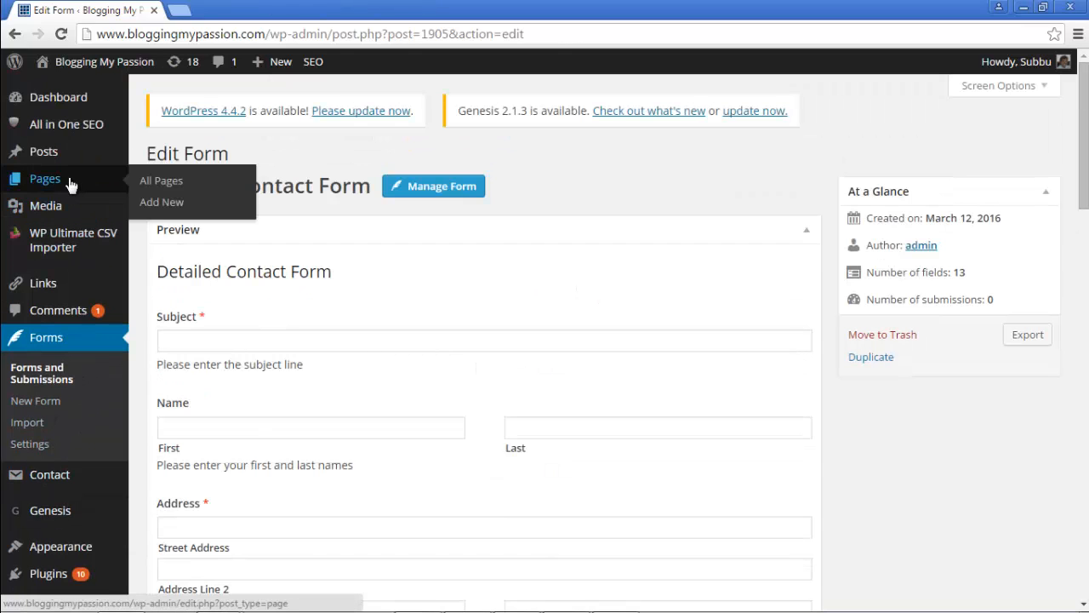
left_click(153, 180)
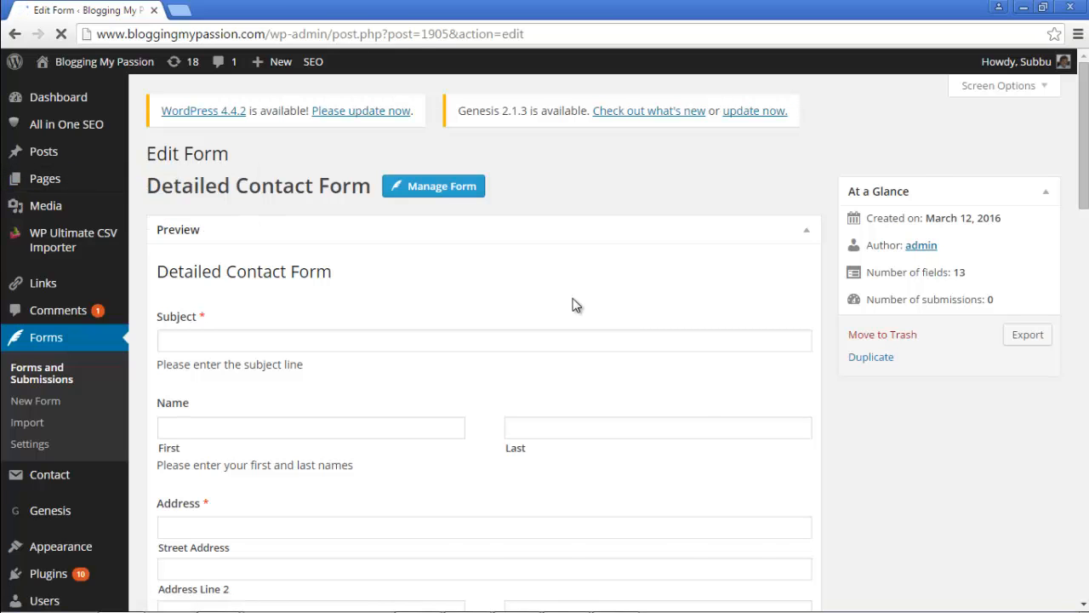
scroll(573, 305, "down", 4)
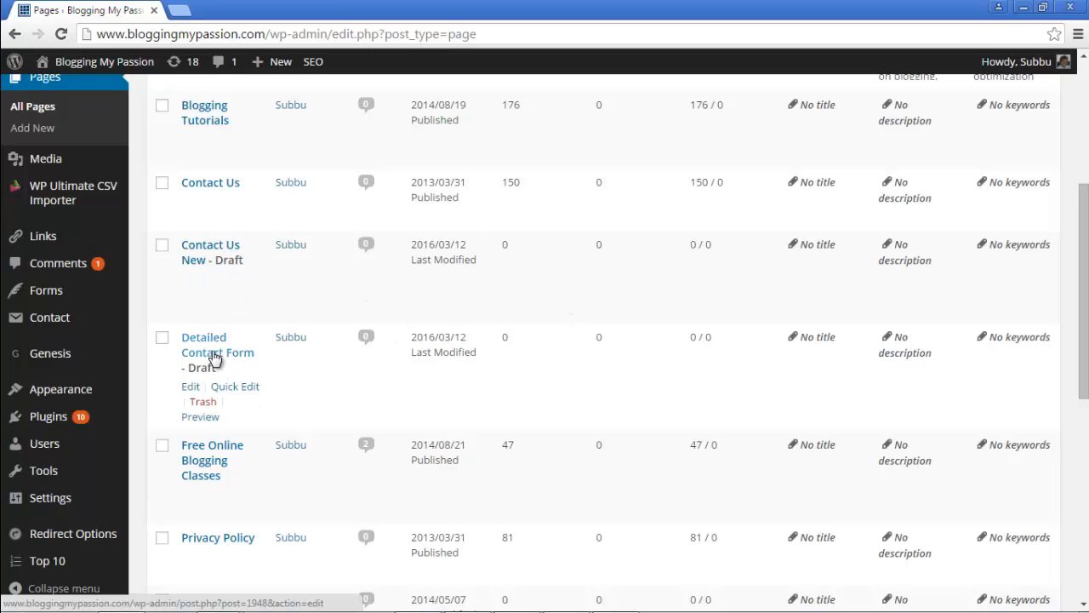
left_click(190, 388)
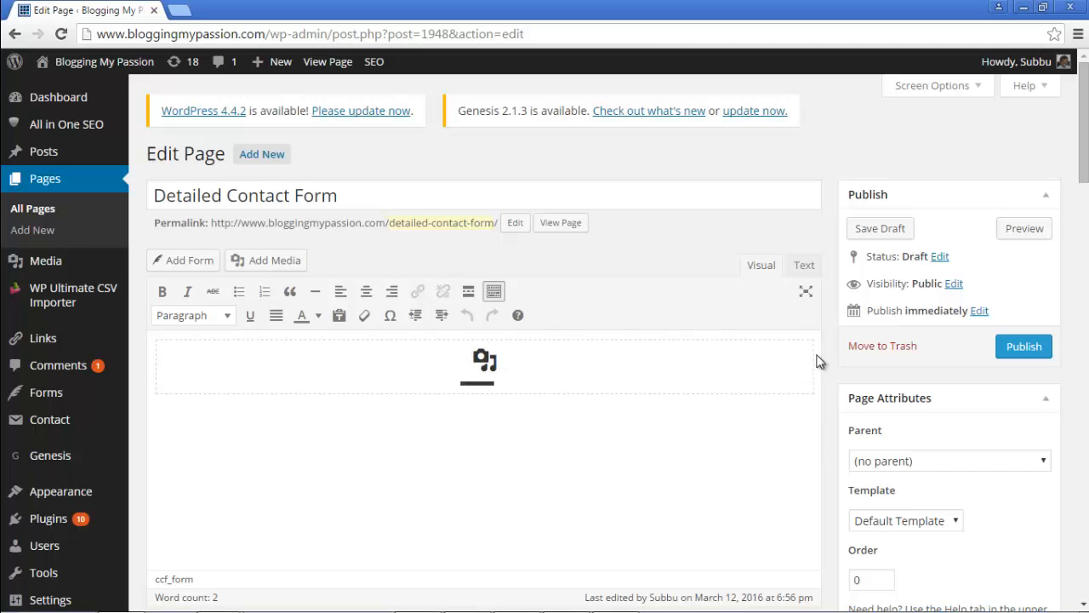
Step: Save the page draft again and open its preview in a new tab
left_click(885, 230)
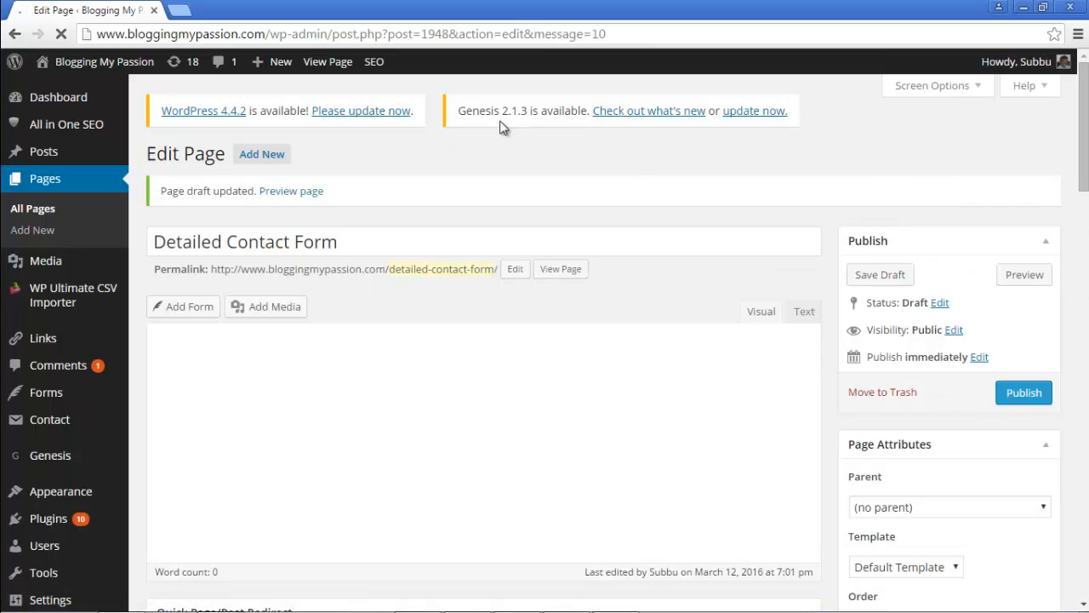
right_click(282, 196)
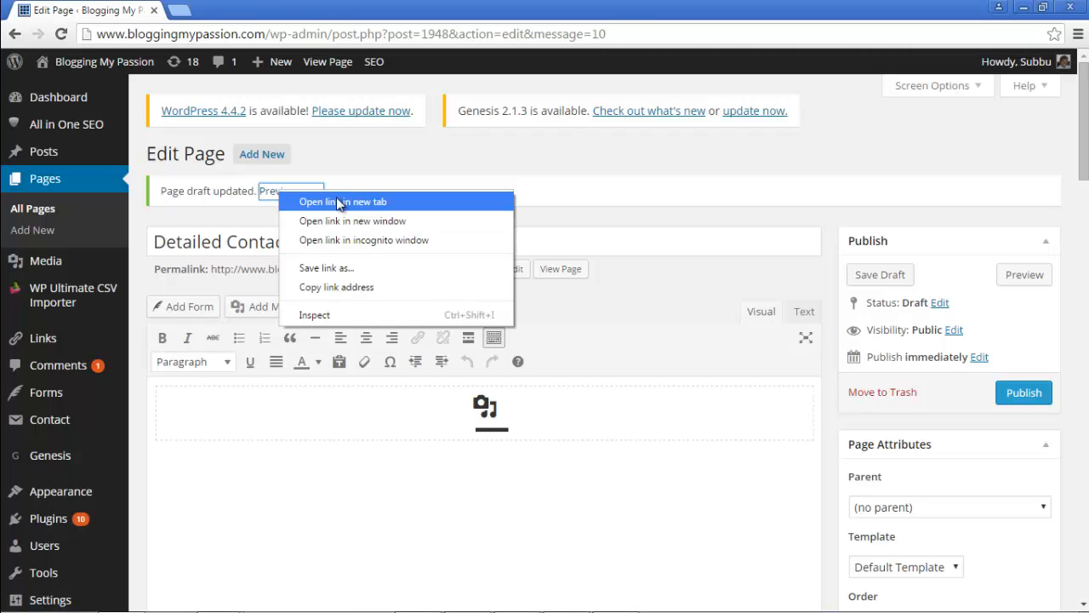
left_click(336, 199)
Step: Switch to the draft preview tab and scroll down through the contact form fields
left_click(255, 10)
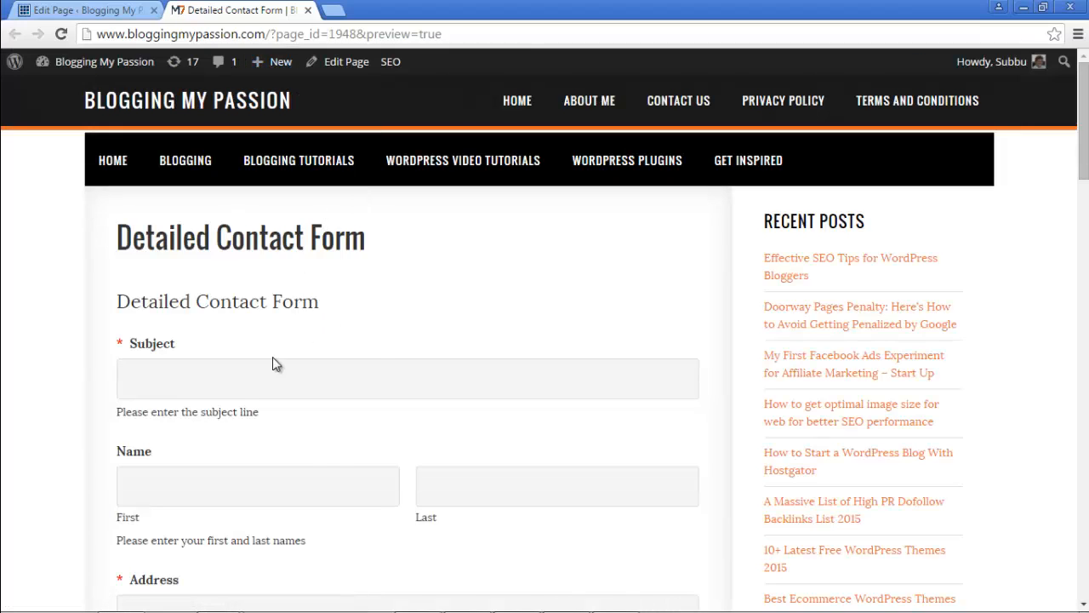
scroll(377, 357, "down", 1)
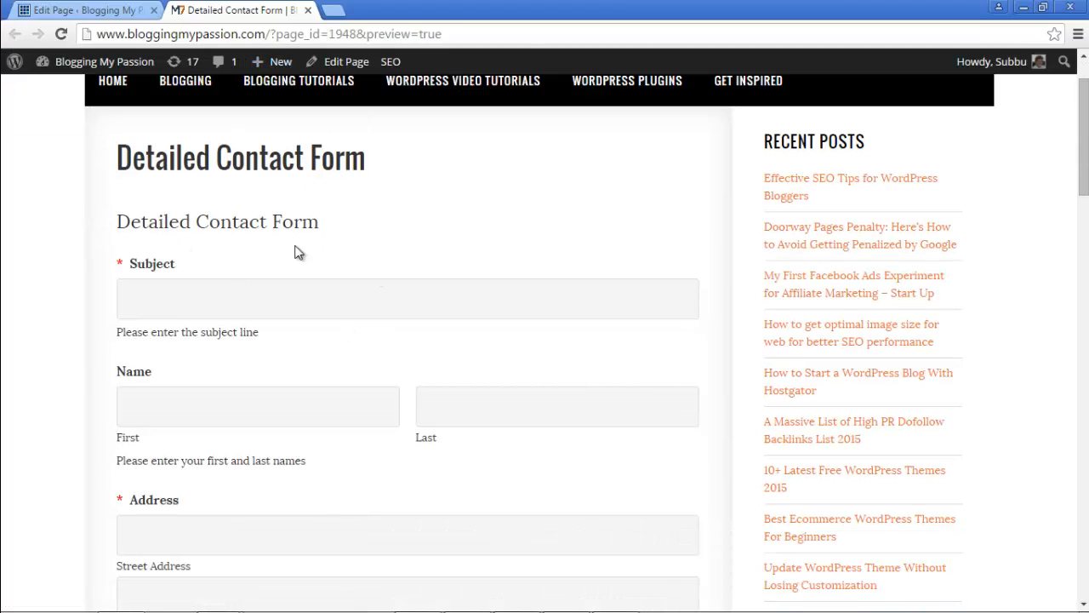
scroll(289, 260, "down", 1)
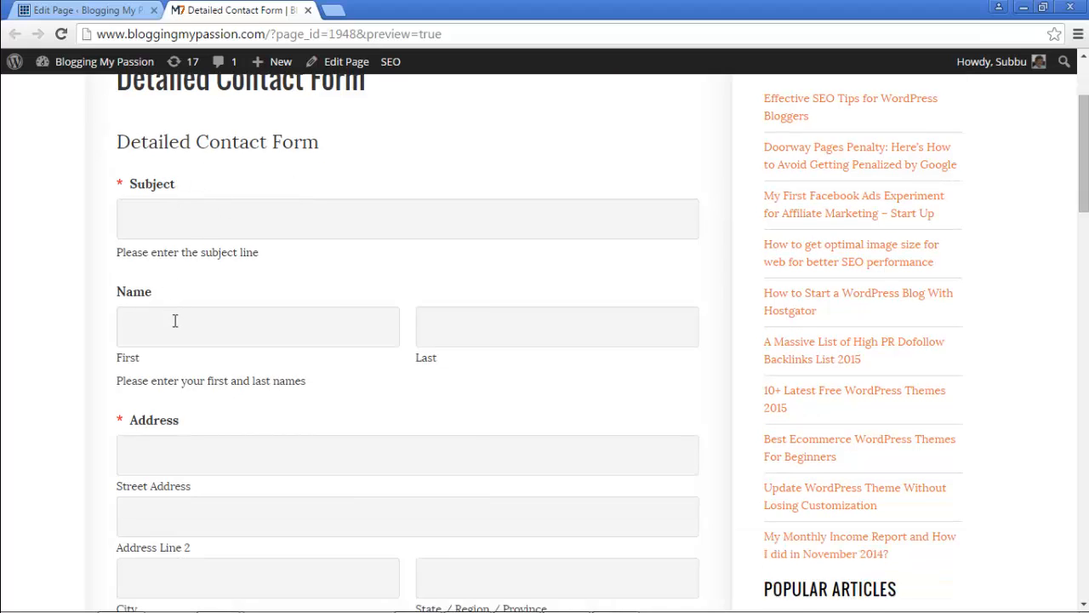
scroll(405, 381, "down", 1)
scroll(215, 357, "down", 4)
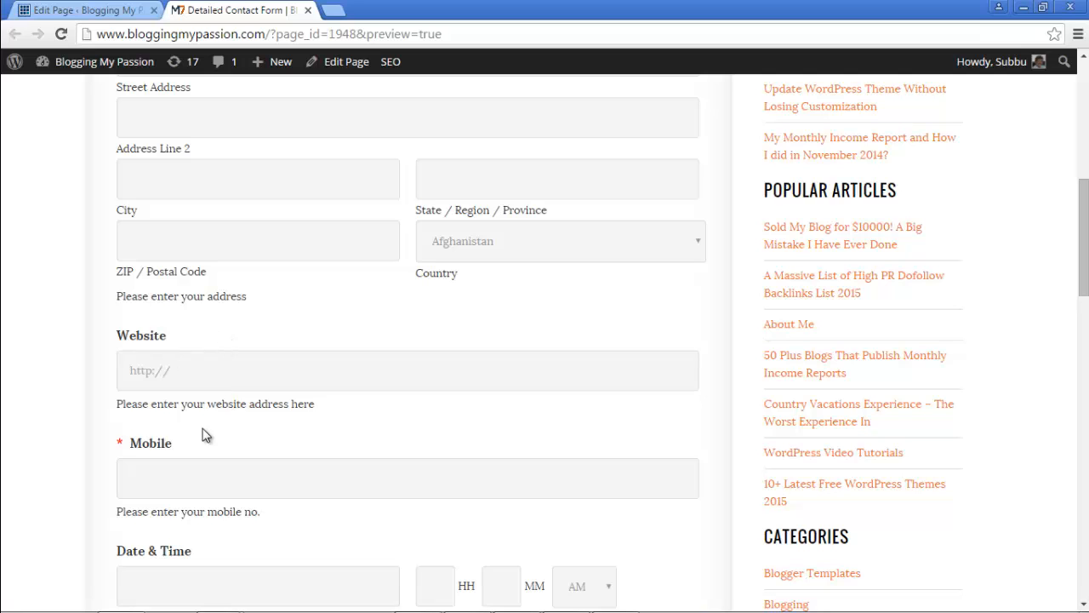
scroll(297, 470, "down", 2)
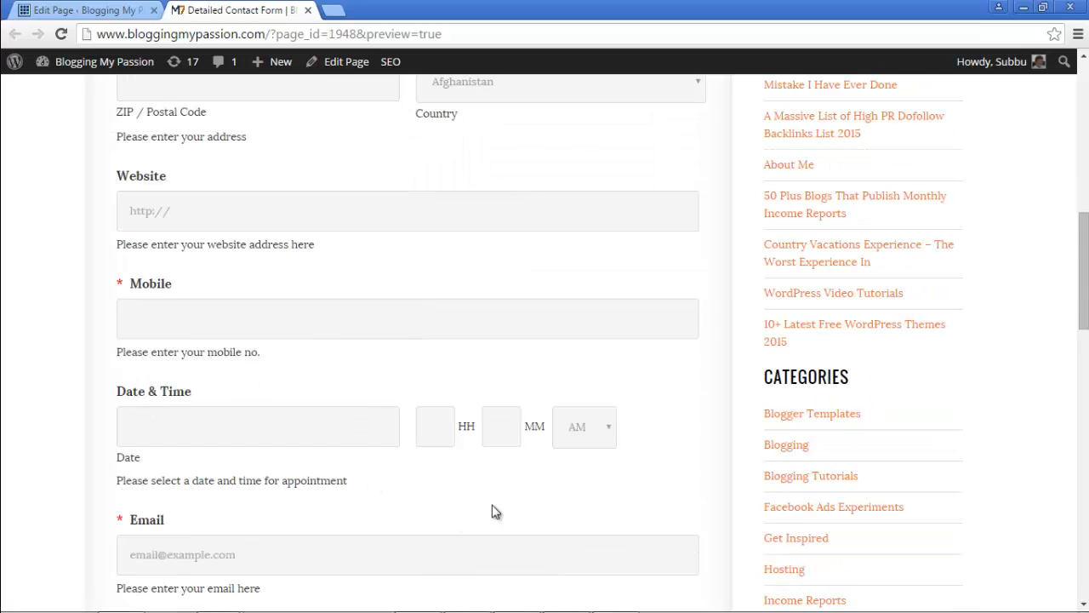
scroll(514, 410, "down", 2)
scroll(286, 443, "down", 2)
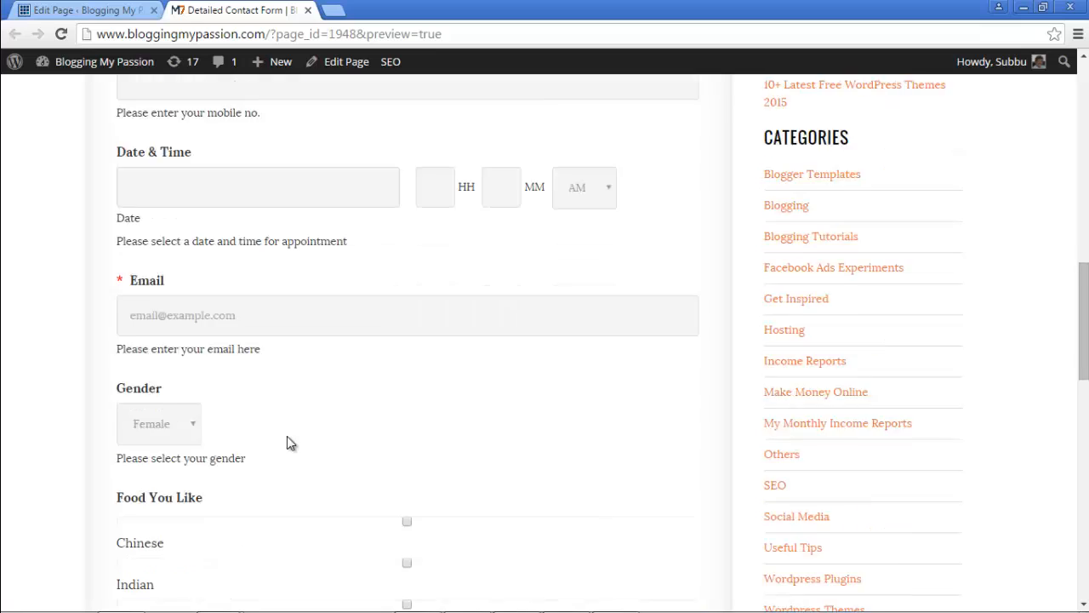
Step: Check the Gender dropdown choices, leaving Female, then scroll to the Mail button and back up
left_click(168, 352)
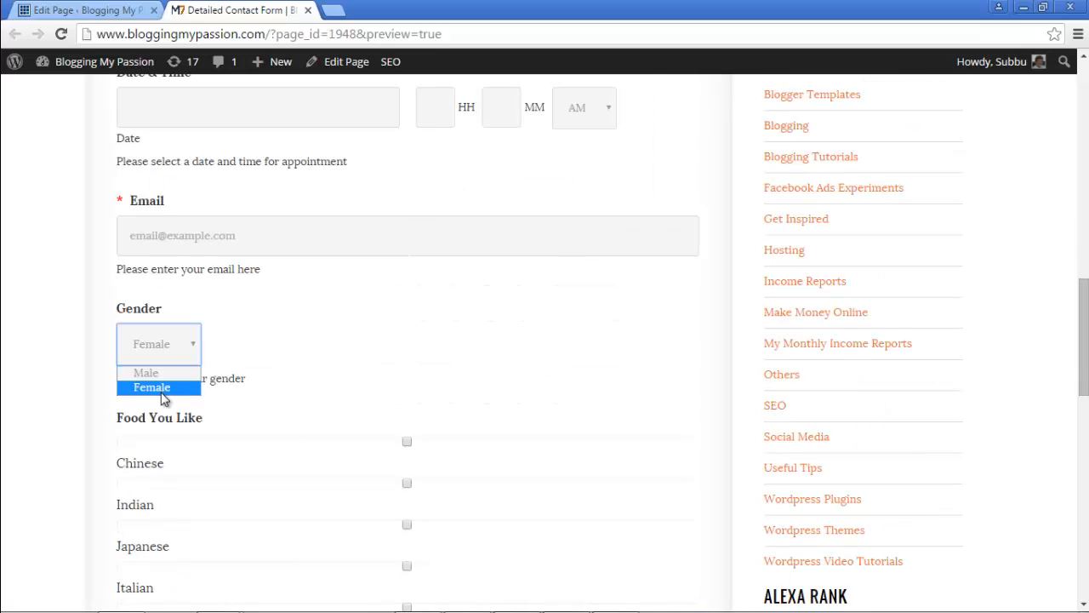
left_click(276, 407)
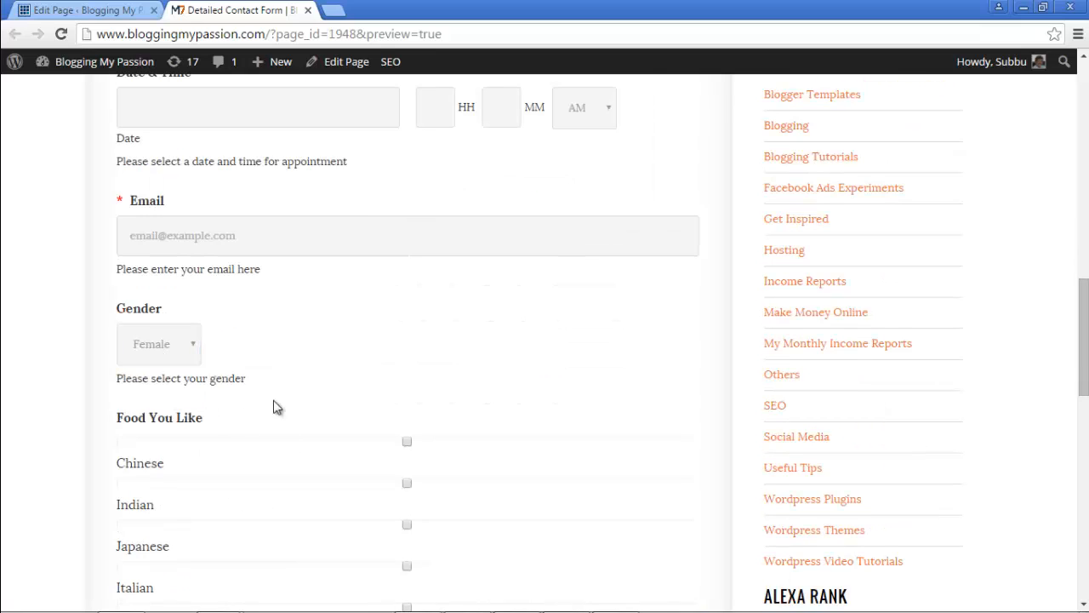
scroll(264, 372, "down", 1)
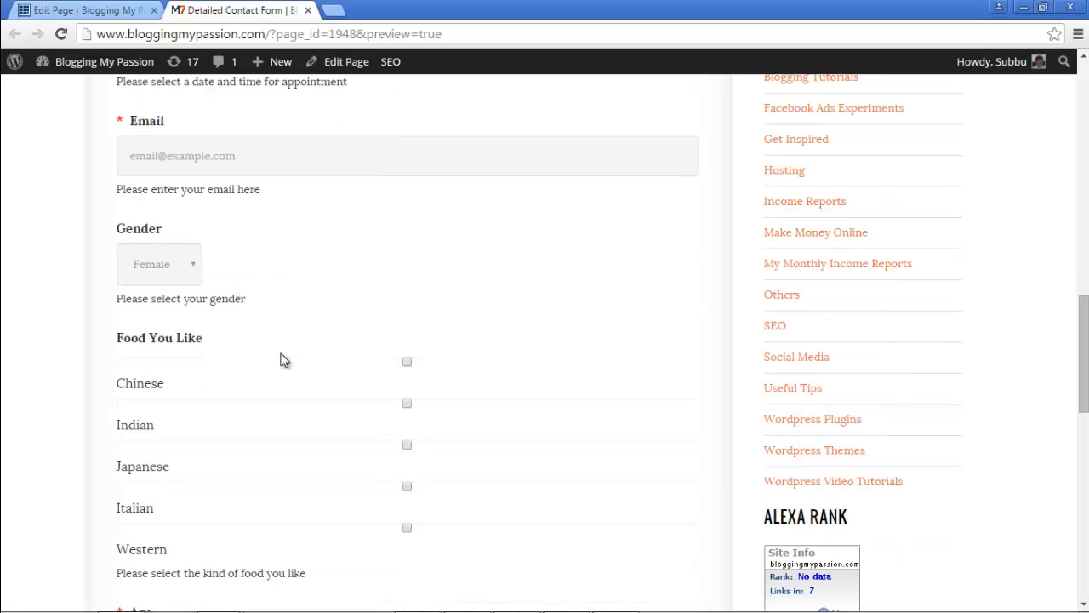
scroll(349, 408, "down", 3)
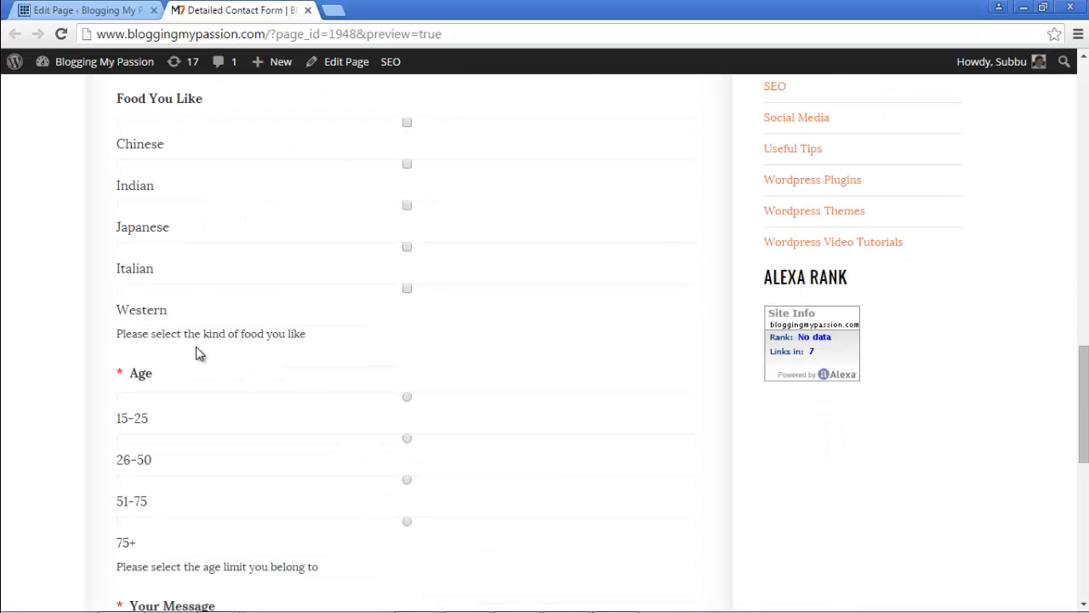
scroll(349, 459, "down", 2)
scroll(244, 488, "down", 2)
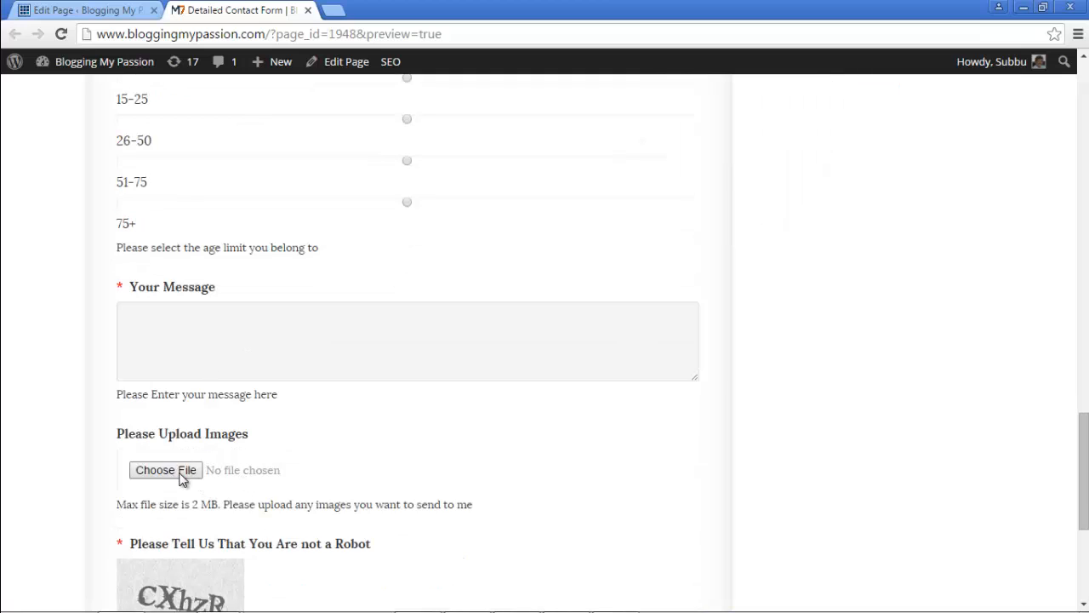
scroll(266, 464, "down", 3)
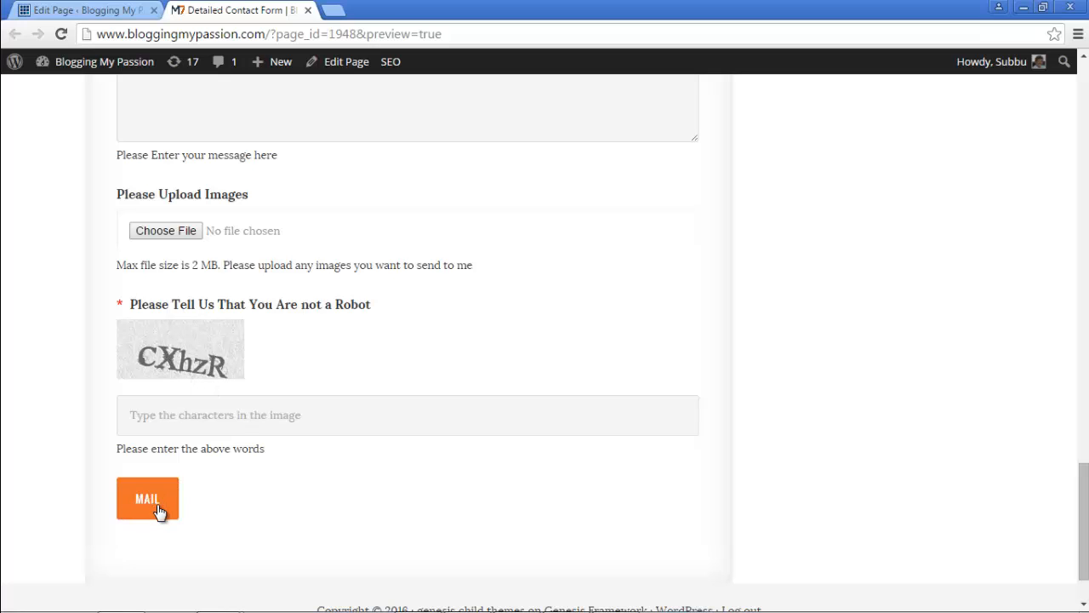
scroll(382, 550, "up", 15)
scroll(435, 520, "up", 9)
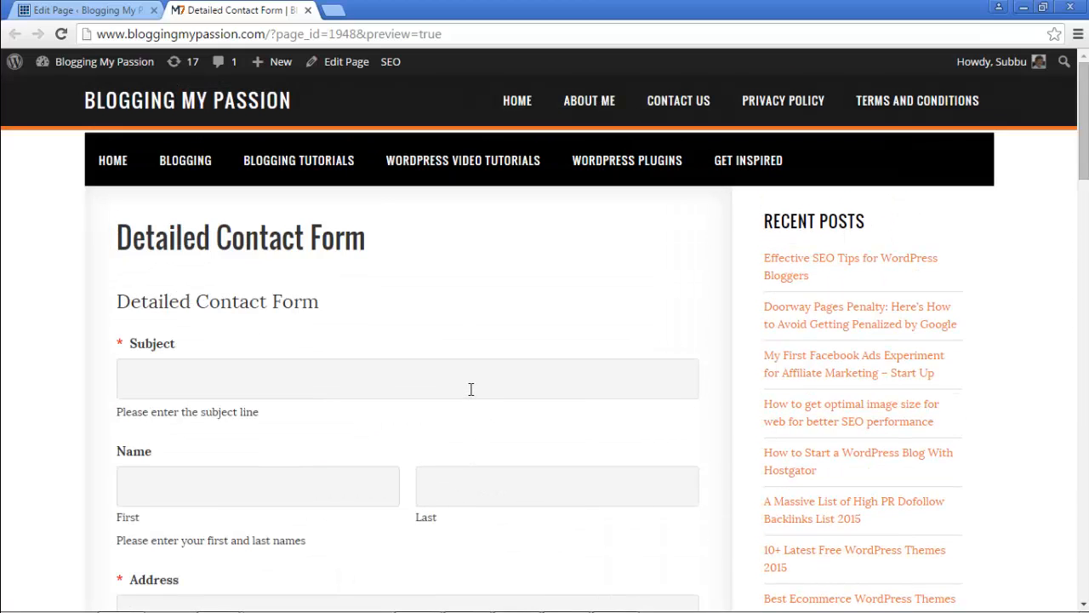
Step: Enter the subject 'Hi! I would like to have an appointmnet' plus a first and last name
left_click(468, 390)
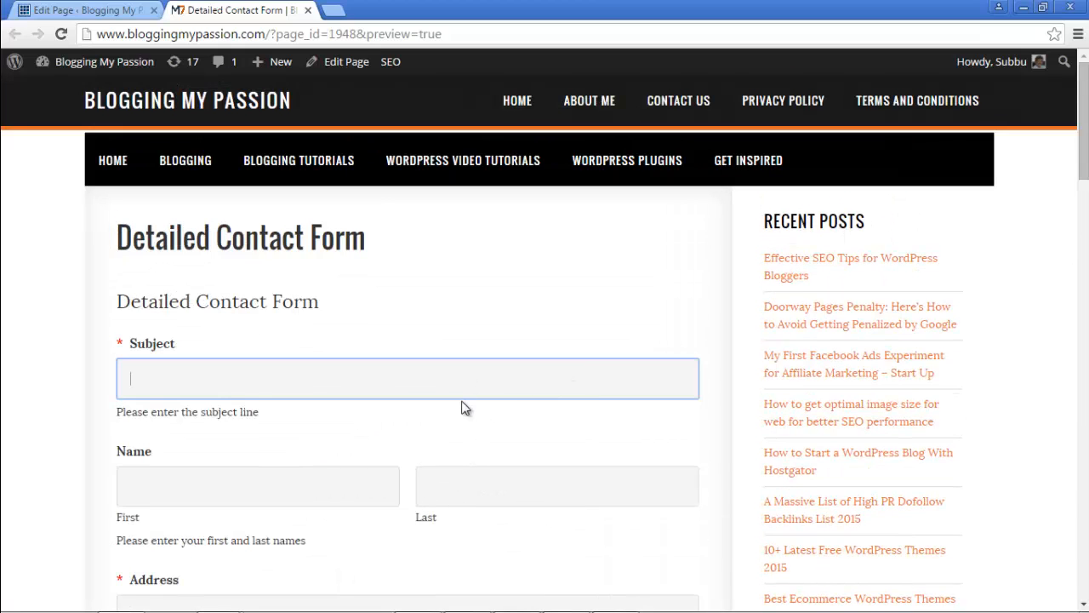
type("Hi! I would like")
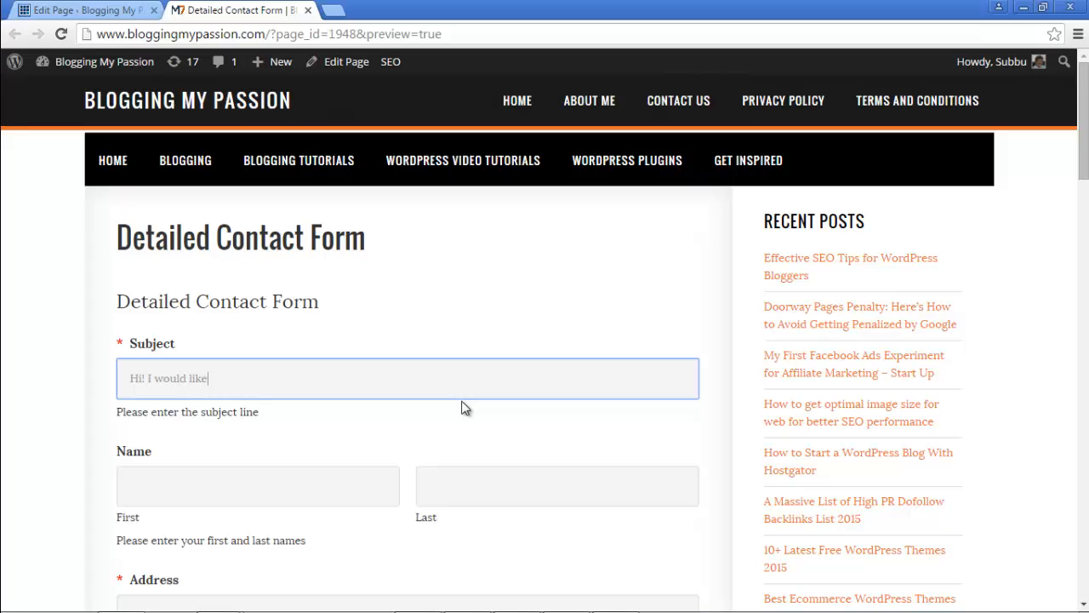
type(" to have an appointmnet")
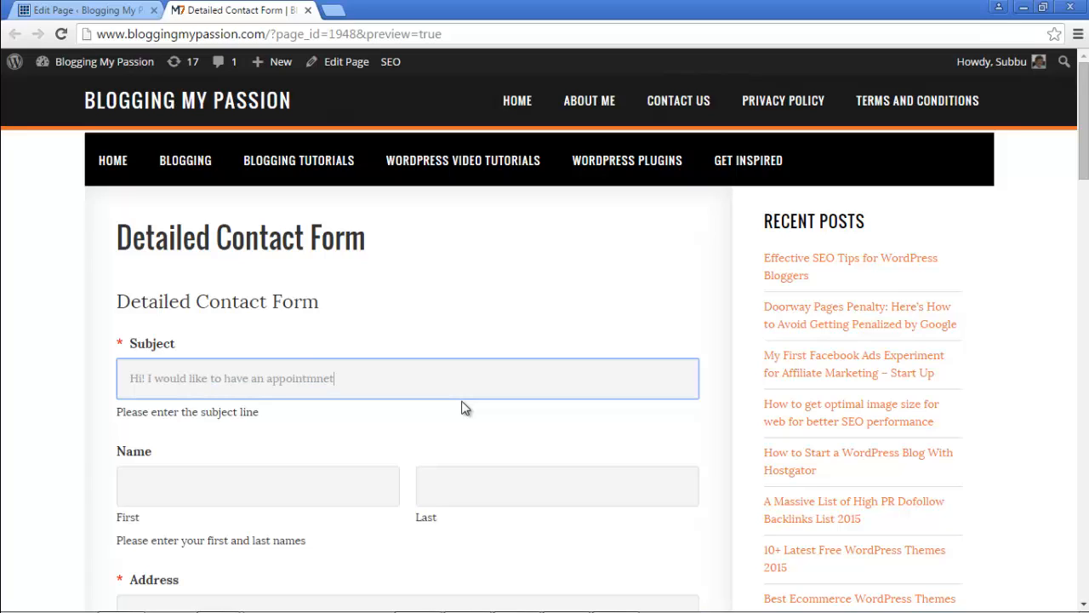
key("Tab")
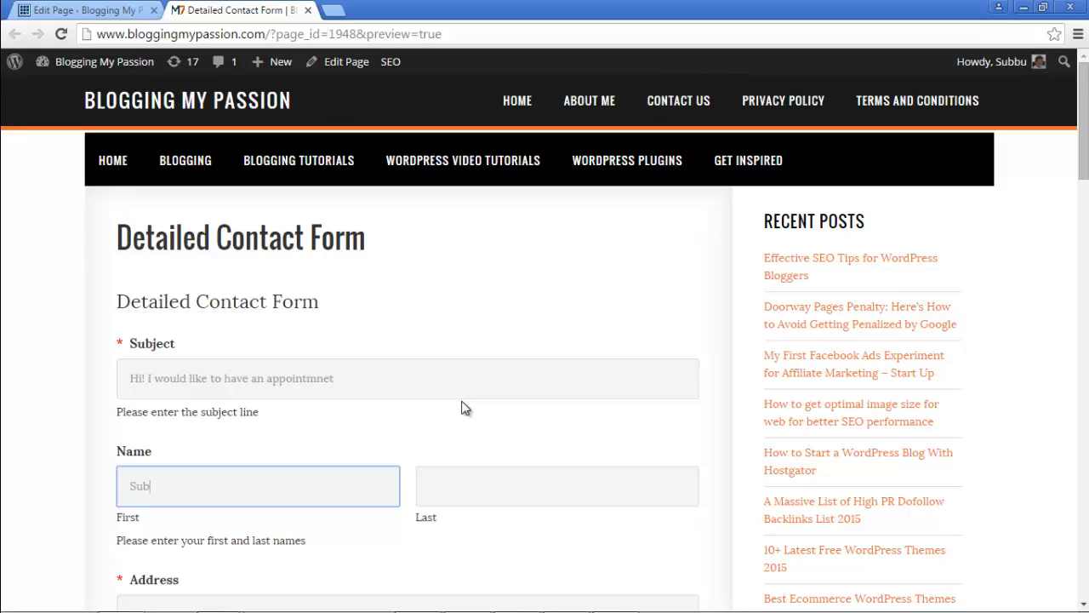
key("Tab")
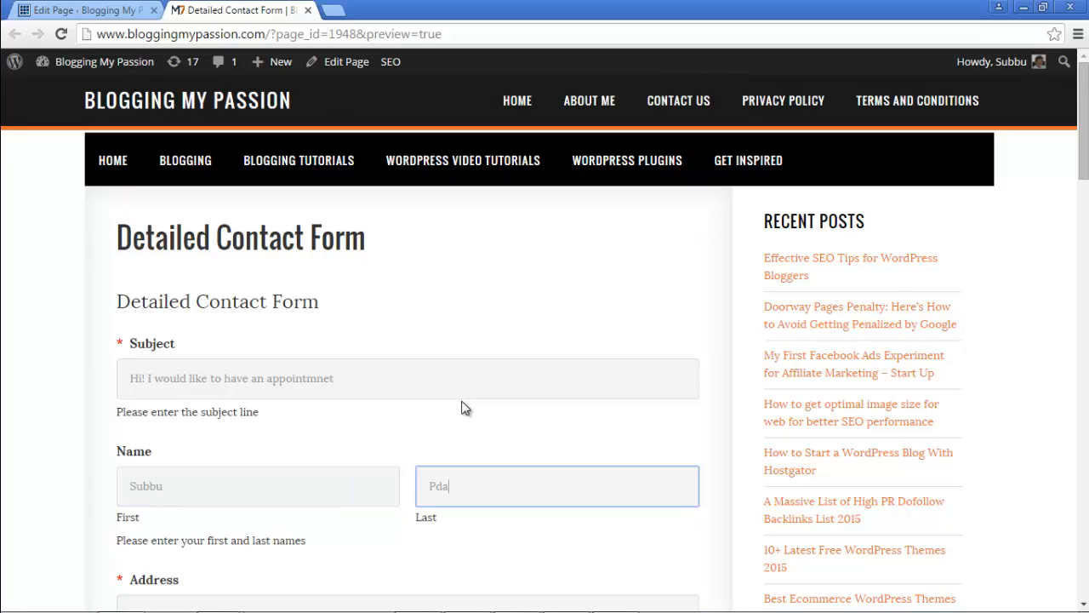
Step: Fill in the test street address lines, city, state and postal code, choosing India as country
scroll(468, 412, "down", 2)
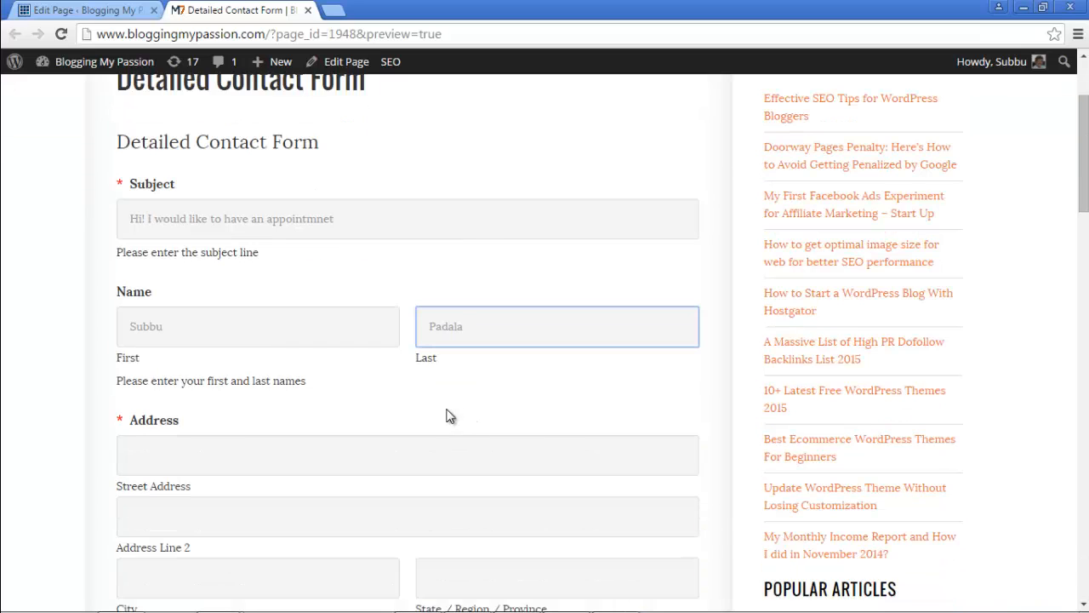
scroll(491, 298, "down", 1)
scroll(490, 304, "down", 2)
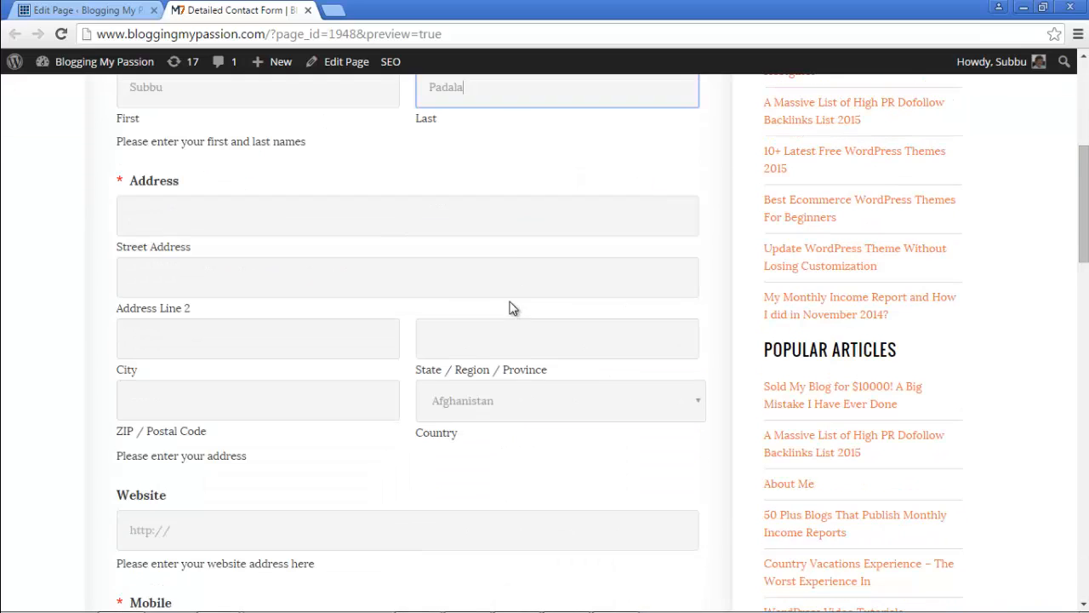
left_click(526, 215)
type("123 ")
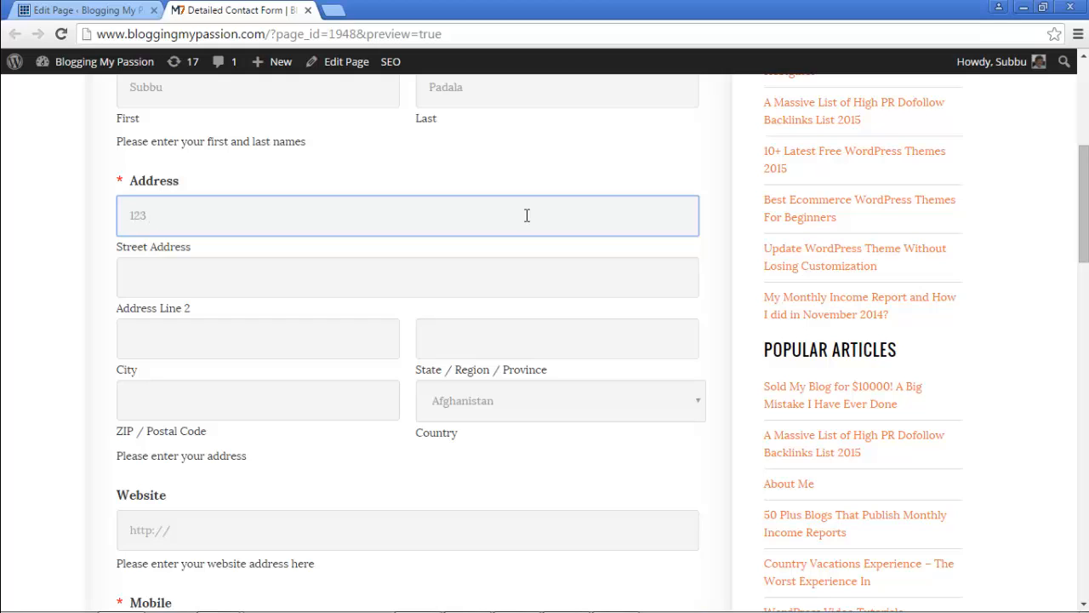
type("Main st")
key("Tab")
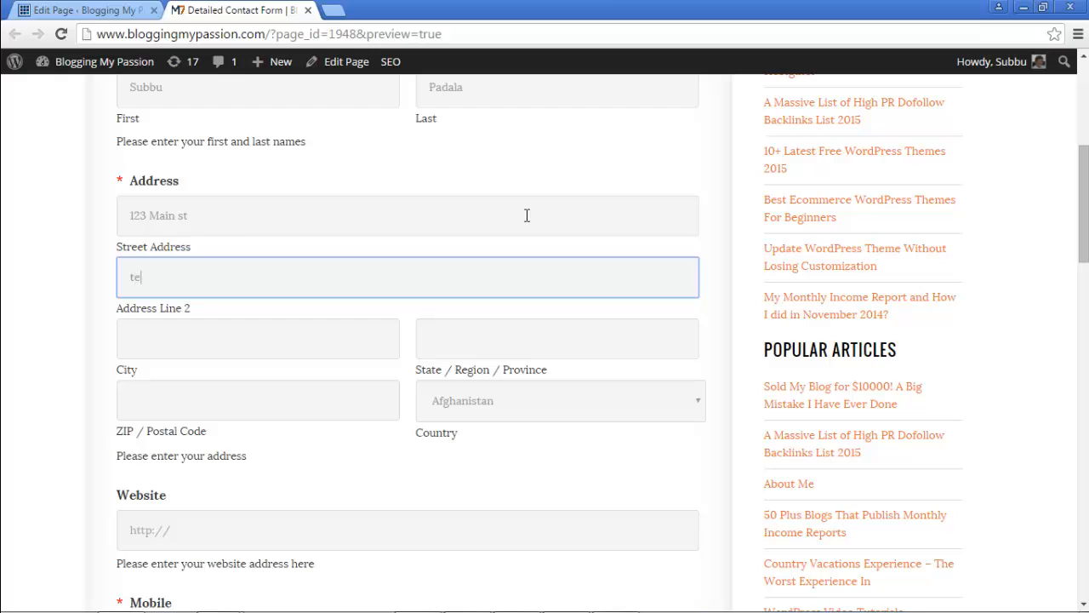
type("test st")
key("Tab")
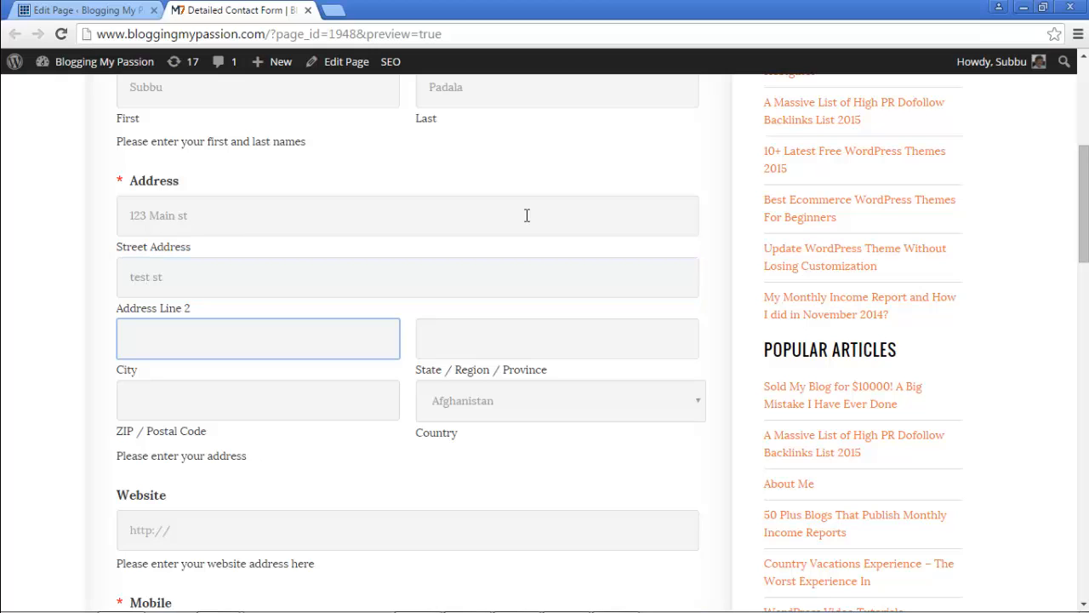
type("test st 2")
key("Tab")
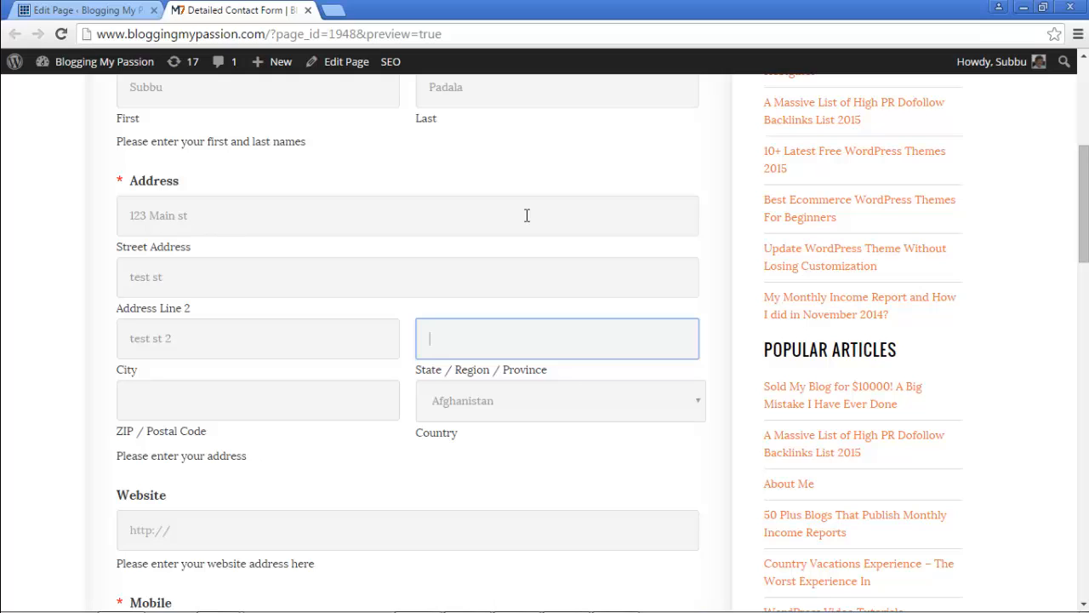
key("shift+Tab")
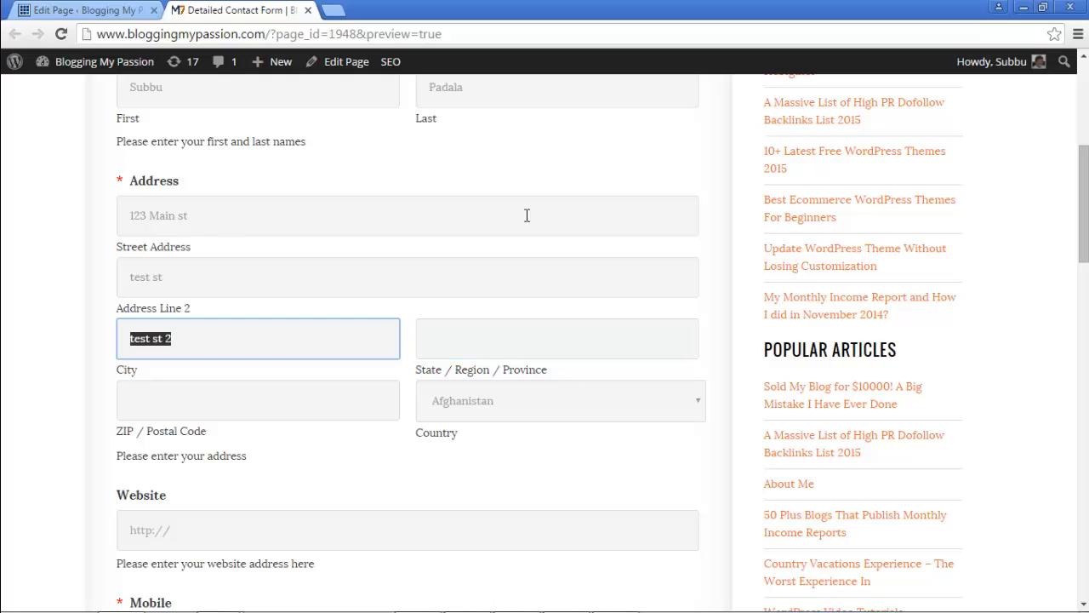
type("Hyderabad")
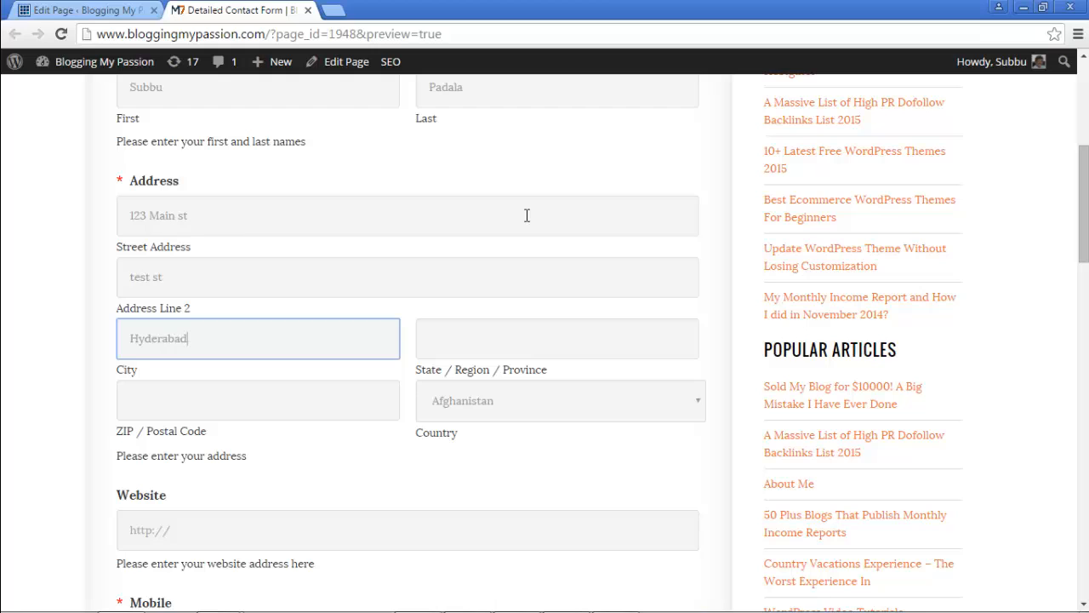
key("Tab")
type("Te")
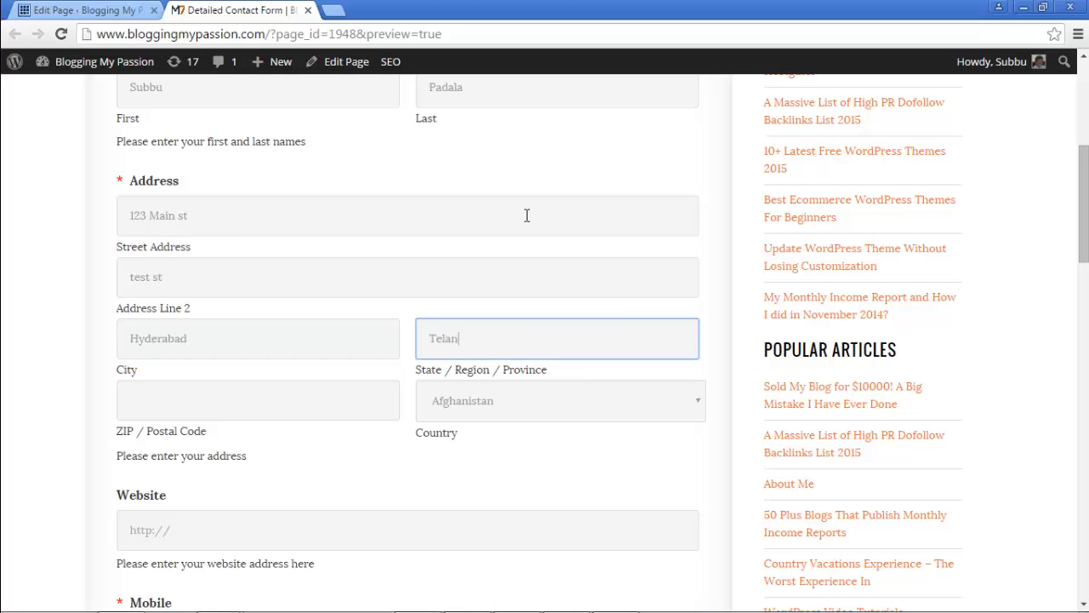
type("langana")
key("Tab")
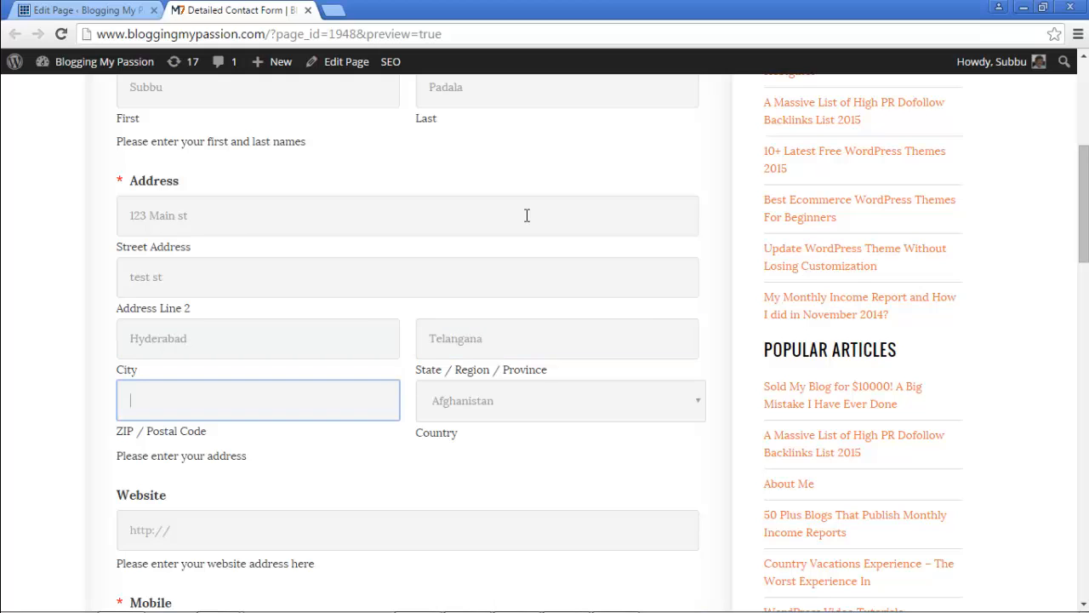
type("500072")
key("Tab")
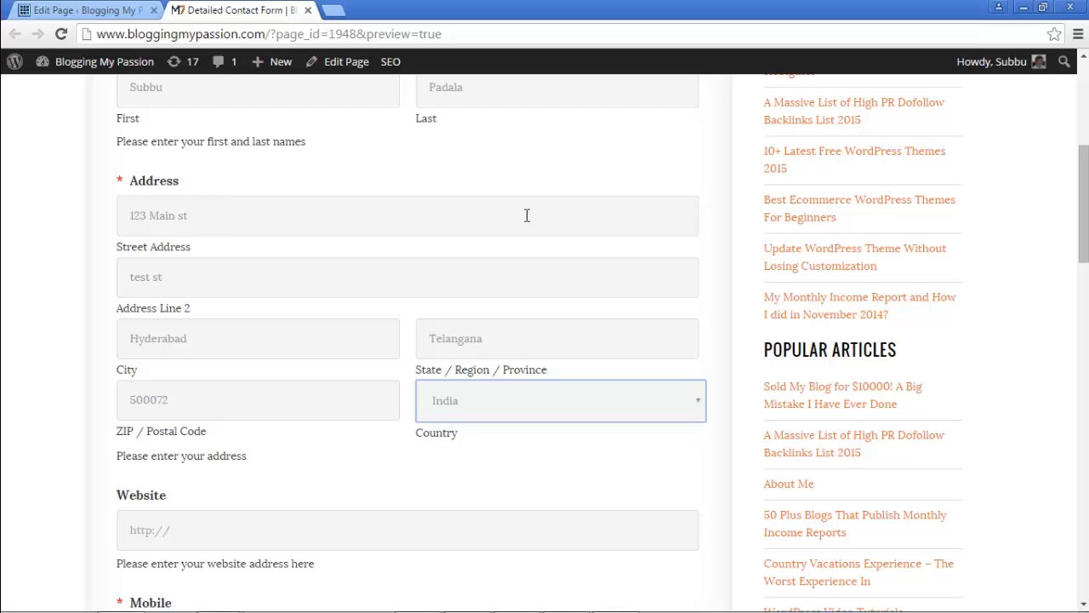
left_click(360, 440)
scroll(360, 434, "down", 2)
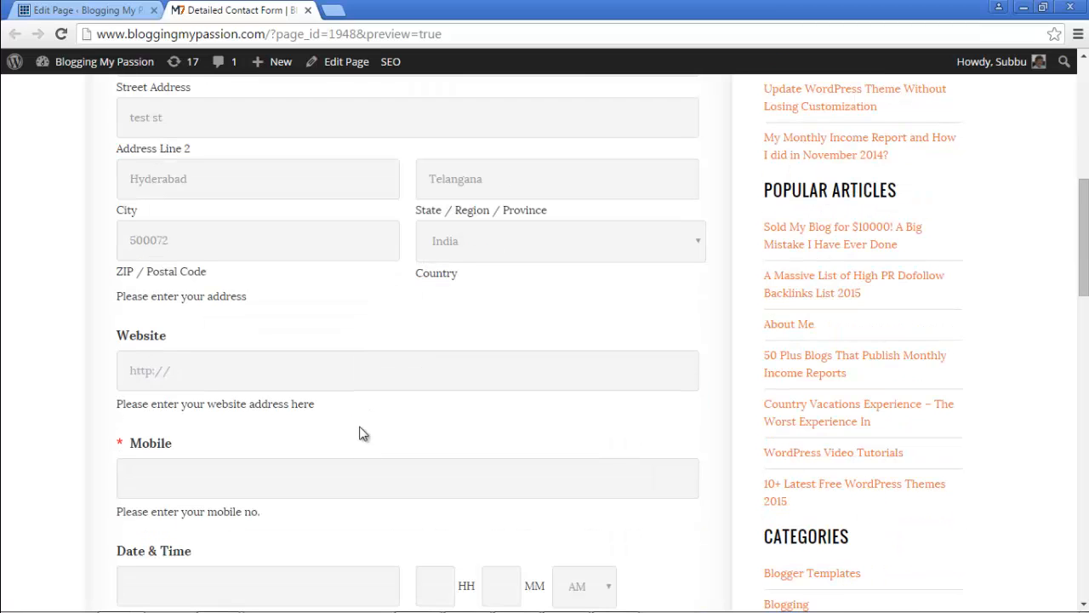
left_click(342, 371)
type("htt")
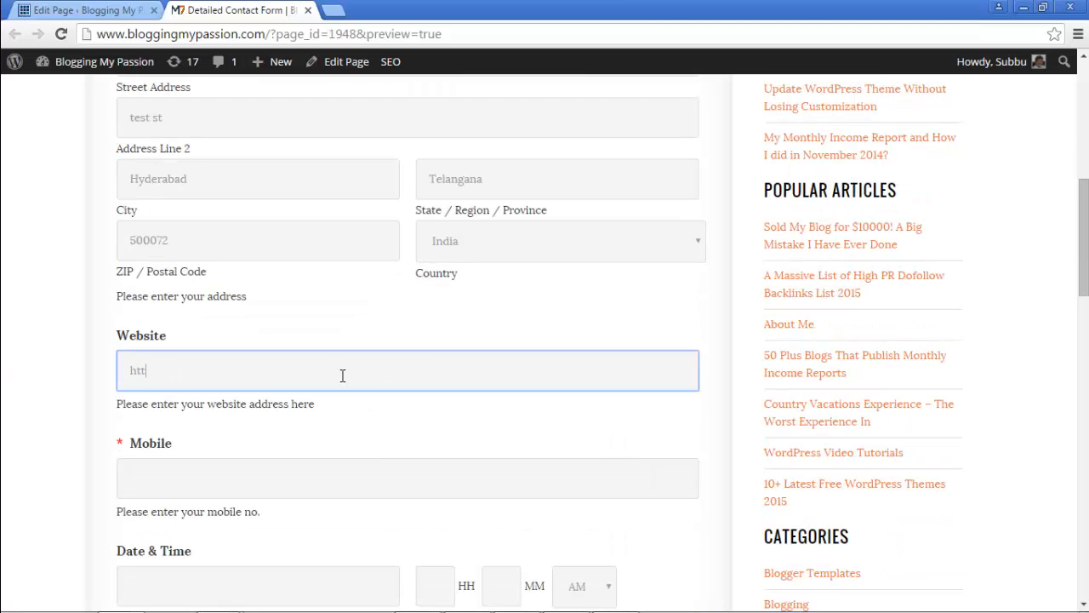
type("p://www.bloggingmypassion.com")
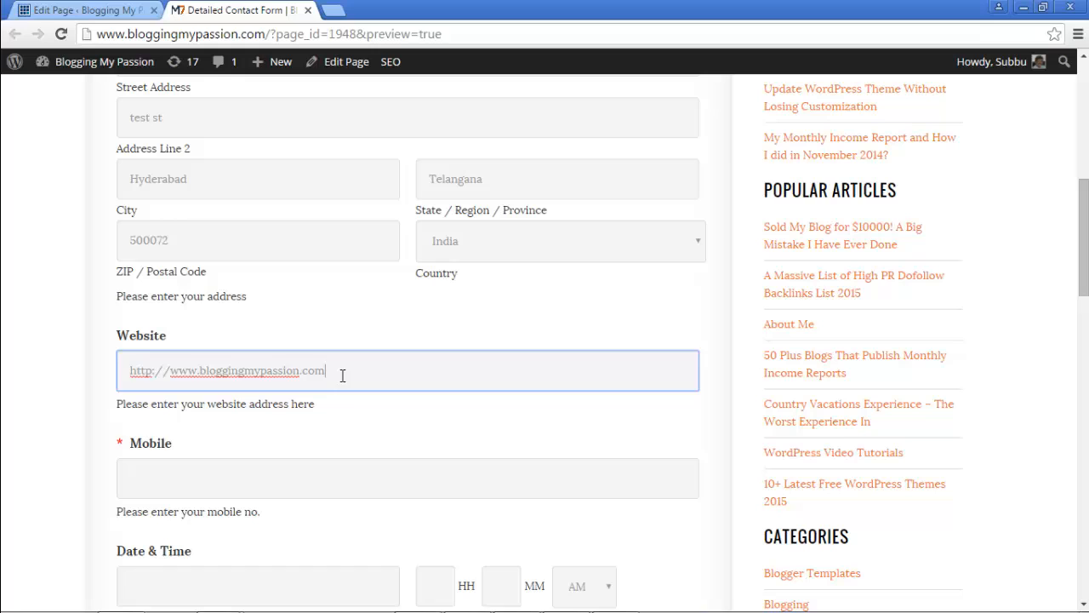
key("Tab")
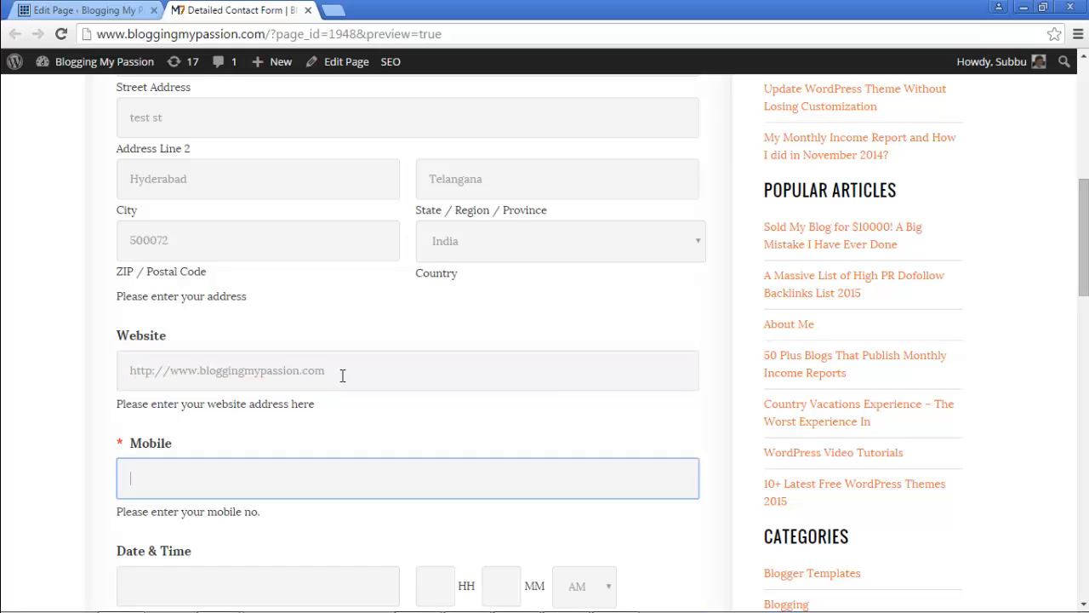
key("Tab")
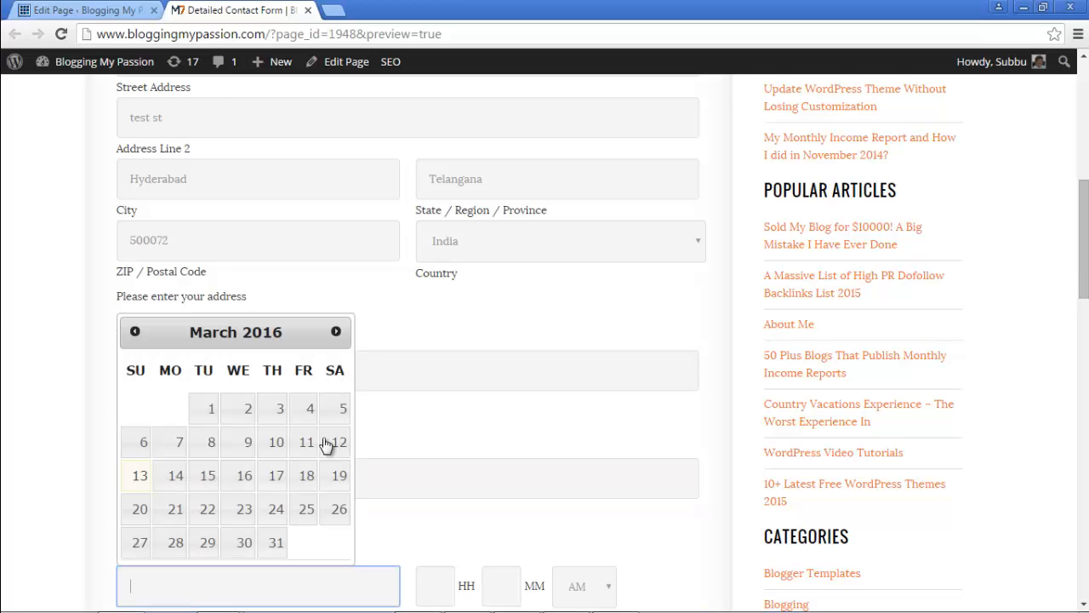
Step: Set the appointment date to 17 March 2016 and the time to 10:00
left_click(281, 489)
scroll(502, 505, "down", 3)
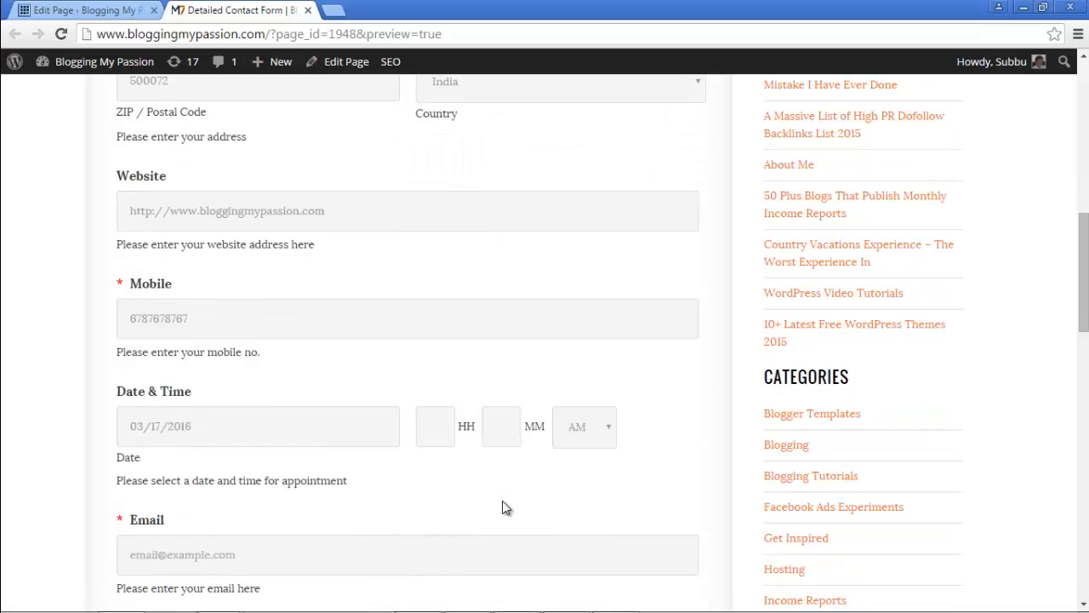
left_click(442, 349)
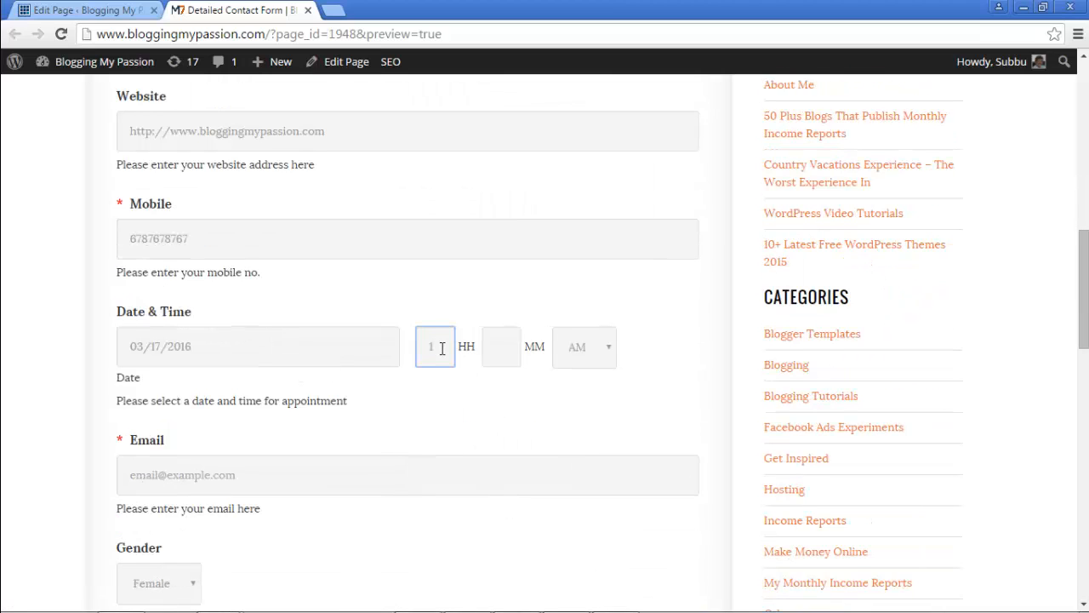
type("10")
left_click(497, 349)
type("00")
left_click(464, 394)
Step: Enter the contact e-mail address and set the gender to Male
scroll(466, 395, "down", 2)
left_click(364, 328)
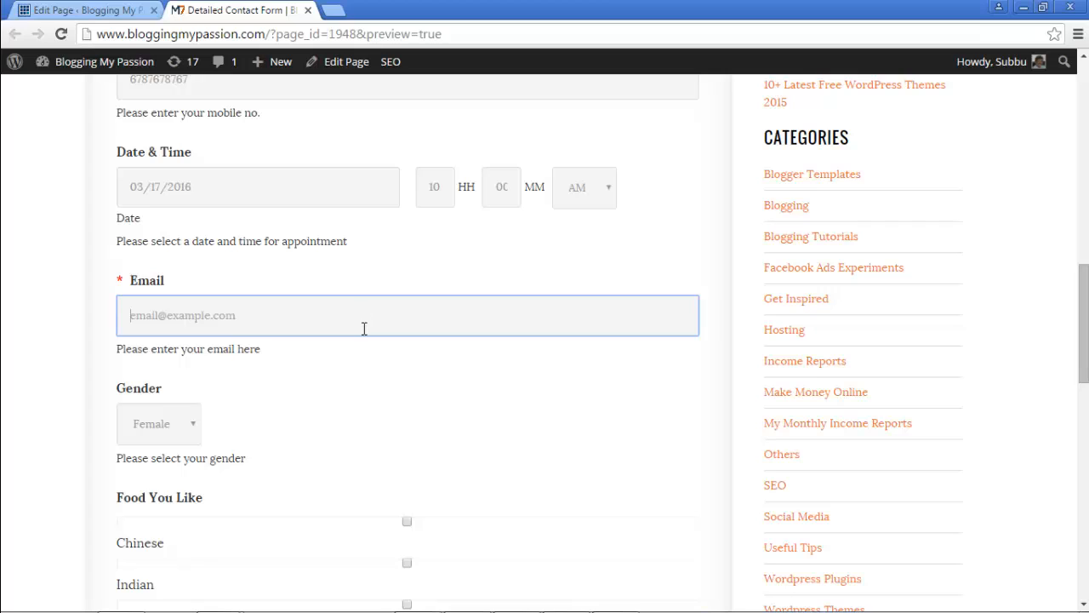
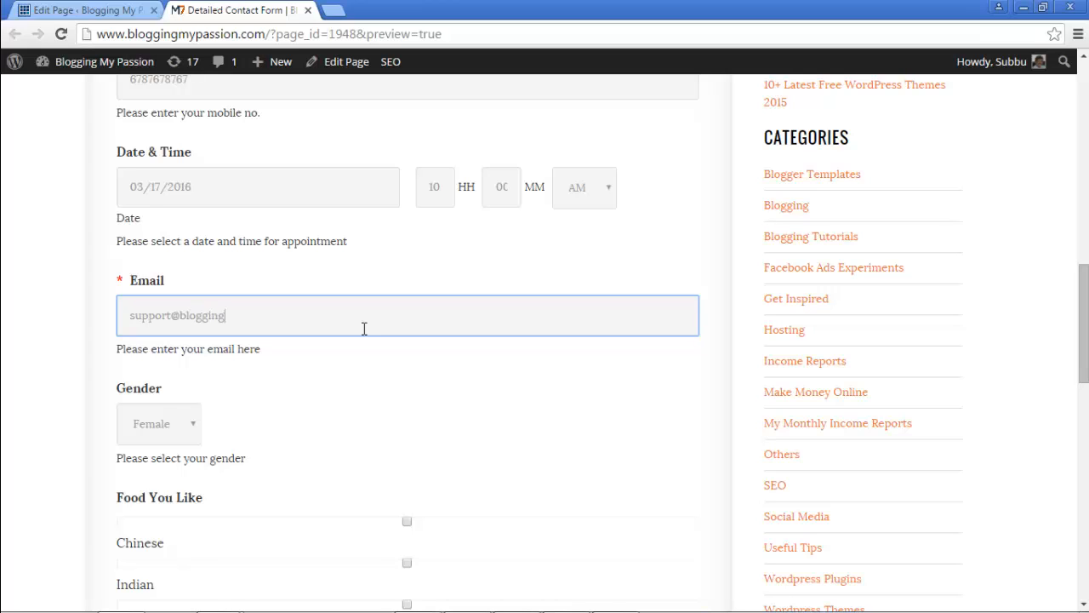
scroll(364, 331, "down", 2)
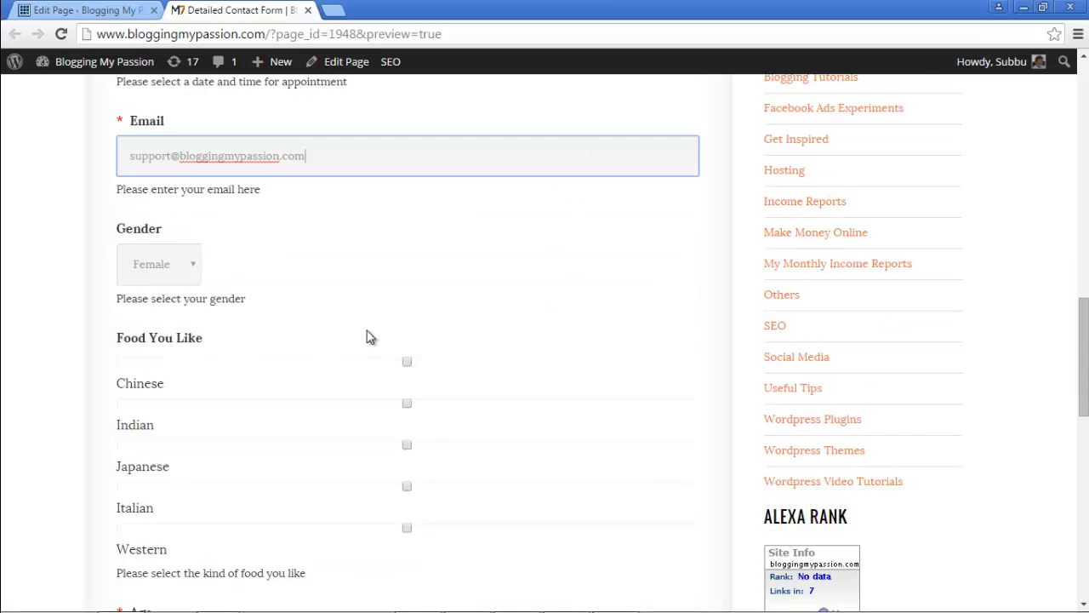
left_click(172, 258)
left_click(168, 298)
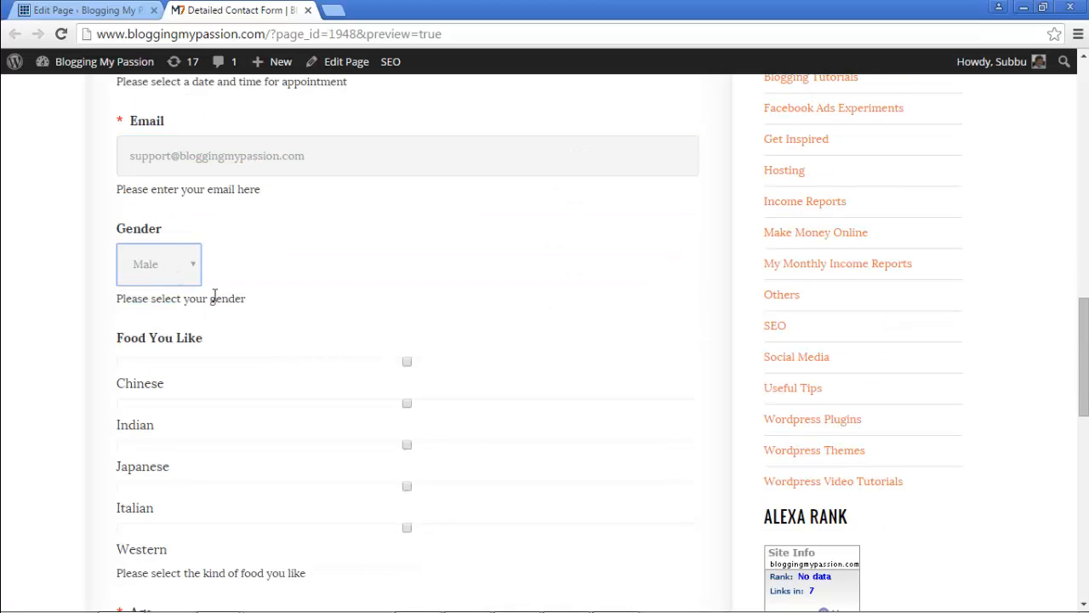
Step: Tick Chinese, Indian, Japanese, Italian and Western foods and choose the 26-50 age range
scroll(459, 271, "down", 2)
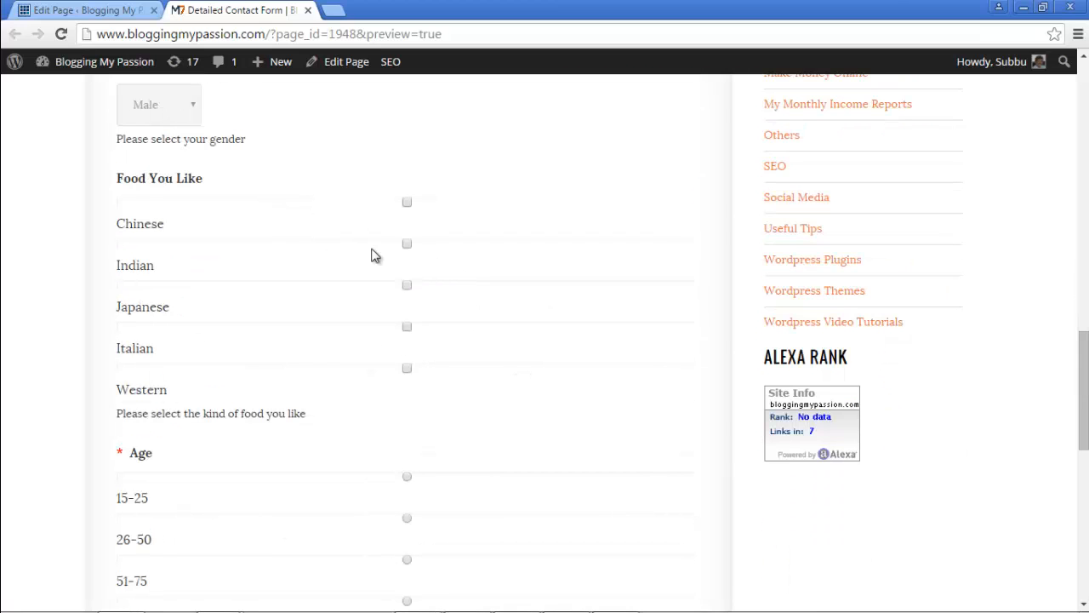
left_click(406, 204)
left_click(407, 246)
left_click(409, 287)
left_click(408, 329)
left_click(407, 371)
scroll(517, 413, "down", 2)
scroll(524, 382, "down", 2)
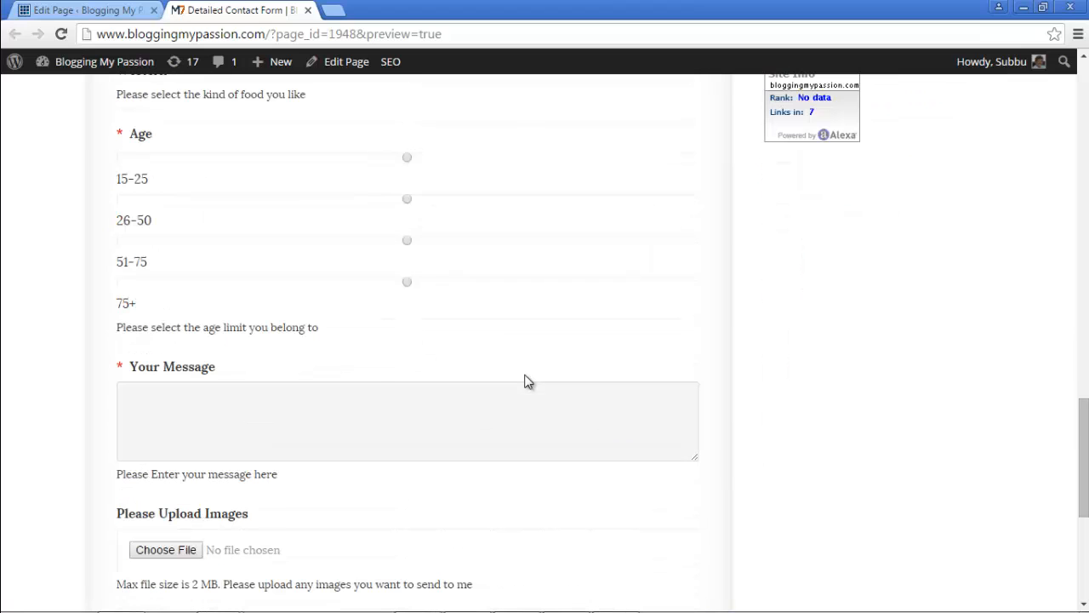
left_click(407, 199)
scroll(467, 322, "down", 1)
scroll(466, 321, "down", 1)
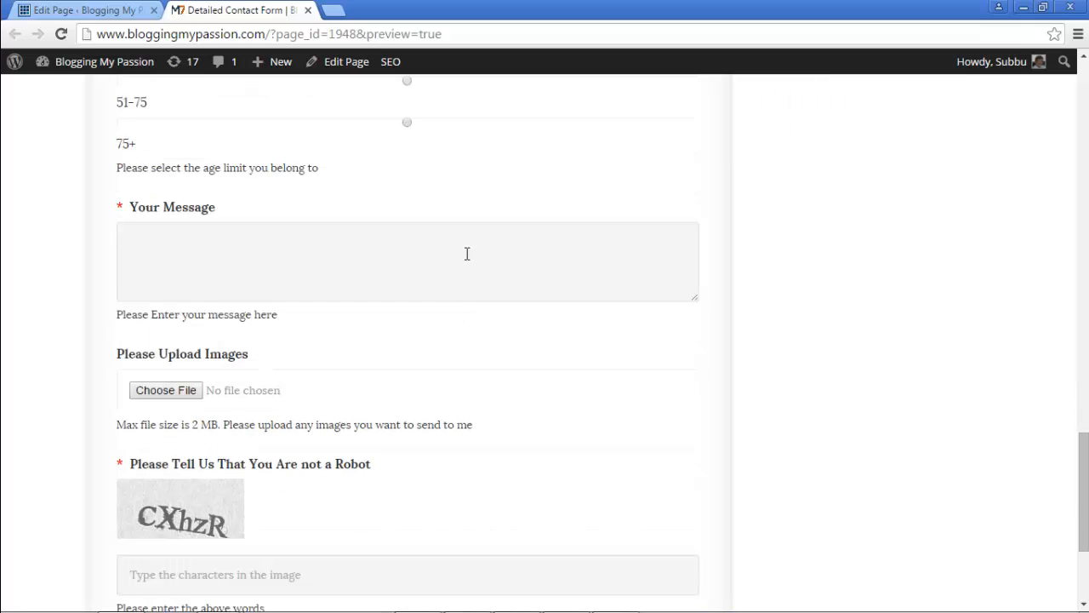
left_click(467, 253)
Step: Write a message requesting an appointment at the mentioned timings, signed off 'Thank you,' and a name
type("Hio")
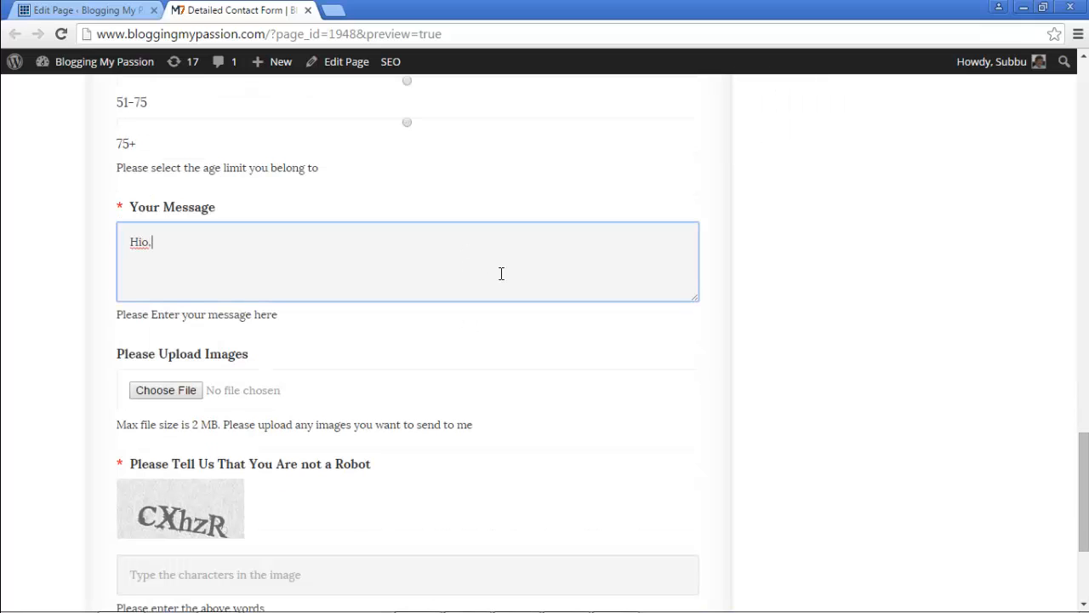
type(",  I would li")
type("ke to have an a")
type("pp")
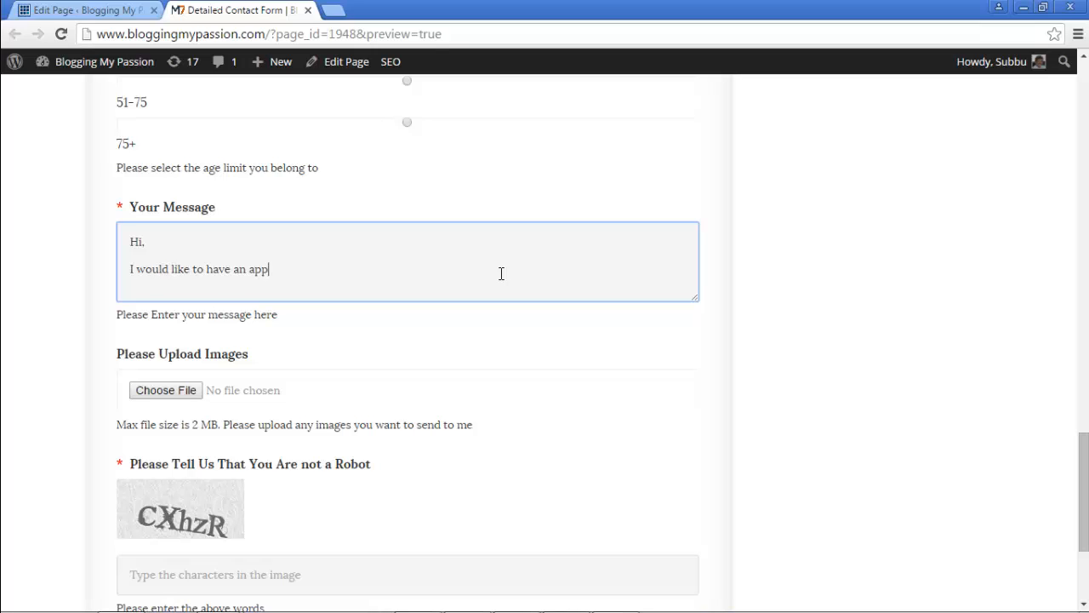
type("ointmnet in the timigs men")
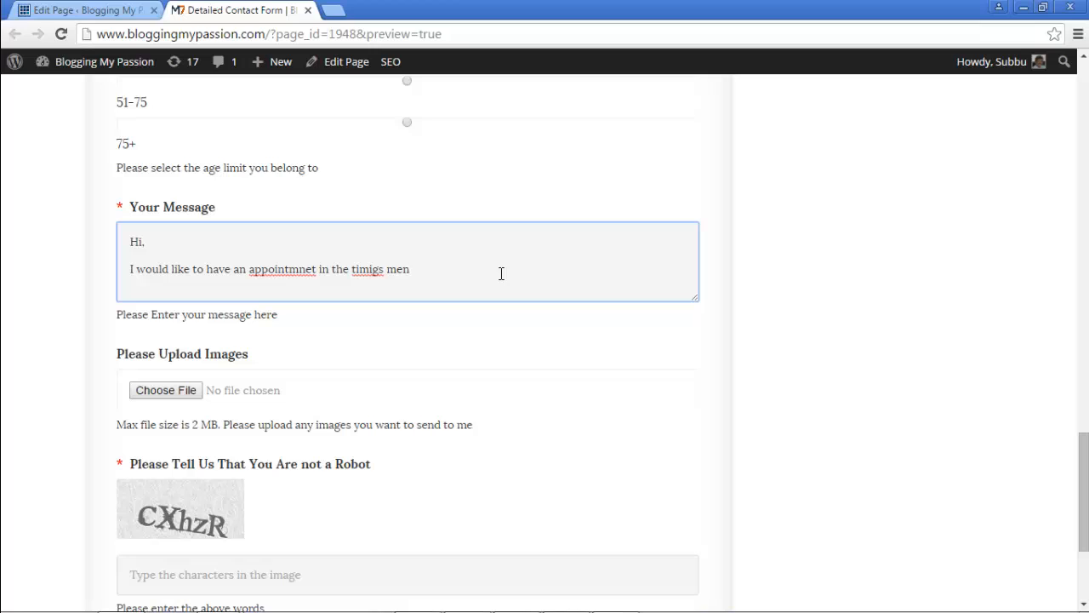
key("Left")
key("BackSpace")
key("Right")
type("n")
type("n")
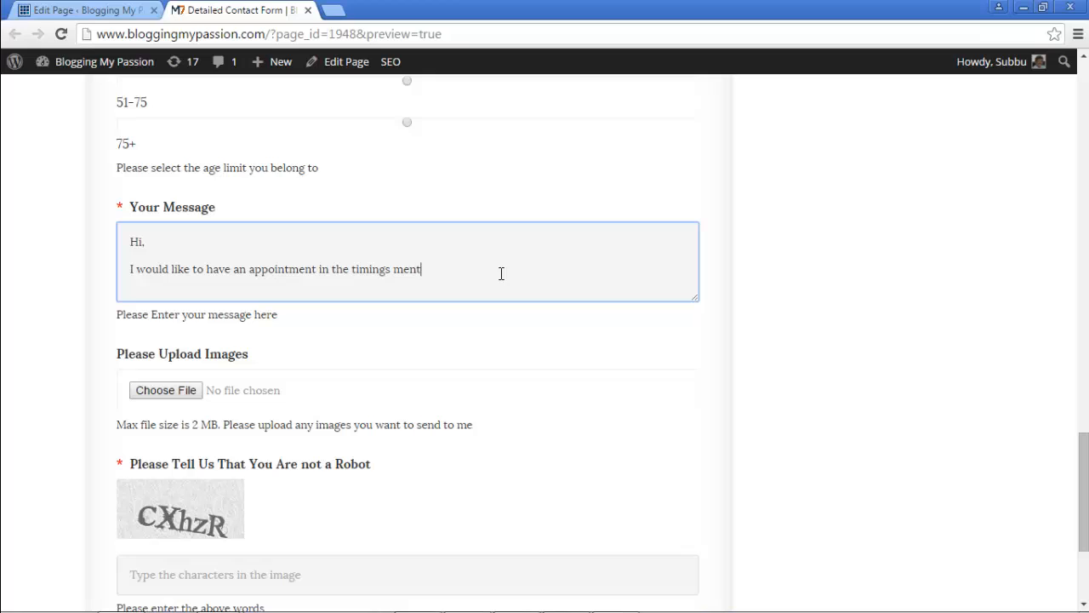
type("oned. Pleas")
type("e let m")
type("e jo")
key("BackSpace")
key("BackSpace")
type("know the")
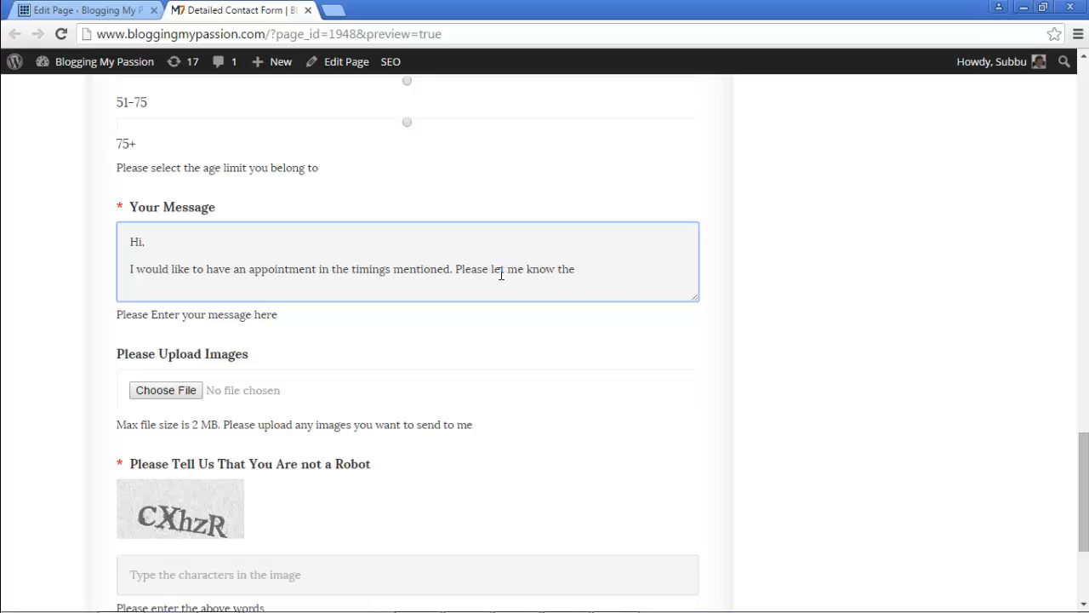
key("BackSpace")
key("BackSpace")
key("BackSpace")
key("BackSpace")
type("if it is booked.")
key("Return")
key("Return")
type("Thank you,")
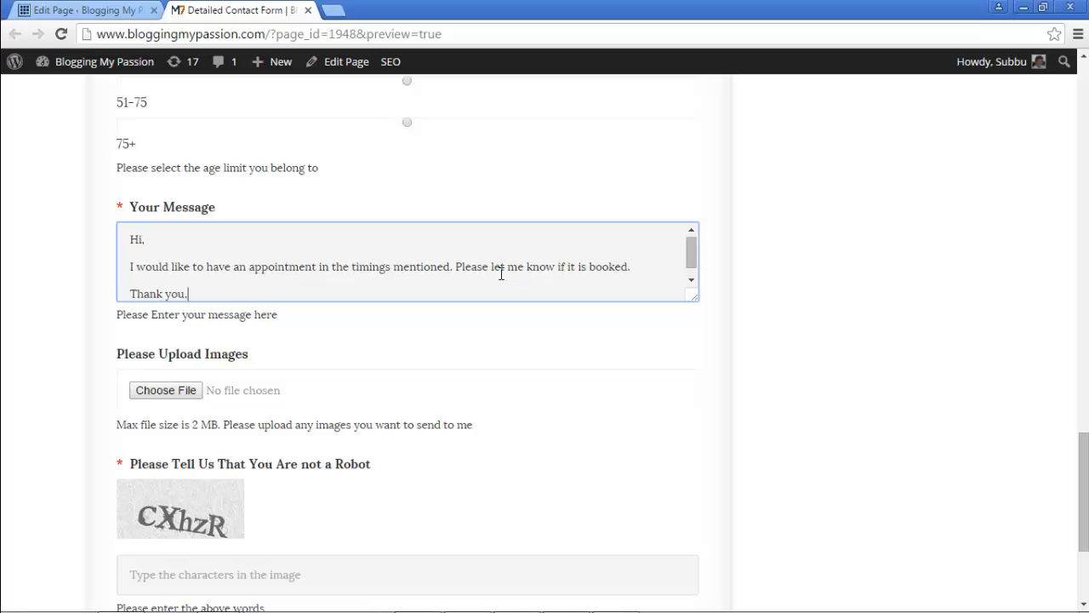
key("Return")
type("Subbu.")
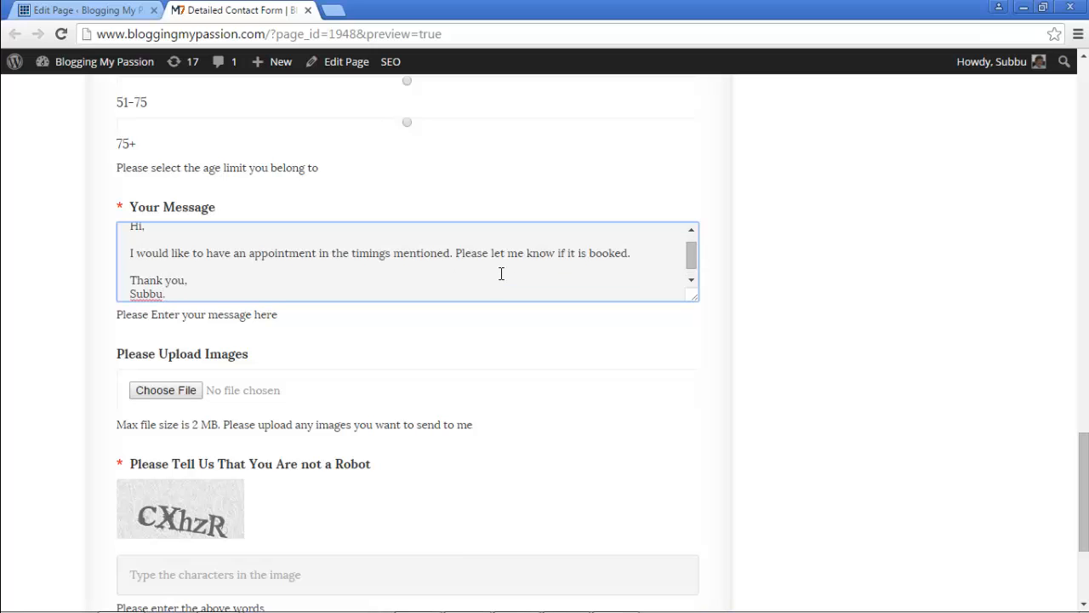
left_click(173, 390)
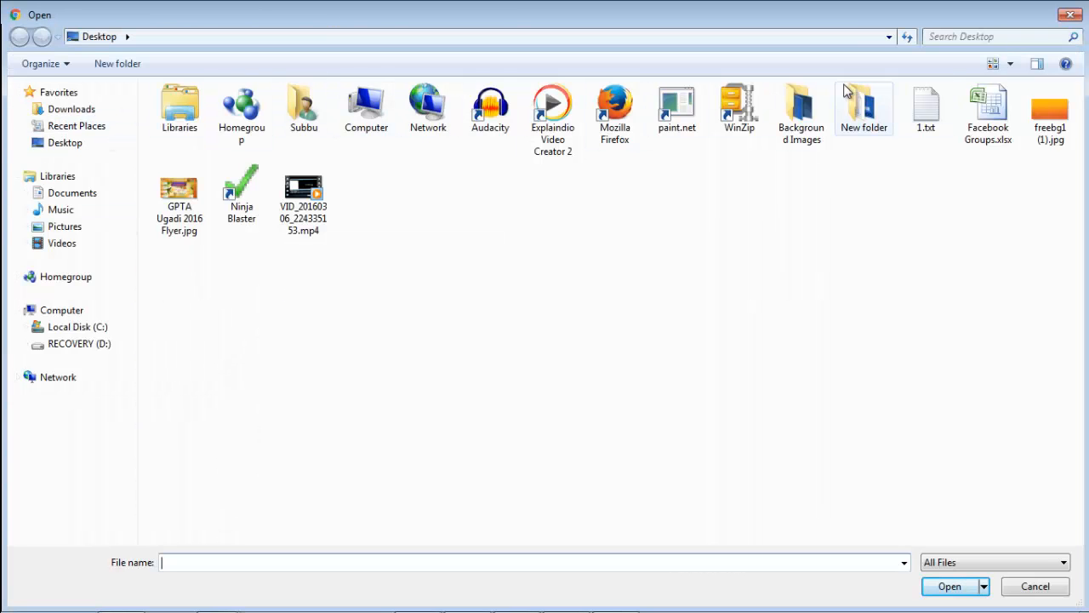
Step: Attach How To Make a Youtube Video Good_Thumbnail.png from New folder to the upload field
double_click(883, 126)
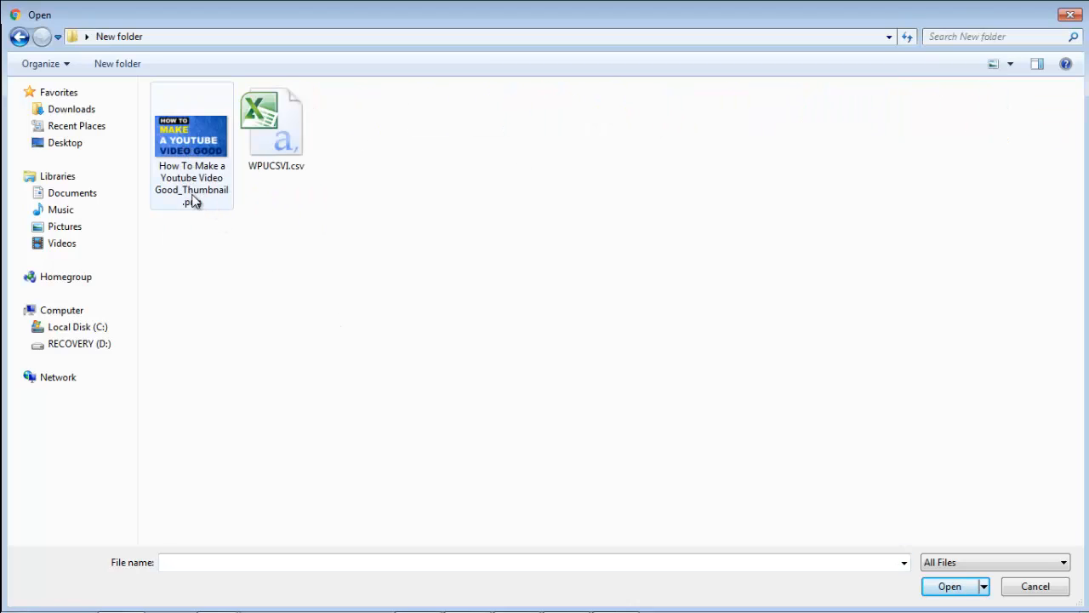
double_click(196, 145)
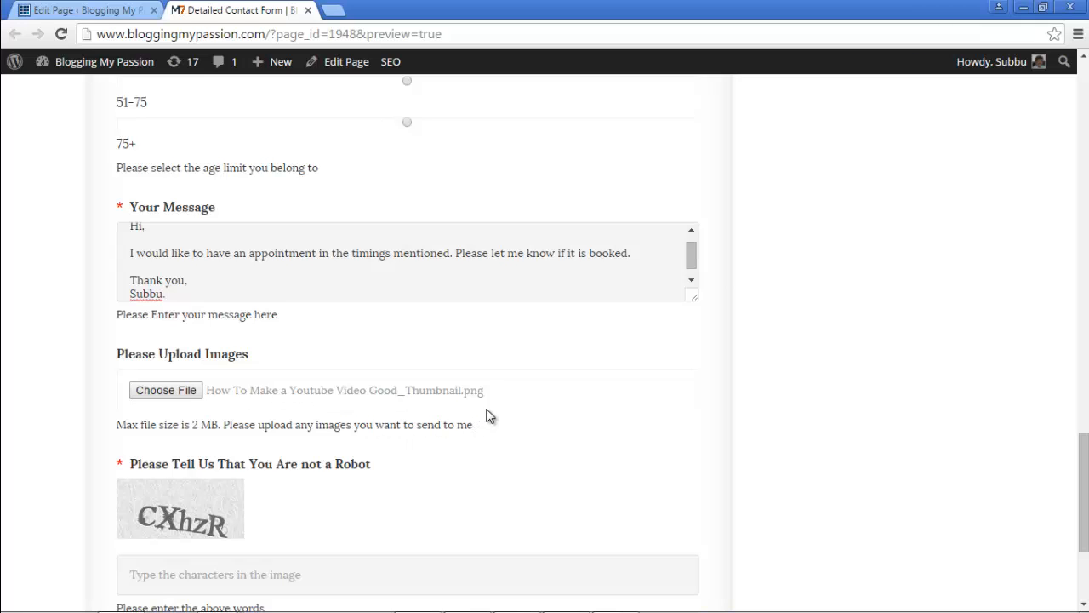
Step: Enter the displayed captcha characters and submit the form with the Mail button
scroll(507, 498, "down", 2)
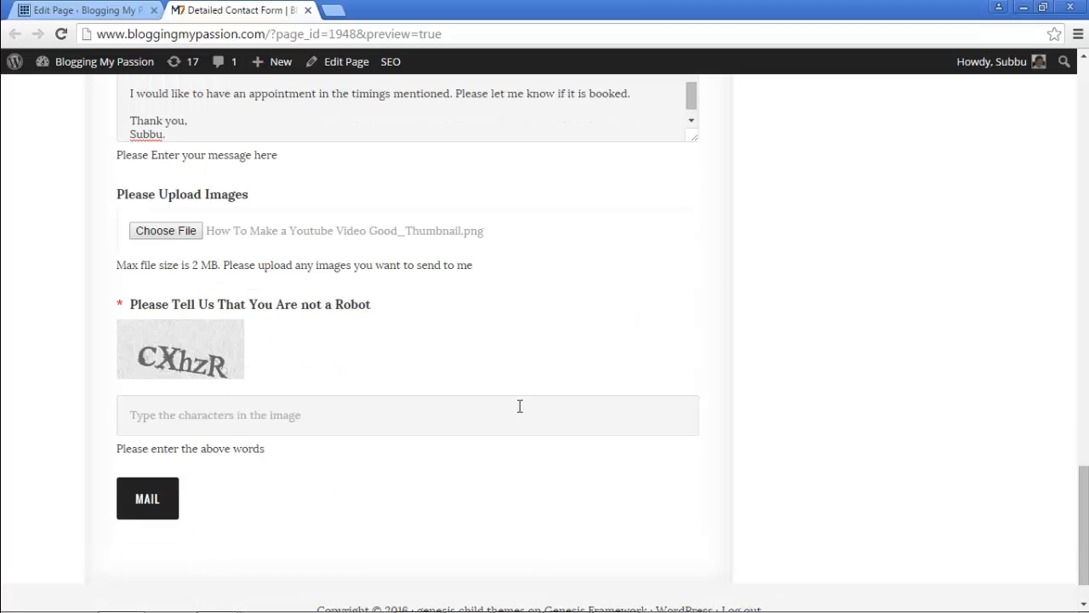
left_click(223, 407)
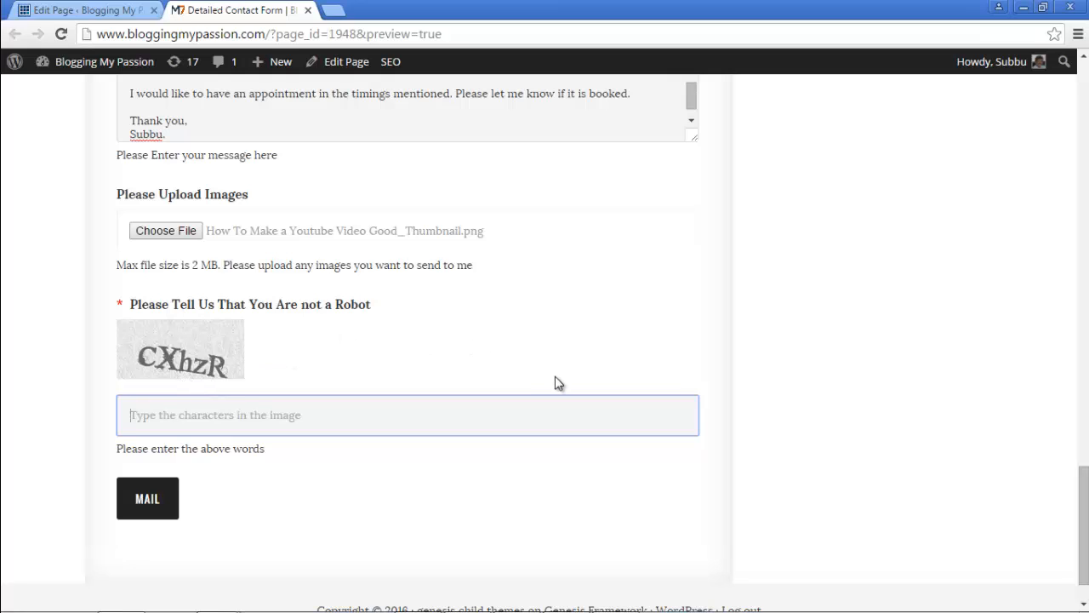
type("CX")
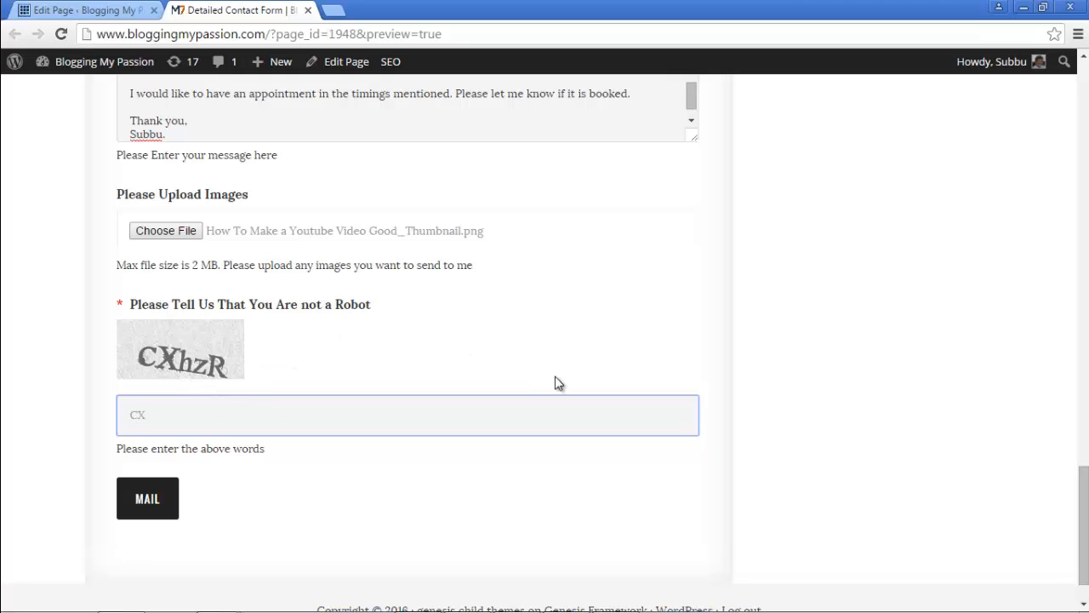
type("hzR")
left_click(143, 502)
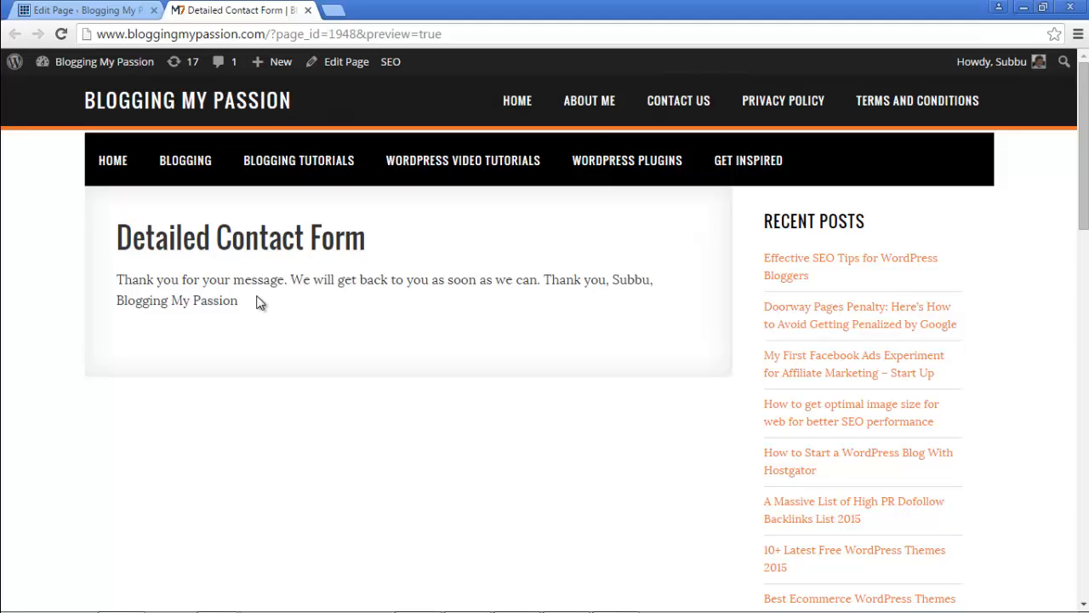
Step: Go to gmail.com in a new tab and sign in with the account e-mail and password
left_click(333, 10)
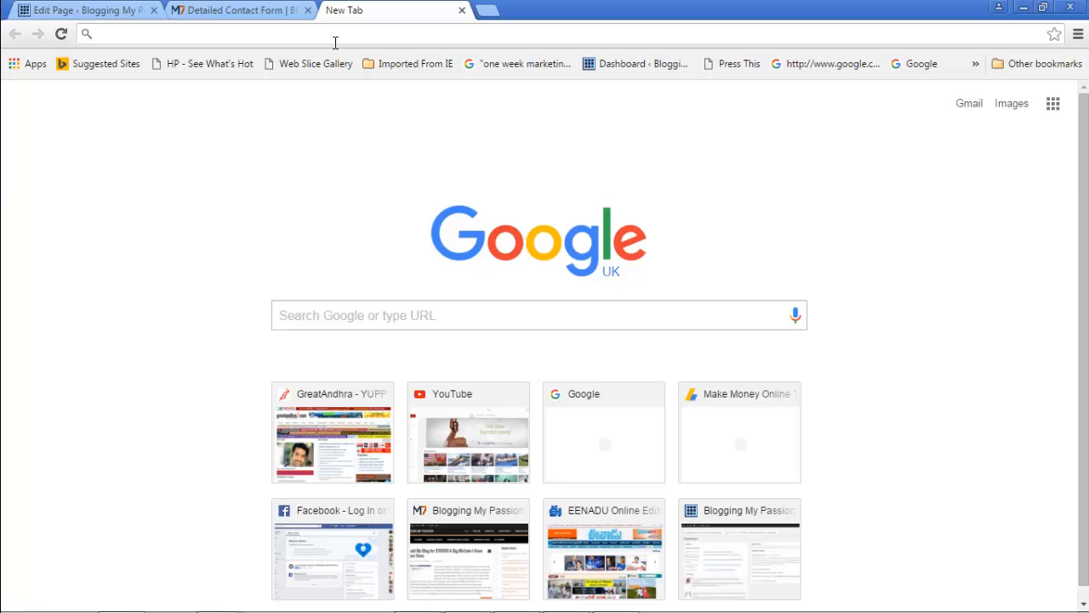
type("gmail.com")
key("Return")
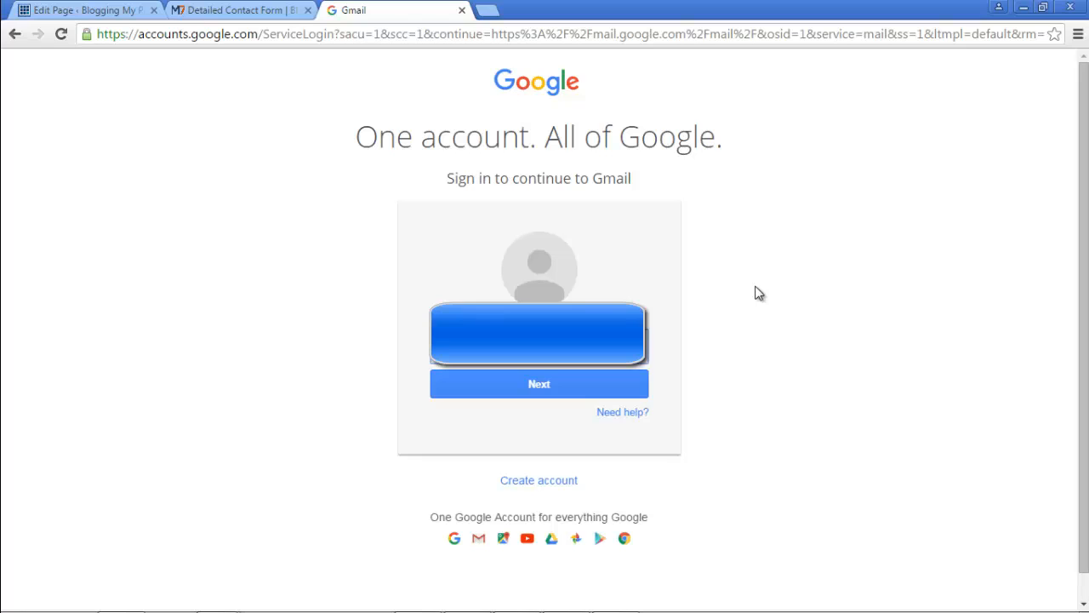
key("Return")
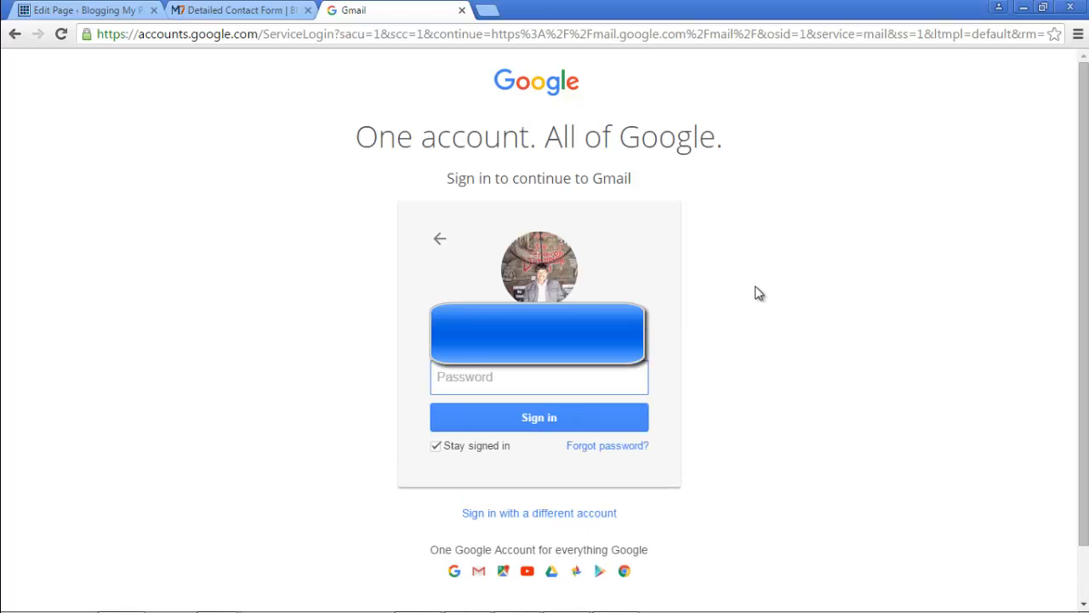
type("•")
key("Return")
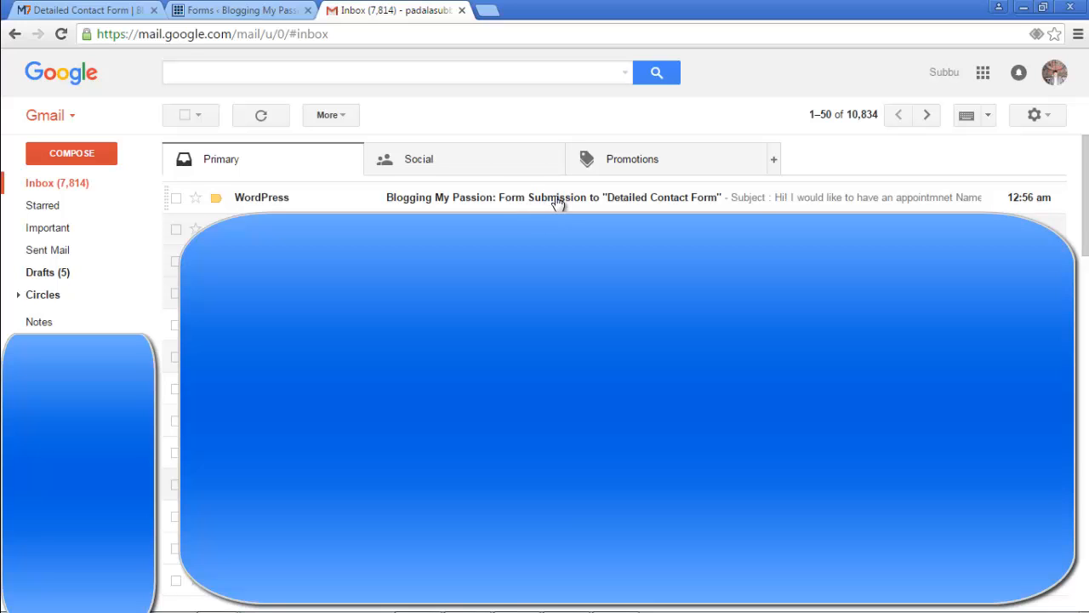
Step: Open the Form Submission email, view the attached thumbnail image, then close it and return to the top
left_click(557, 199)
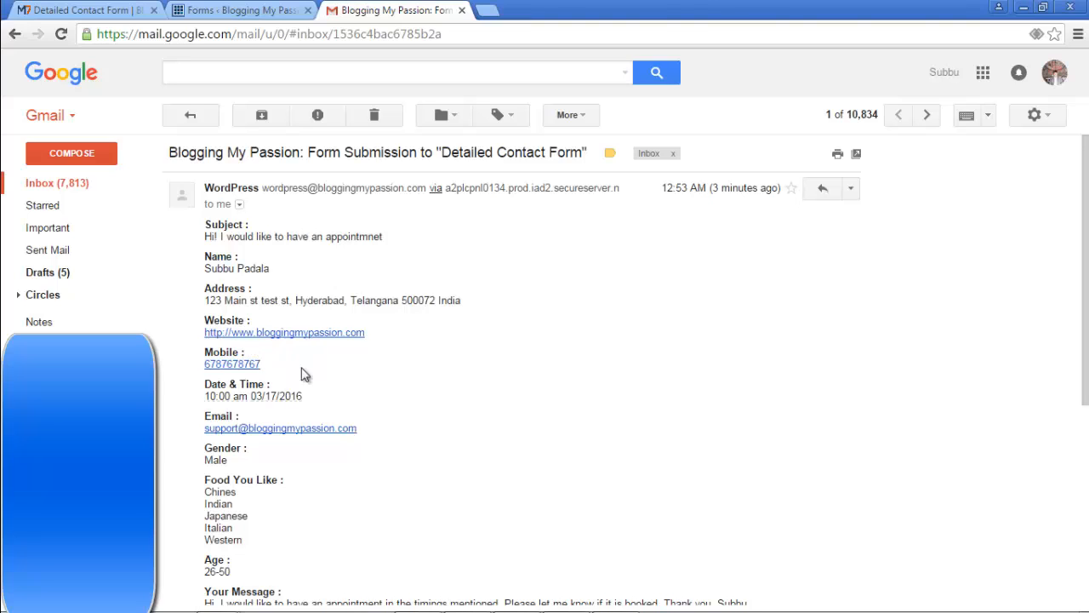
scroll(360, 400, "down", 3)
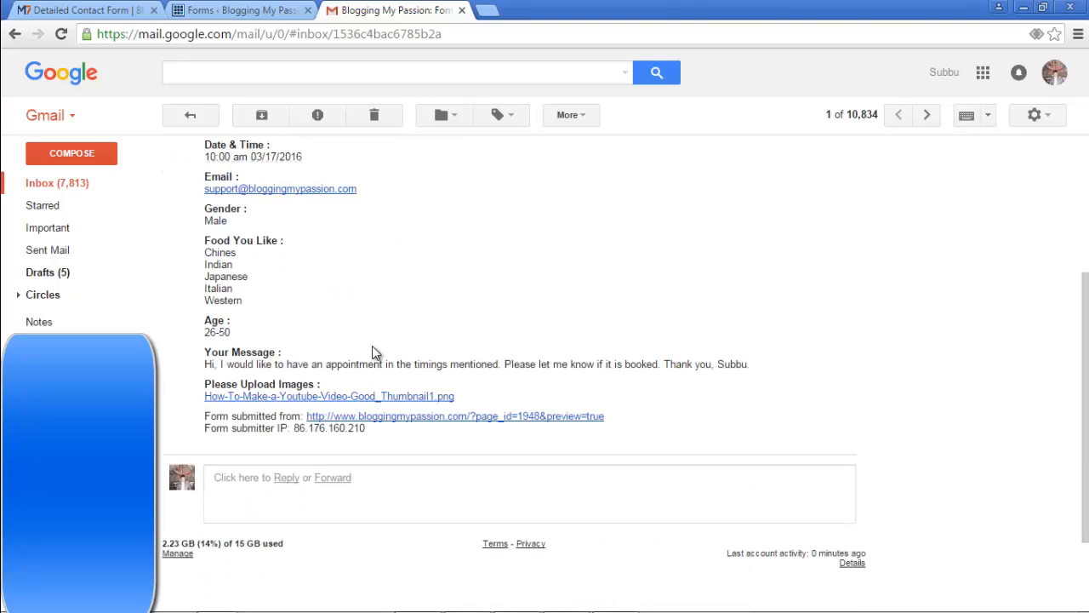
left_click(284, 400)
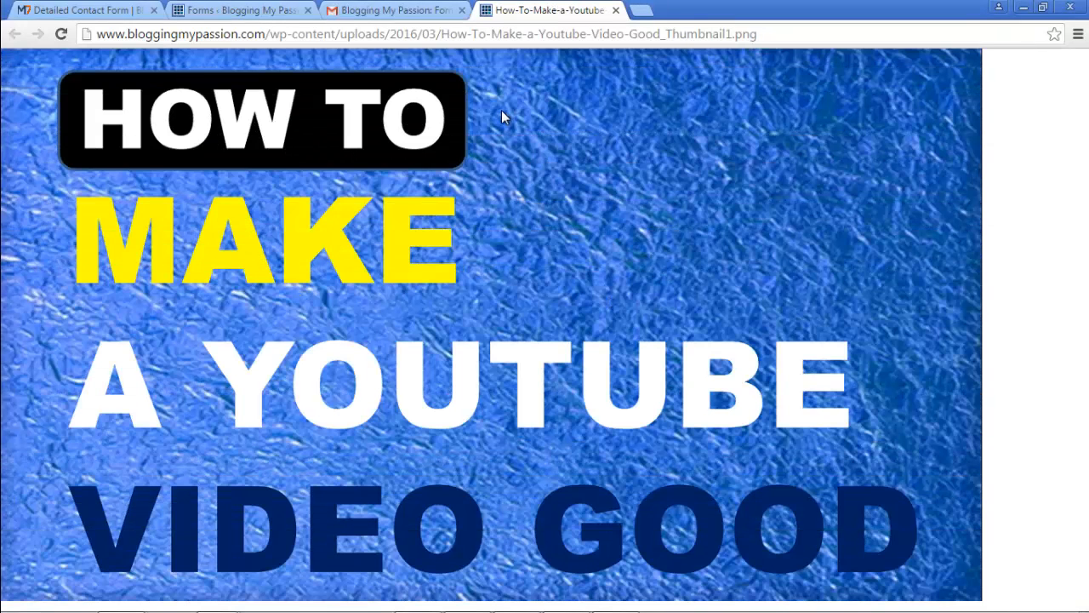
left_click(616, 11)
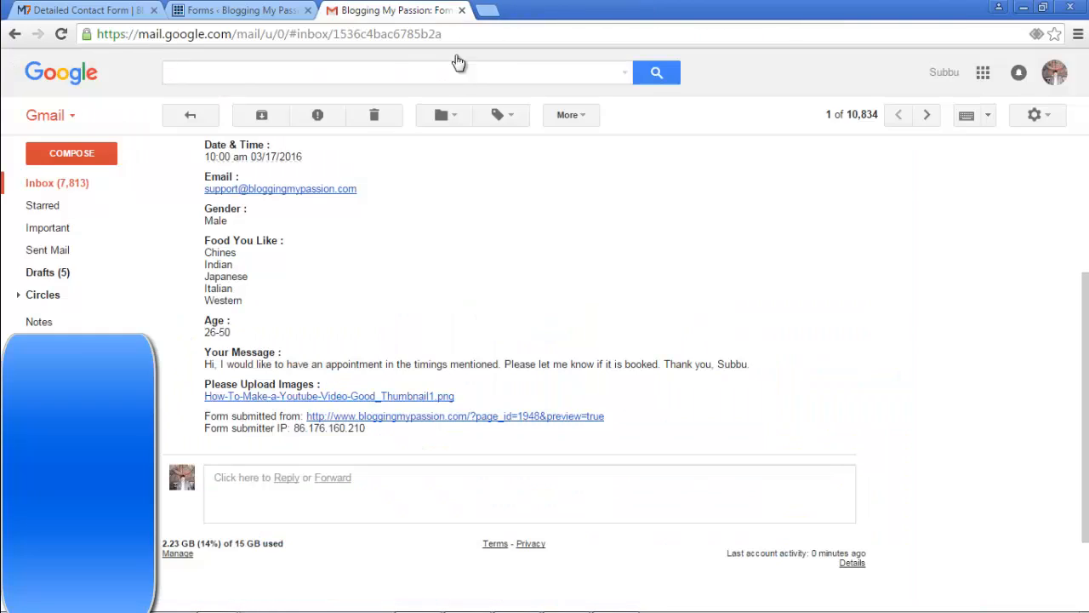
scroll(464, 296, "up", 3)
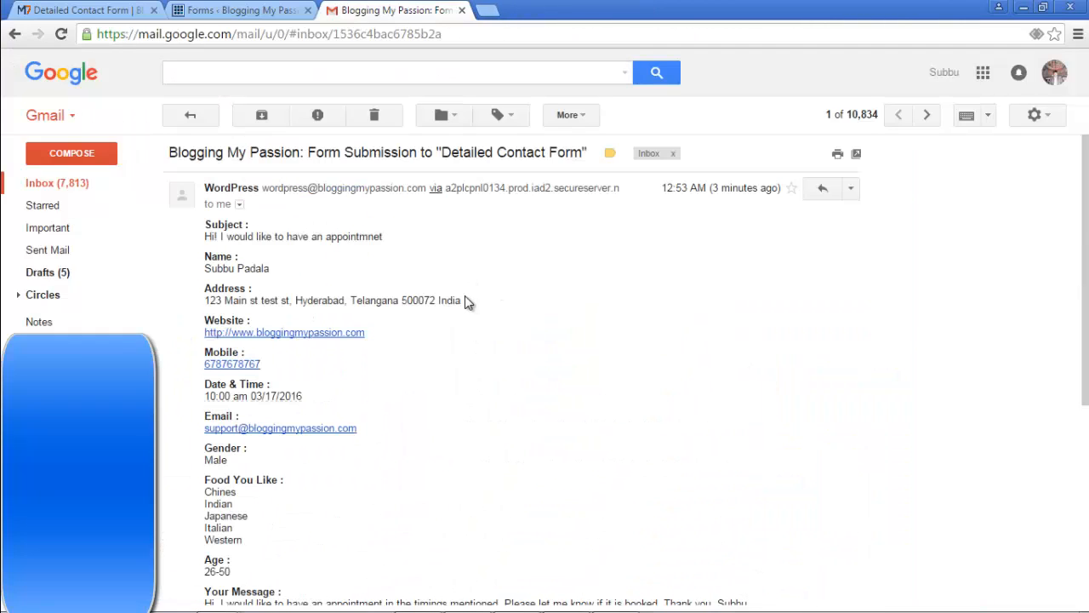